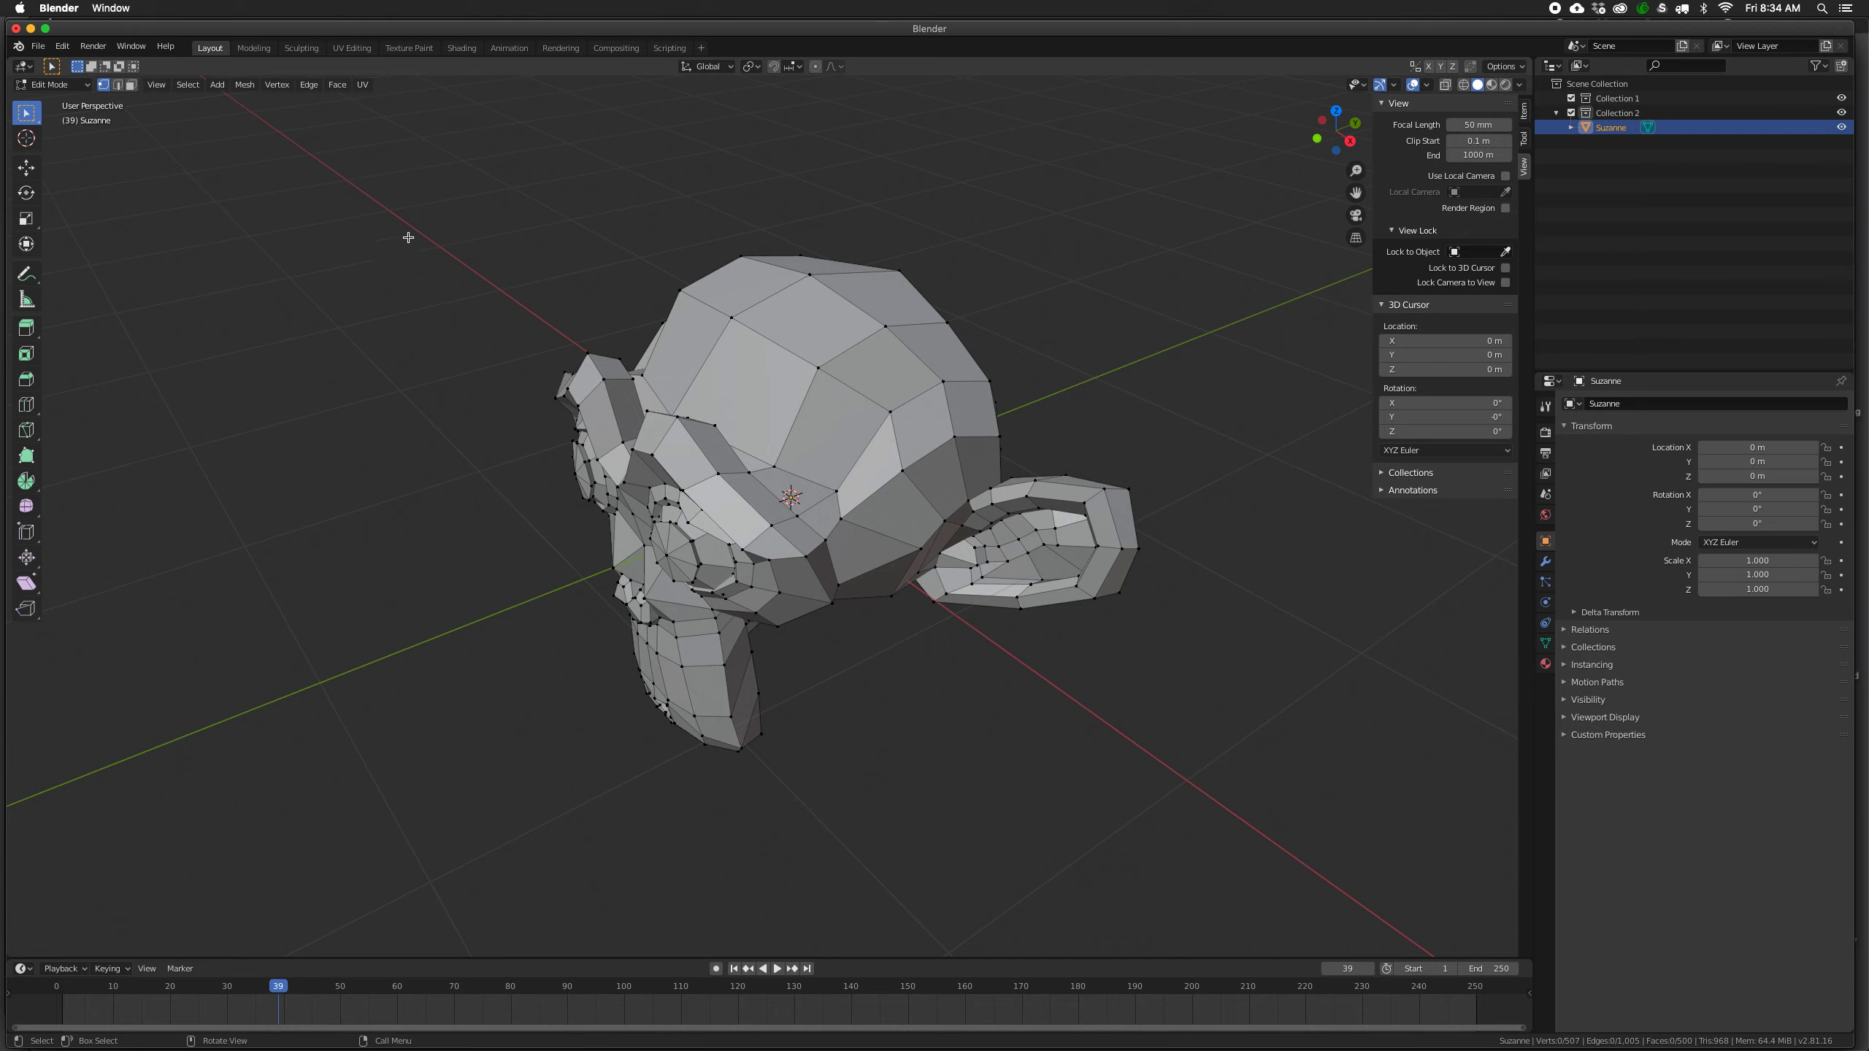
Rip a vertex at the upper front of Suzanne's head, moving it about -0.273 m in X, -0.236 m in Y and 0.0744 m in Z.
click(732, 319)
middle_drag(731, 380, 699, 409)
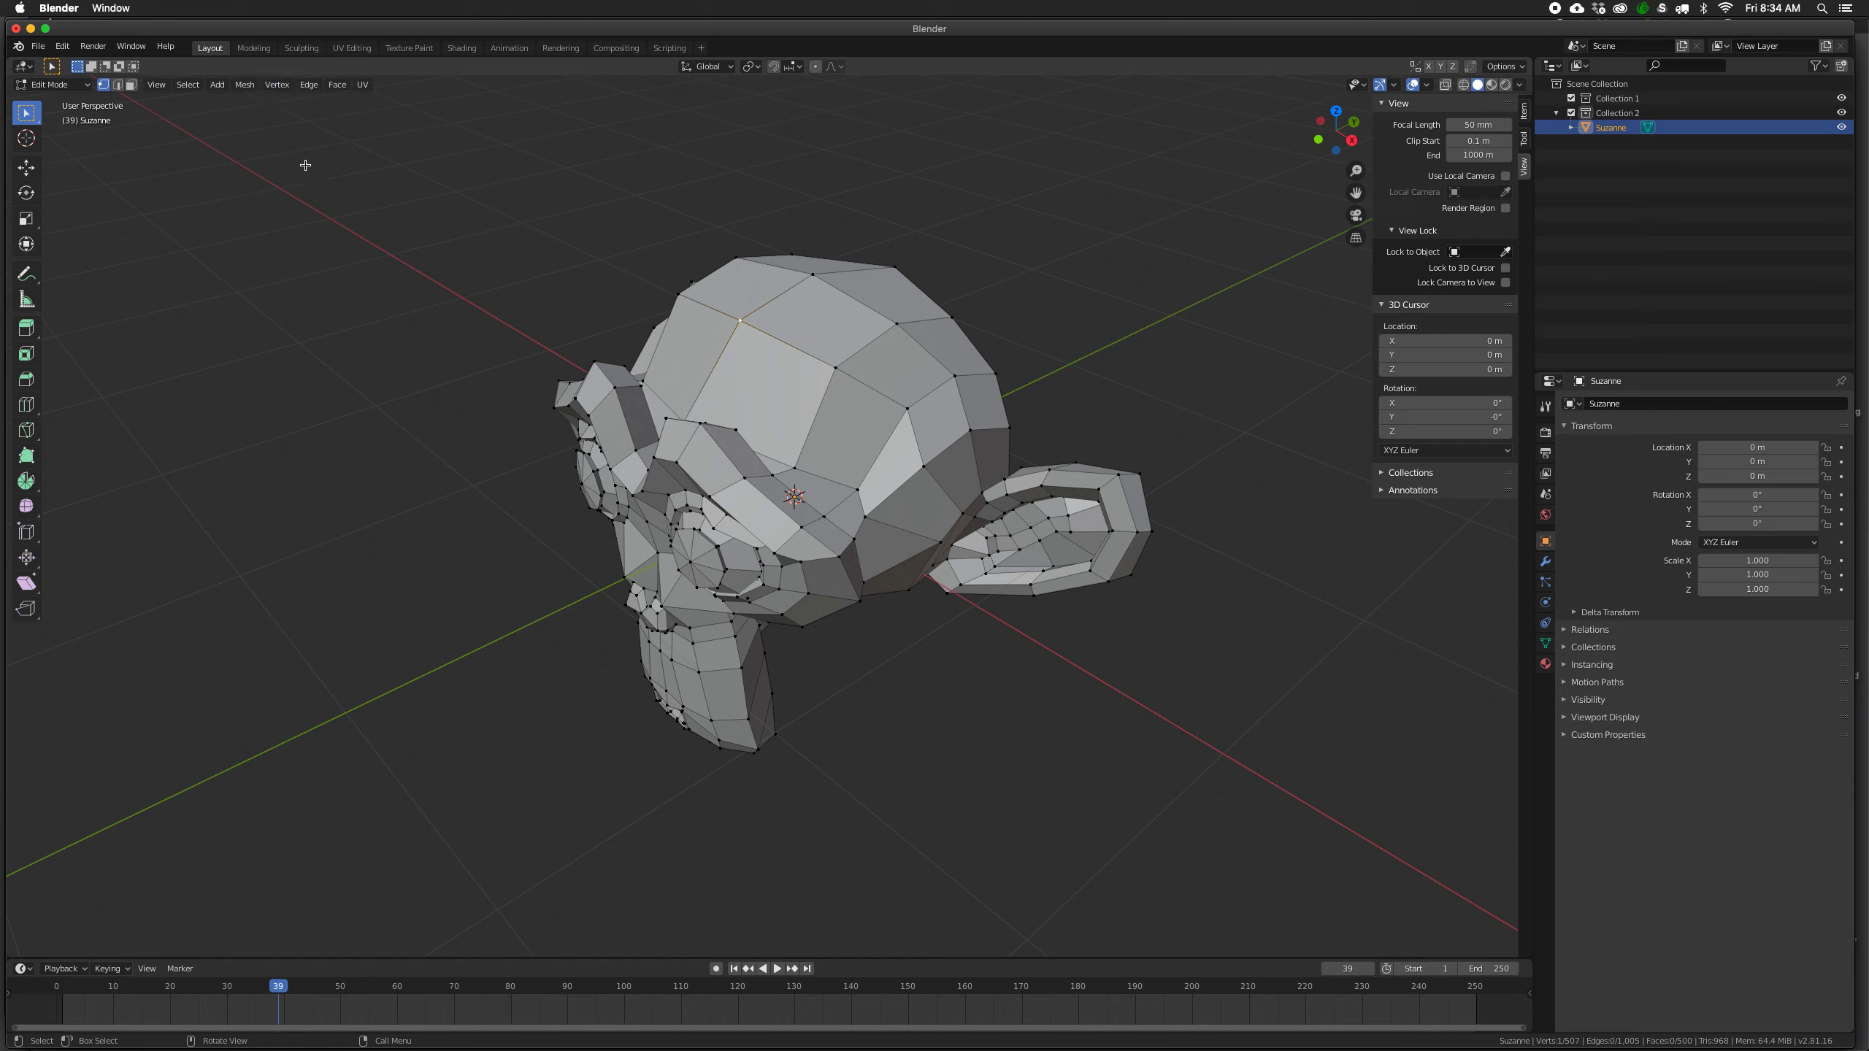
click(284, 88)
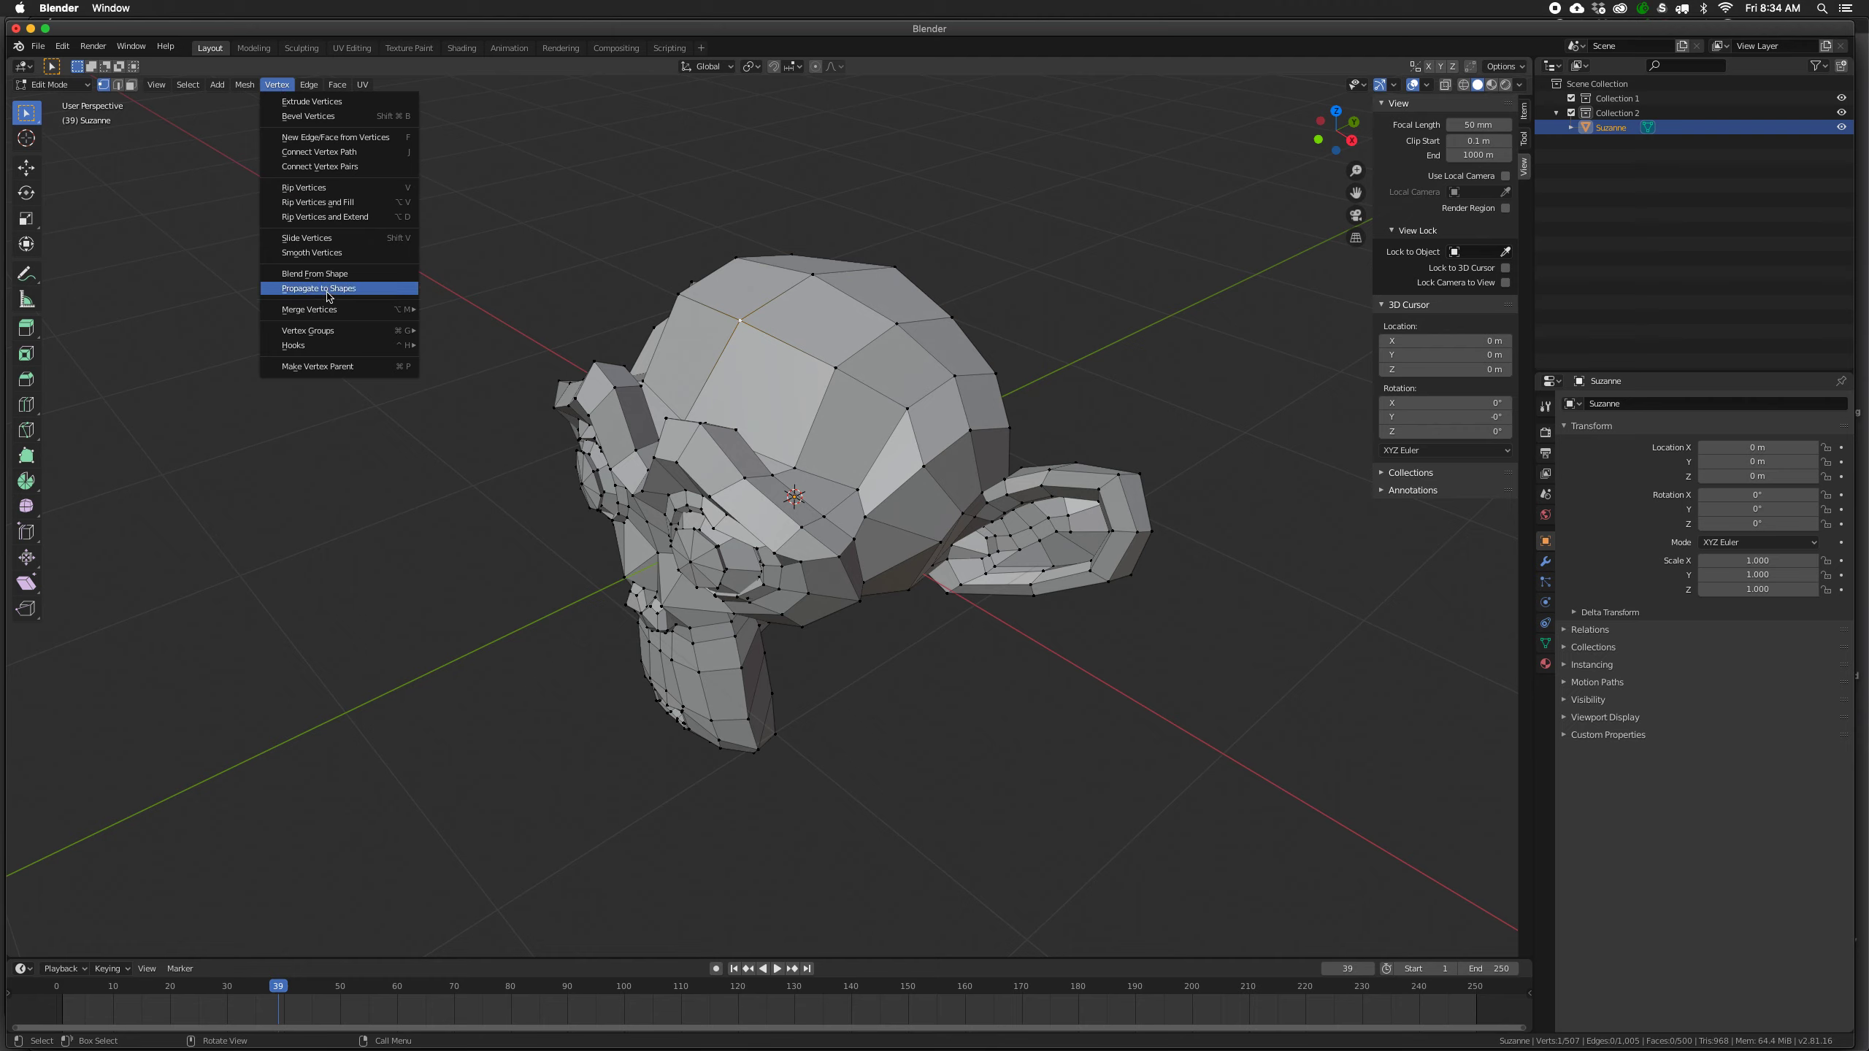
click(291, 194)
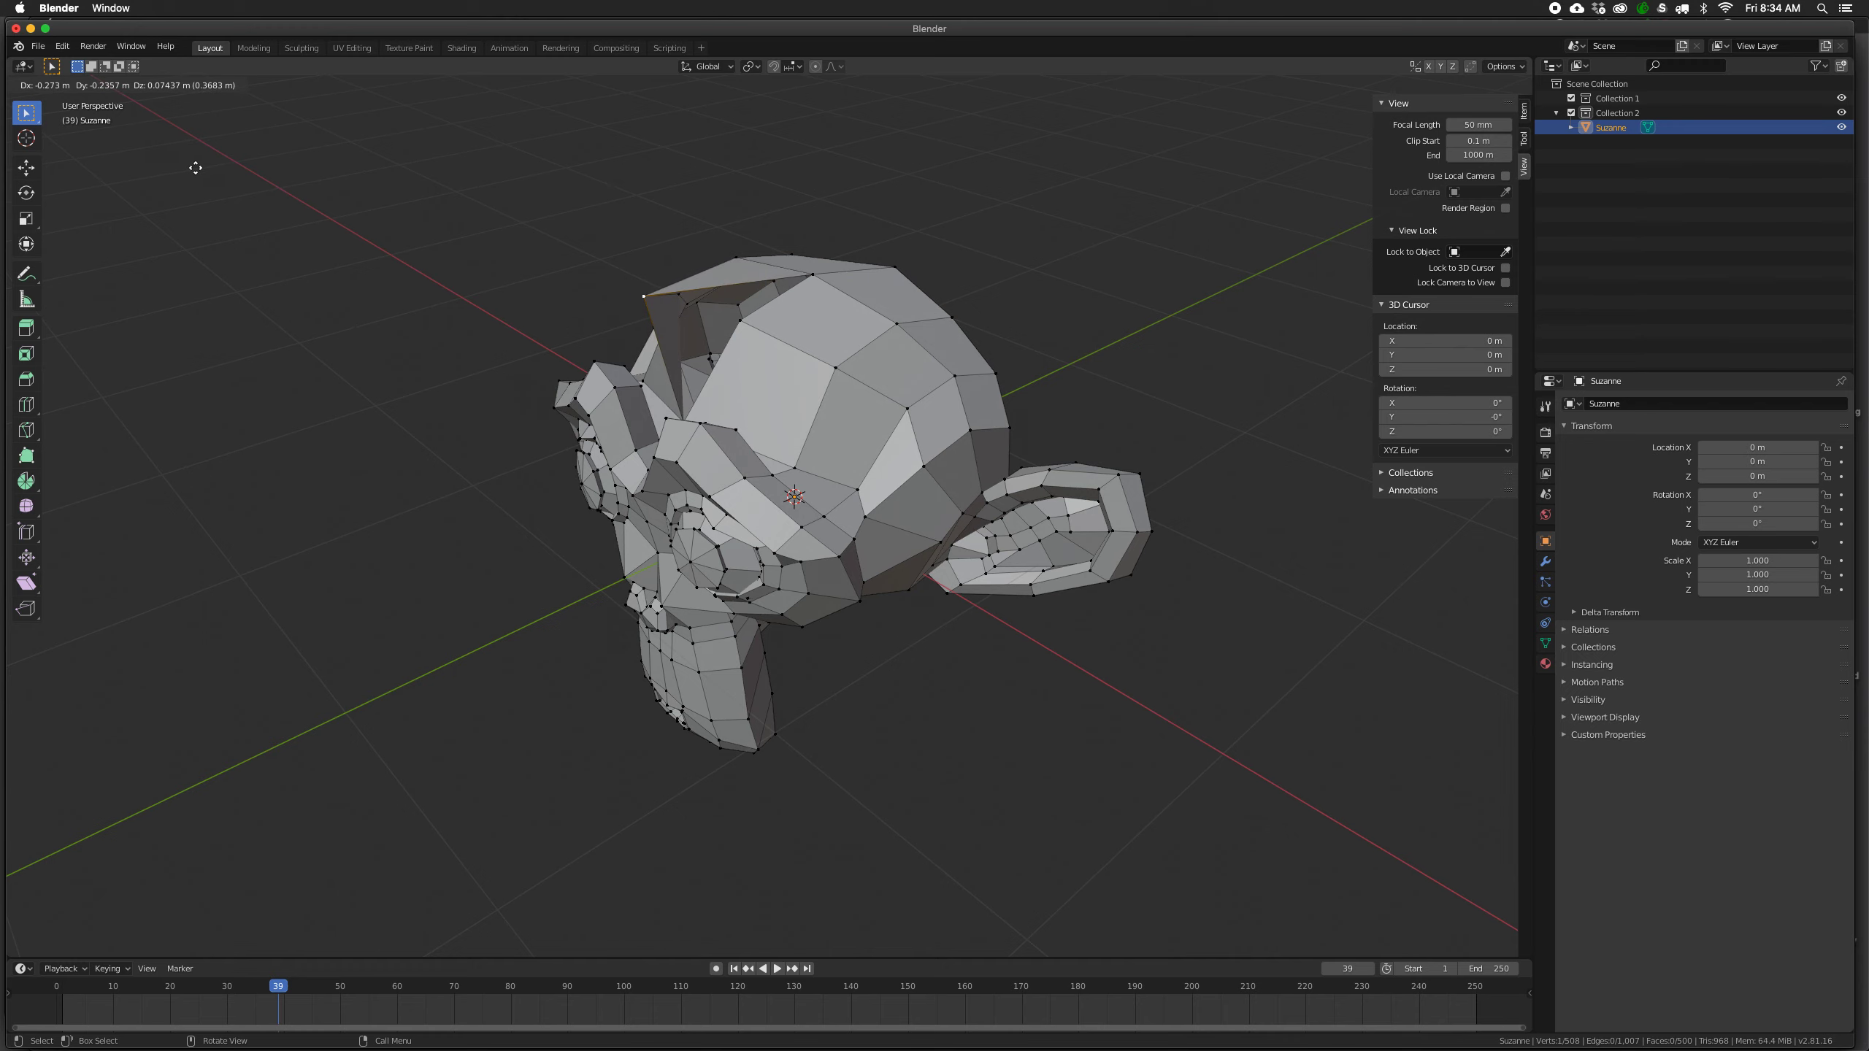
click(195, 168)
middle_drag(688, 402, 718, 191)
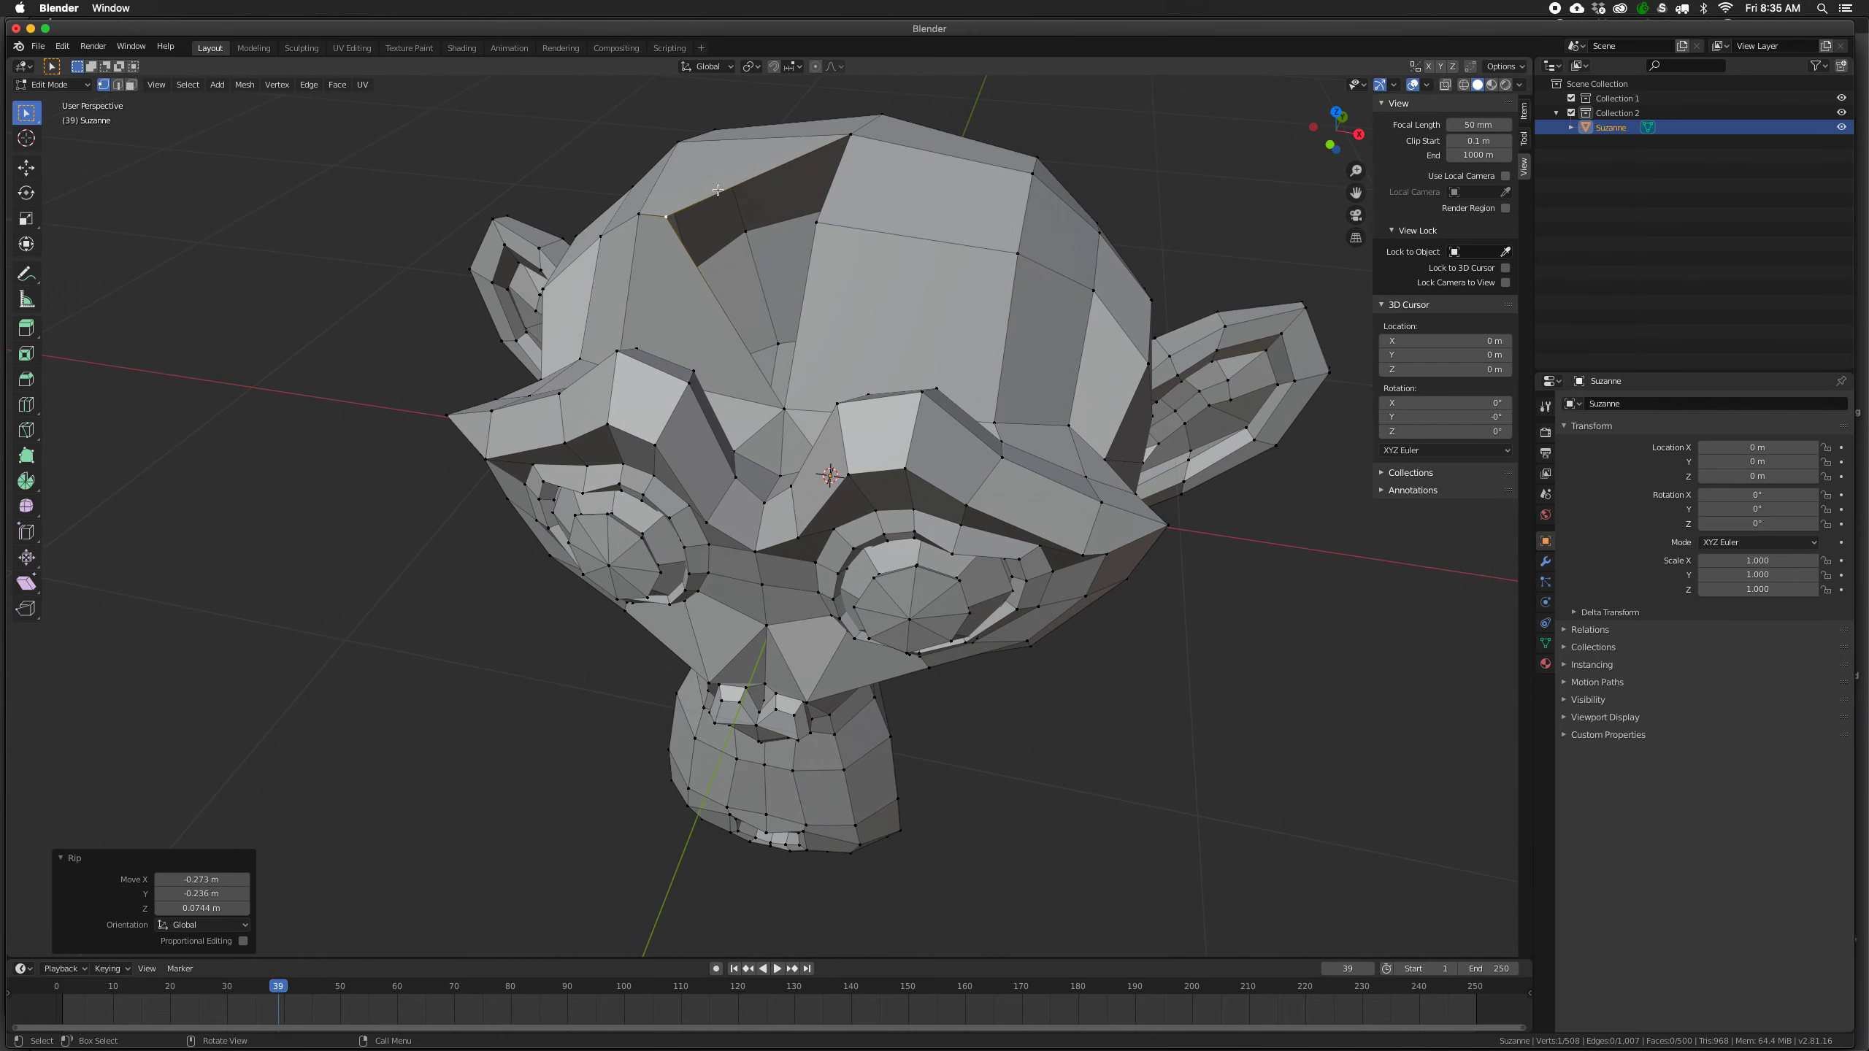
Rip the vertex on the opposite edge of the opening, moving it about 0.18 m in X, -0.0813 m in Y and -0.165 m in Z.
click(817, 222)
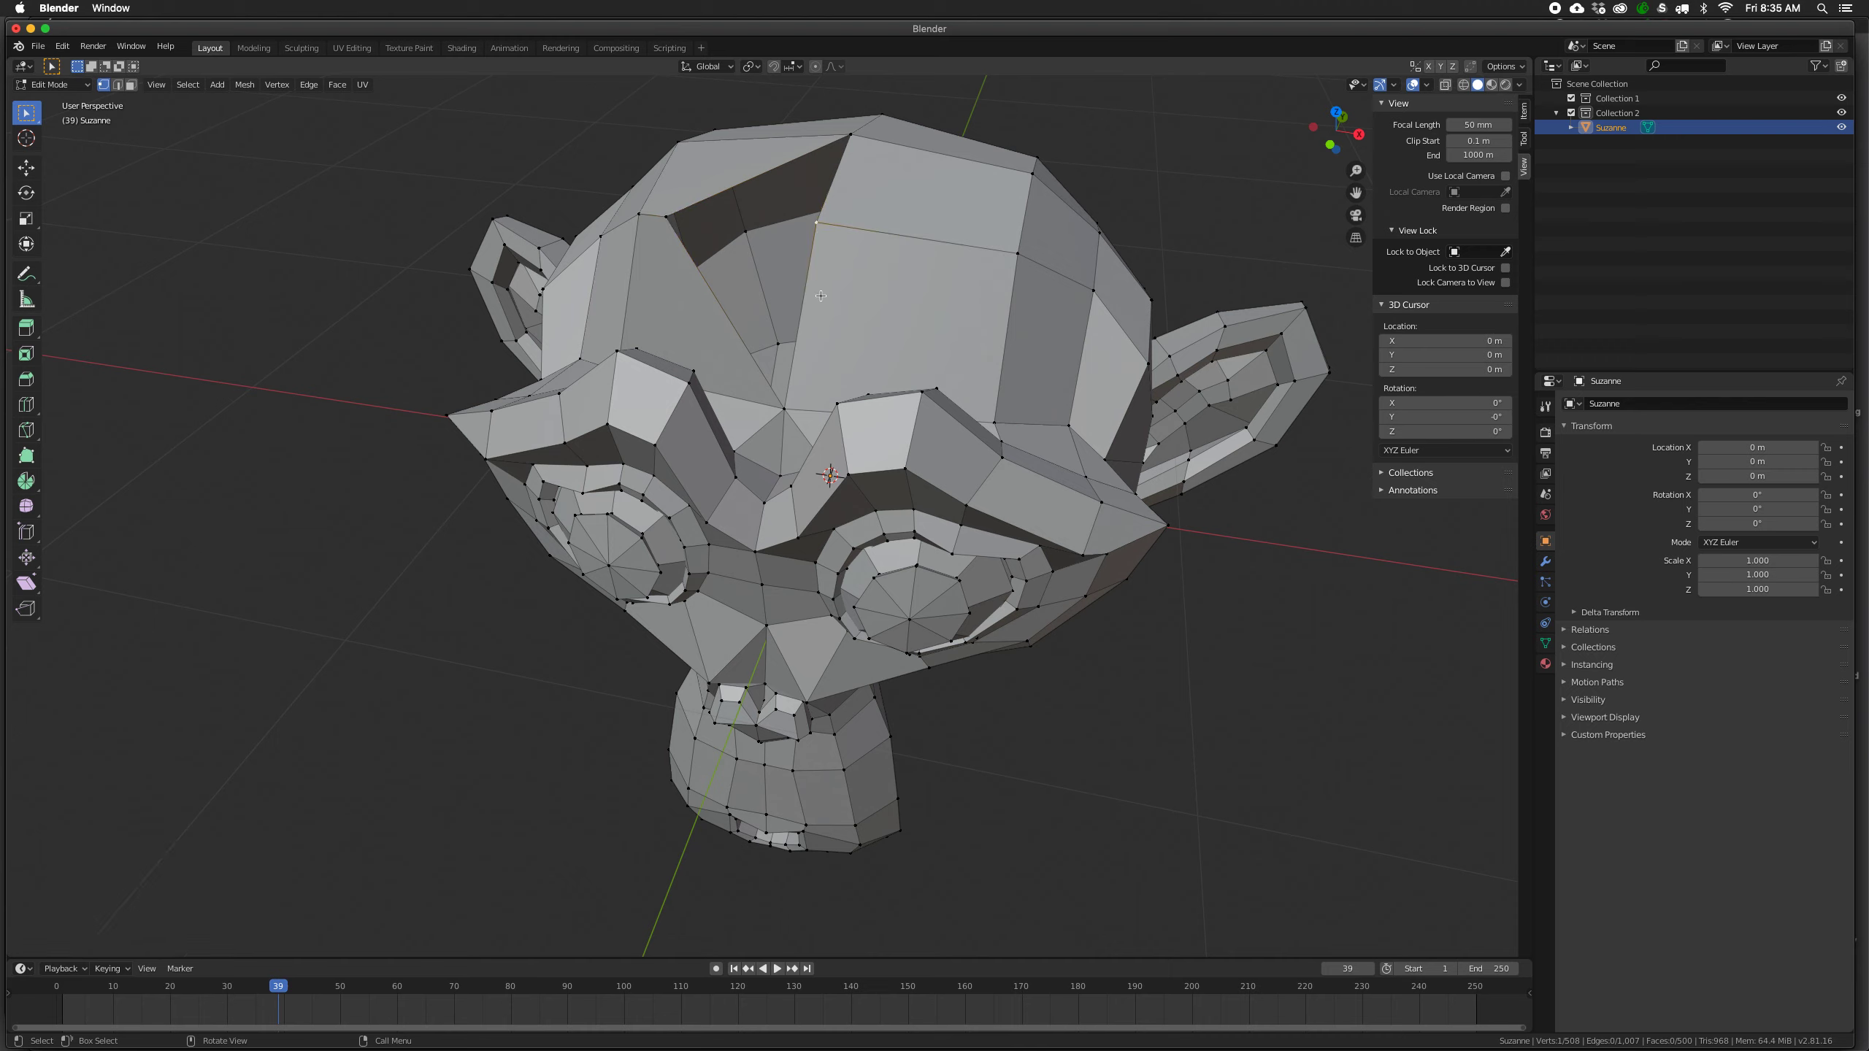
key(e)
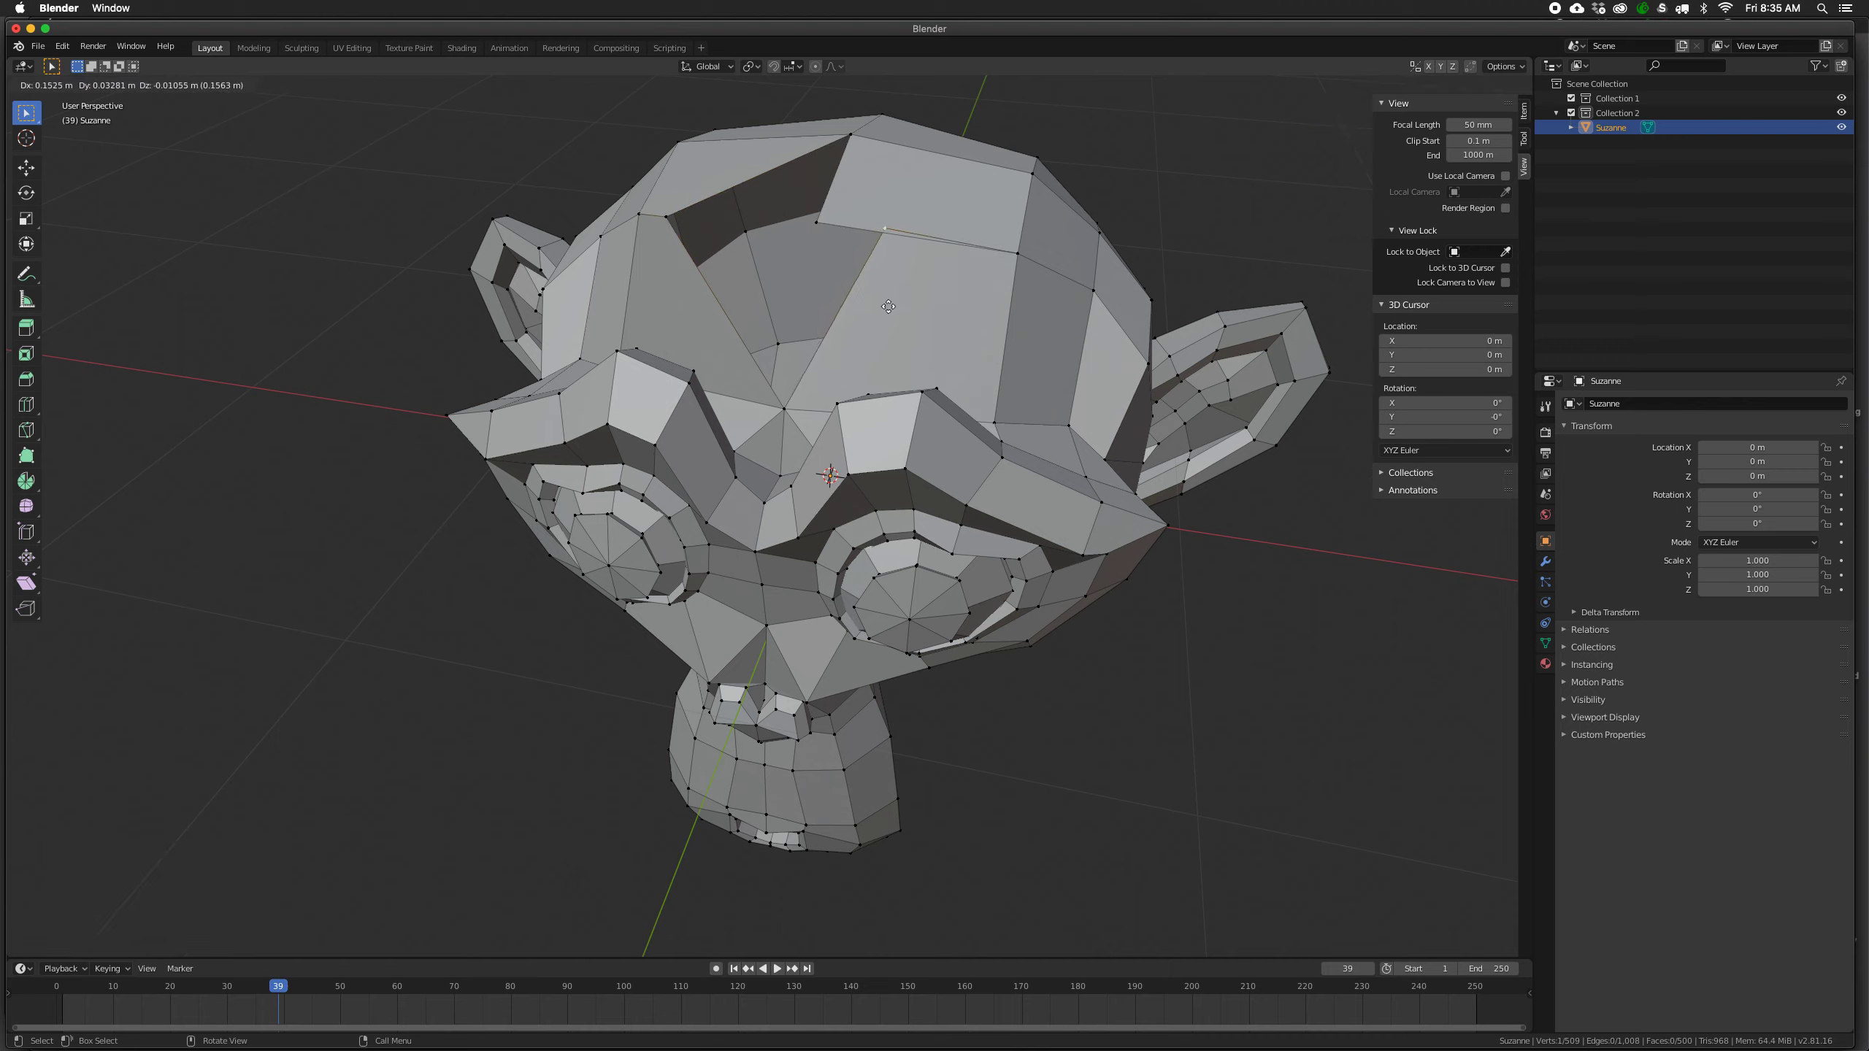
click(887, 386)
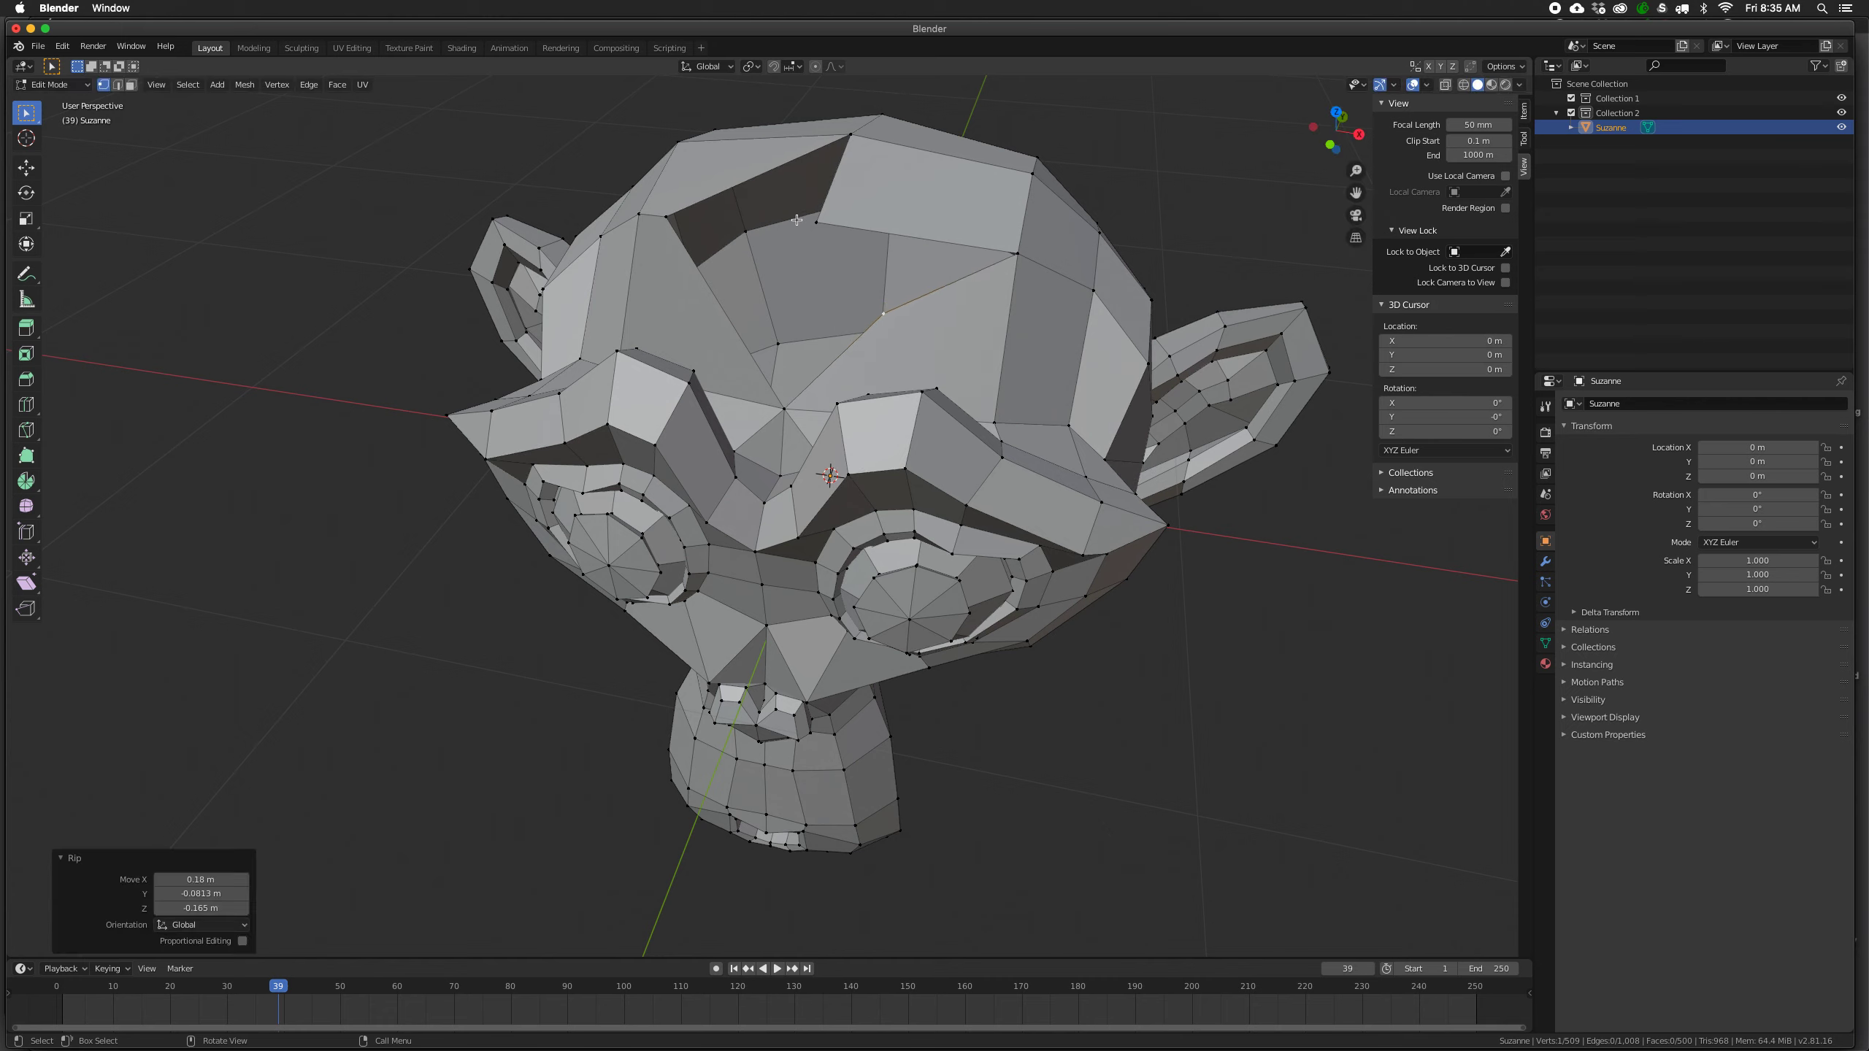
Try to rip the loose corner vertex of the opening again, and undo both earlier vertex rips.
key(v)
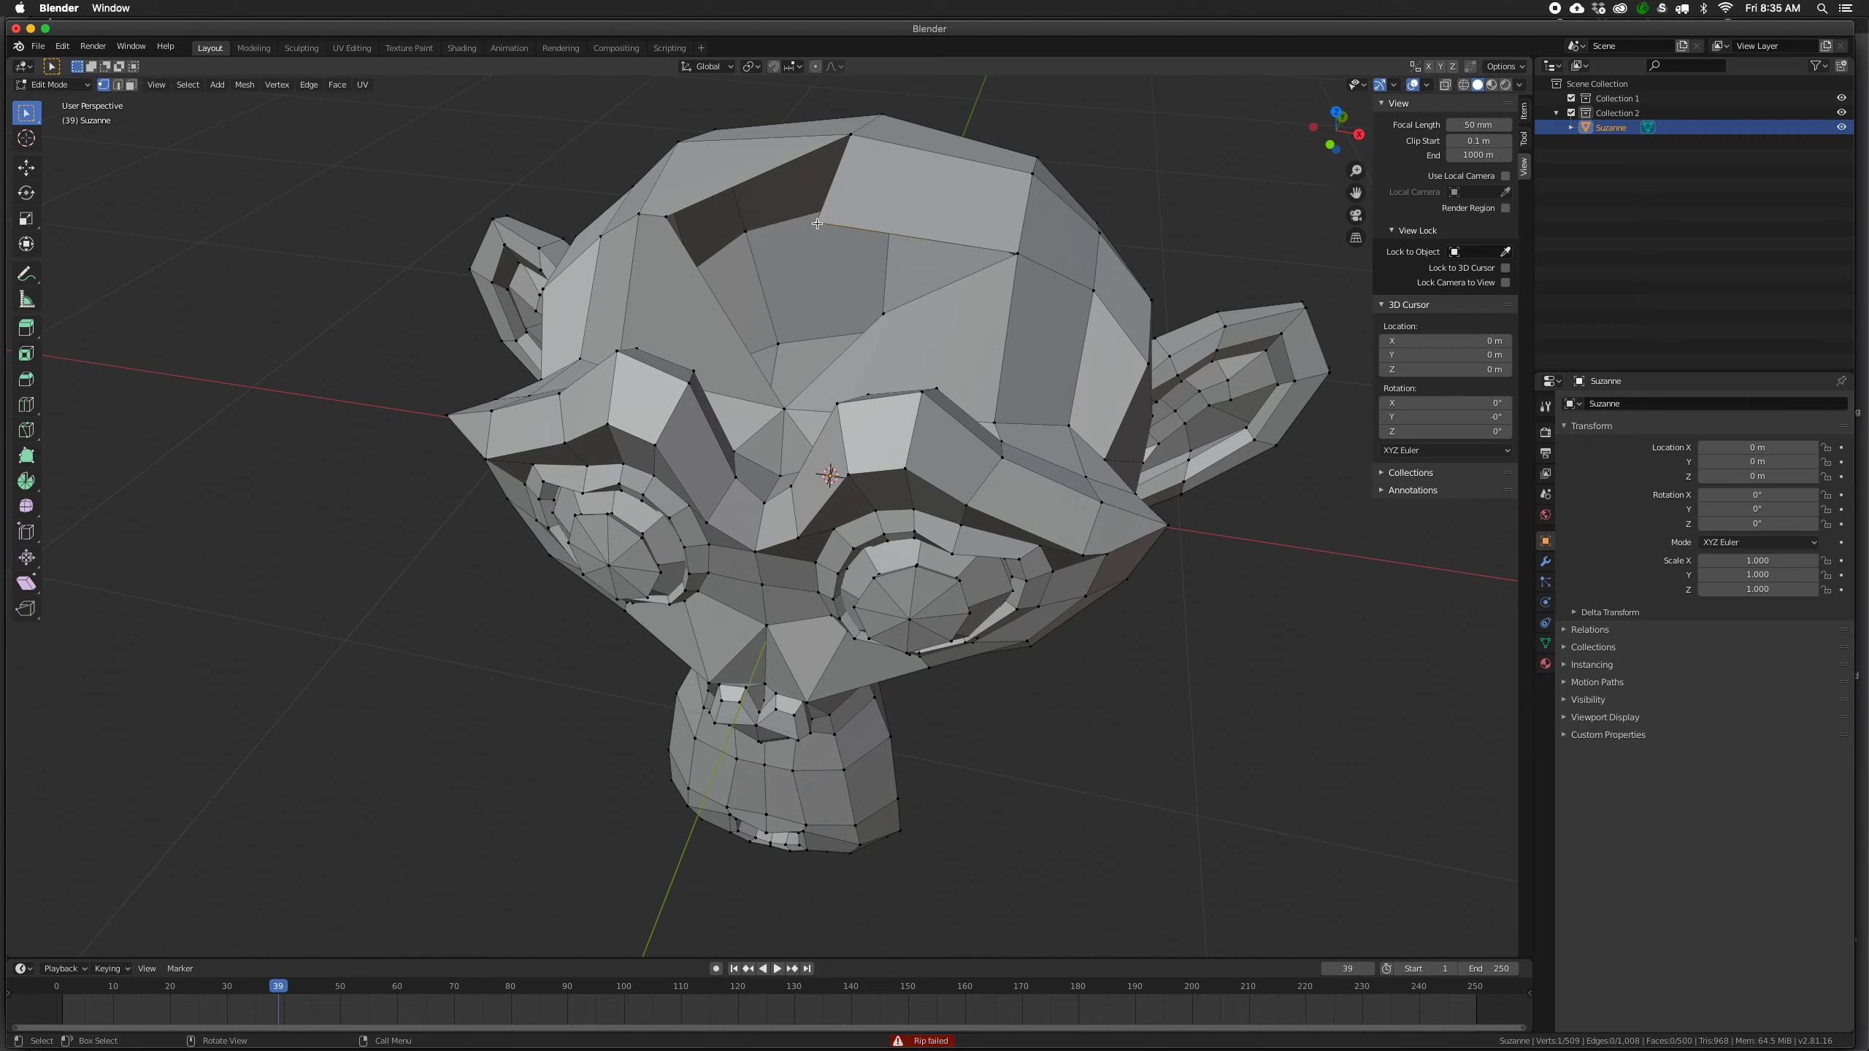
key(v)
key(v)
middle_drag(836, 182, 815, 191)
key(super+z)
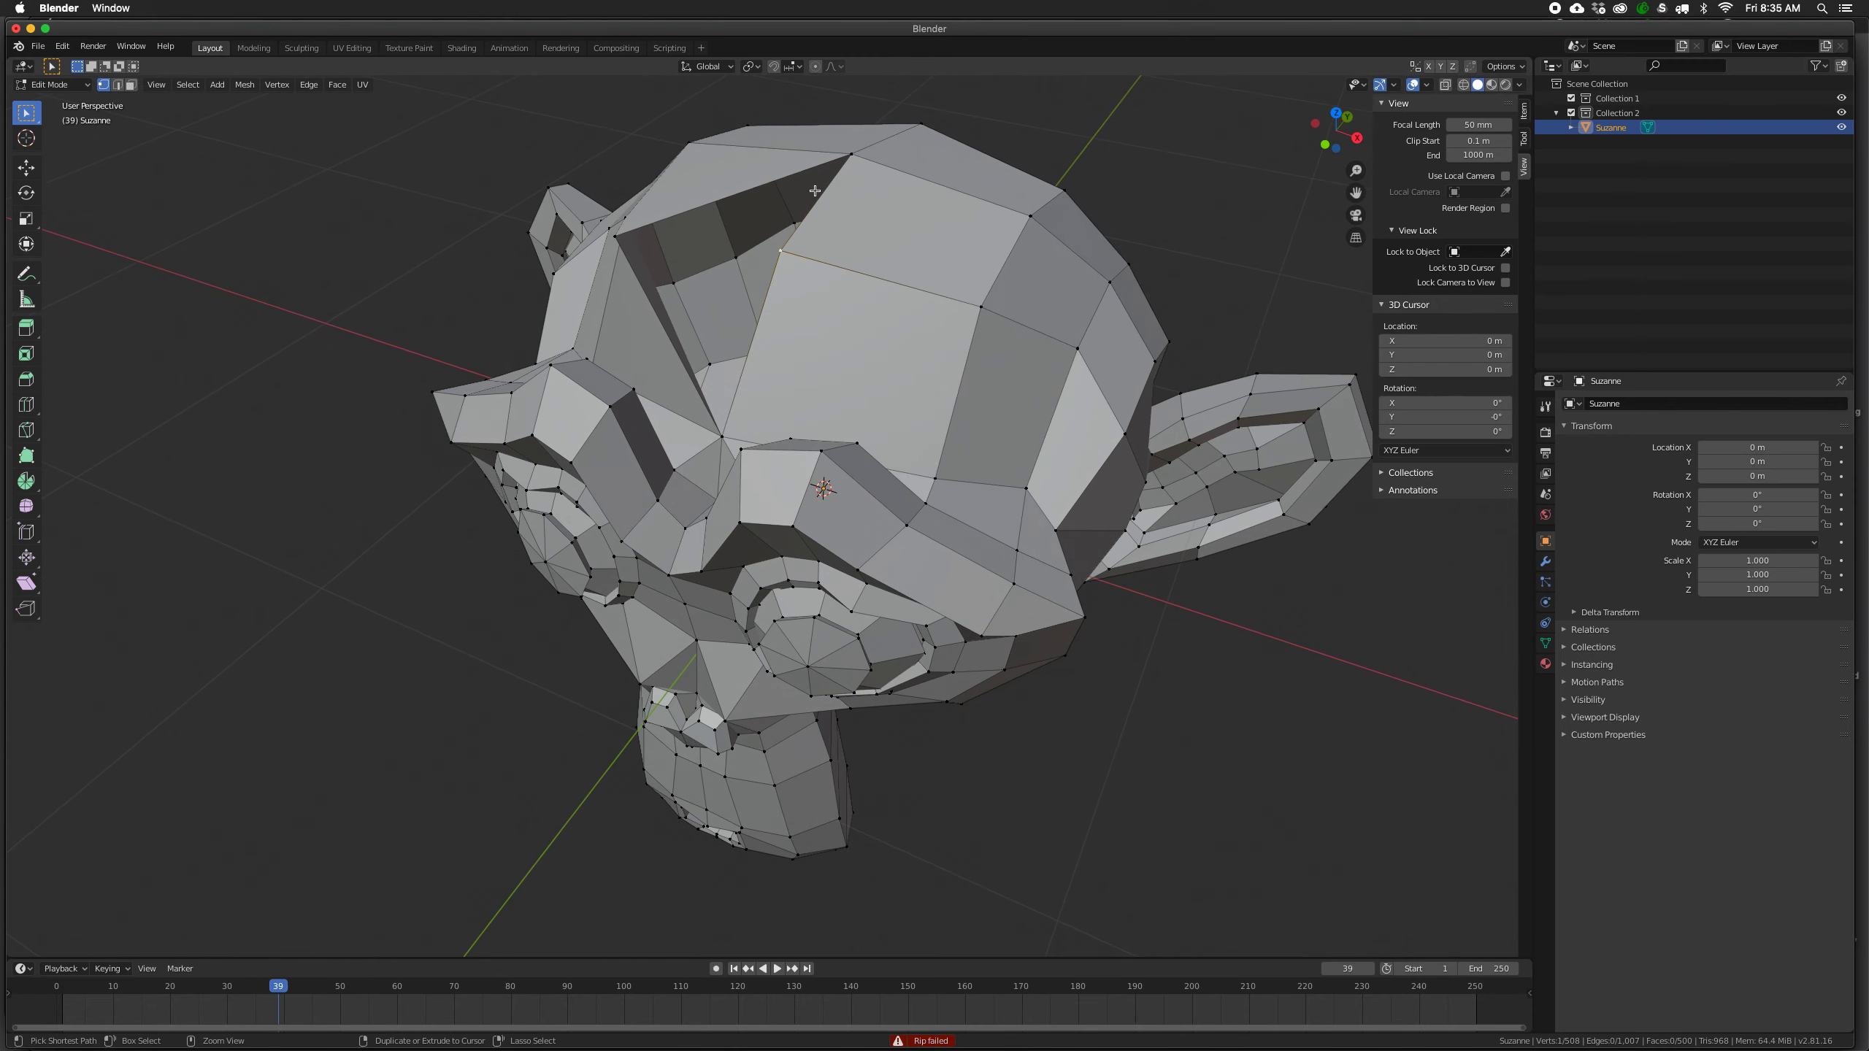
key(super+z)
middle_drag(815, 190, 759, 346)
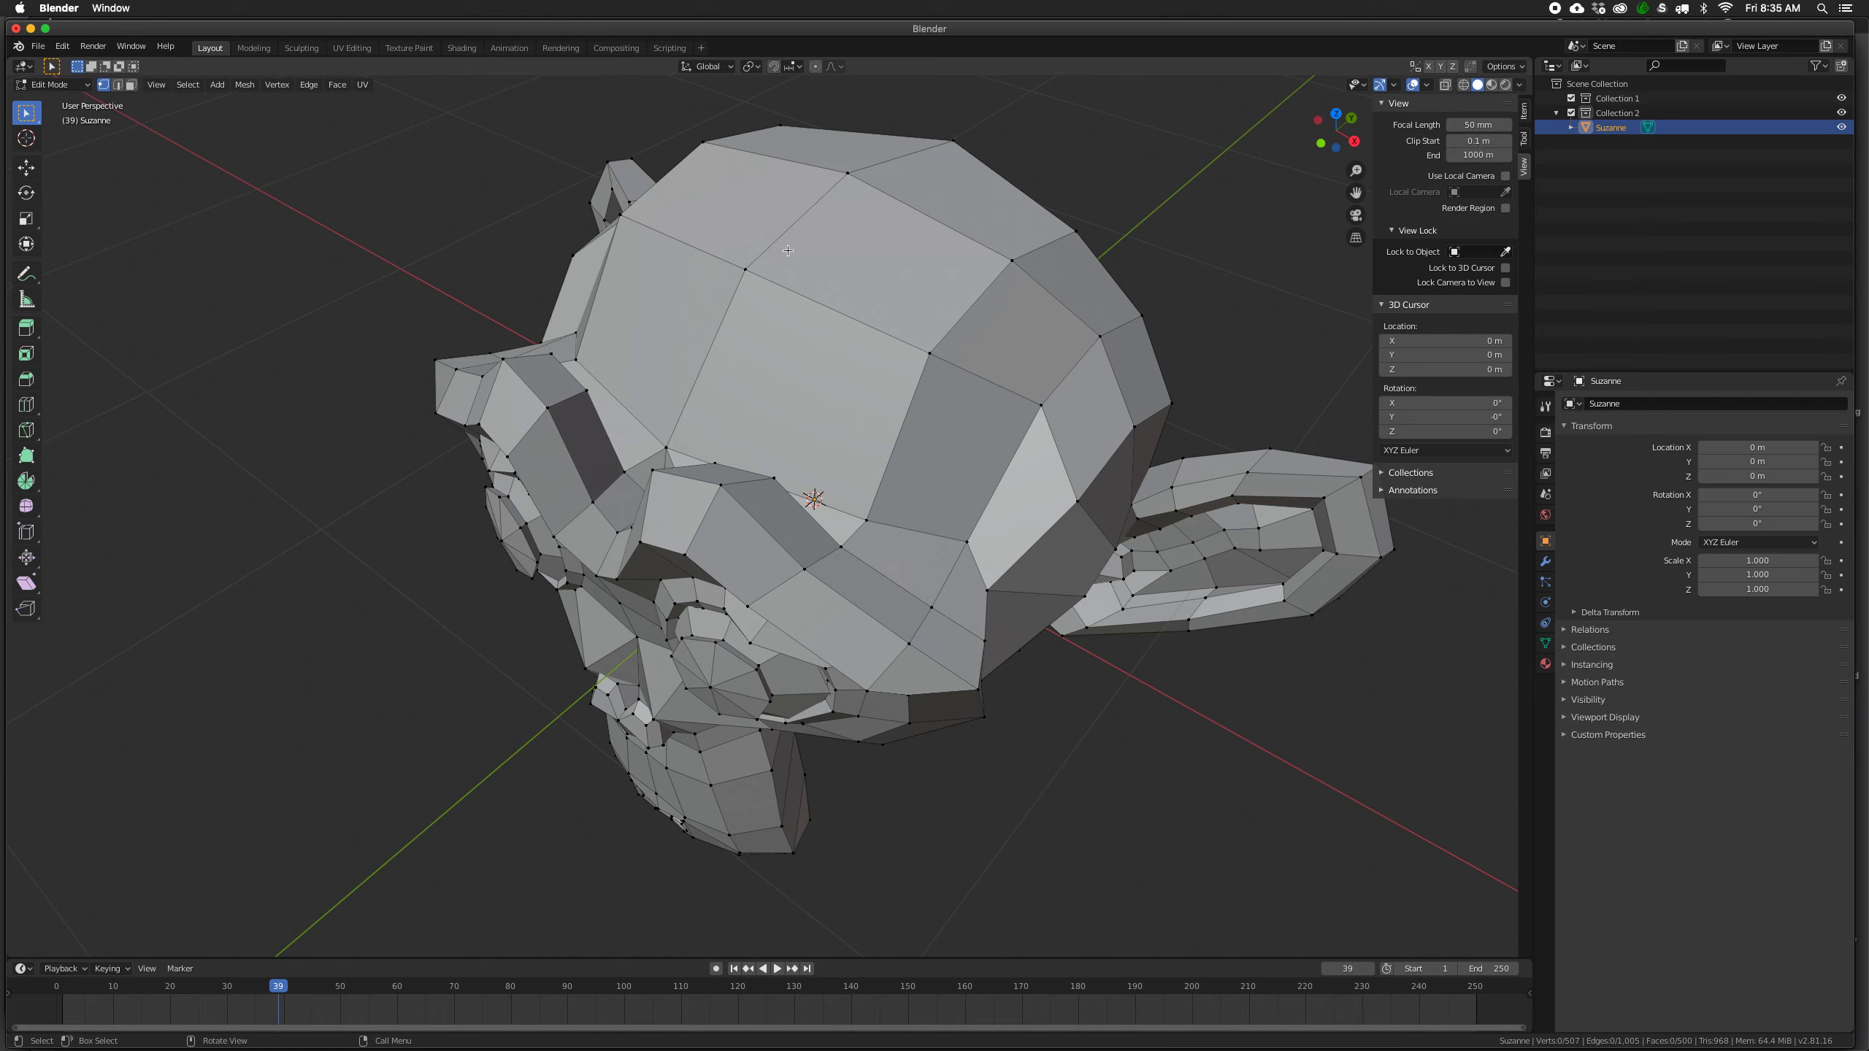
Rip two adjacent forehead vertices together, moving them about 0.297 m in X, 0.129 m in Y and 0.0949 m in Z, and undo the rip.
click(745, 269)
key(e)
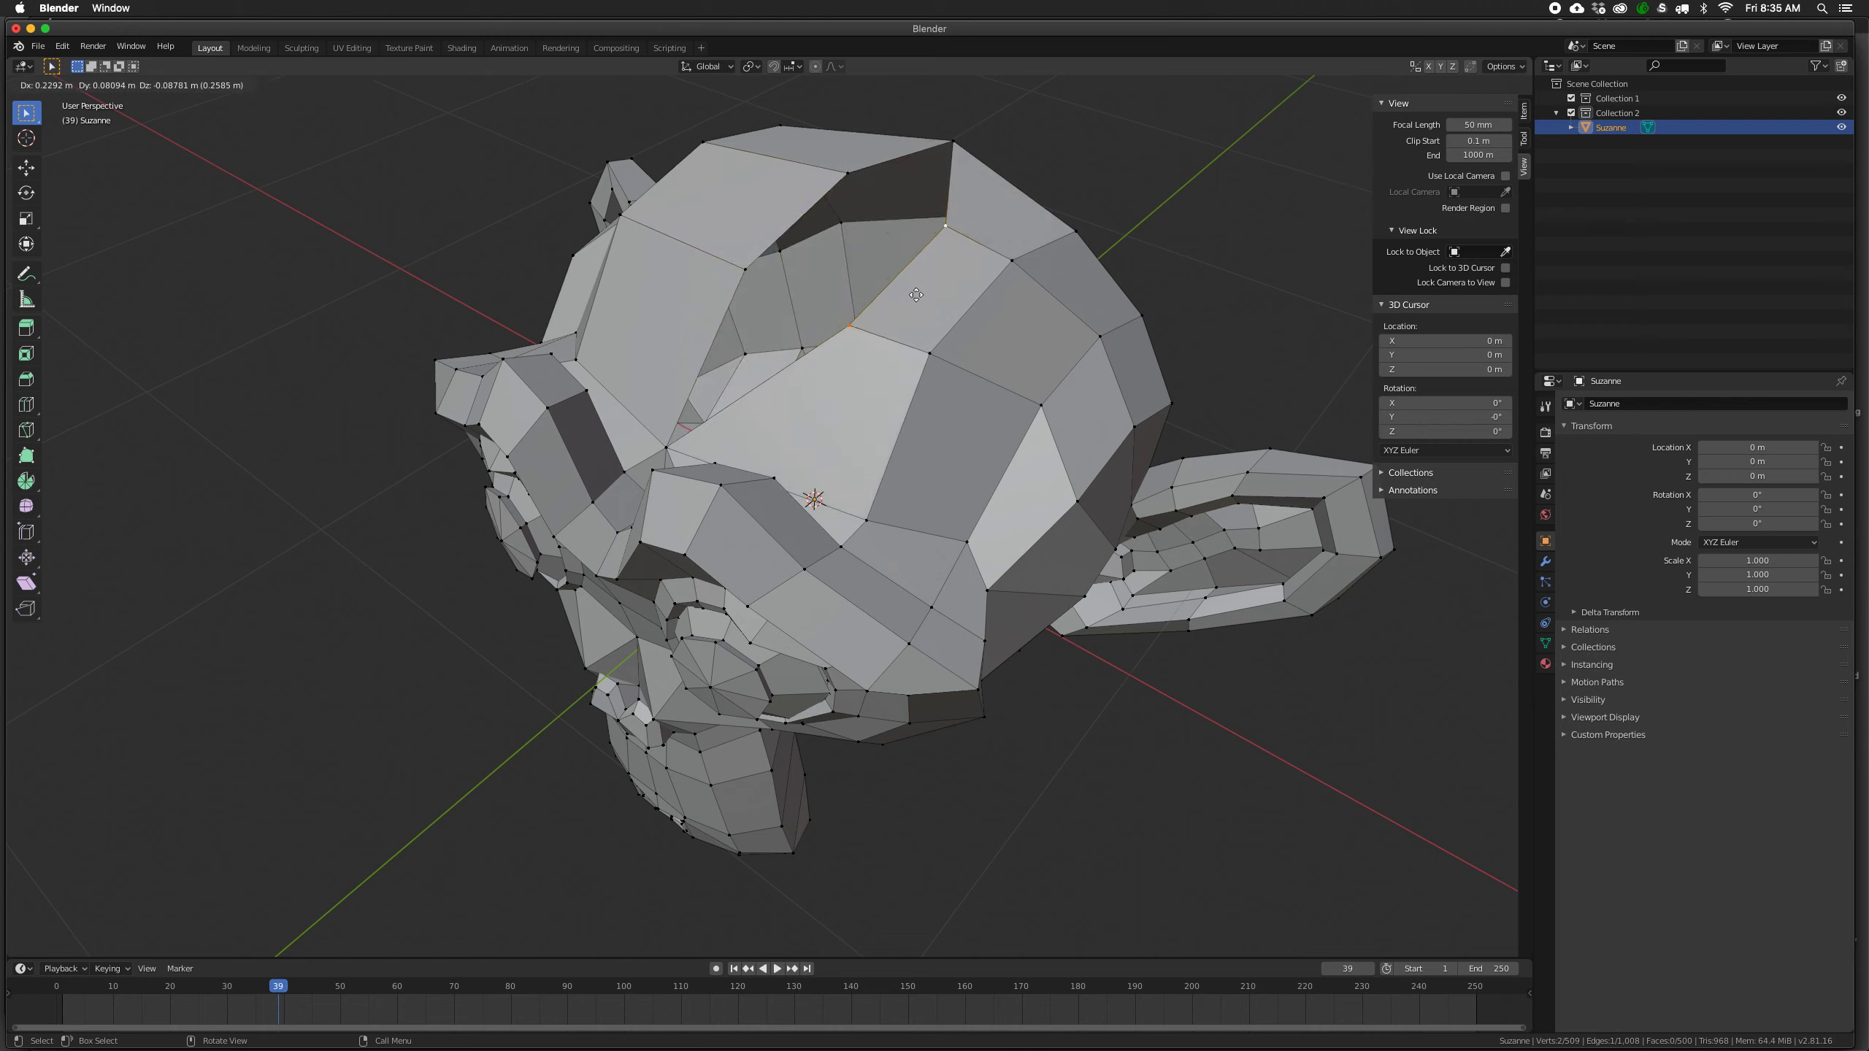
click(957, 294)
middle_drag(789, 297, 787, 273)
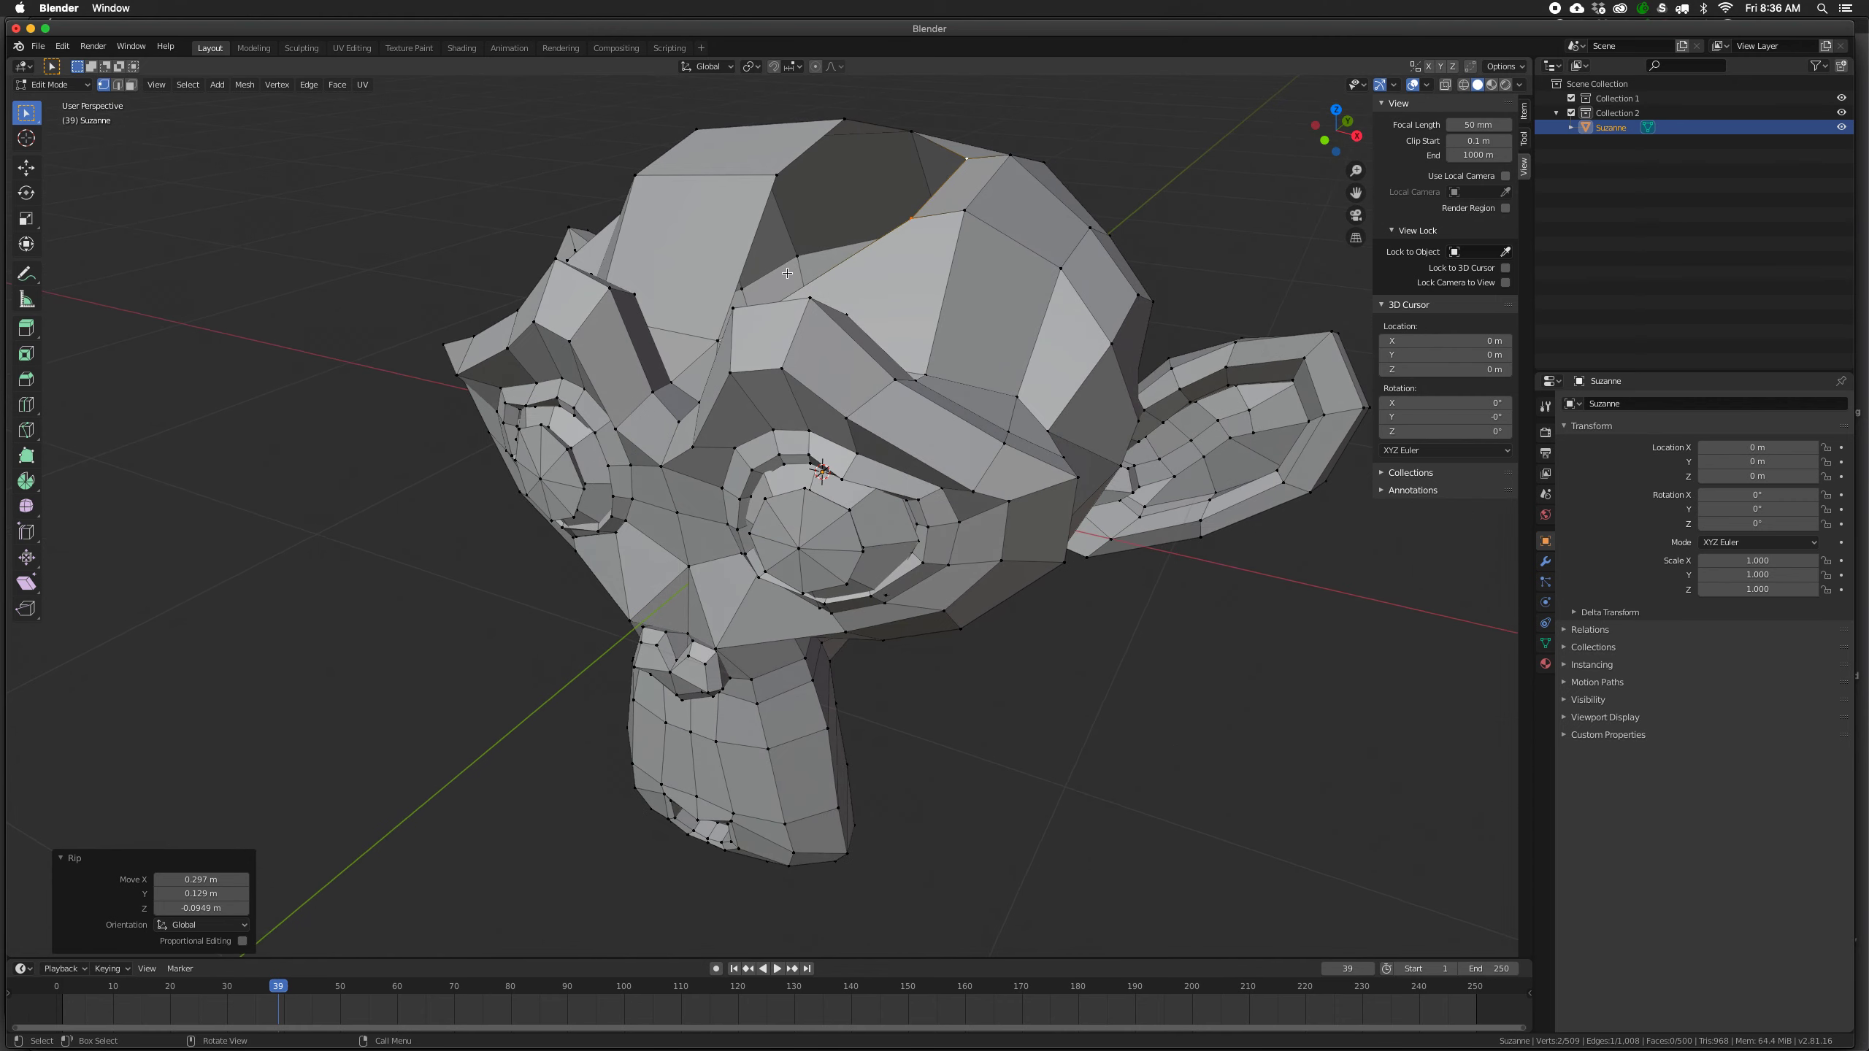
key(ctrl+z)
mouse_move(843, 286)
middle_down()
mouse_move(698, 287)
mouse_move(847, 285)
middle_up()
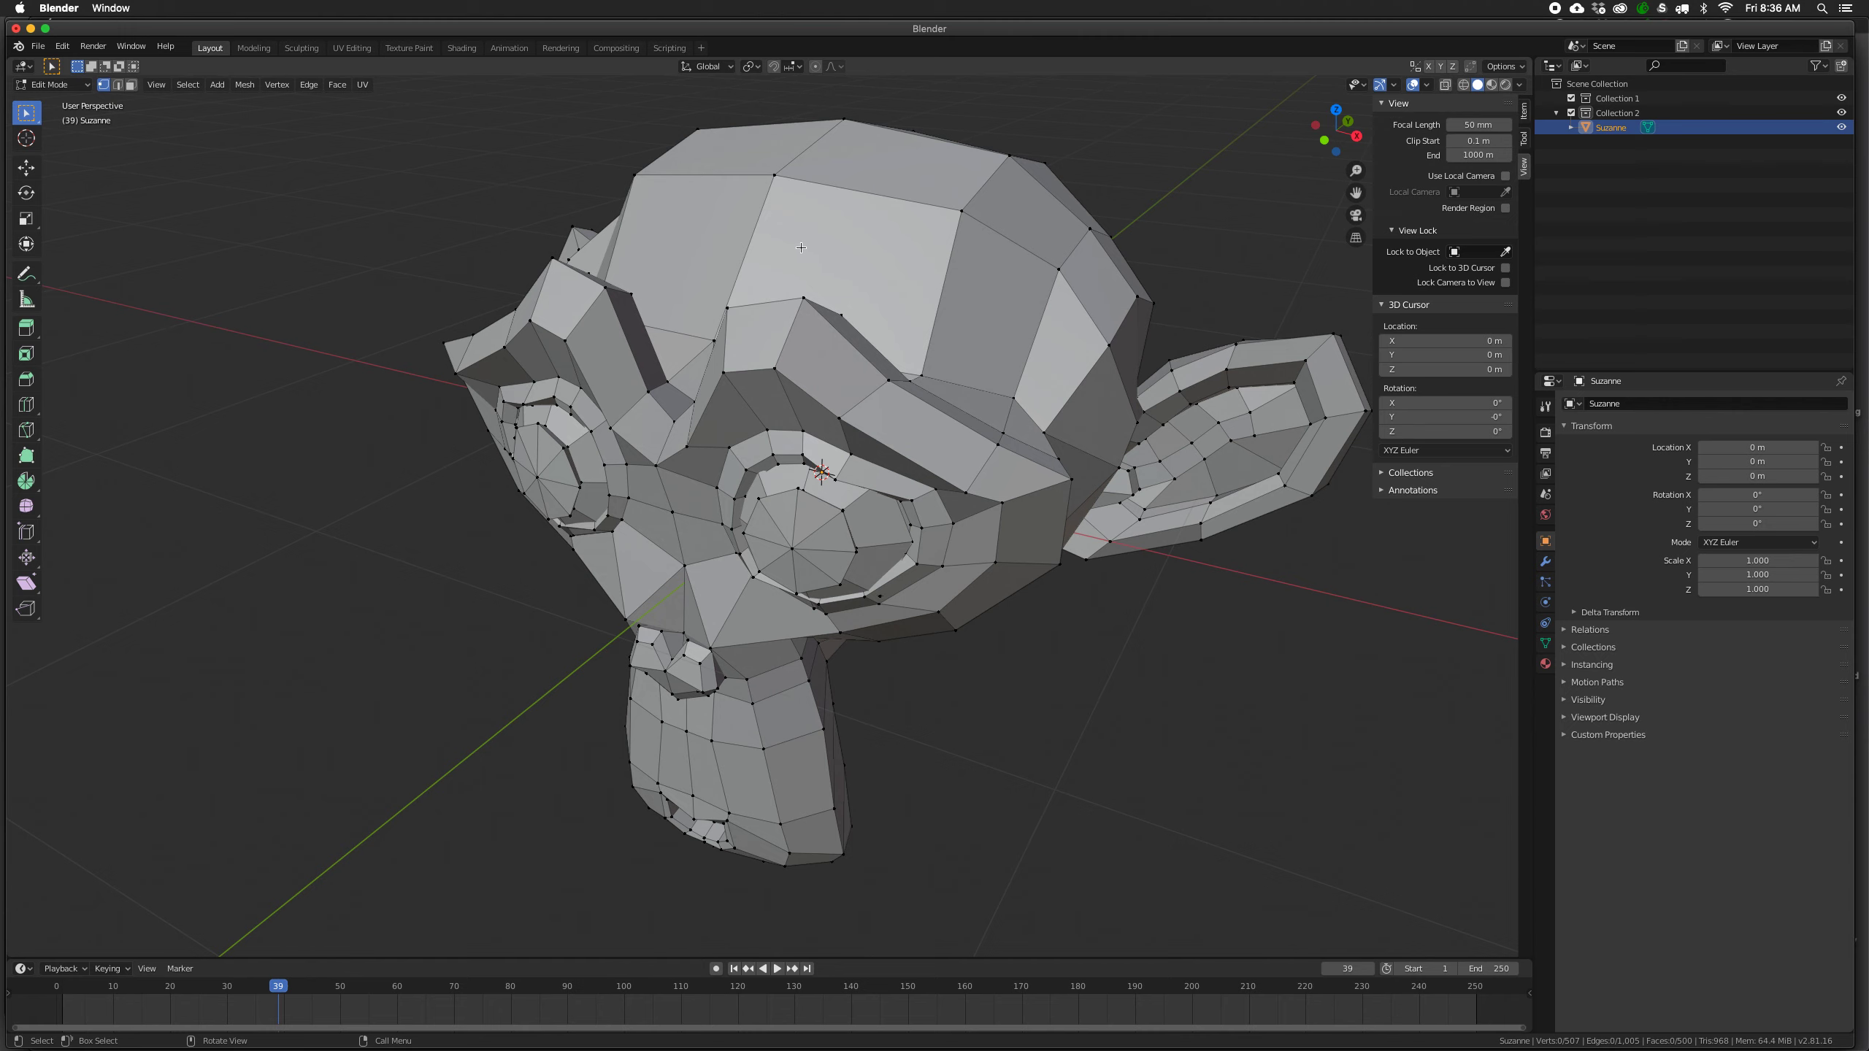
Slide the forehead vertex along its edge toward the ear side by a factor of about 0.609, and undo the slide.
middle_drag(801, 252, 767, 258)
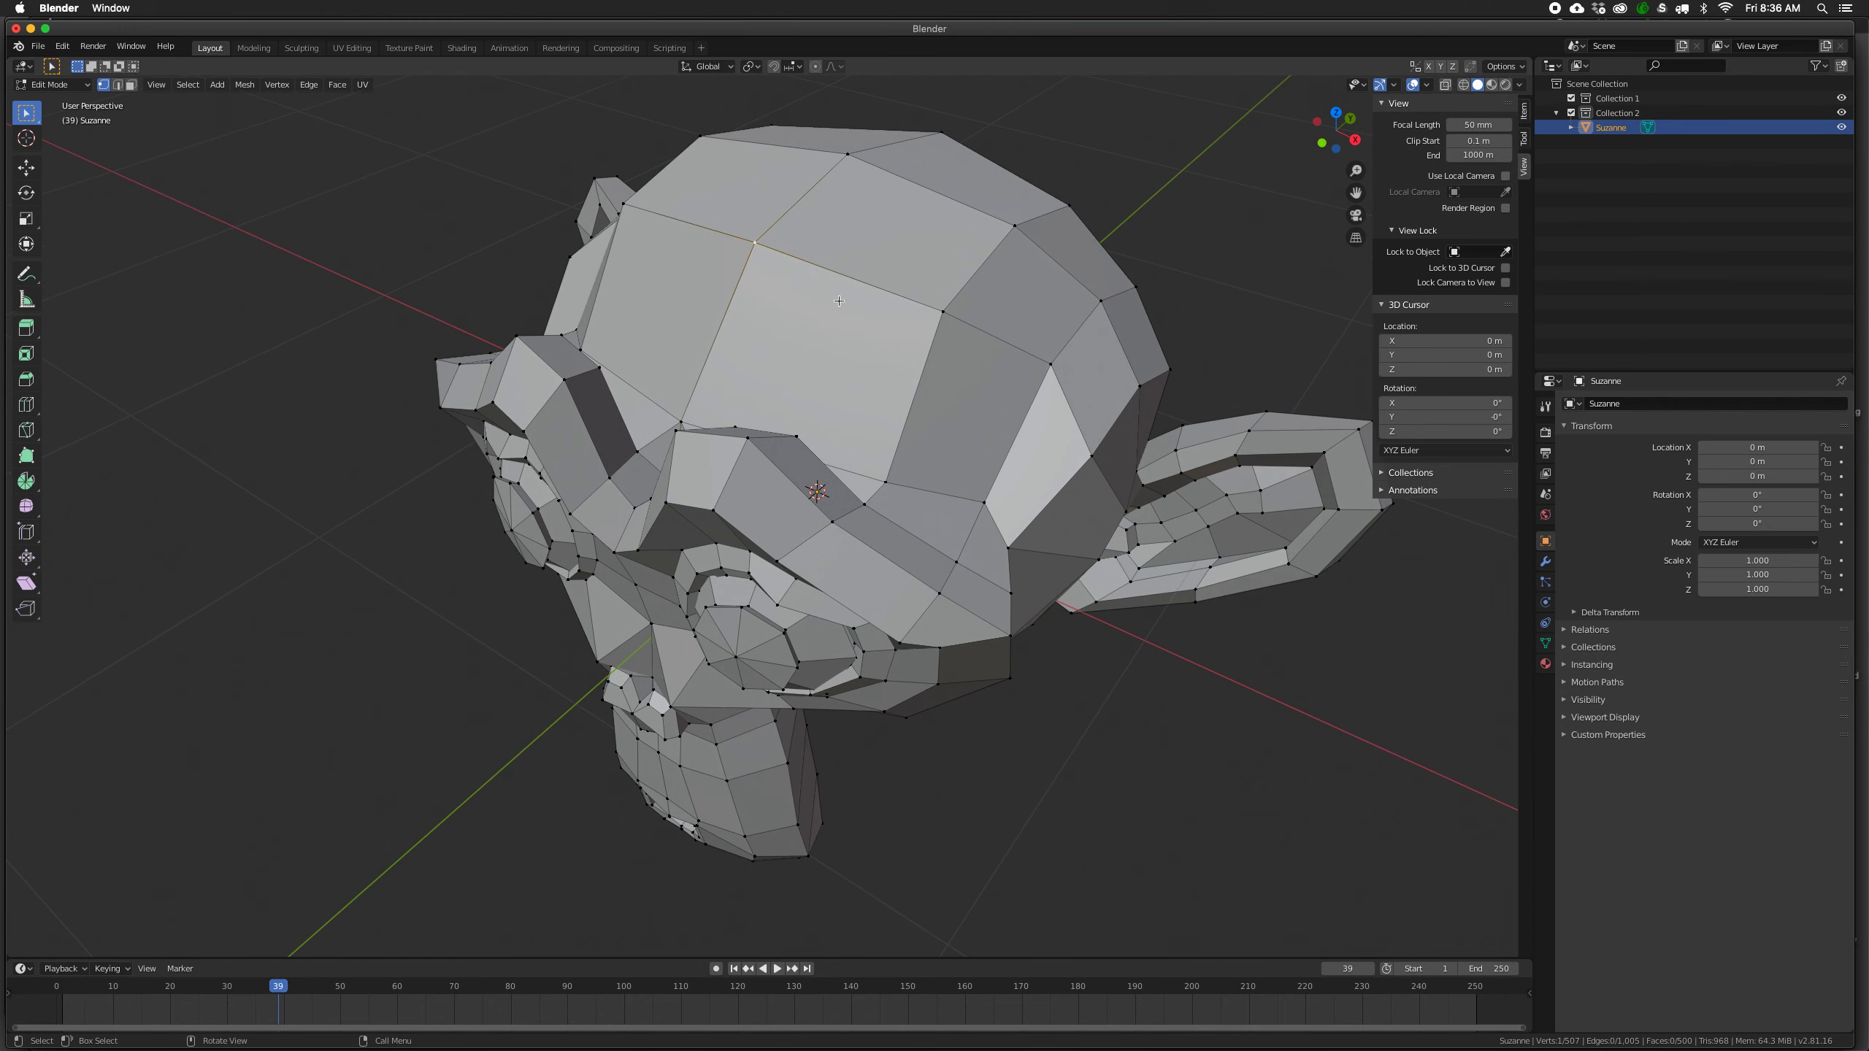
click(278, 84)
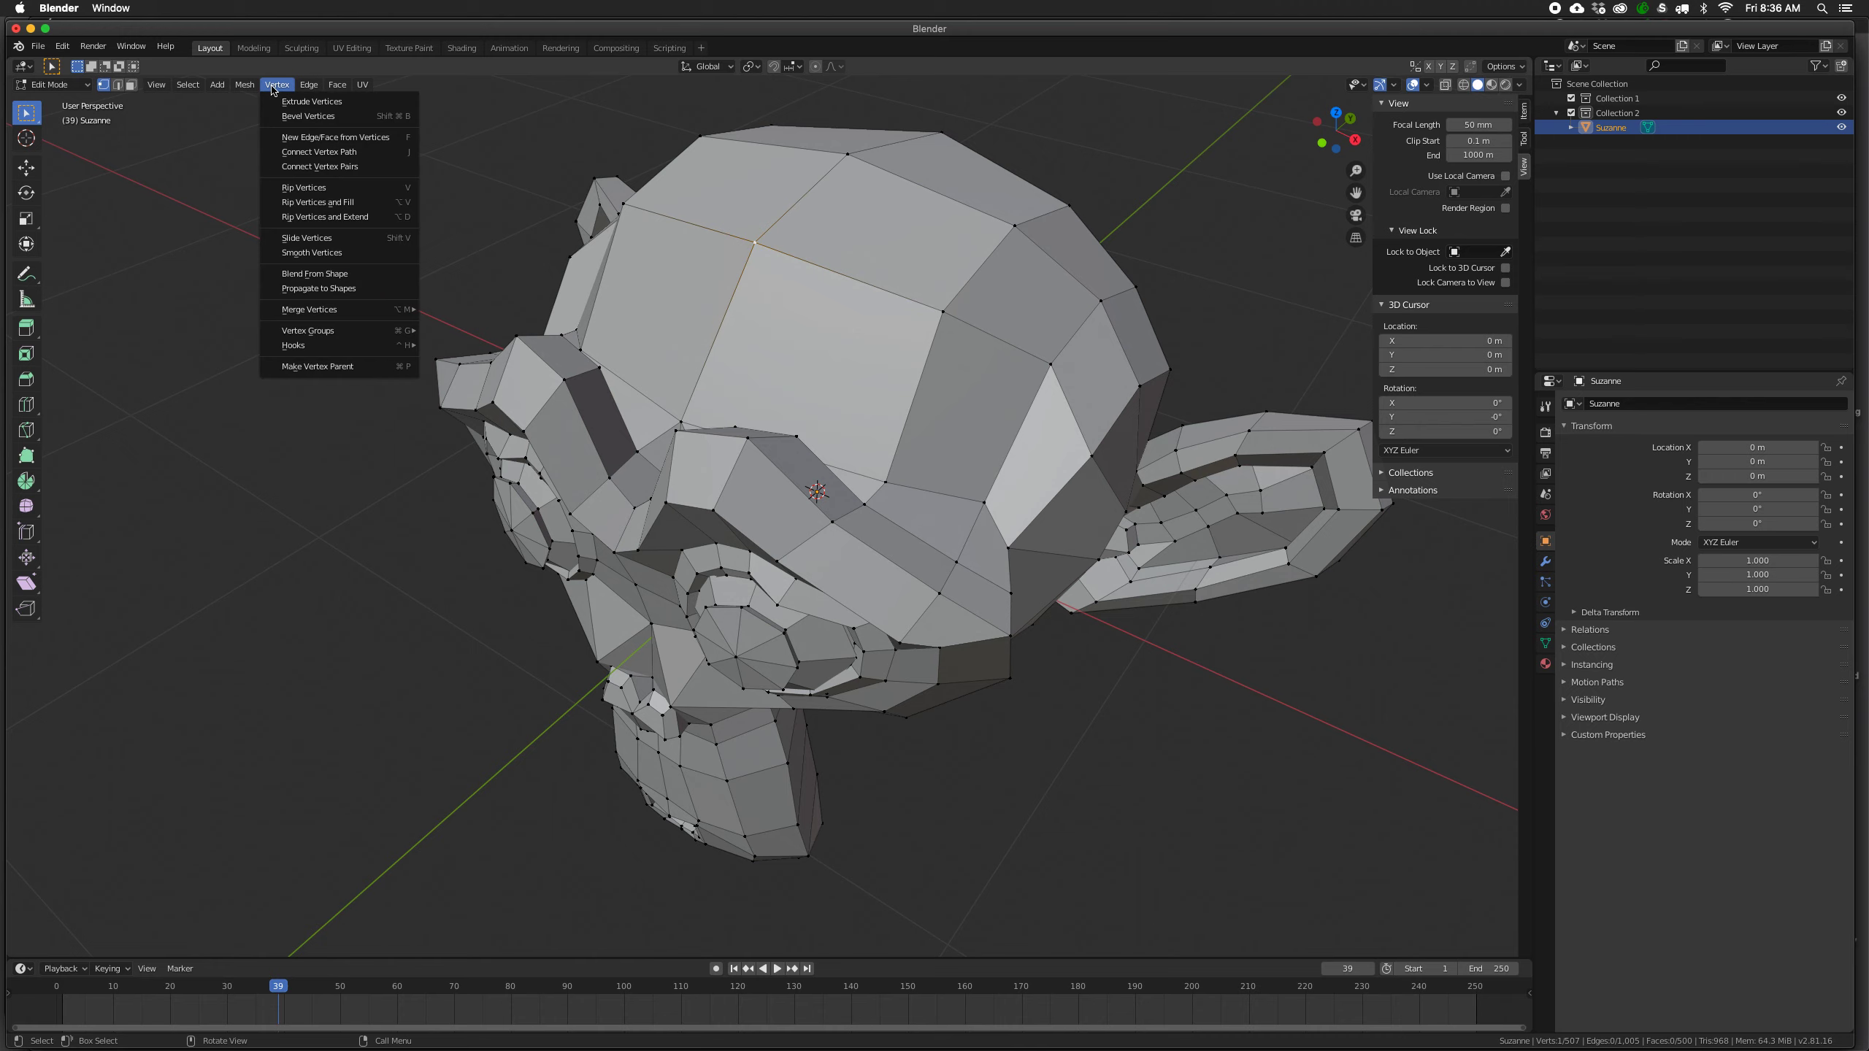
click(329, 239)
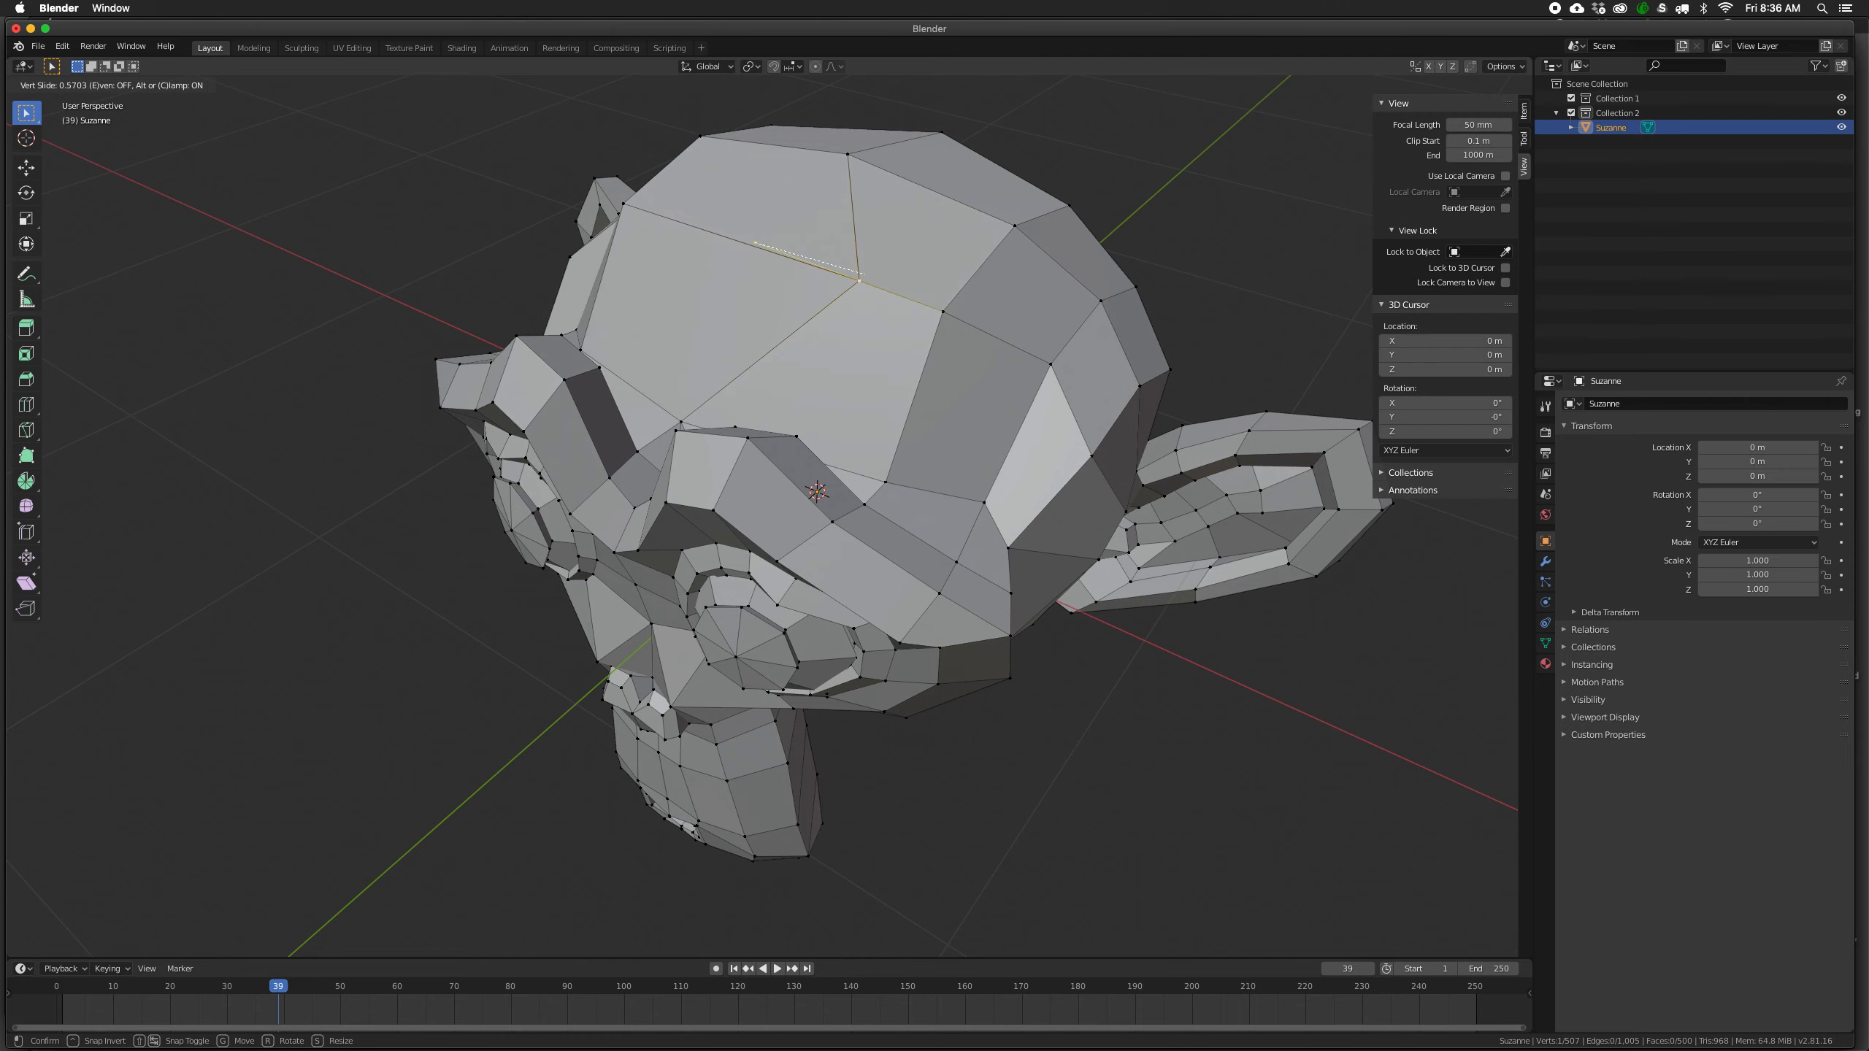
click(447, 275)
mouse_move(824, 336)
middle_down()
mouse_move(743, 320)
mouse_move(829, 345)
middle_up()
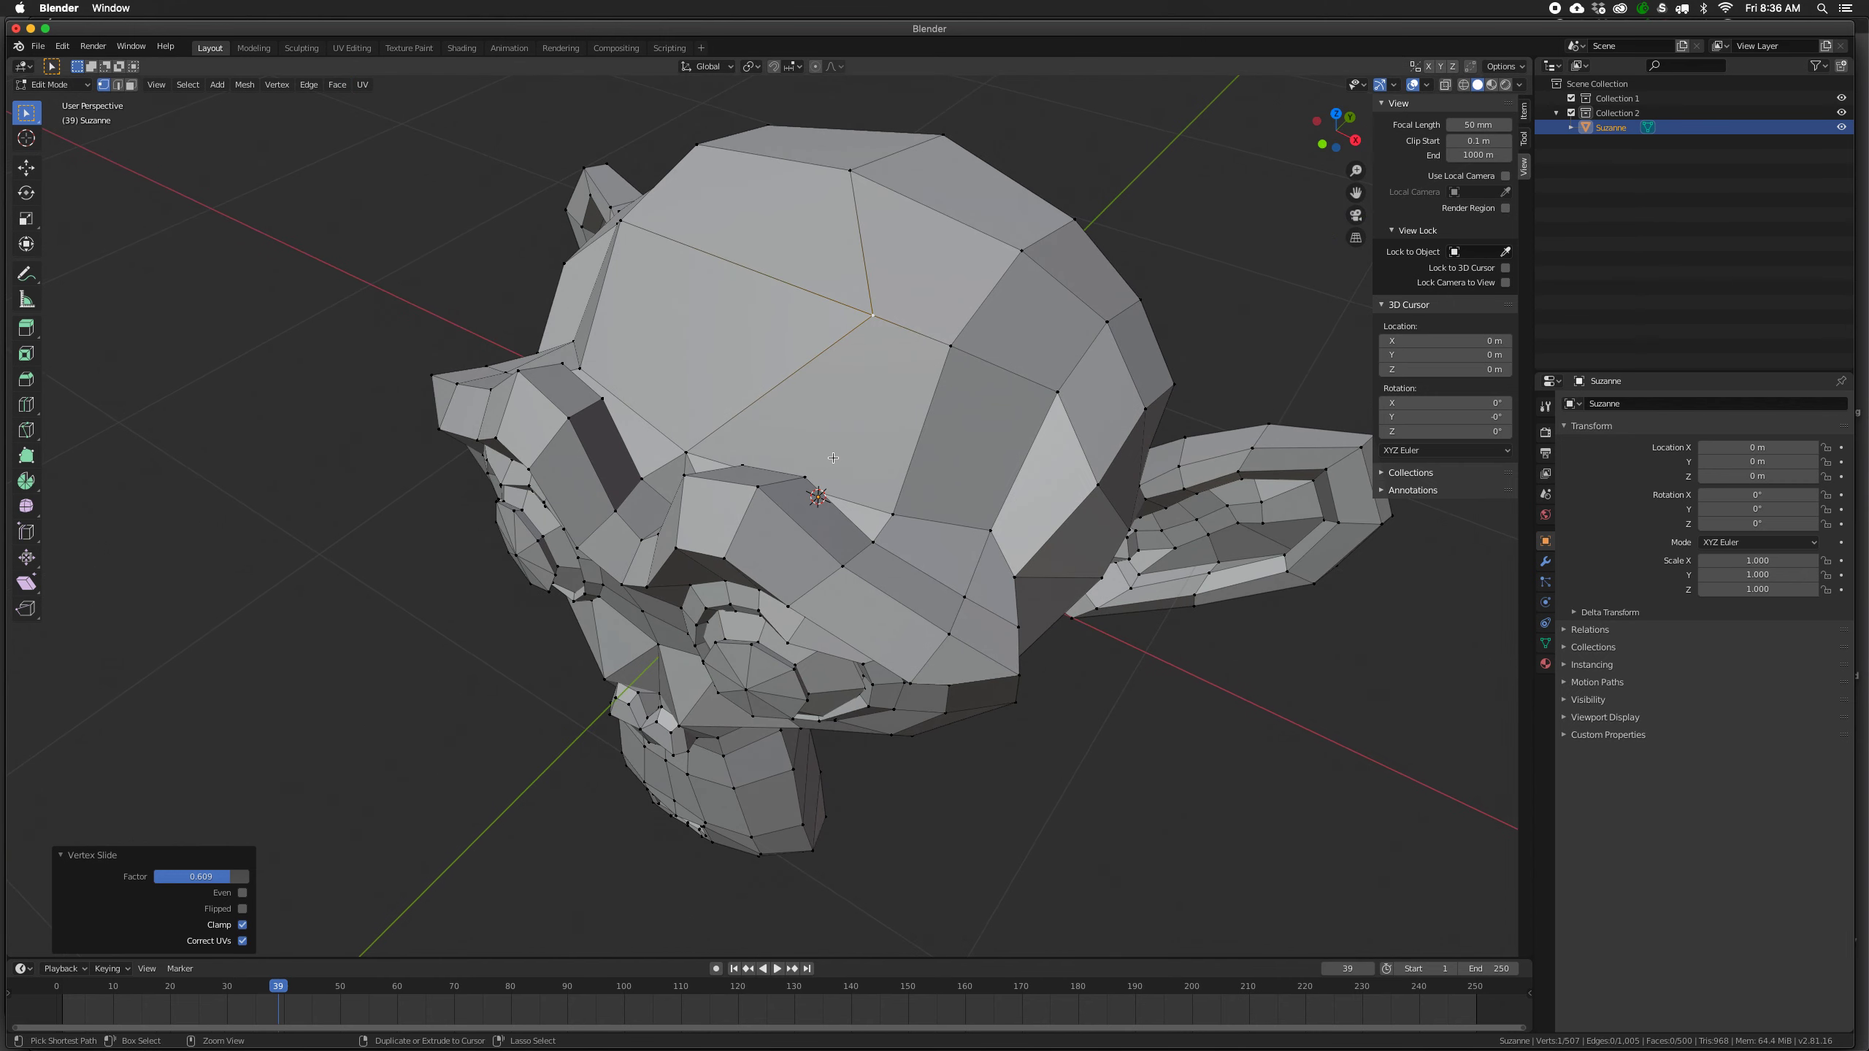
key(ctrl+z)
Select two adjacent vertices on the upper side of the head, merge them at the first one, and undo the merge.
middle_drag(779, 392, 723, 393)
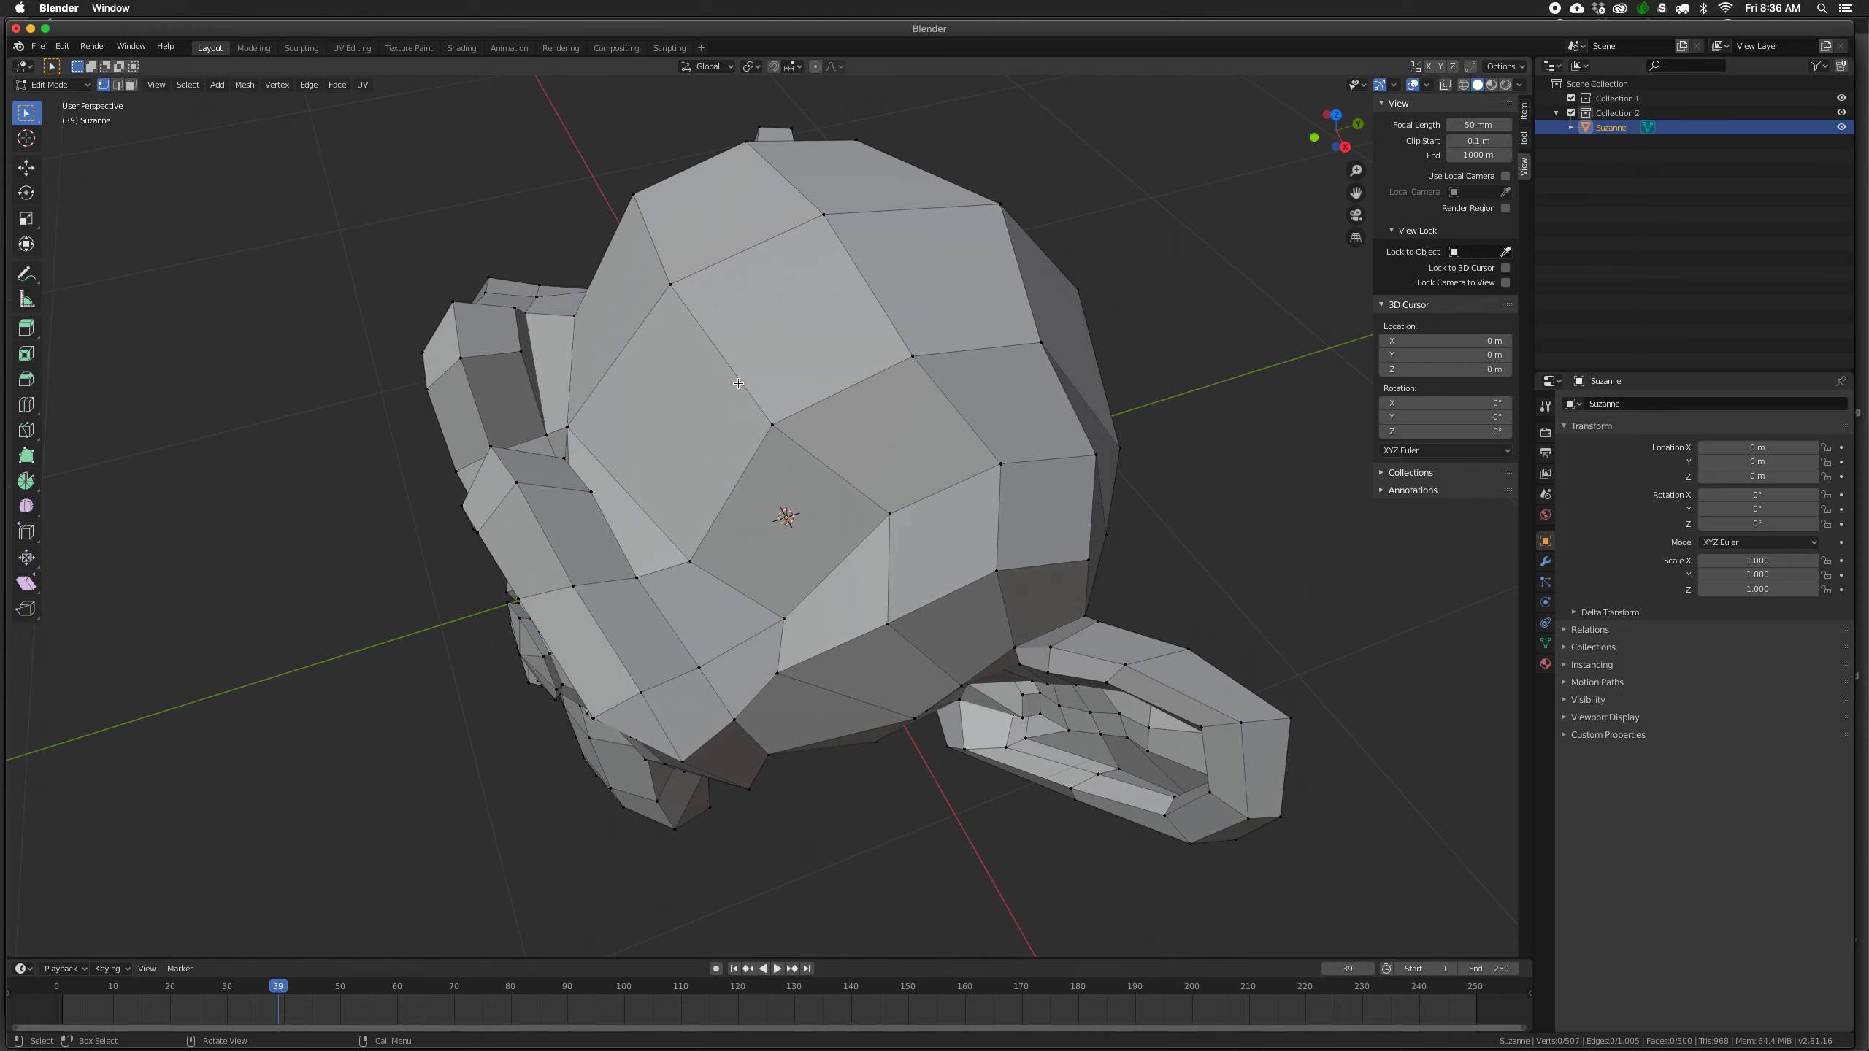
middle_drag(818, 267, 720, 302)
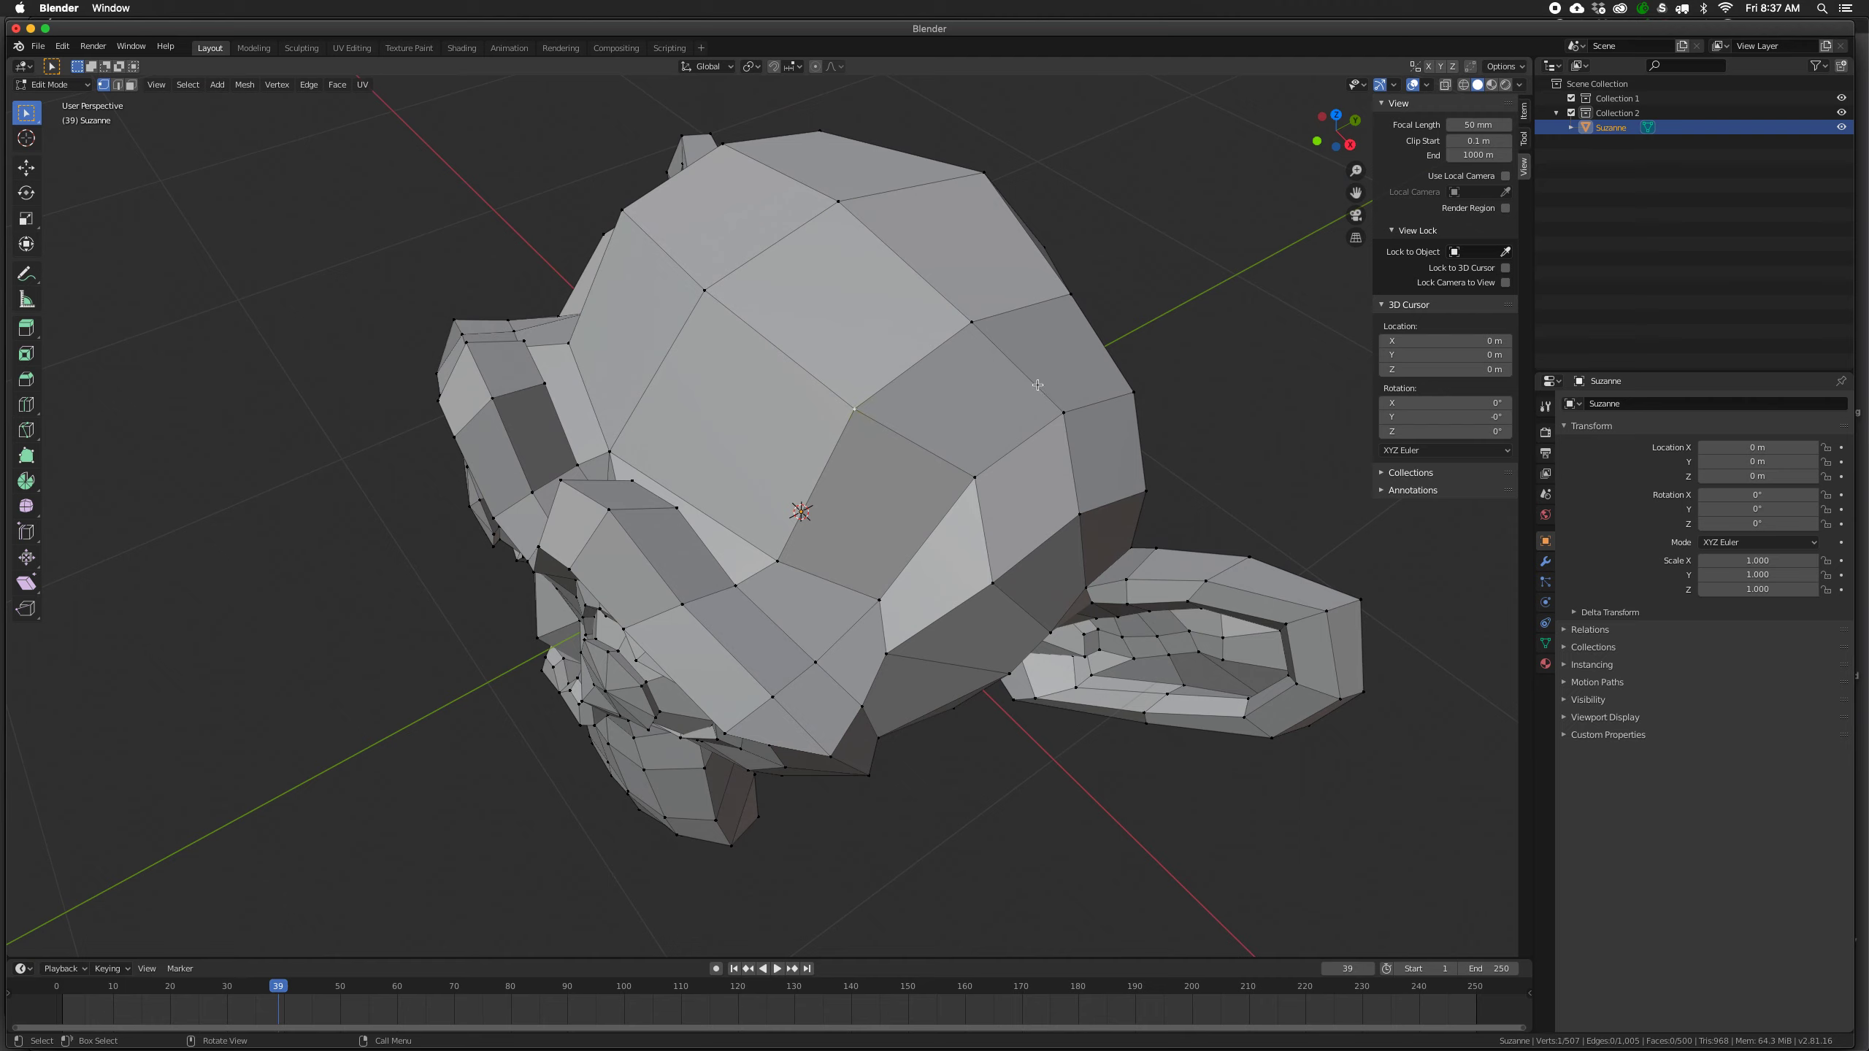
middle_drag(990, 437, 424, 182)
click(276, 85)
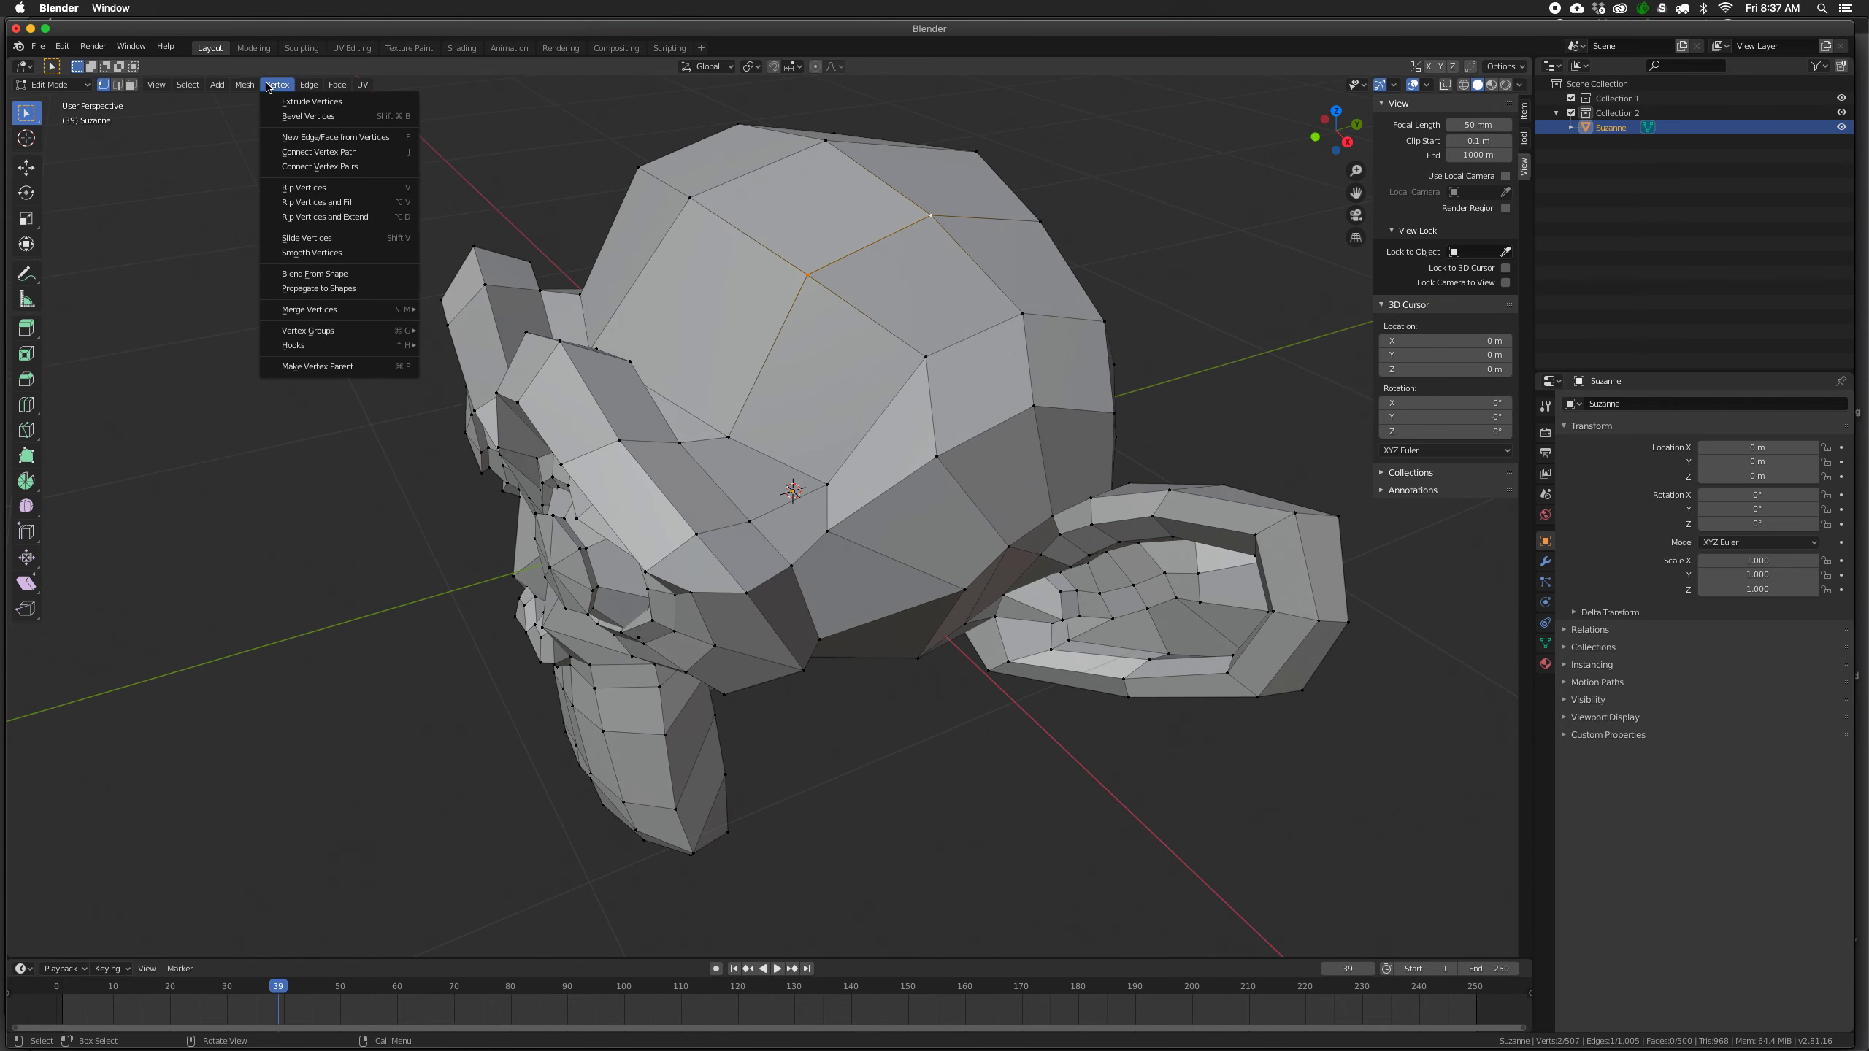
mouse_move(291, 312)
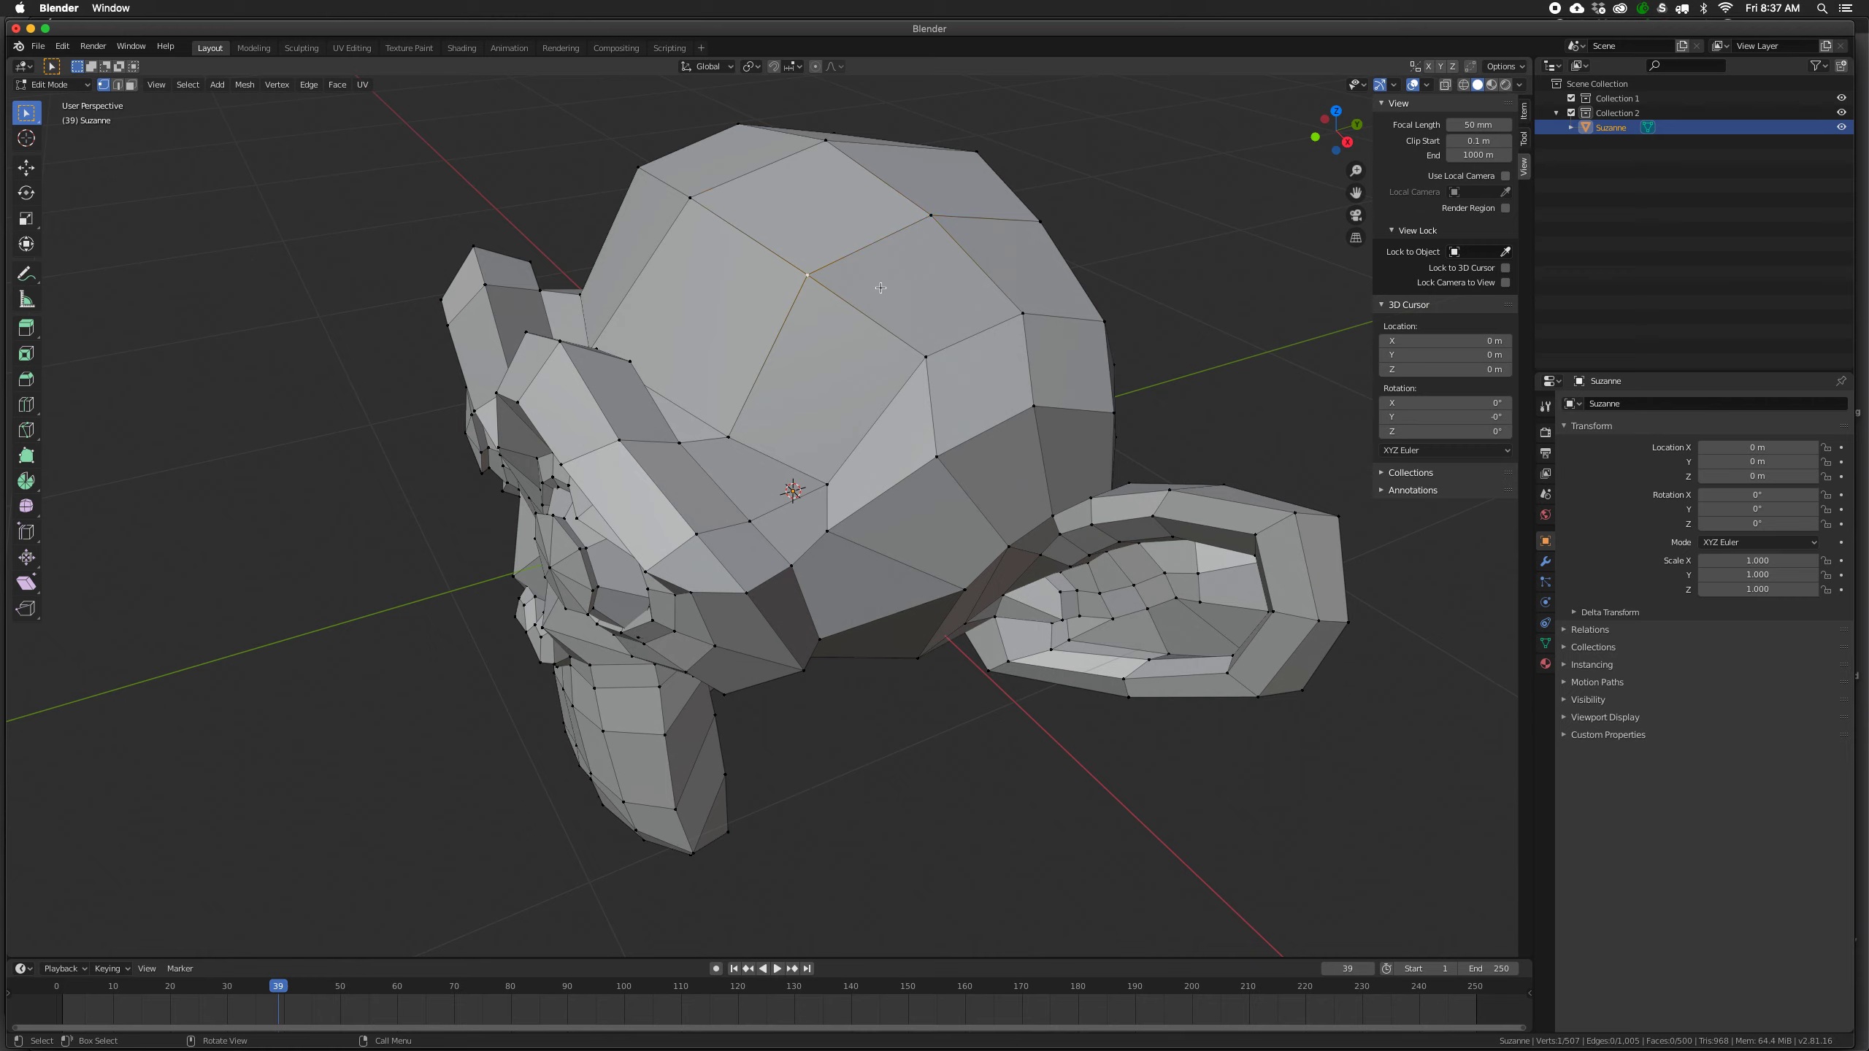
shift+click(929, 216)
click(277, 84)
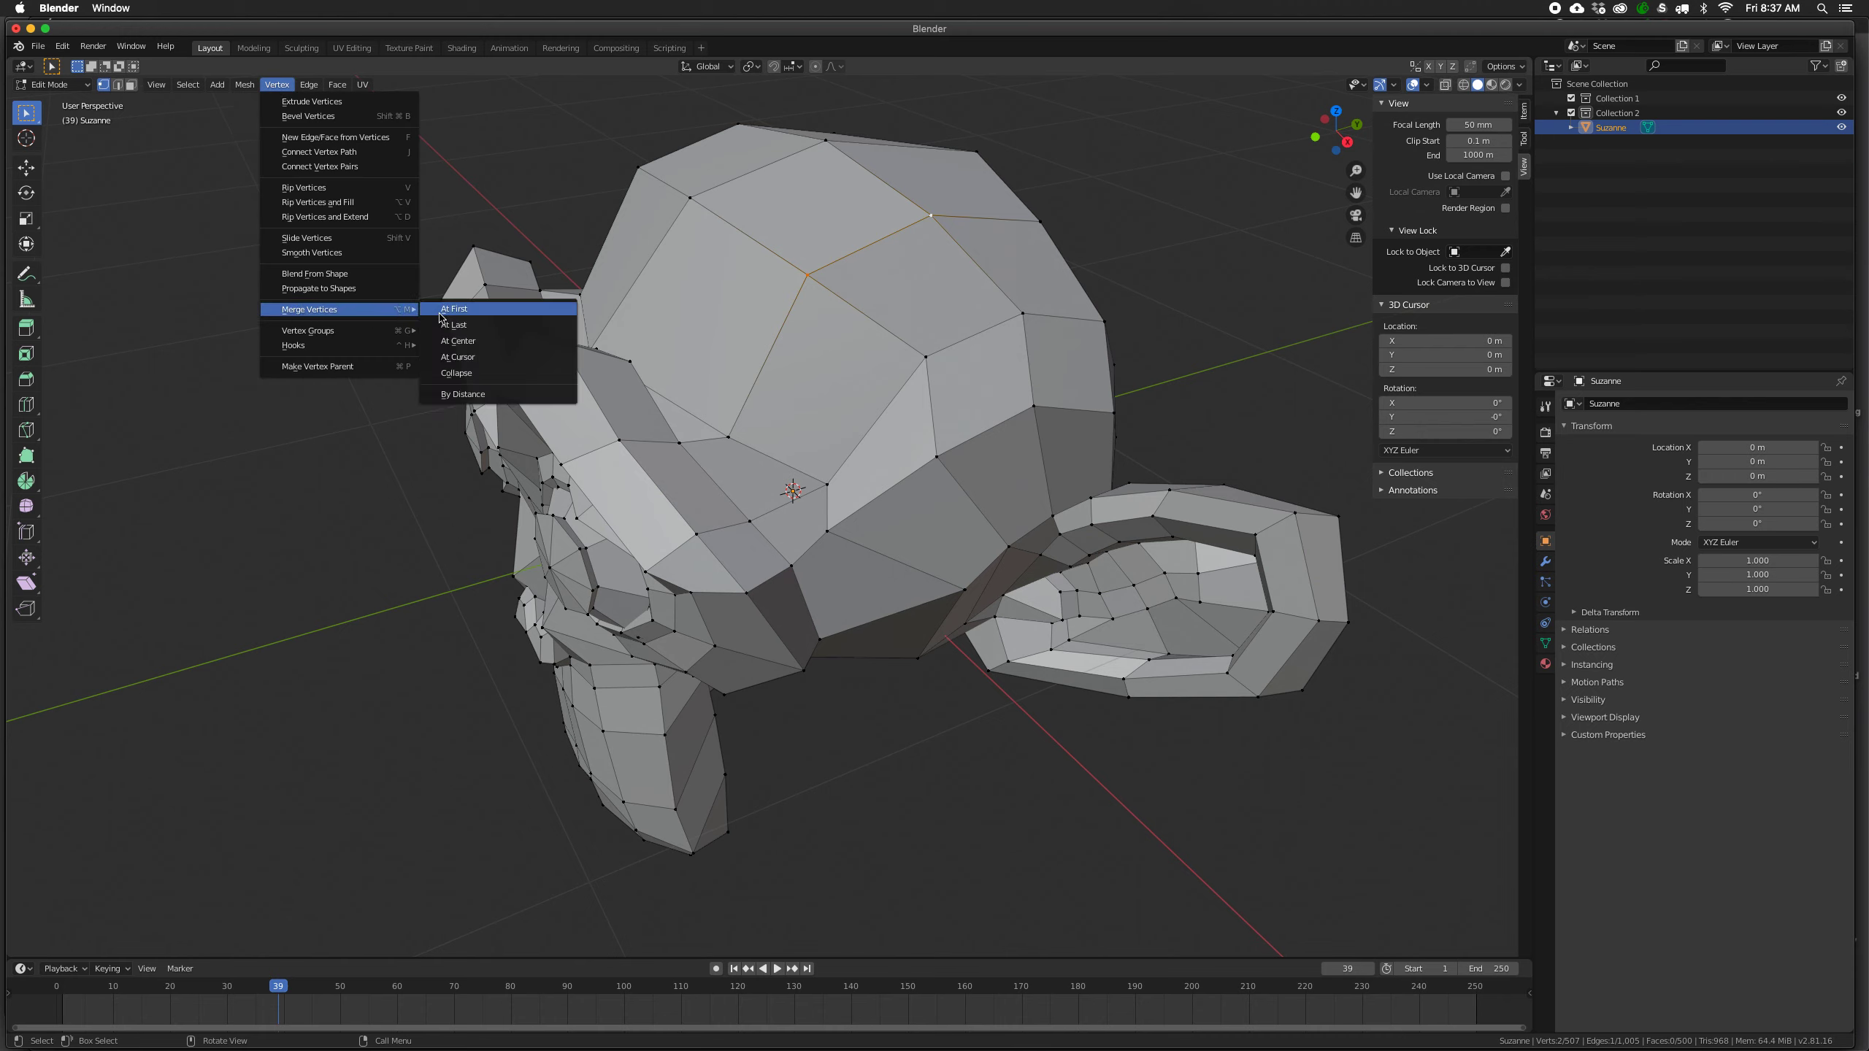
click(444, 310)
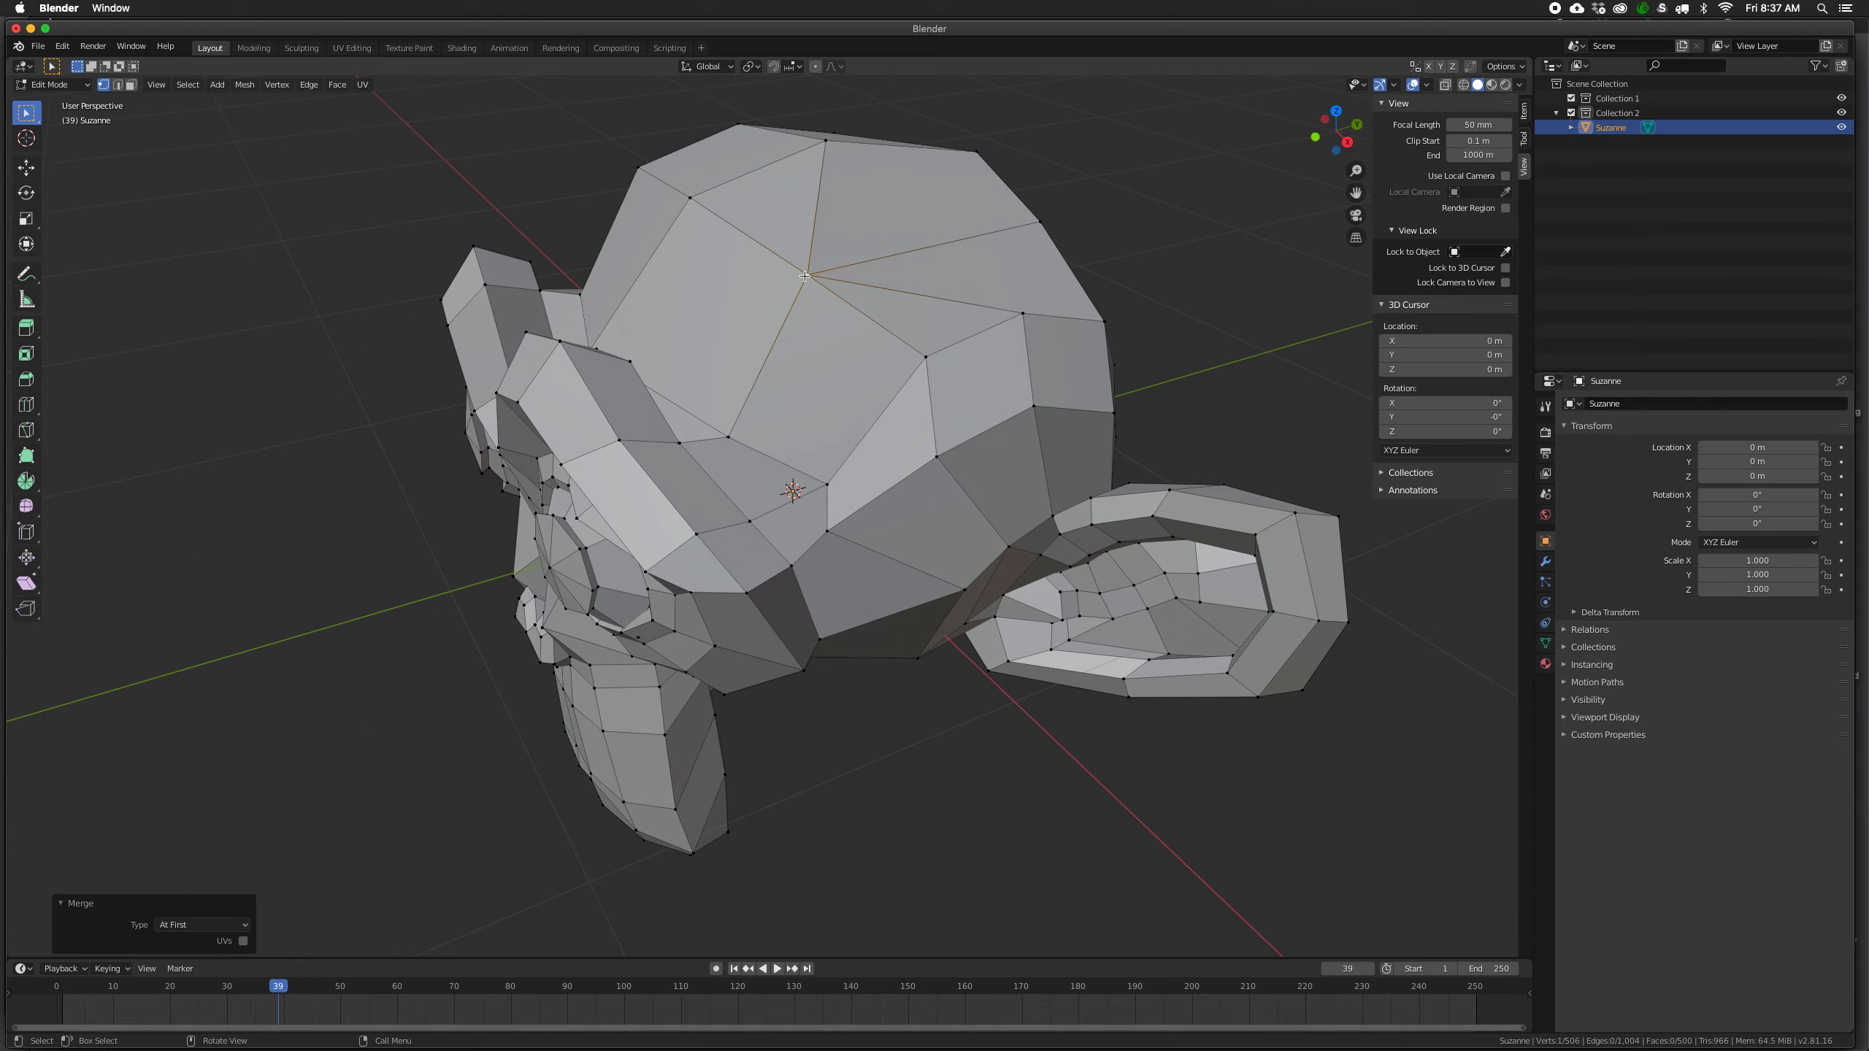
key(super+z)
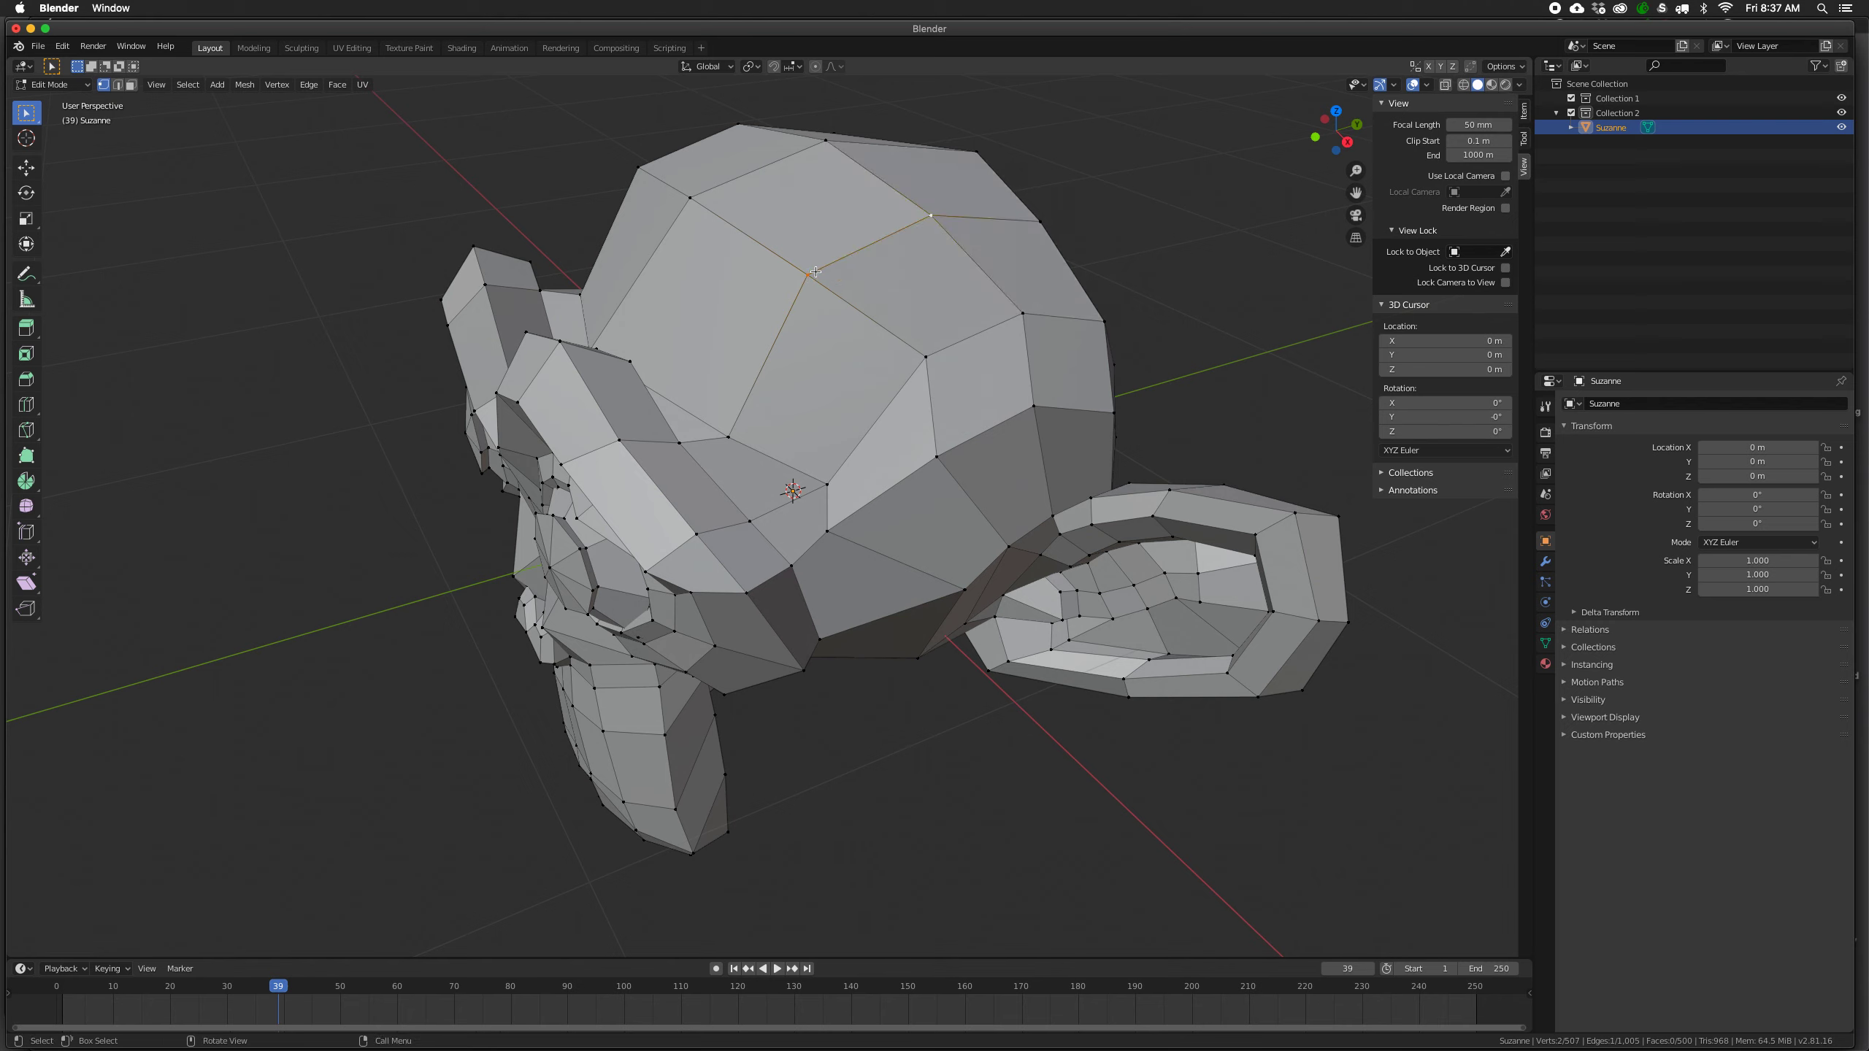
Merge the two selected head vertices at the last selected one, and undo the merge.
click(269, 86)
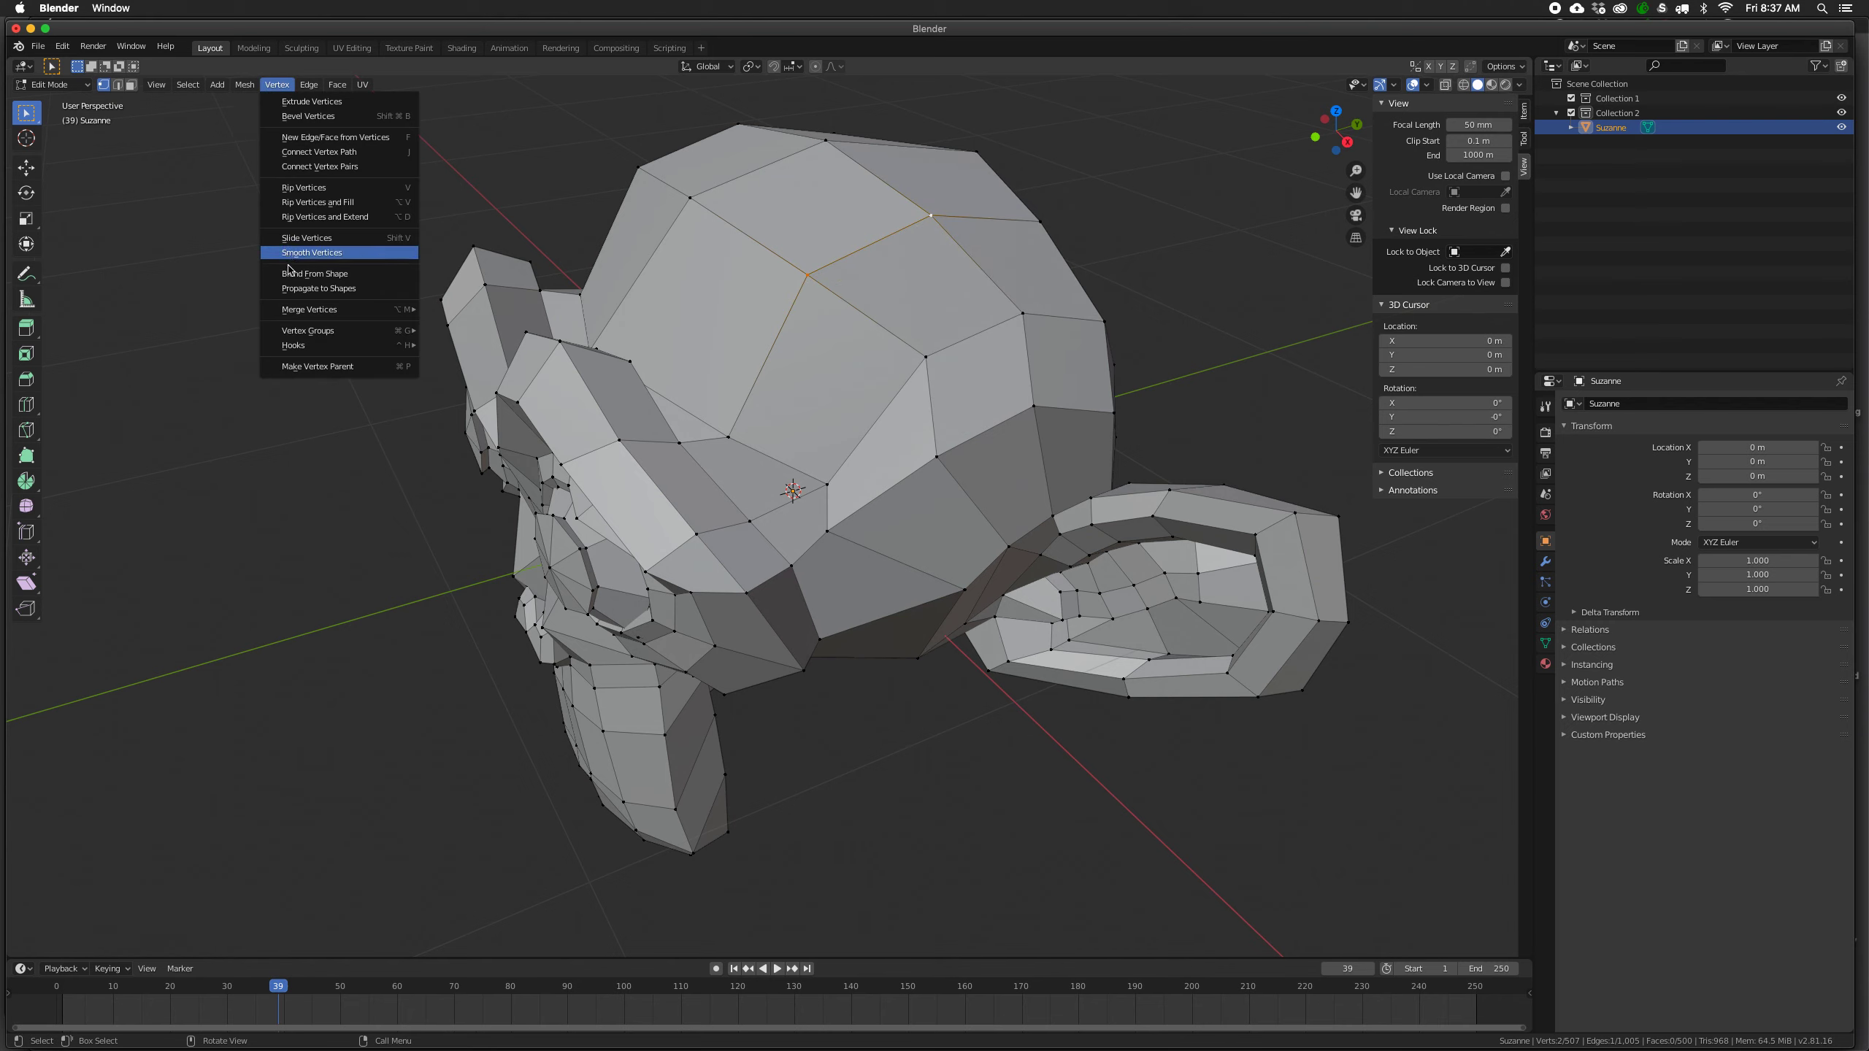
mouse_move(292, 309)
click(471, 327)
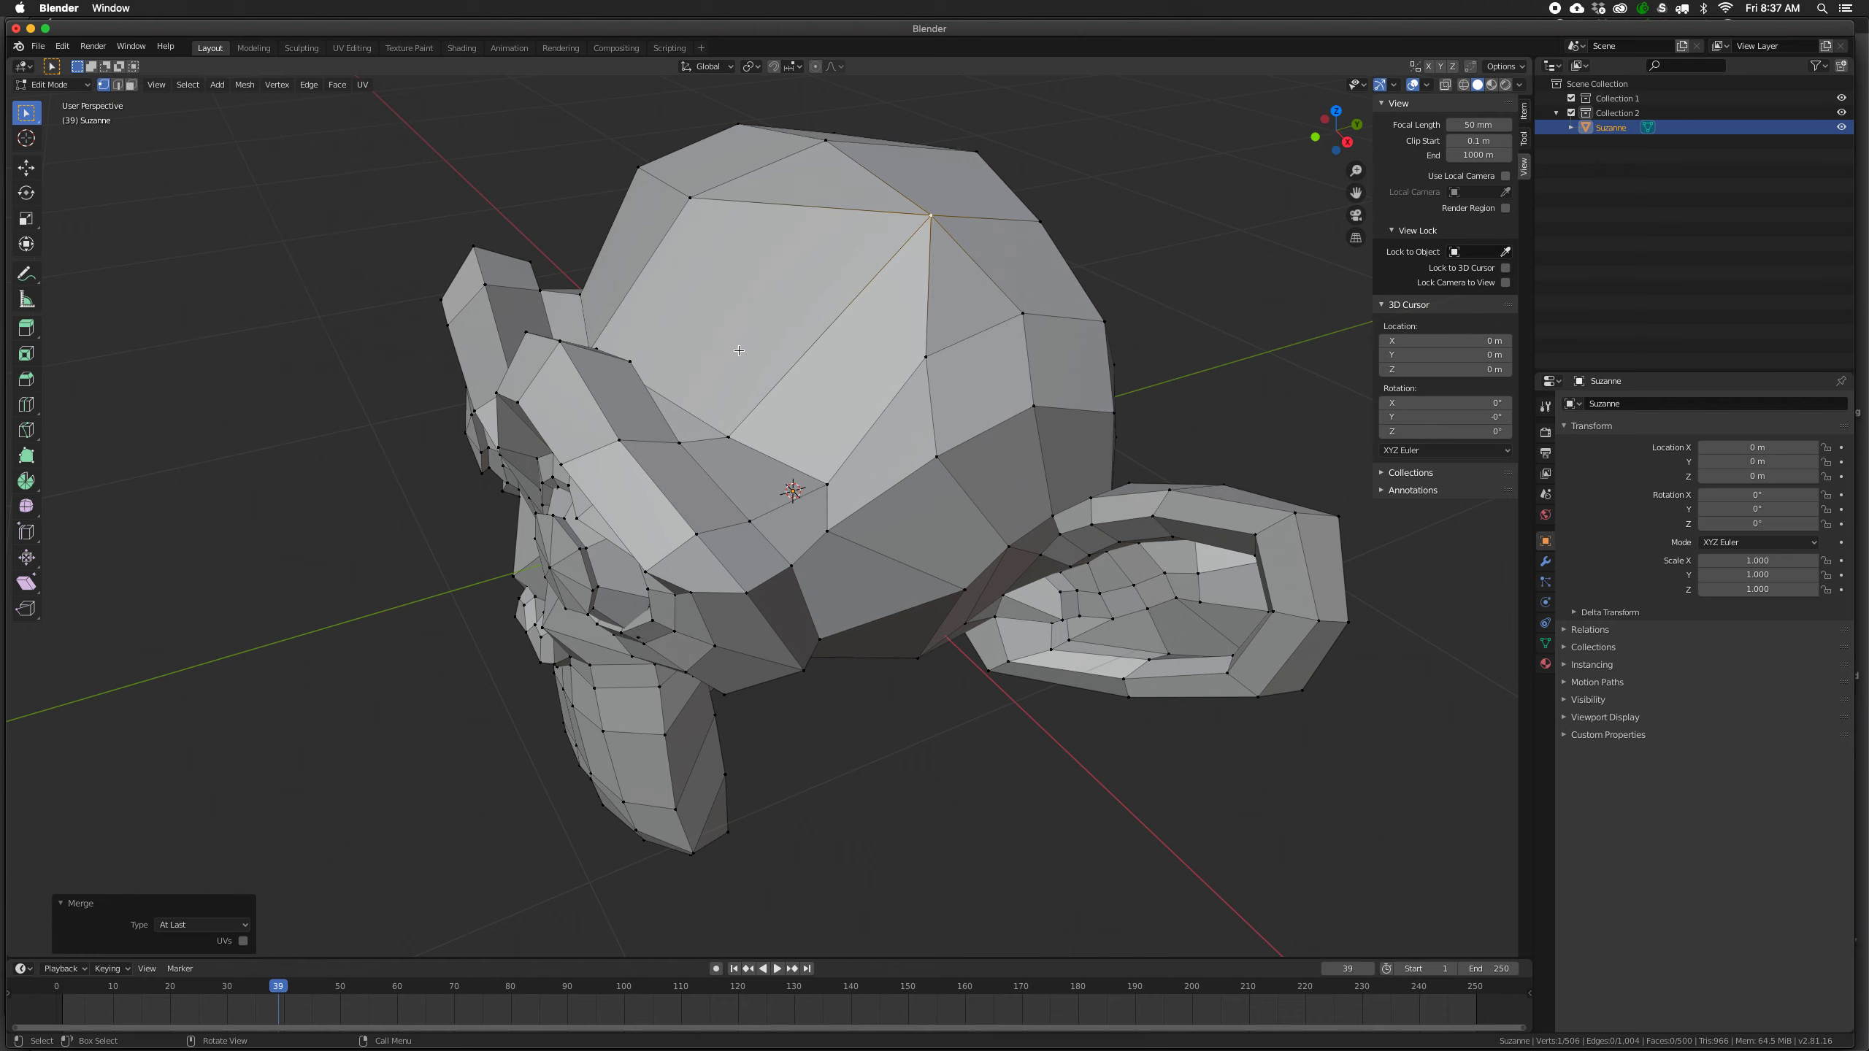
key(ctrl+z)
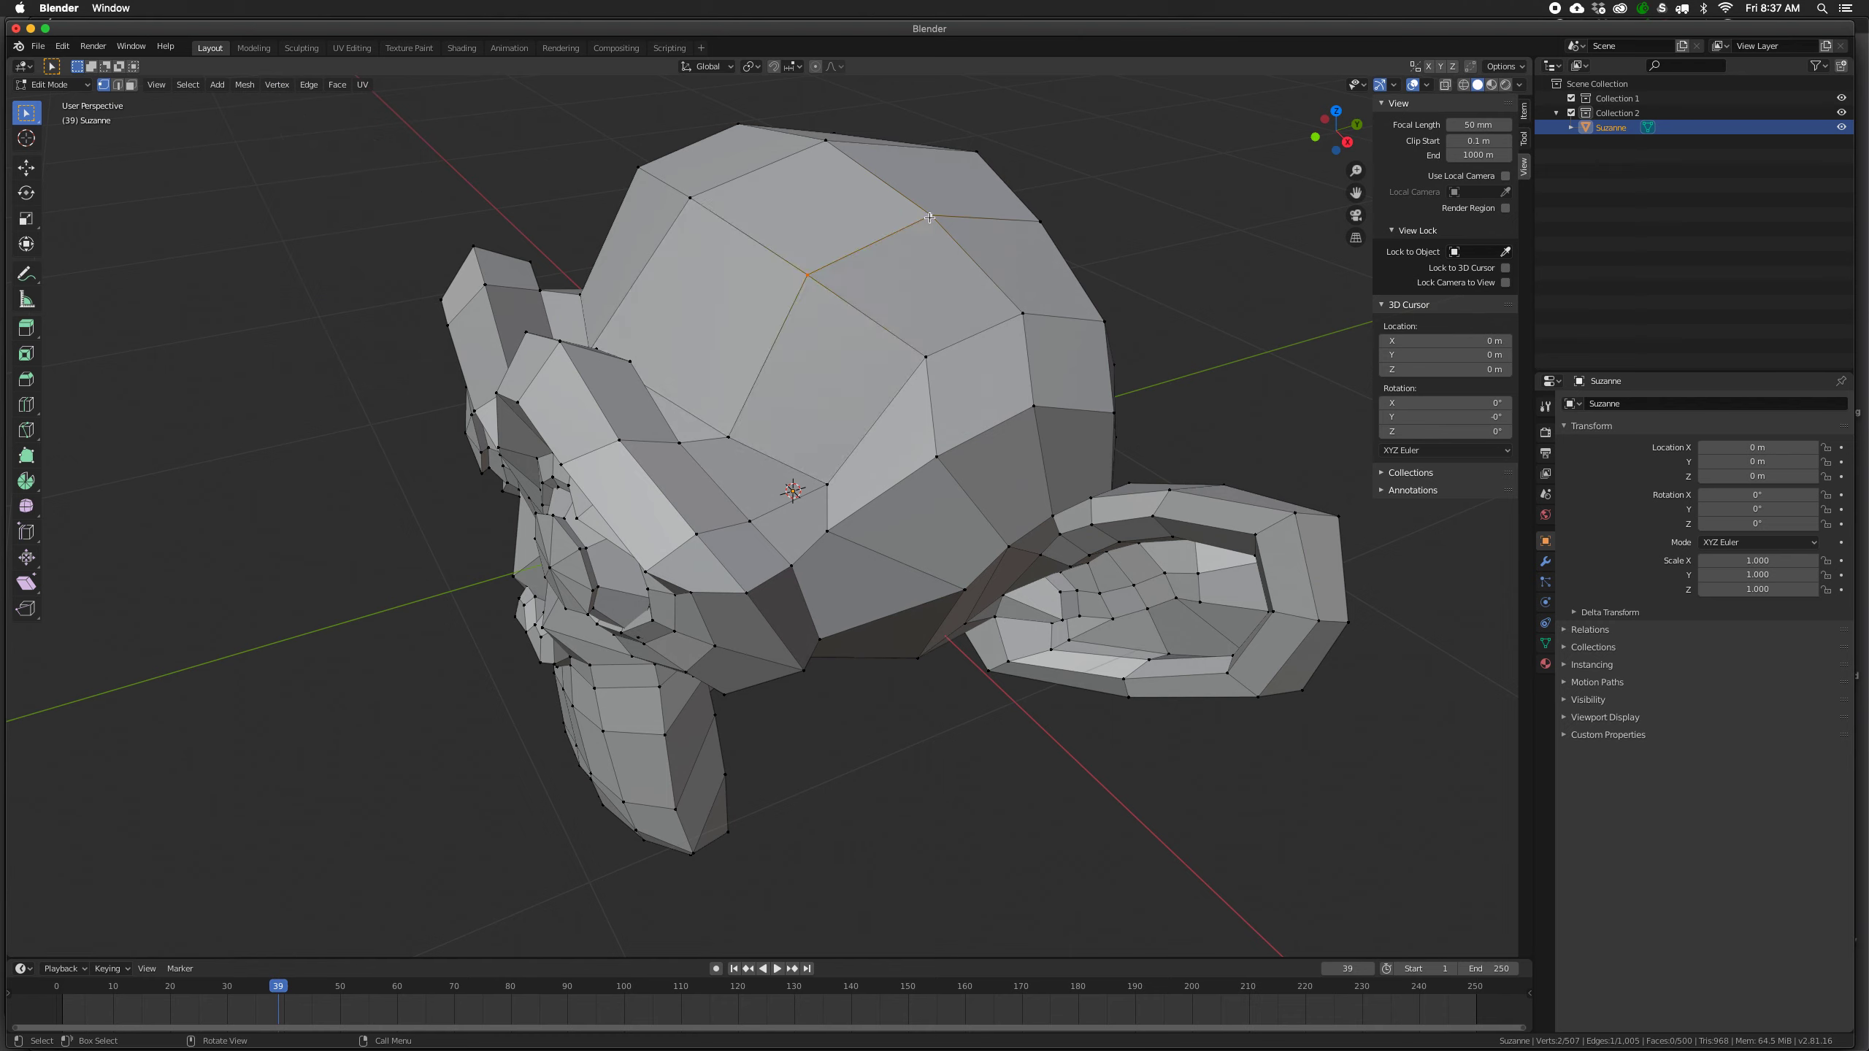
Merge the two selected head vertices at their center, and undo the merge.
click(278, 86)
mouse_move(309, 310)
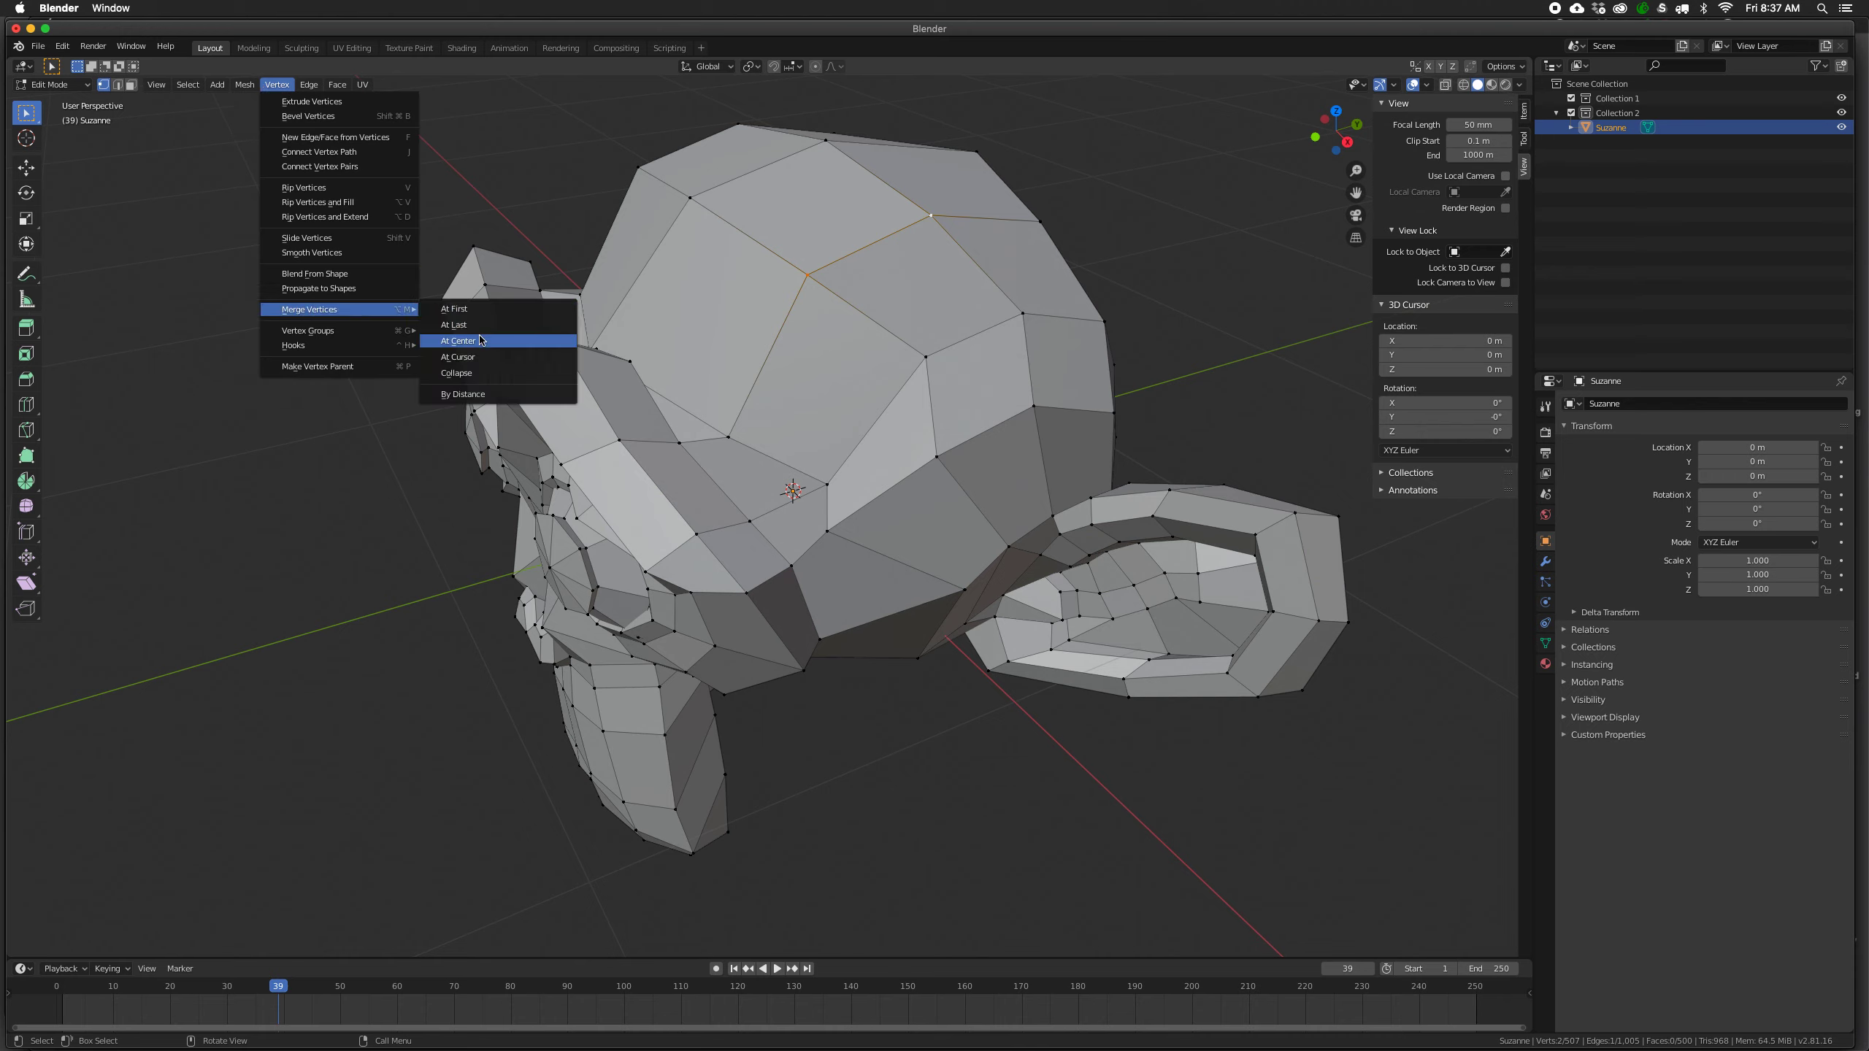
click(479, 340)
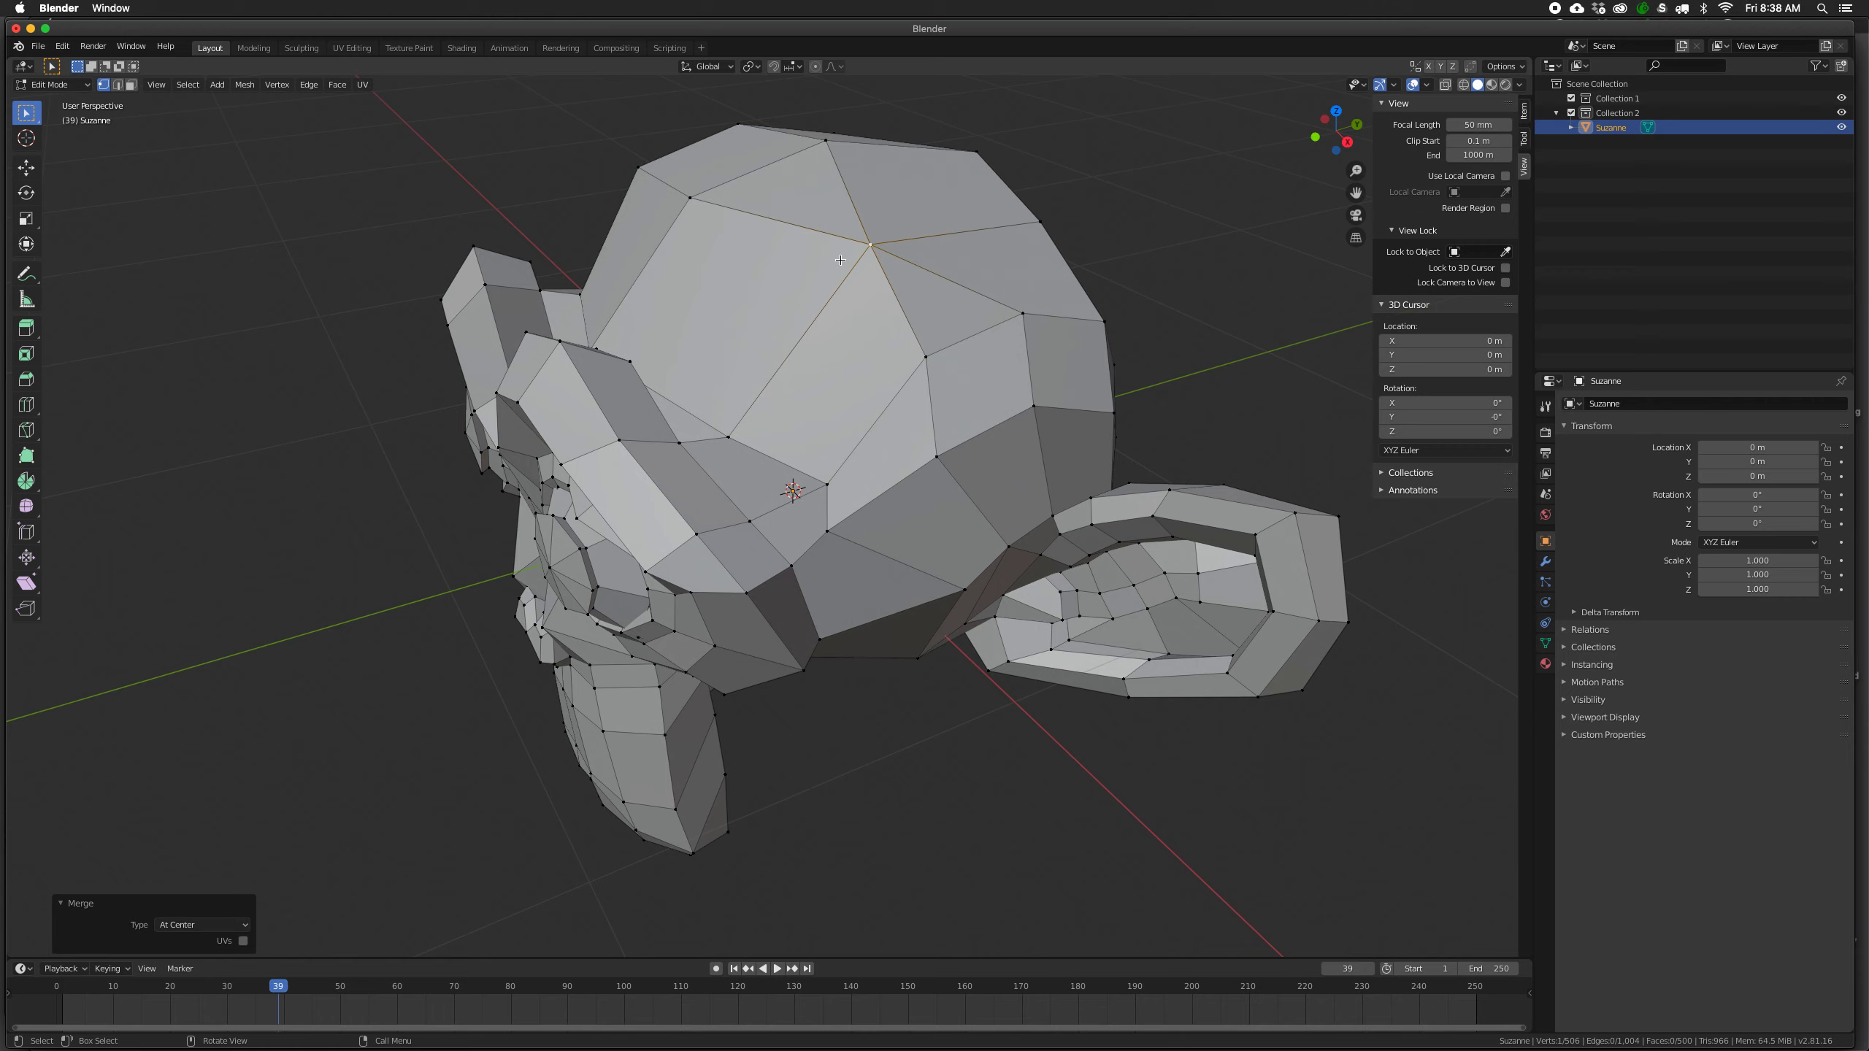
key(ctrl+z)
Merge the two selected head vertices at the 3D cursor inside the head, and undo the merge.
click(269, 89)
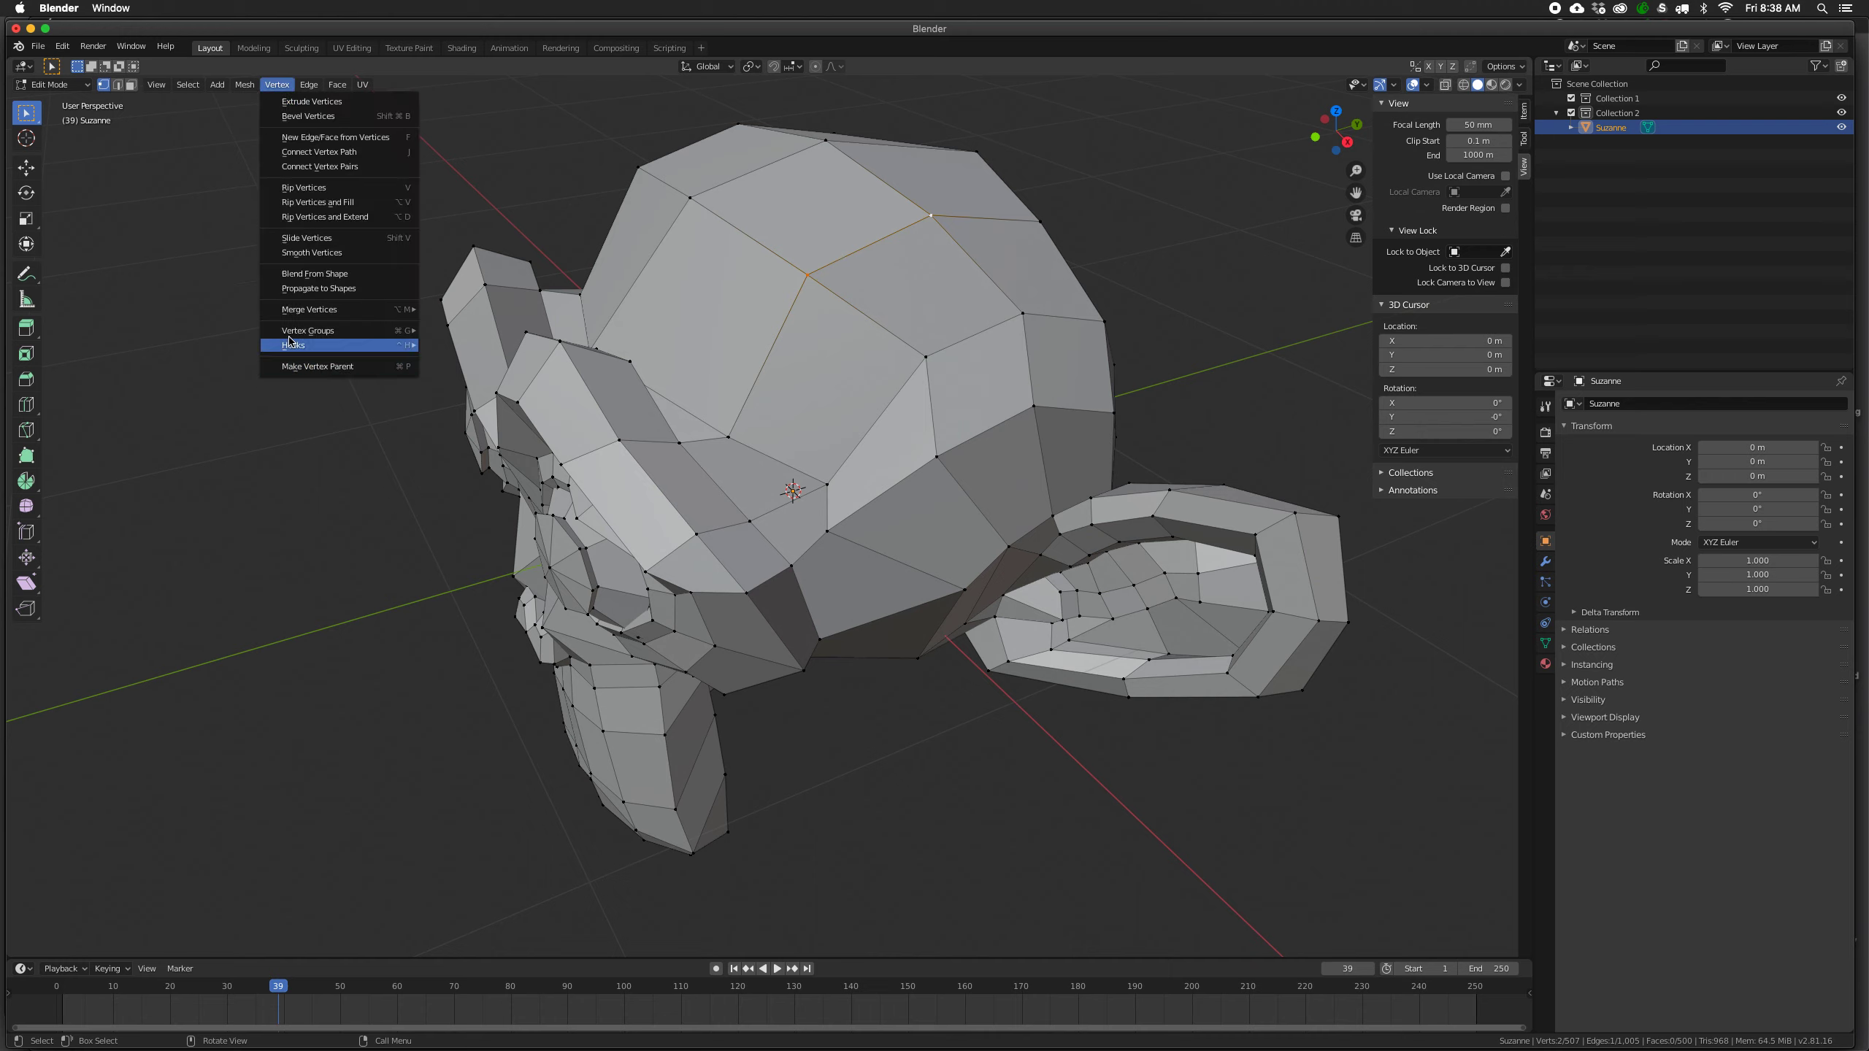
mouse_move(305, 312)
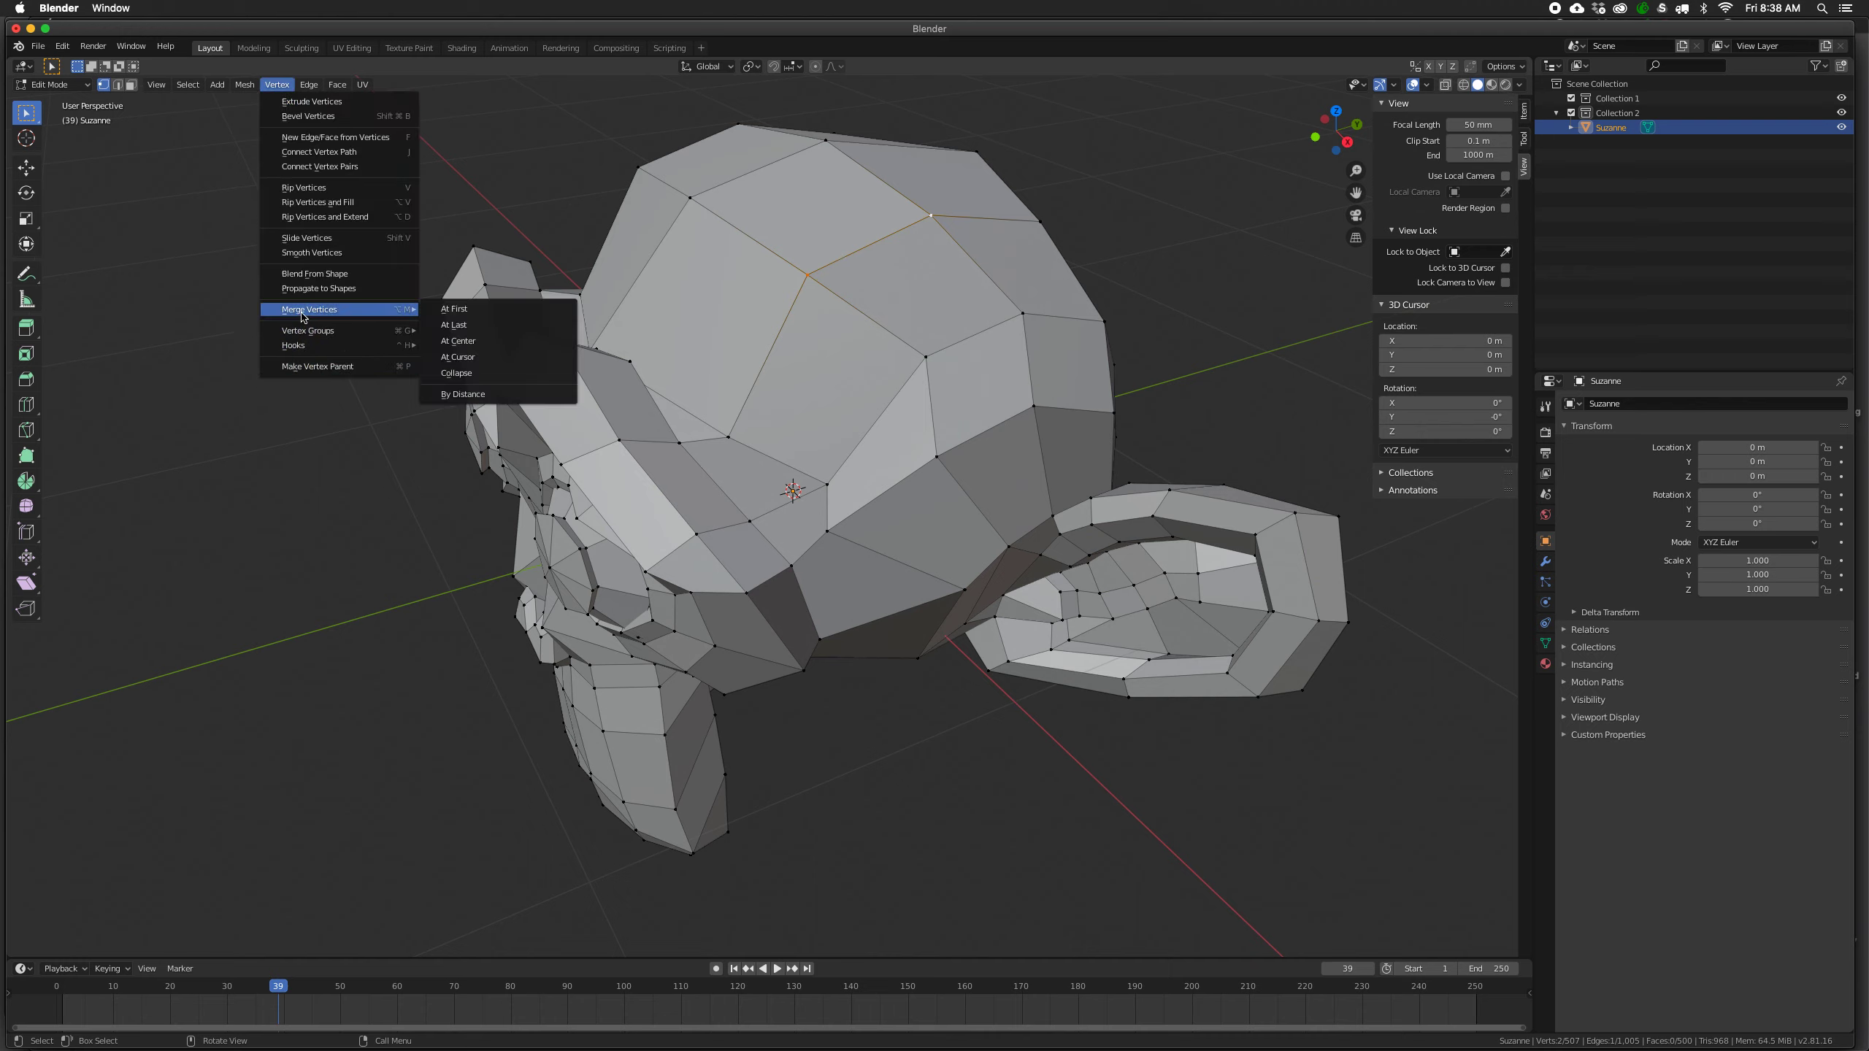
click(489, 357)
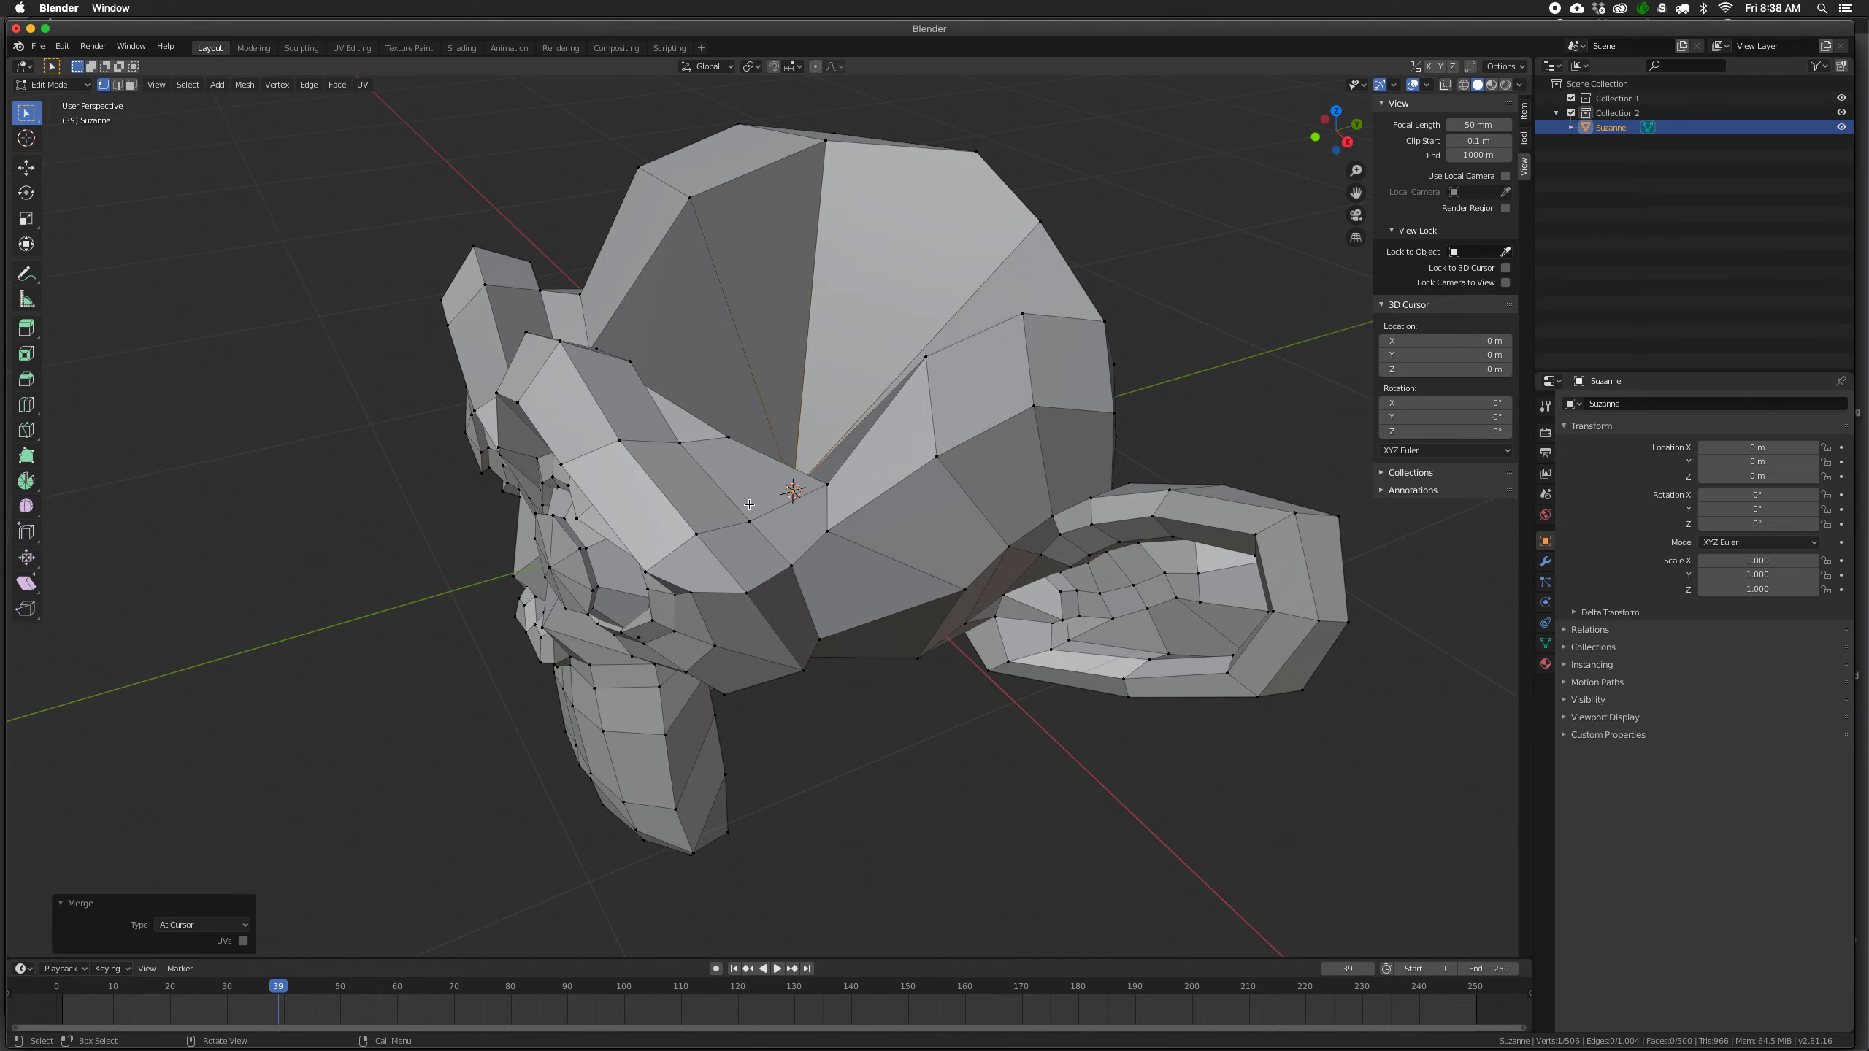
middle_drag(831, 346, 797, 446)
key(ctrl+z)
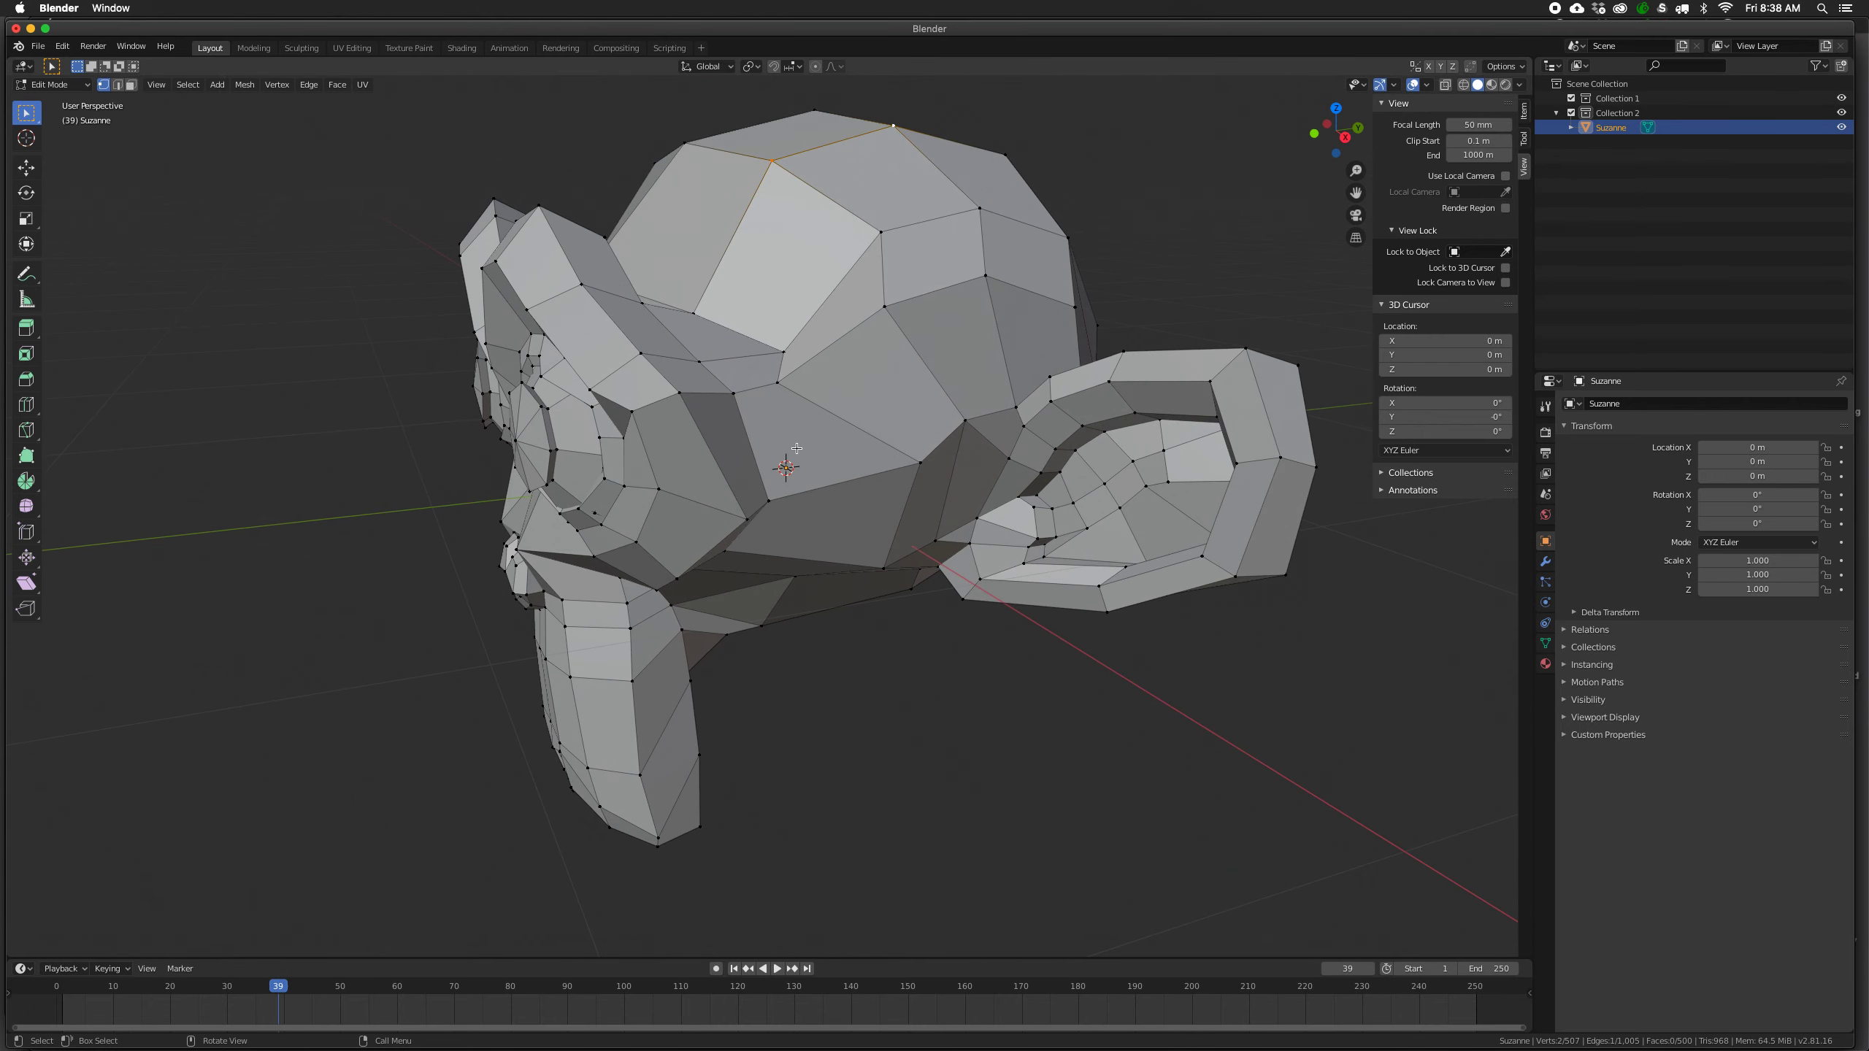
Place the 3D cursor in the empty space above the head, at about X -0.1417 m, Y 0.5129 m, Z 1.722 m.
middle_drag(839, 374, 1177, 289)
middle_drag(1203, 200, 878, 266)
scroll(878, 265, down, 5)
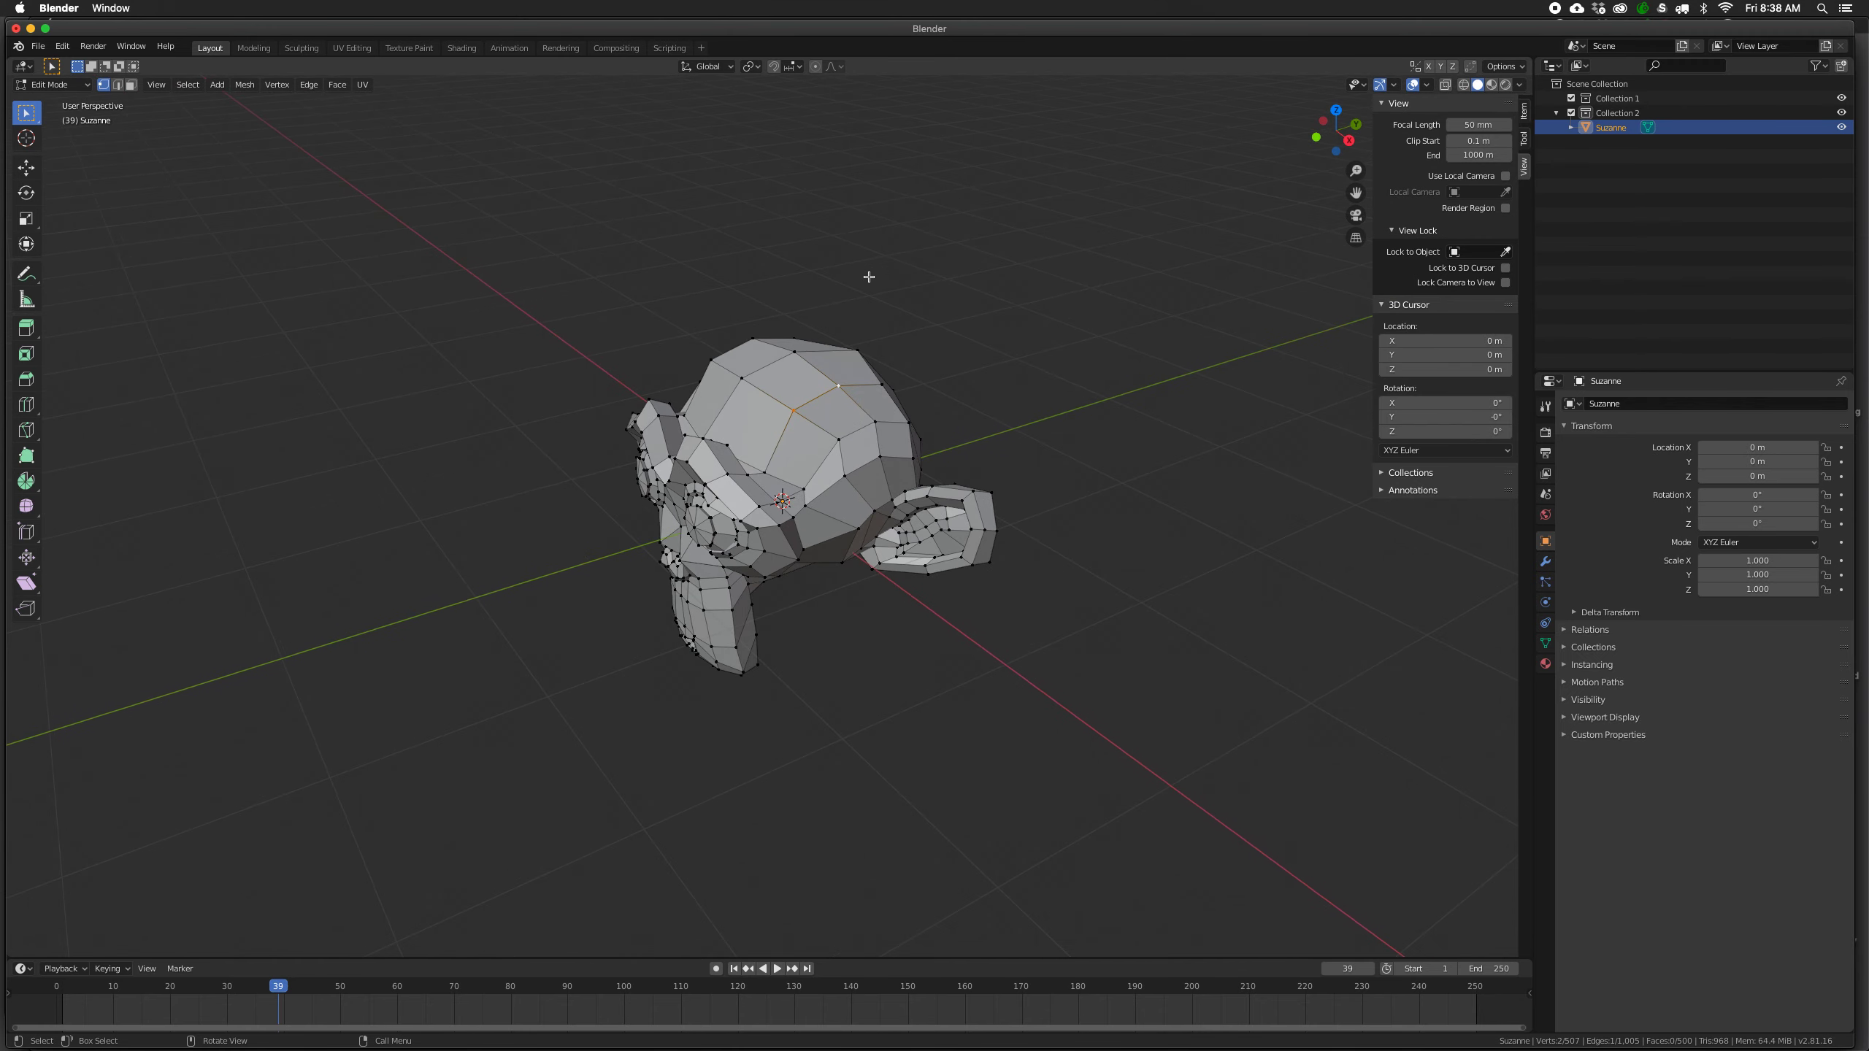
shift+right_click(842, 213)
middle_drag(811, 413, 806, 415)
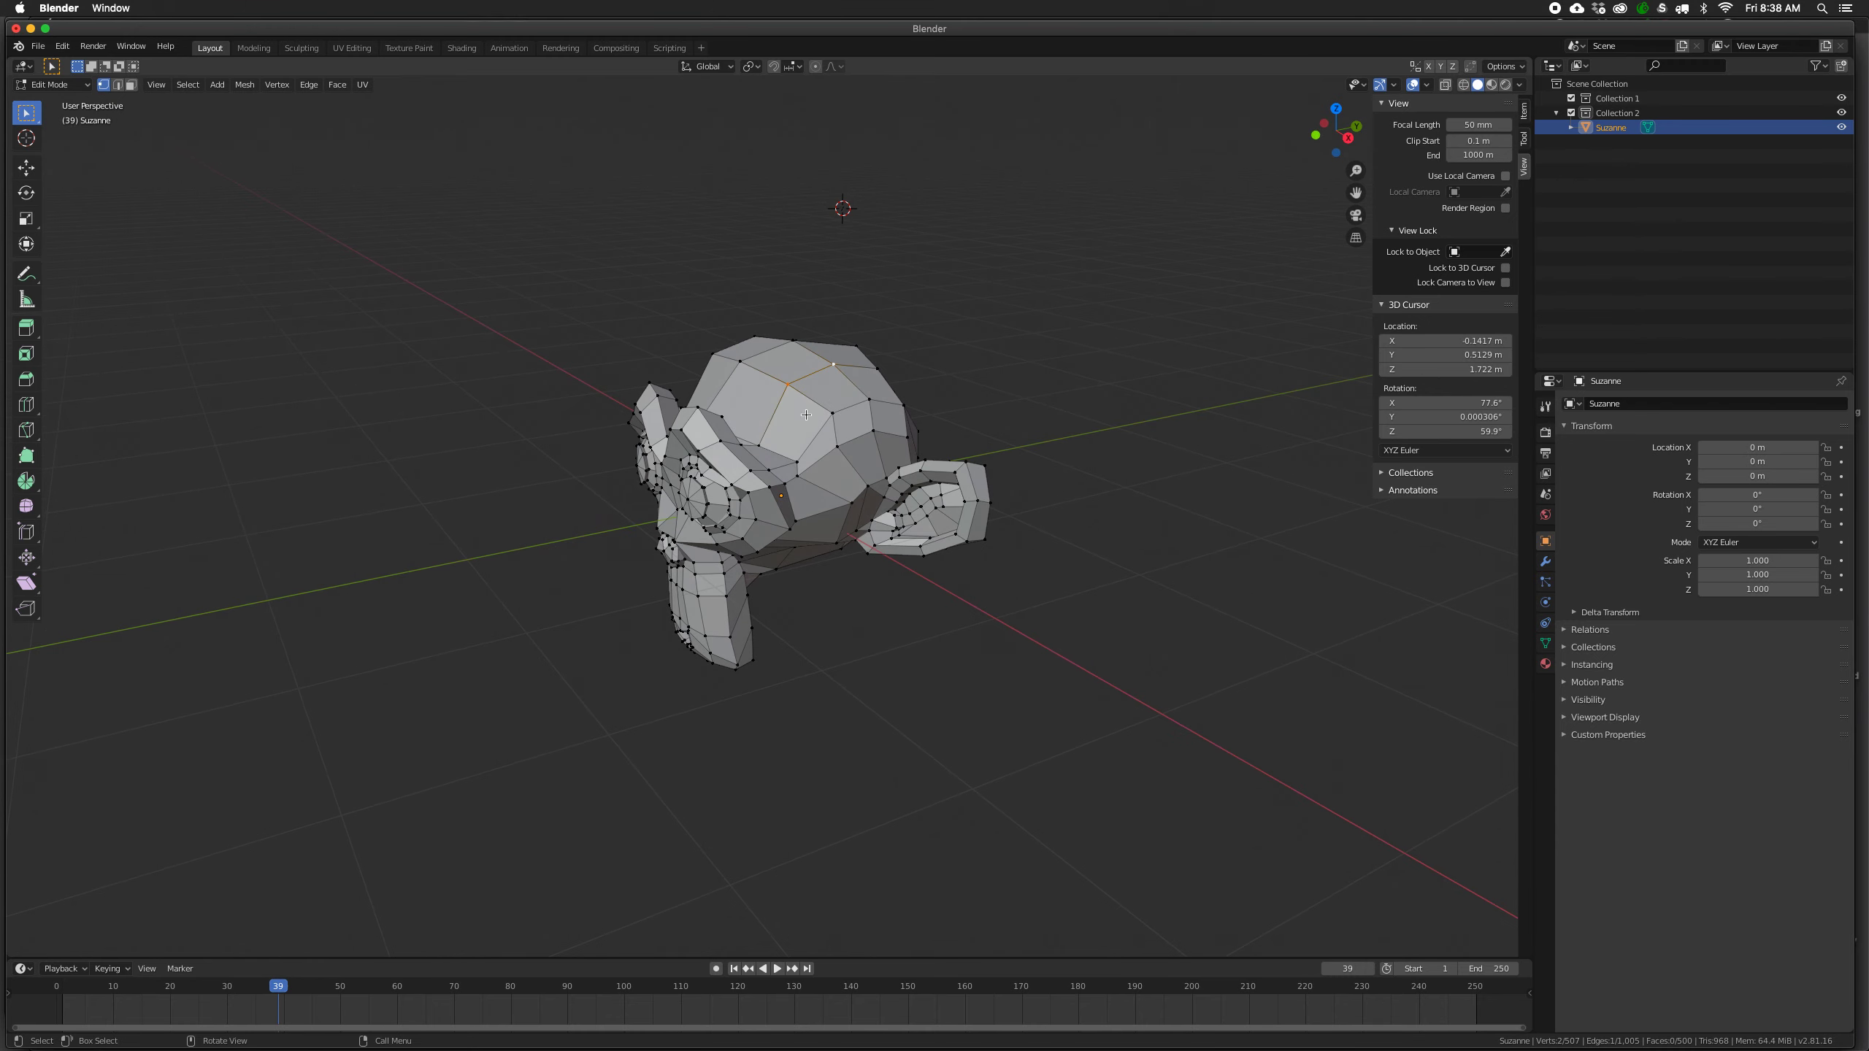
Merge the two selected head vertices at the 3D cursor above the head, and undo the merge.
click(277, 84)
mouse_move(403, 317)
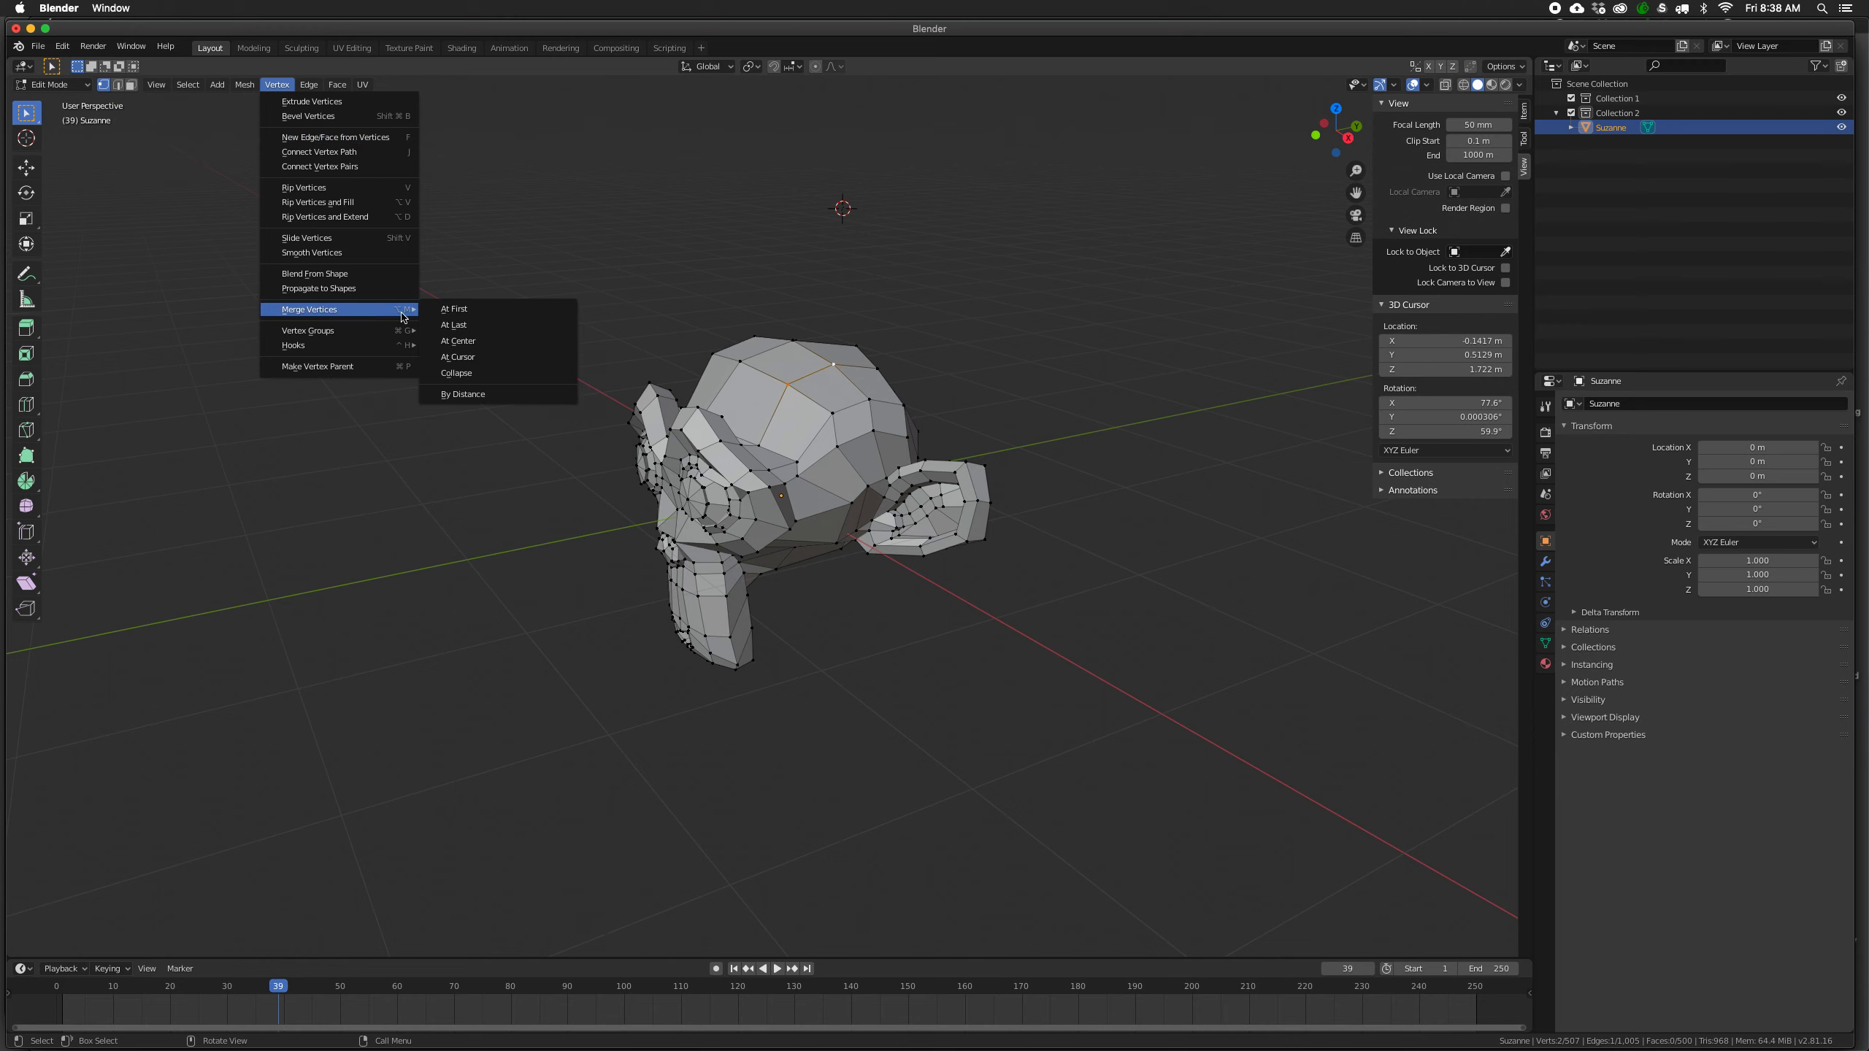
click(474, 358)
middle_drag(501, 381, 639, 456)
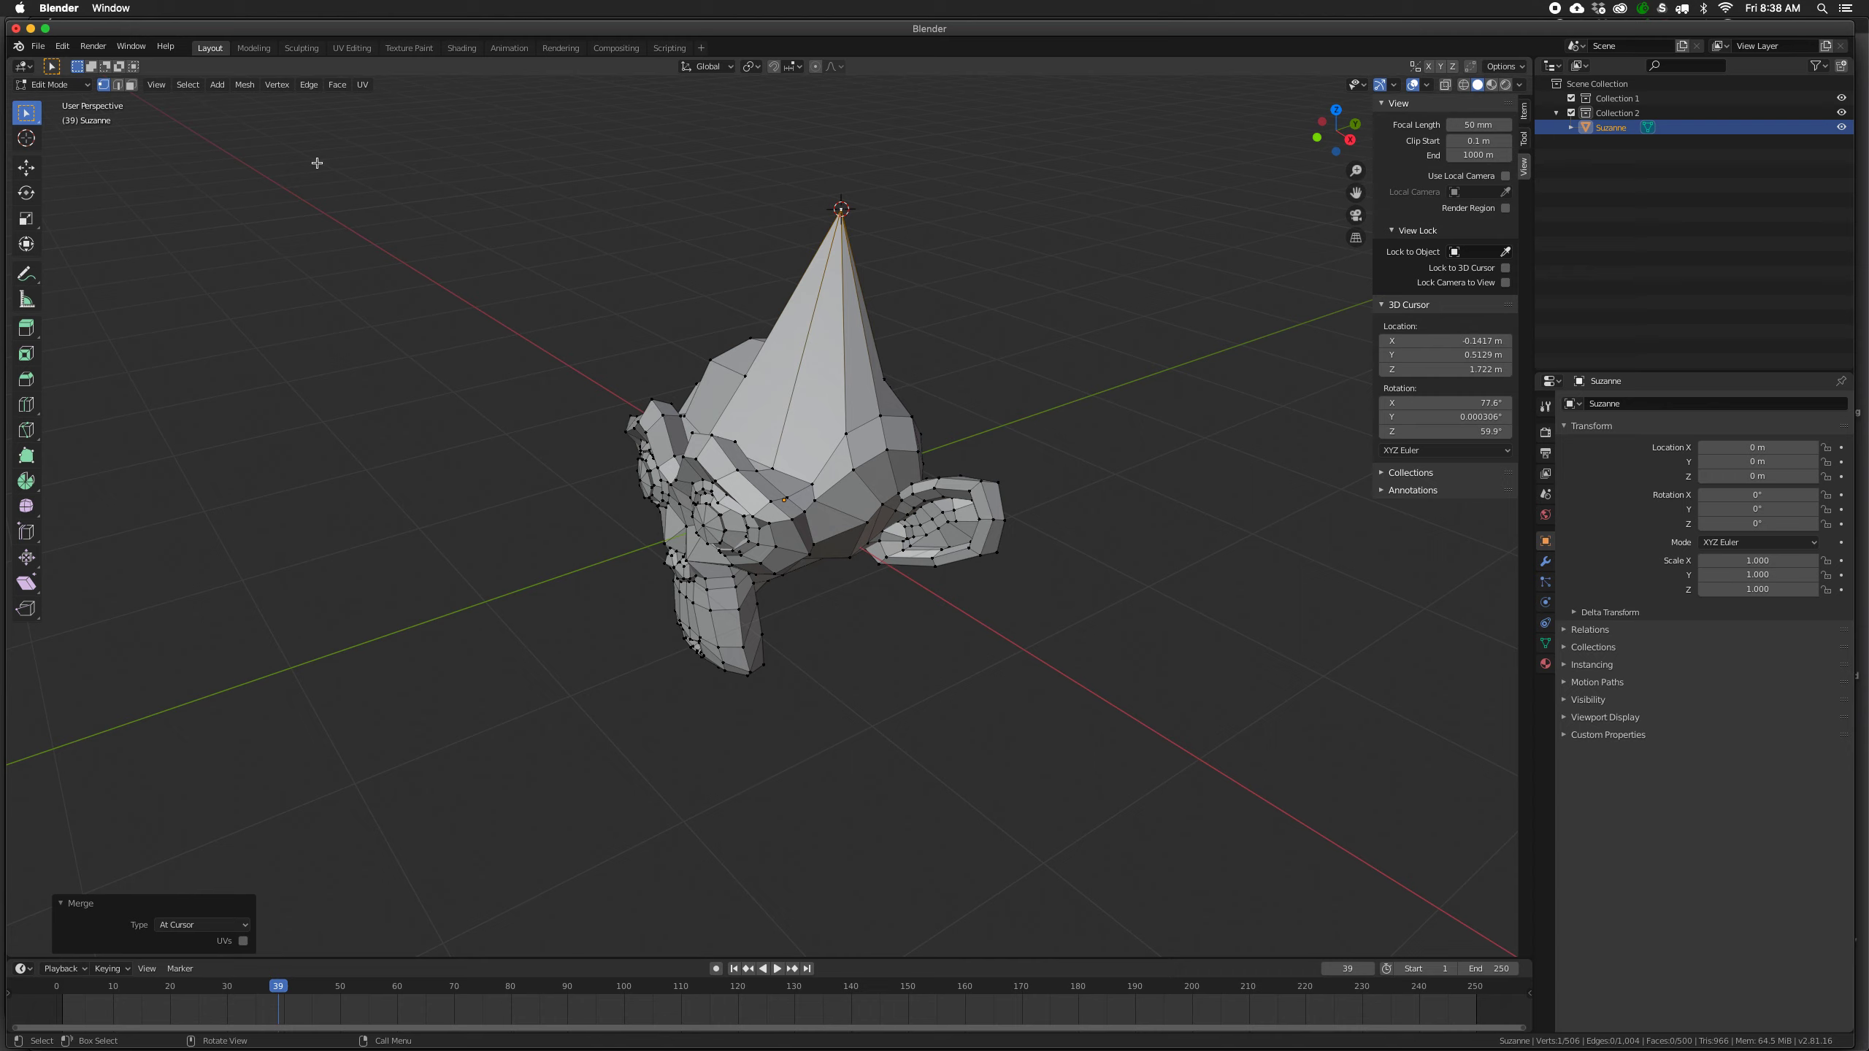
key(ctrl+z)
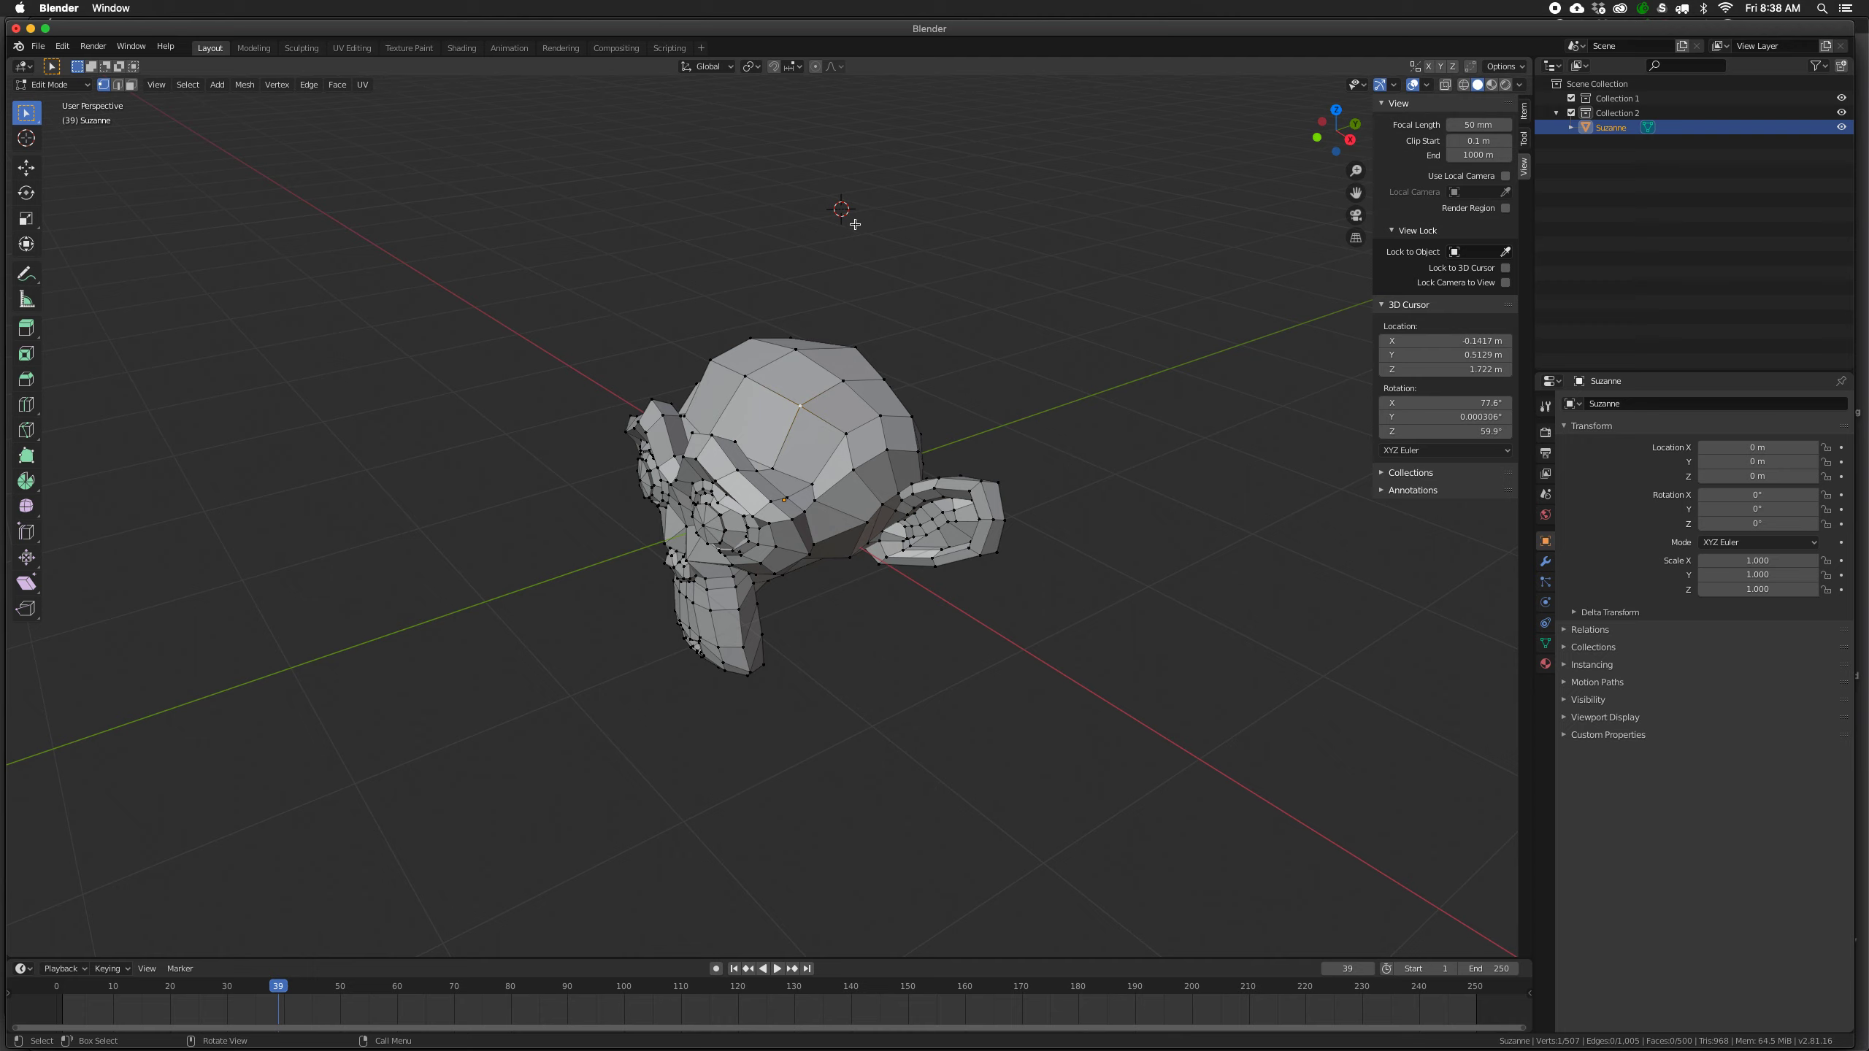
Reset the 3D cursor to the world origin and switch to edge selection, picking an edge on the upper front of the head.
key(shift+c)
key(2)
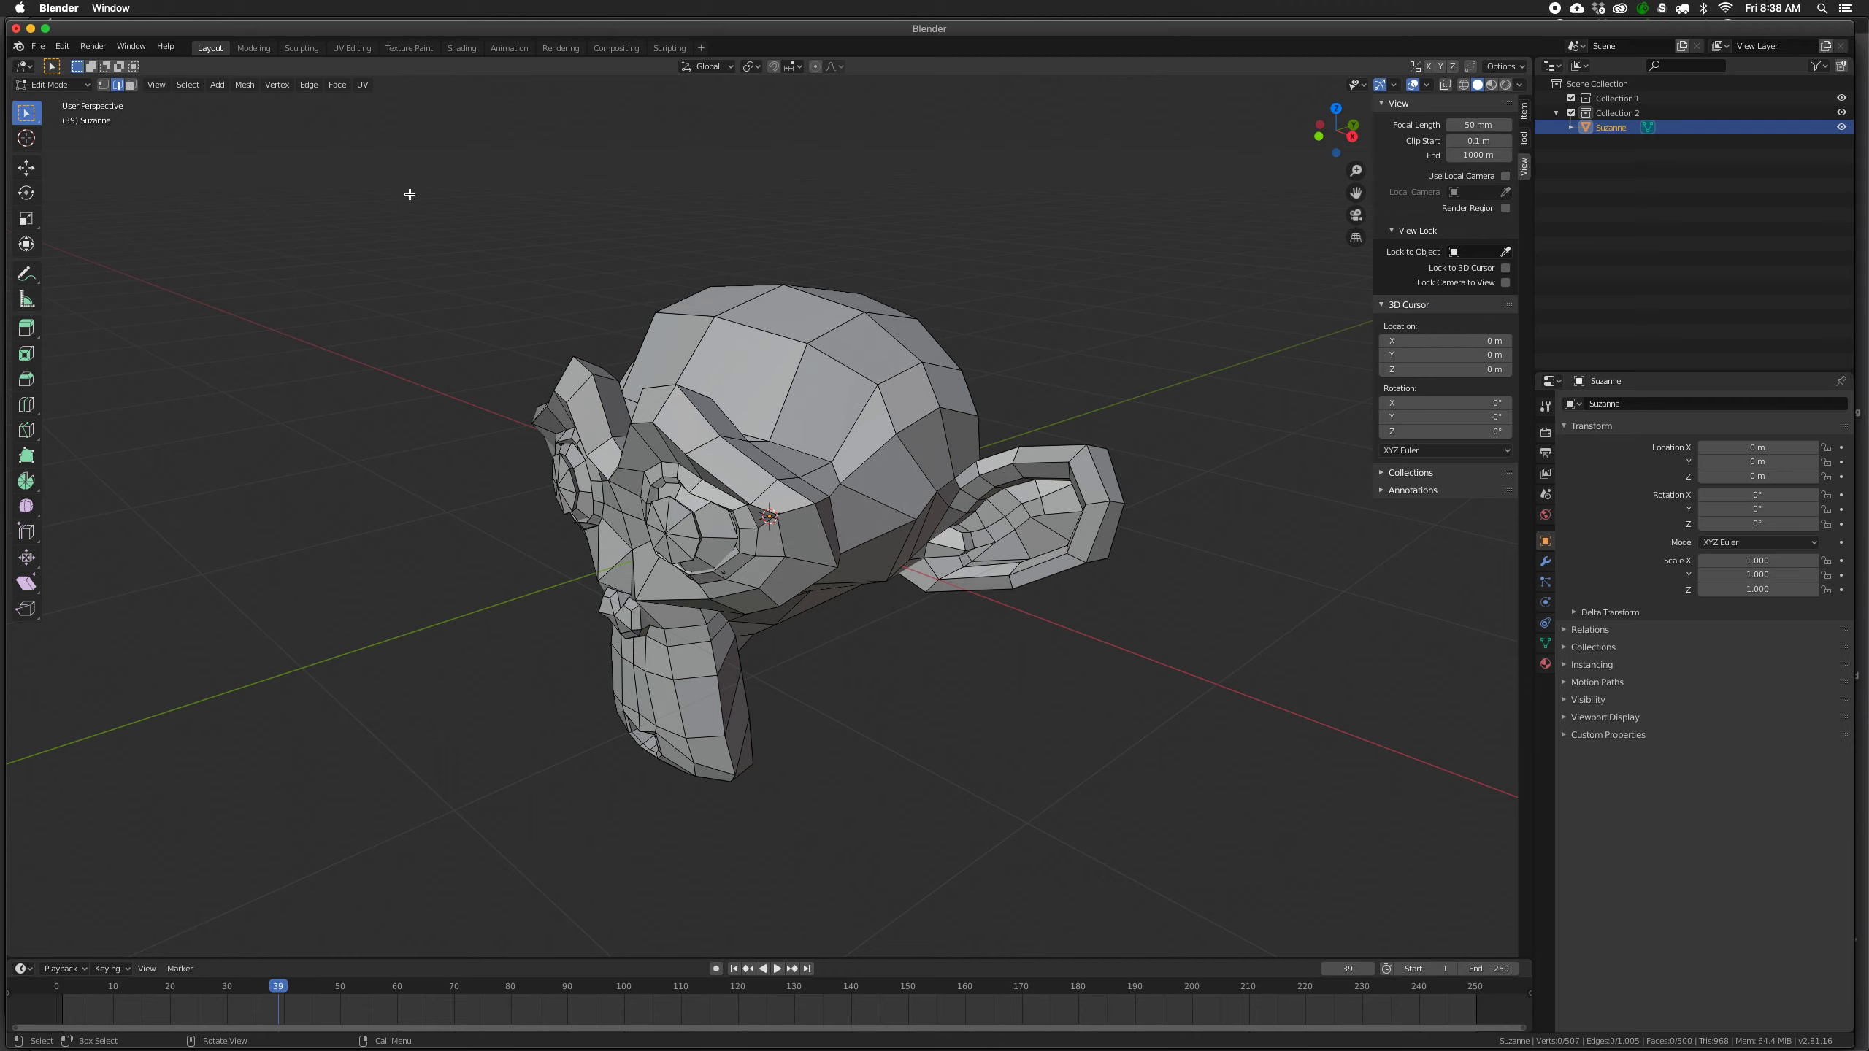
click(759, 331)
Subdivide the long horizontal edge on the back of the head with one cut.
middle_drag(820, 382, 583, 425)
click(861, 514)
middle_drag(859, 514, 391, 445)
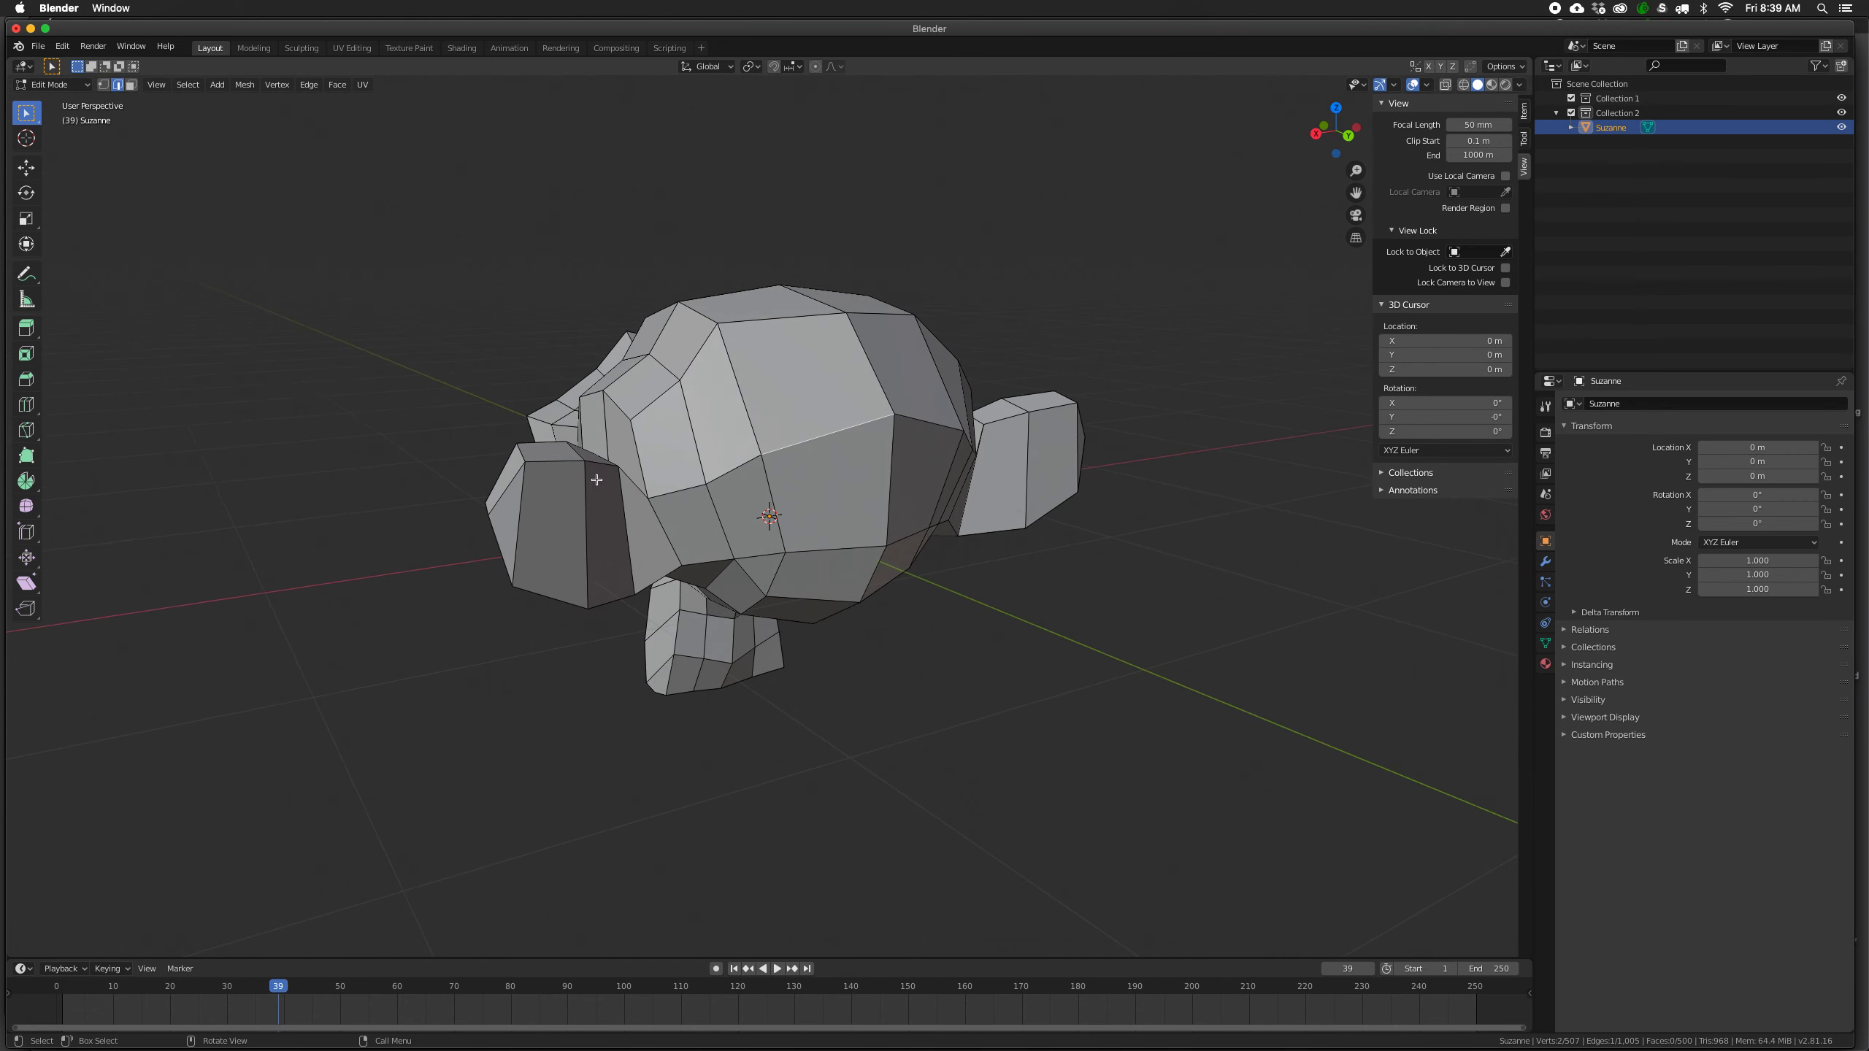
click(309, 85)
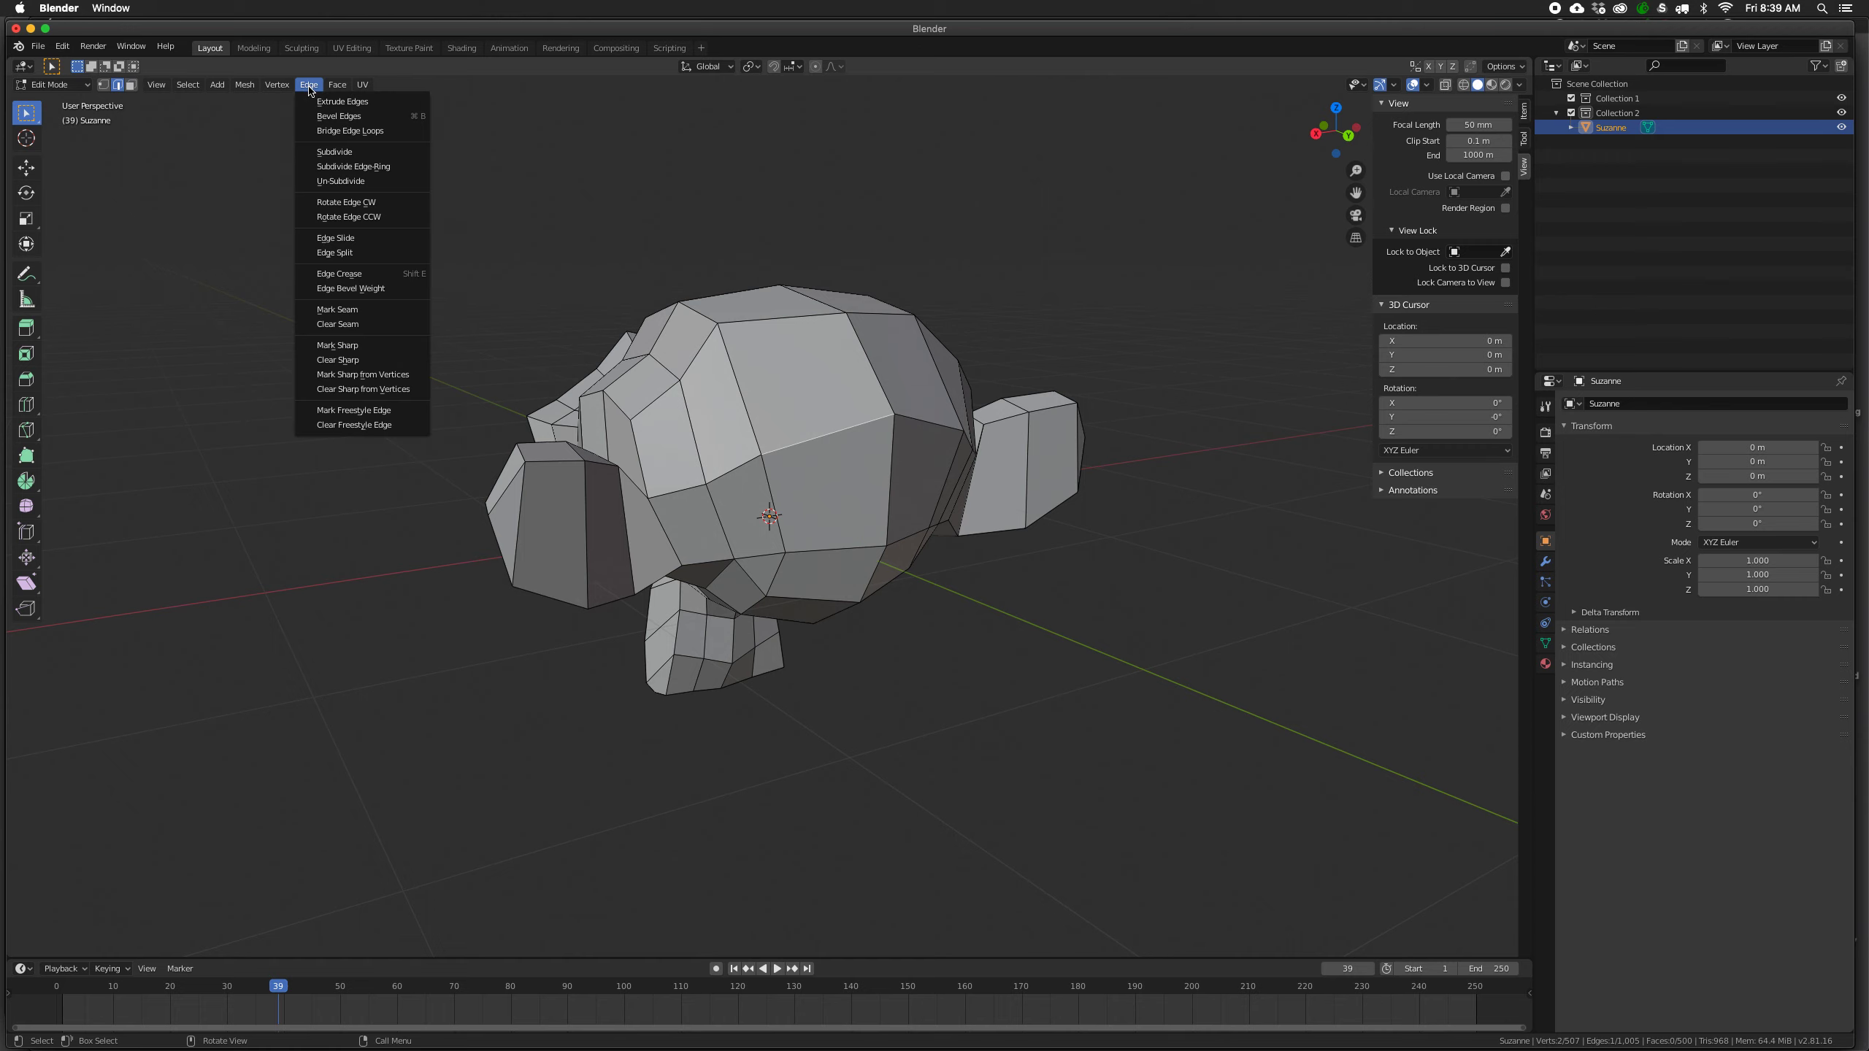
click(322, 153)
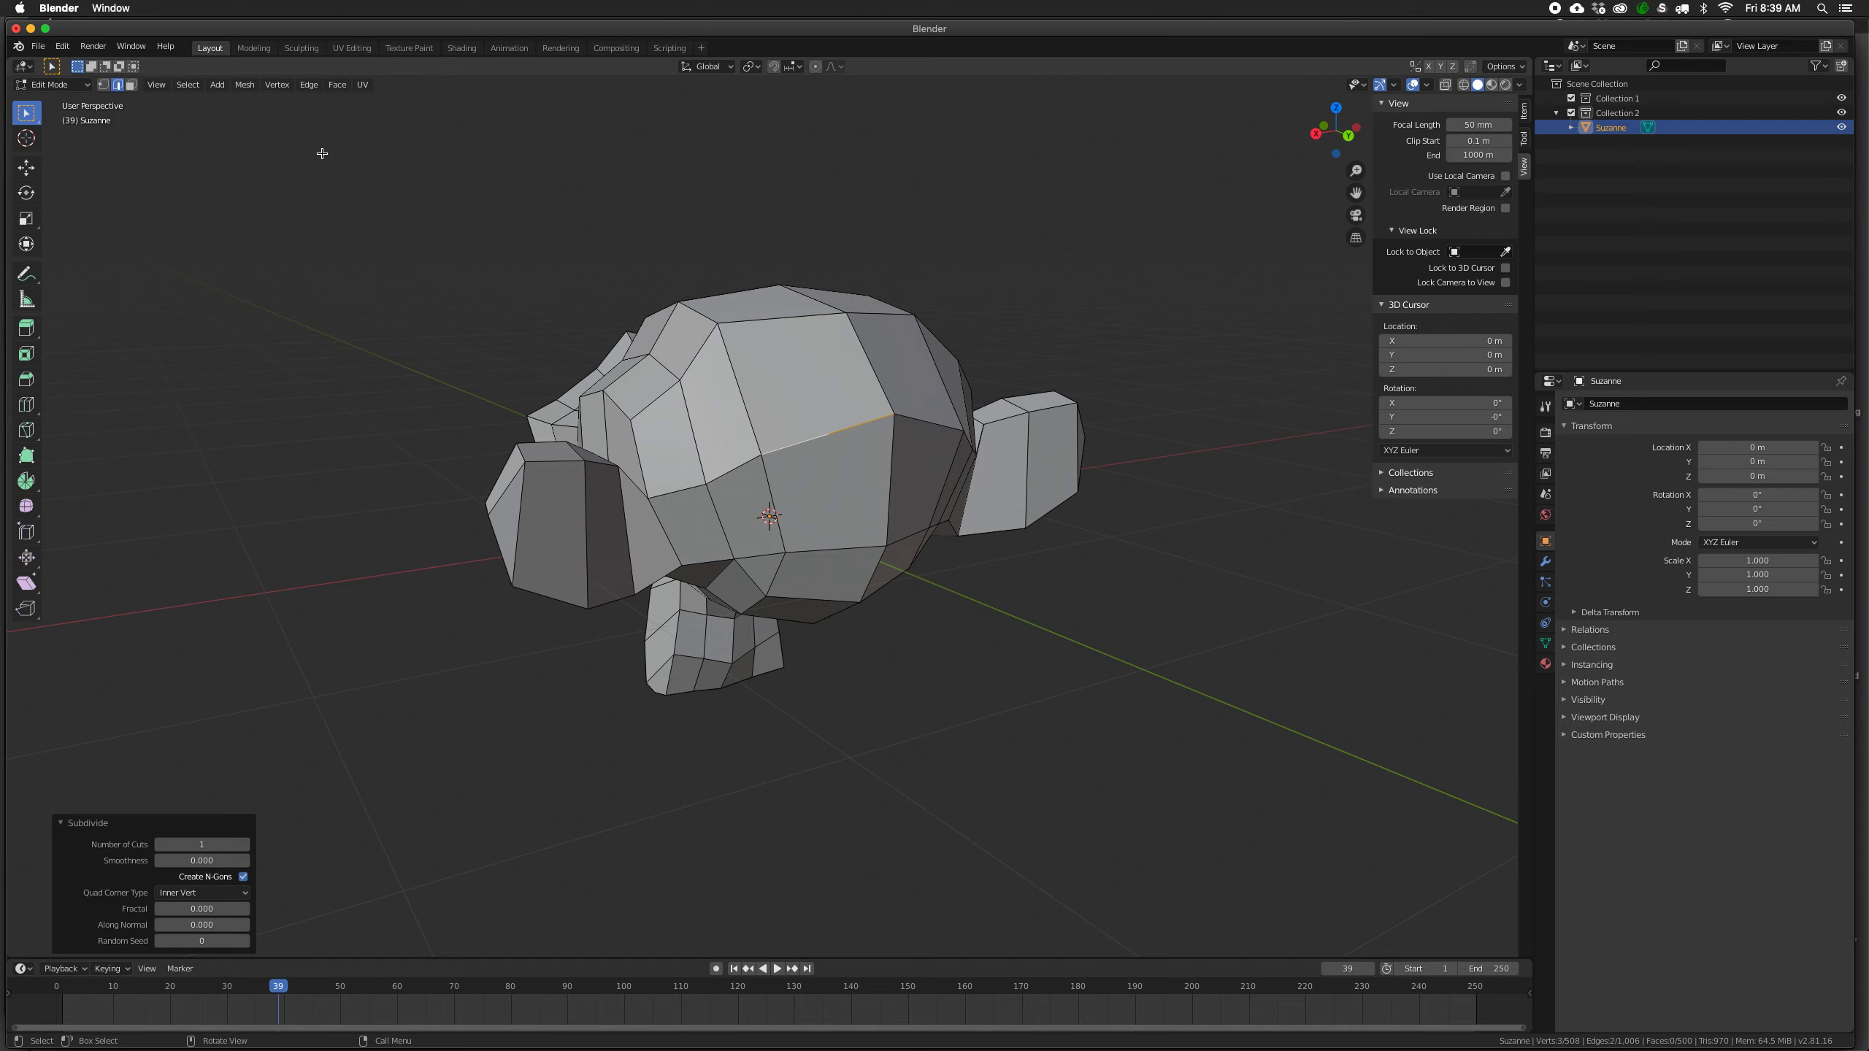
Select the halves of the subdivided edge in turn and switch between vertex and edge selection to examine the cut.
click(861, 499)
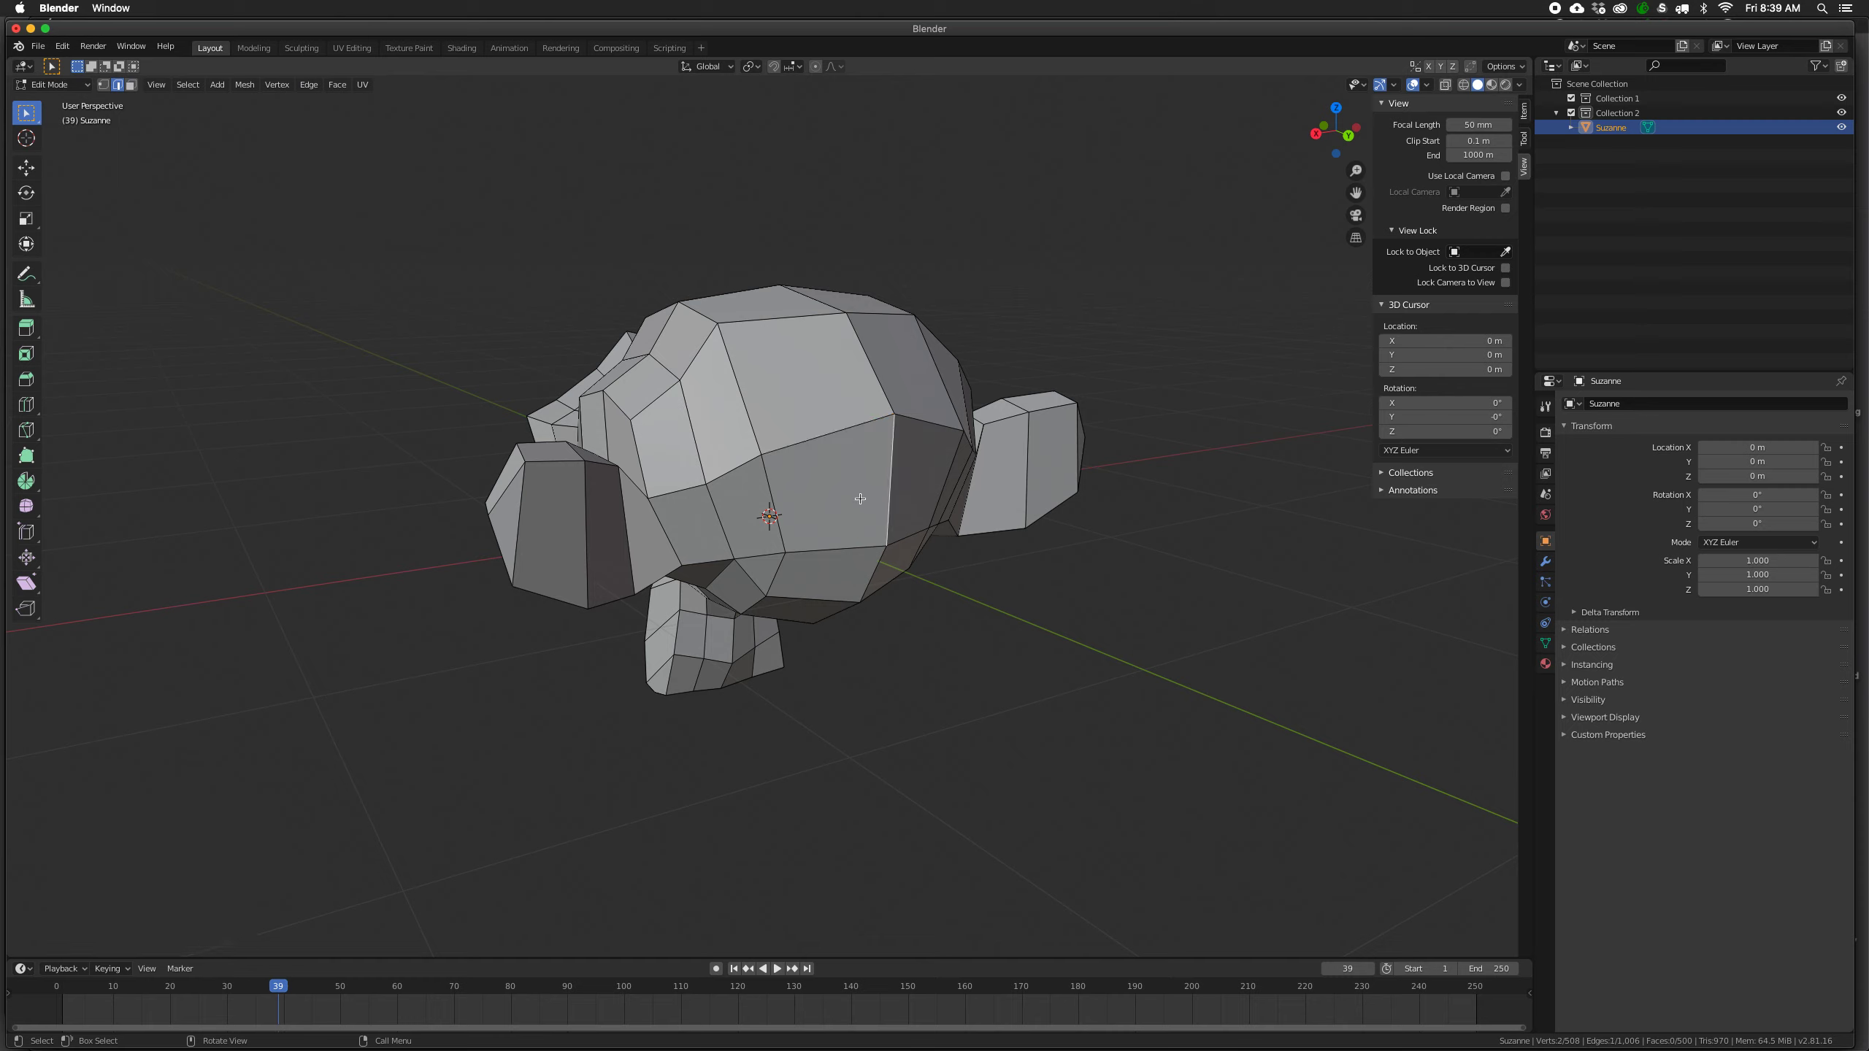
click(857, 426)
click(792, 442)
click(845, 426)
click(814, 439)
mouse_move(807, 445)
middle_down()
mouse_move(882, 462)
mouse_move(831, 462)
middle_up()
key(1)
mouse_move(838, 457)
middle_down()
mouse_move(818, 435)
mouse_move(799, 463)
mouse_move(800, 488)
mouse_move(838, 485)
middle_up()
key(2)
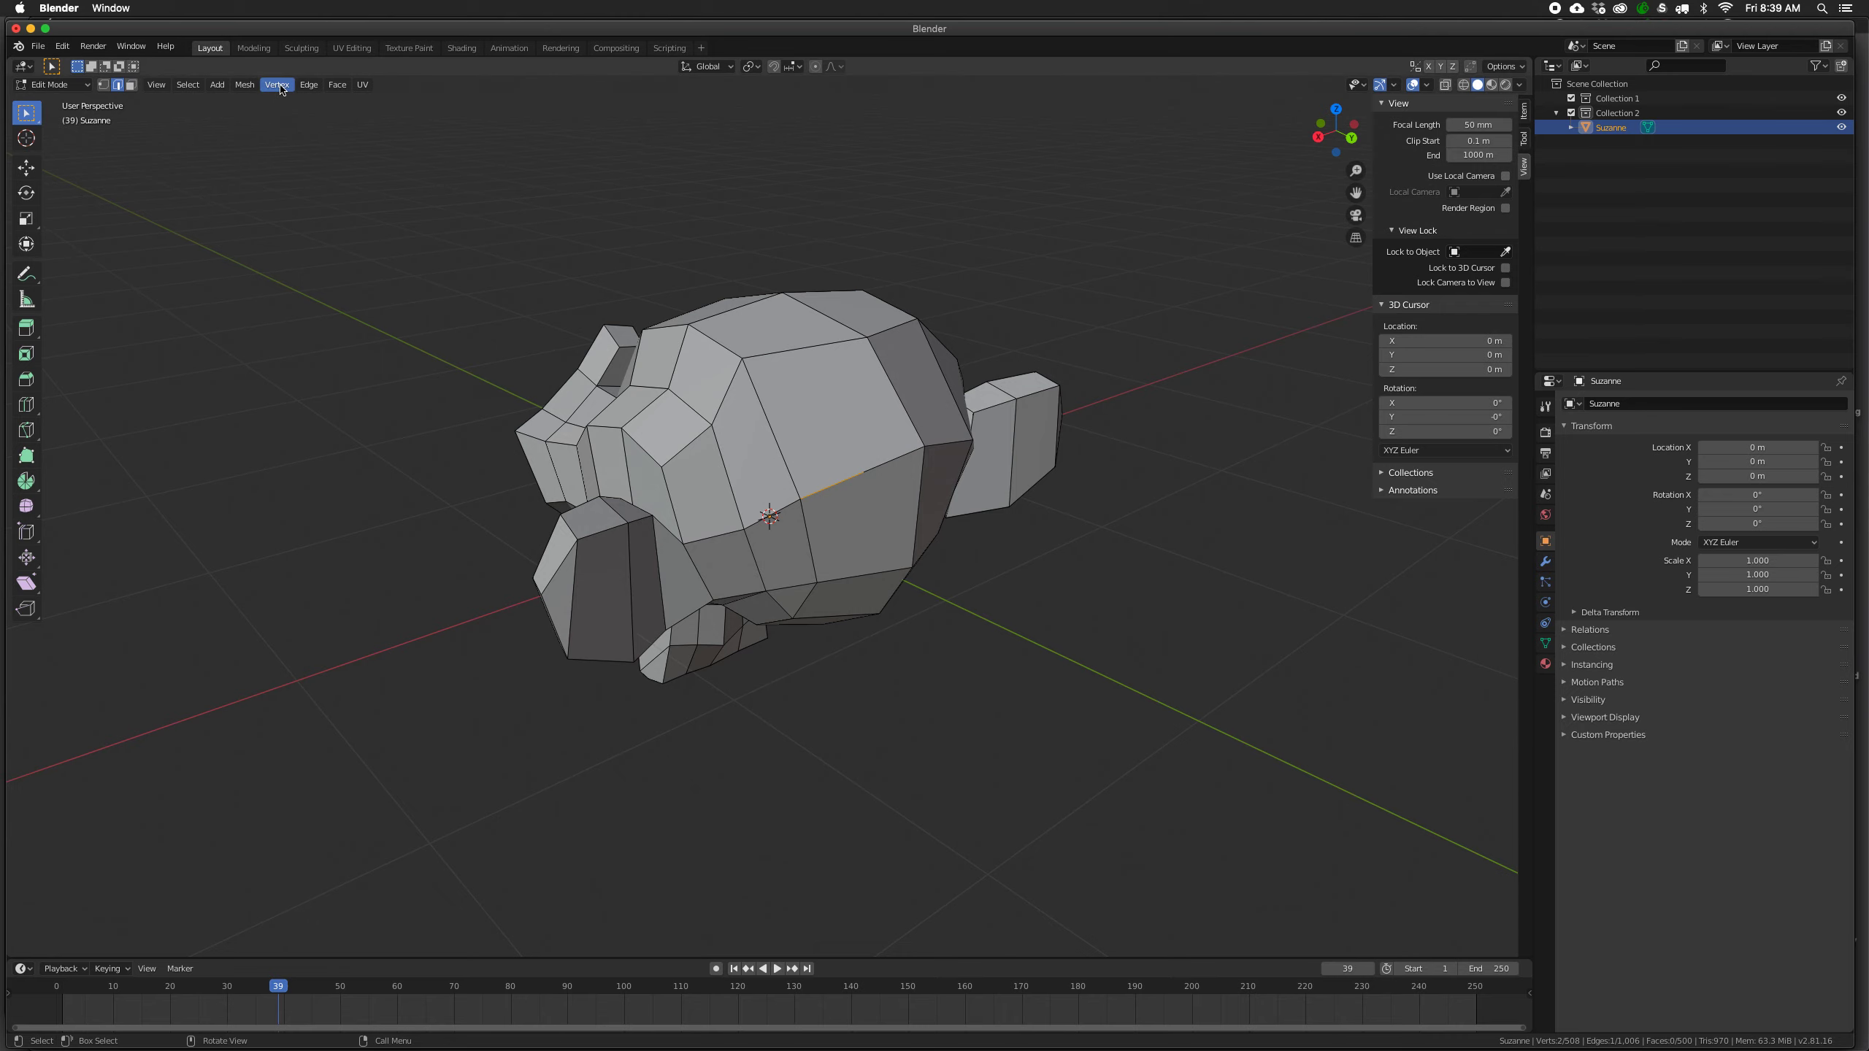
Slide the short edge on the upper side of the head down toward the brow with Edge Slide, factor about 0.86.
middle_drag(555, 334, 590, 350)
scroll(807, 248, up, 2)
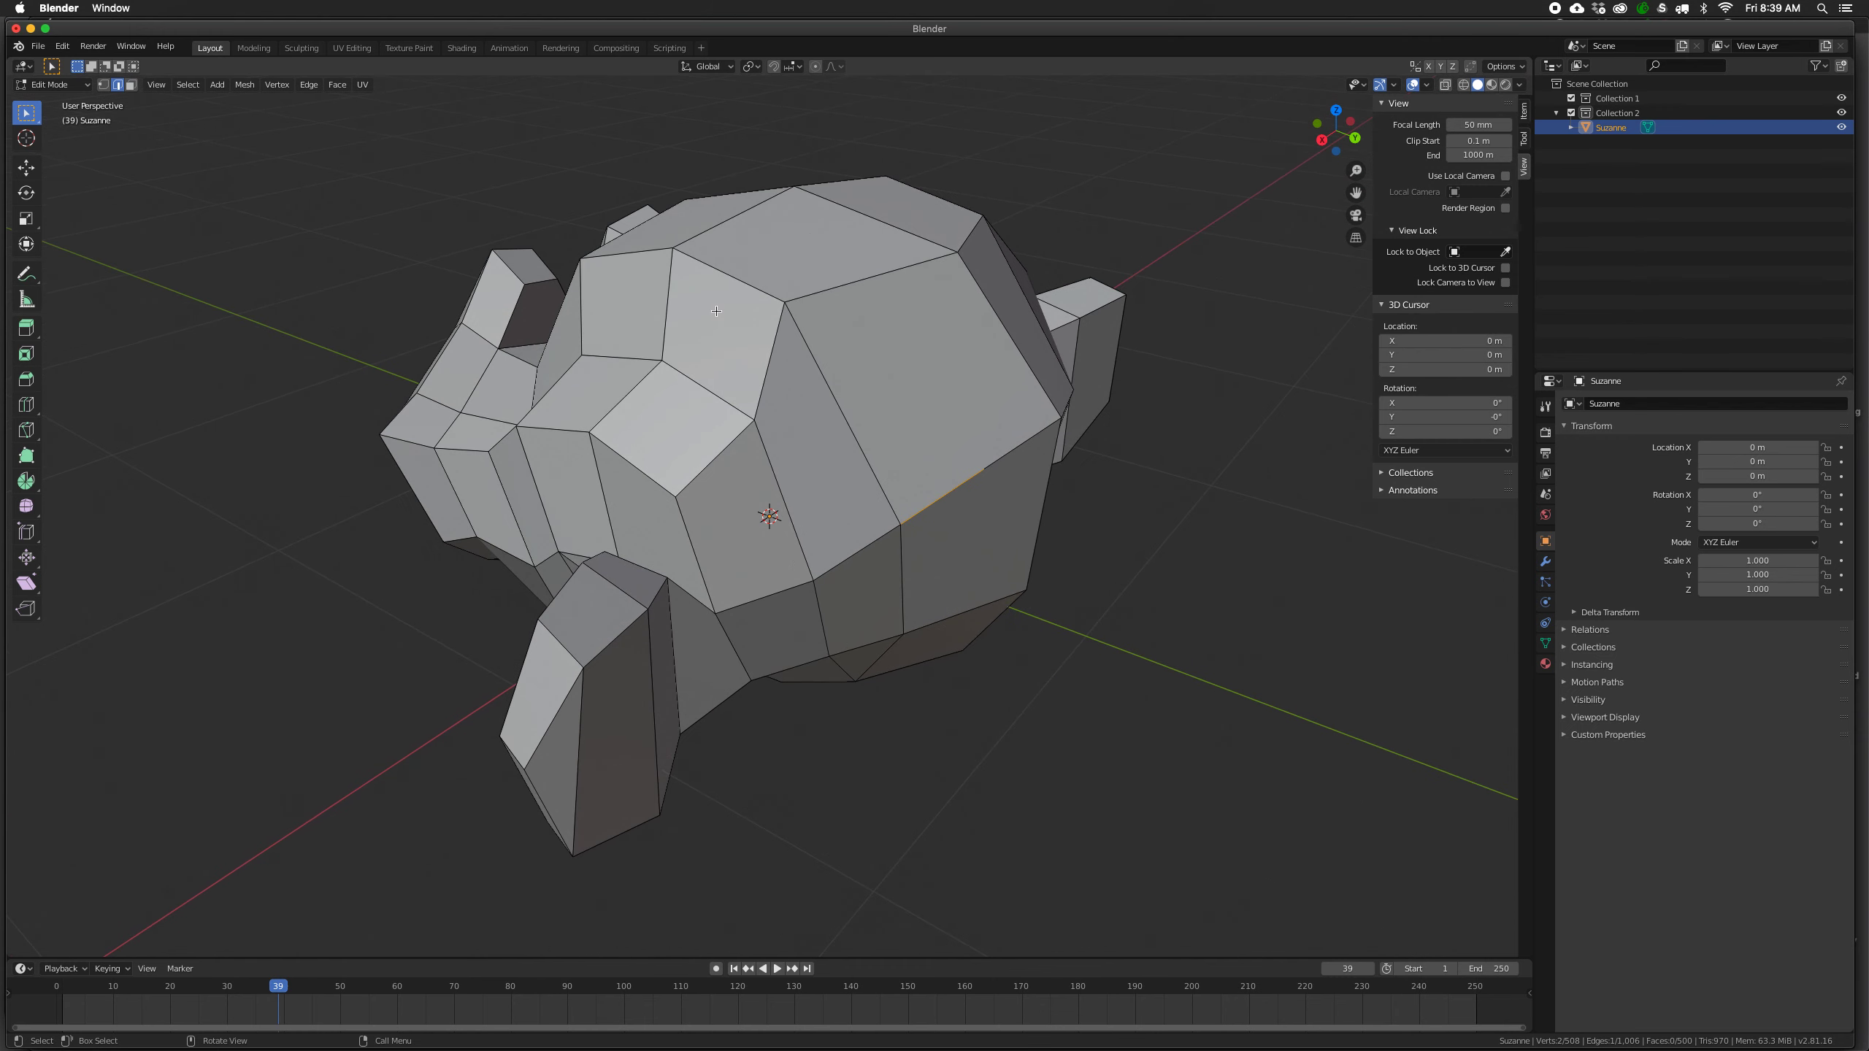
click(728, 280)
click(308, 85)
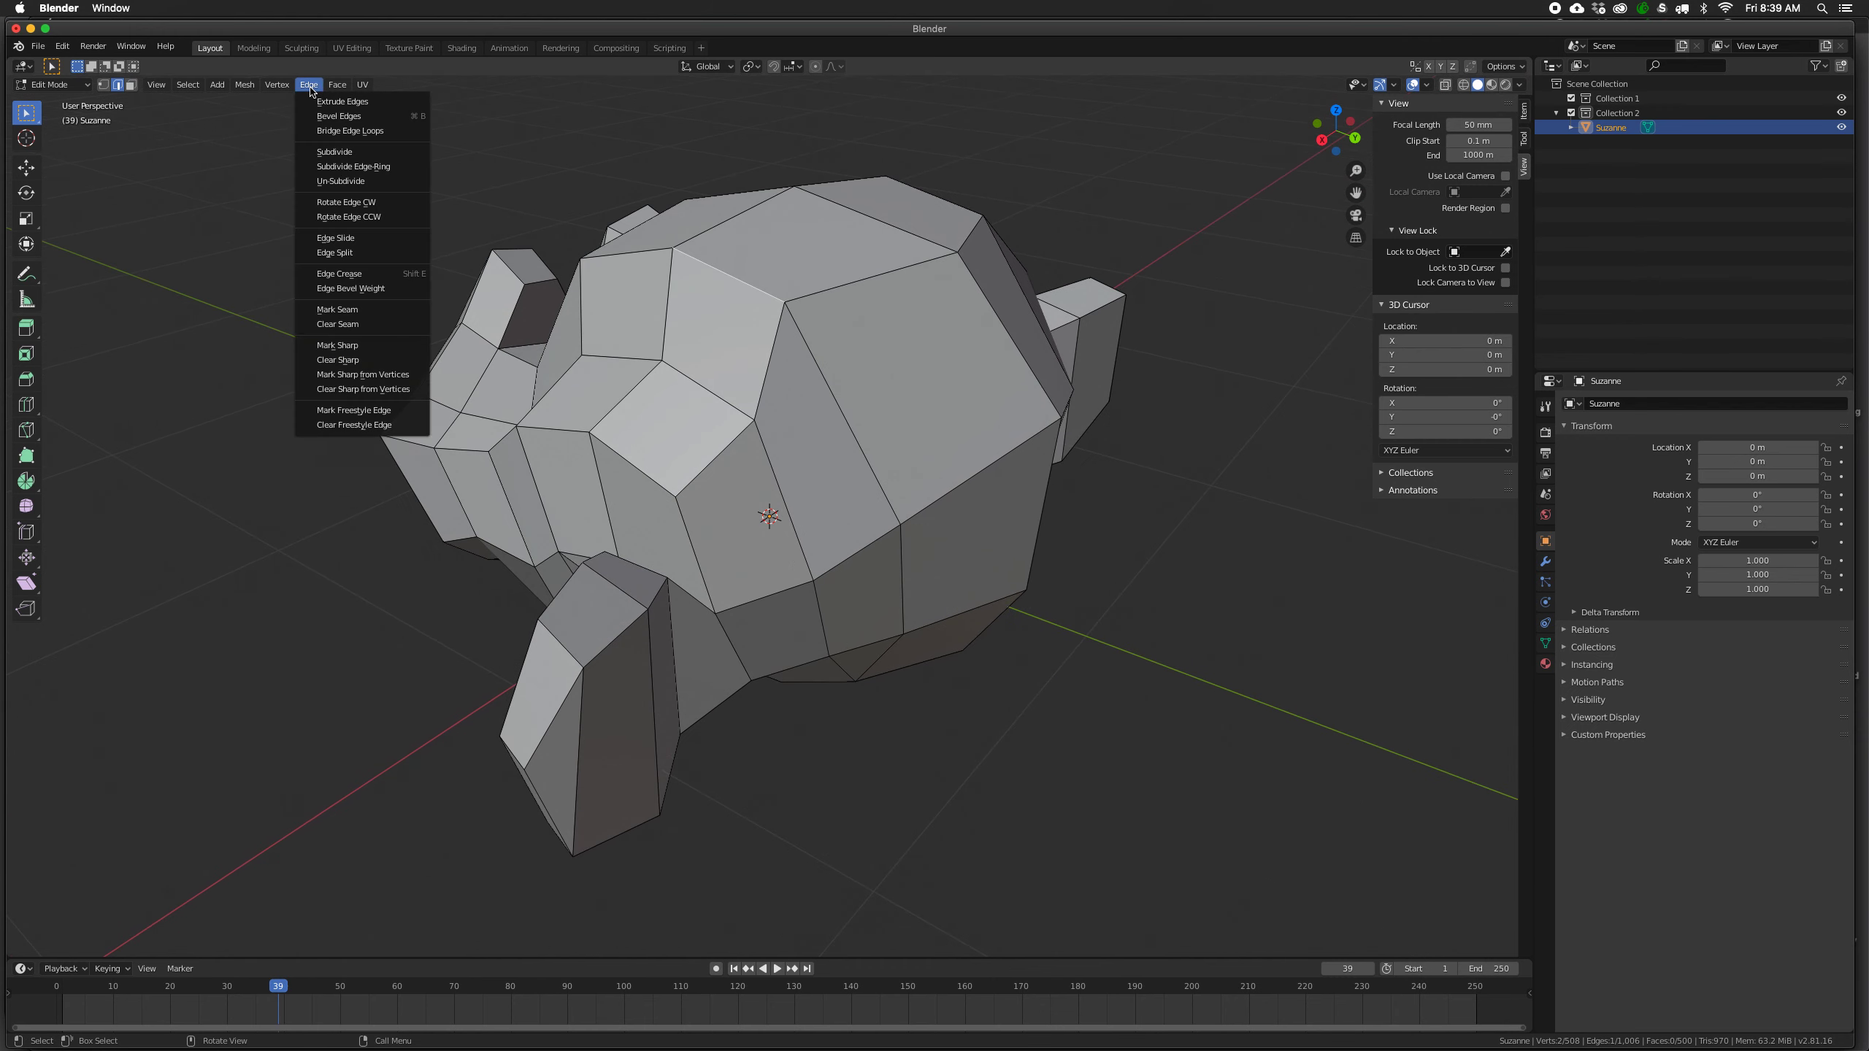
click(327, 238)
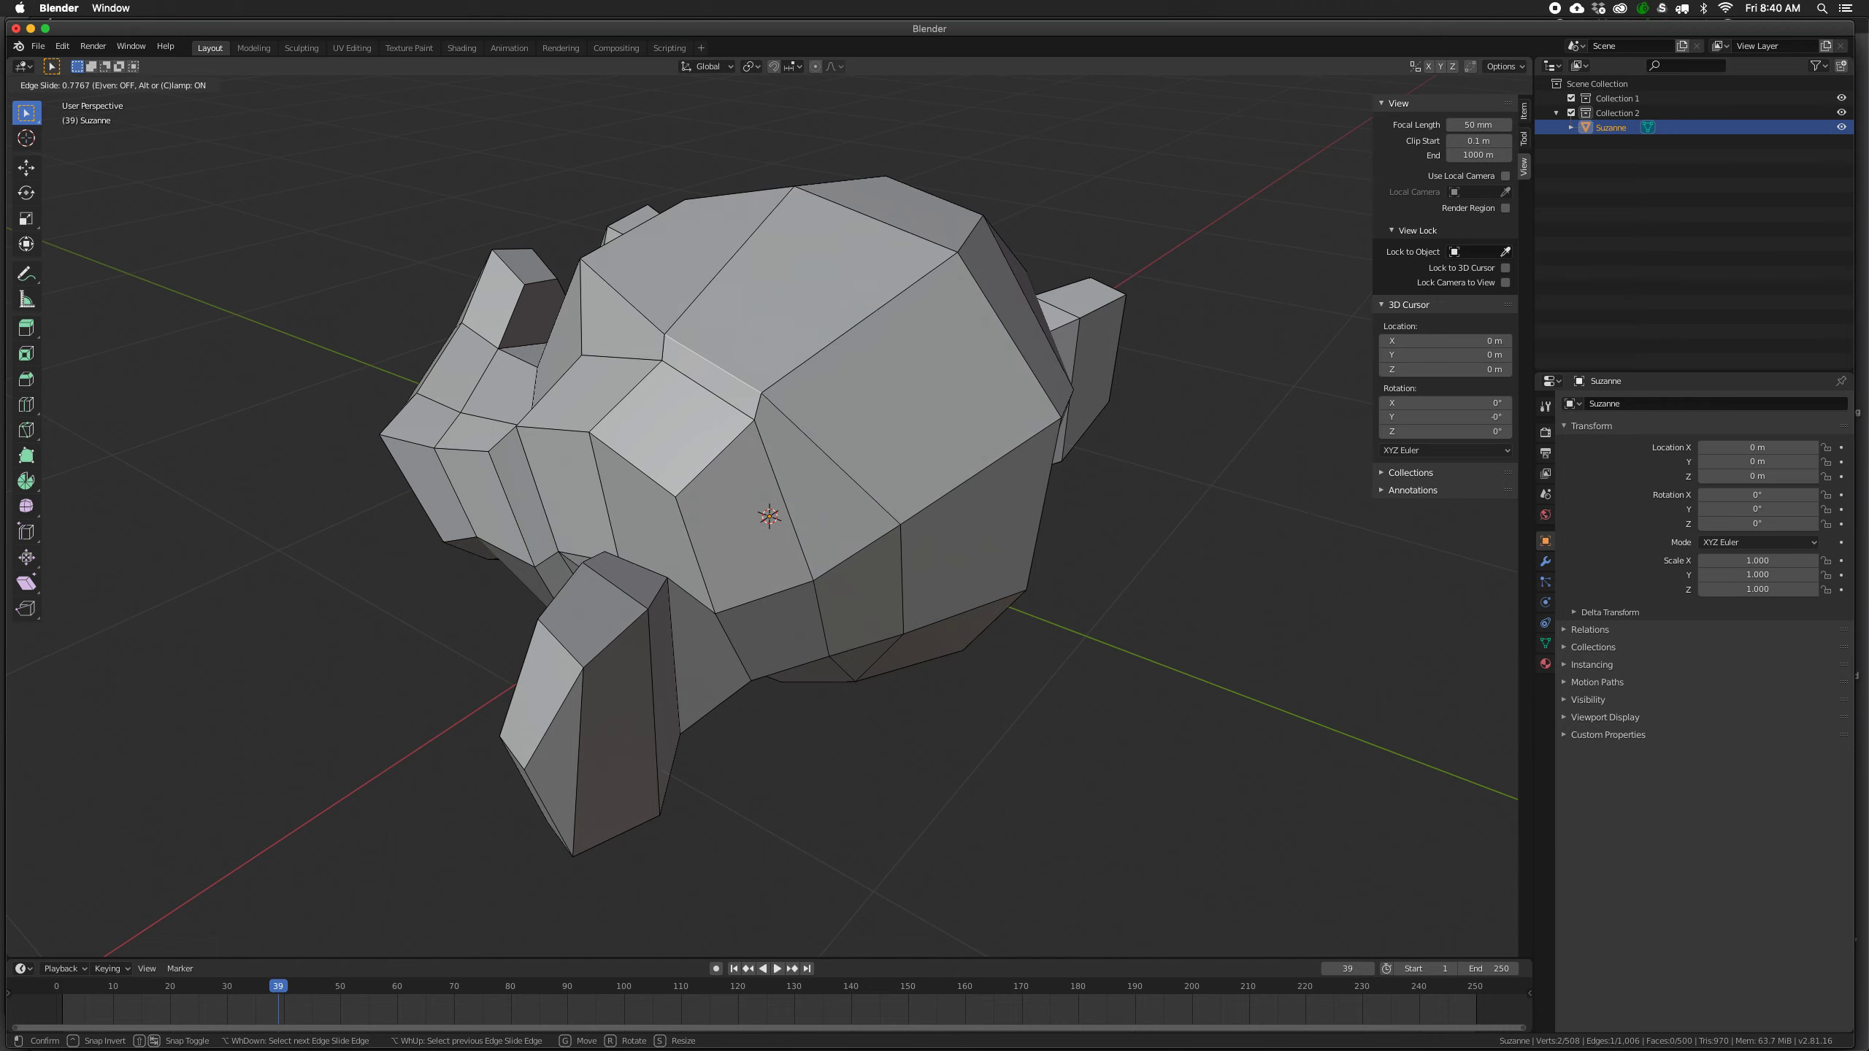
click(753, 558)
middle_drag(754, 558, 722, 525)
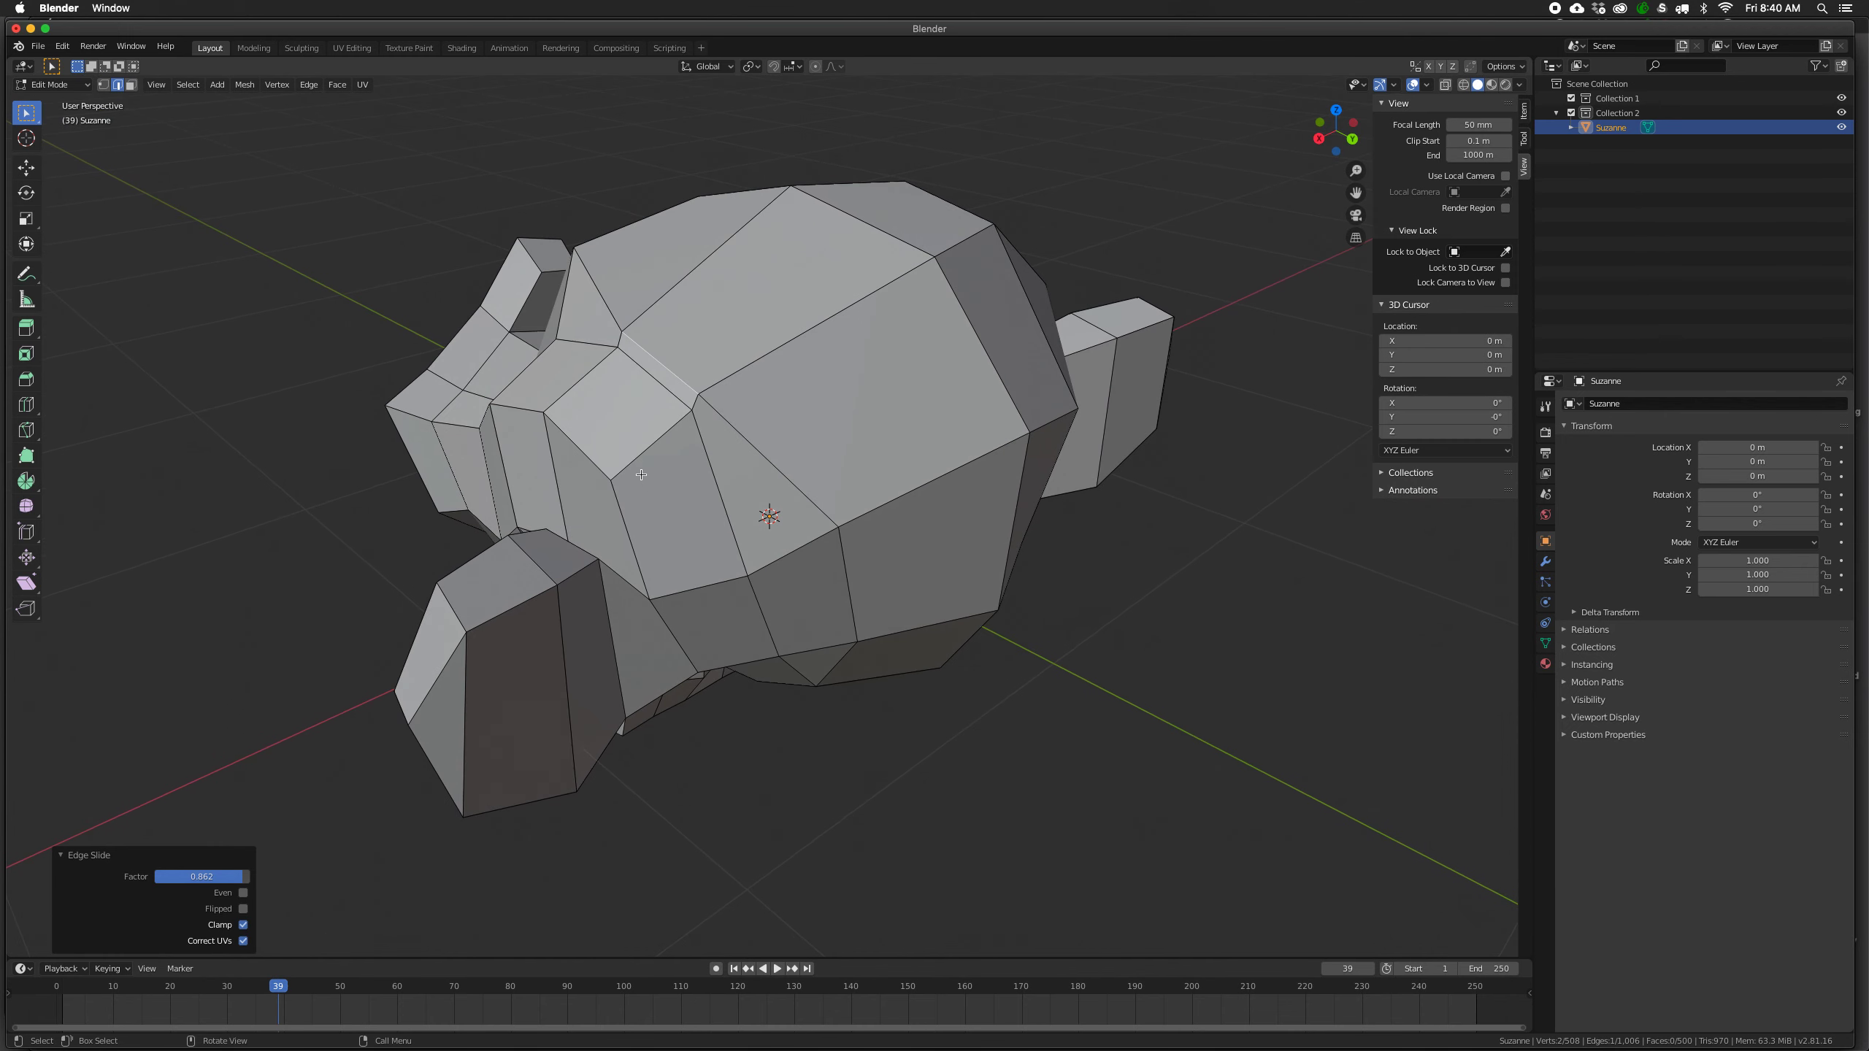
middle_drag(704, 461, 731, 400)
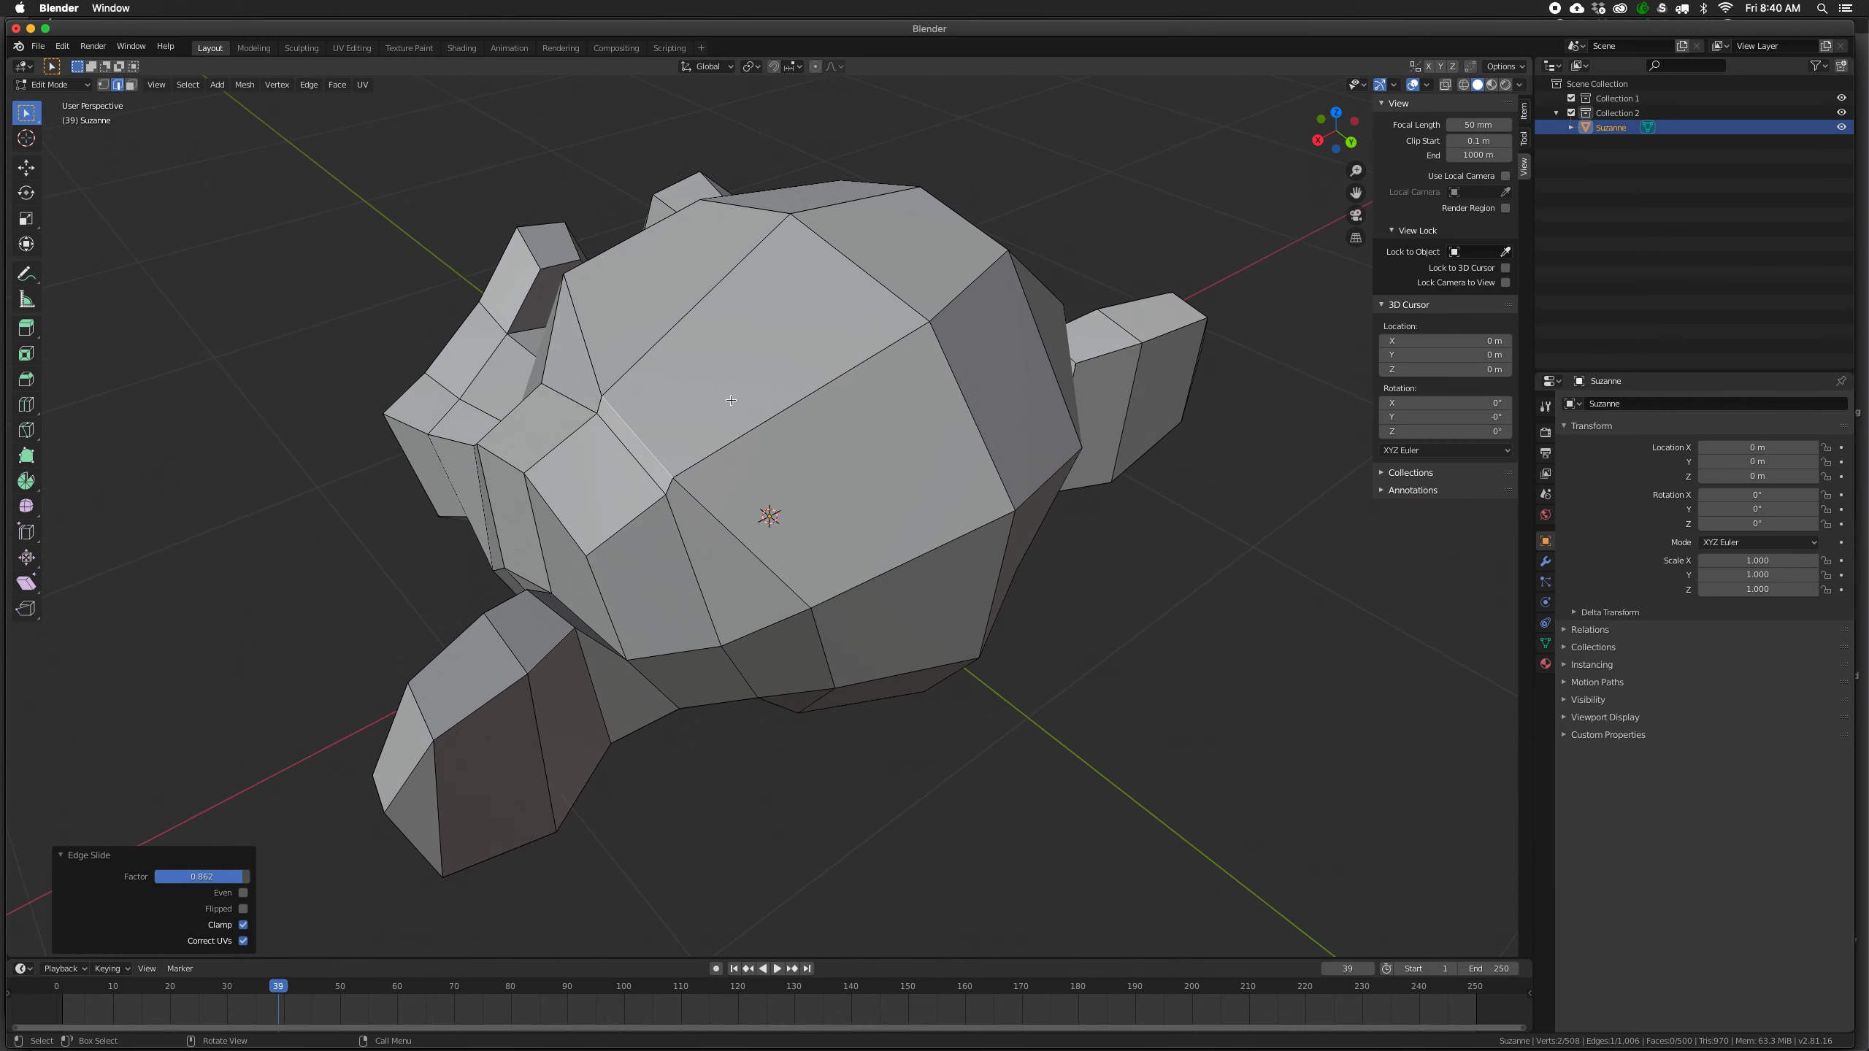
Apply Edge Split to the long edge running along the top of the head from the brow.
click(710, 292)
click(310, 85)
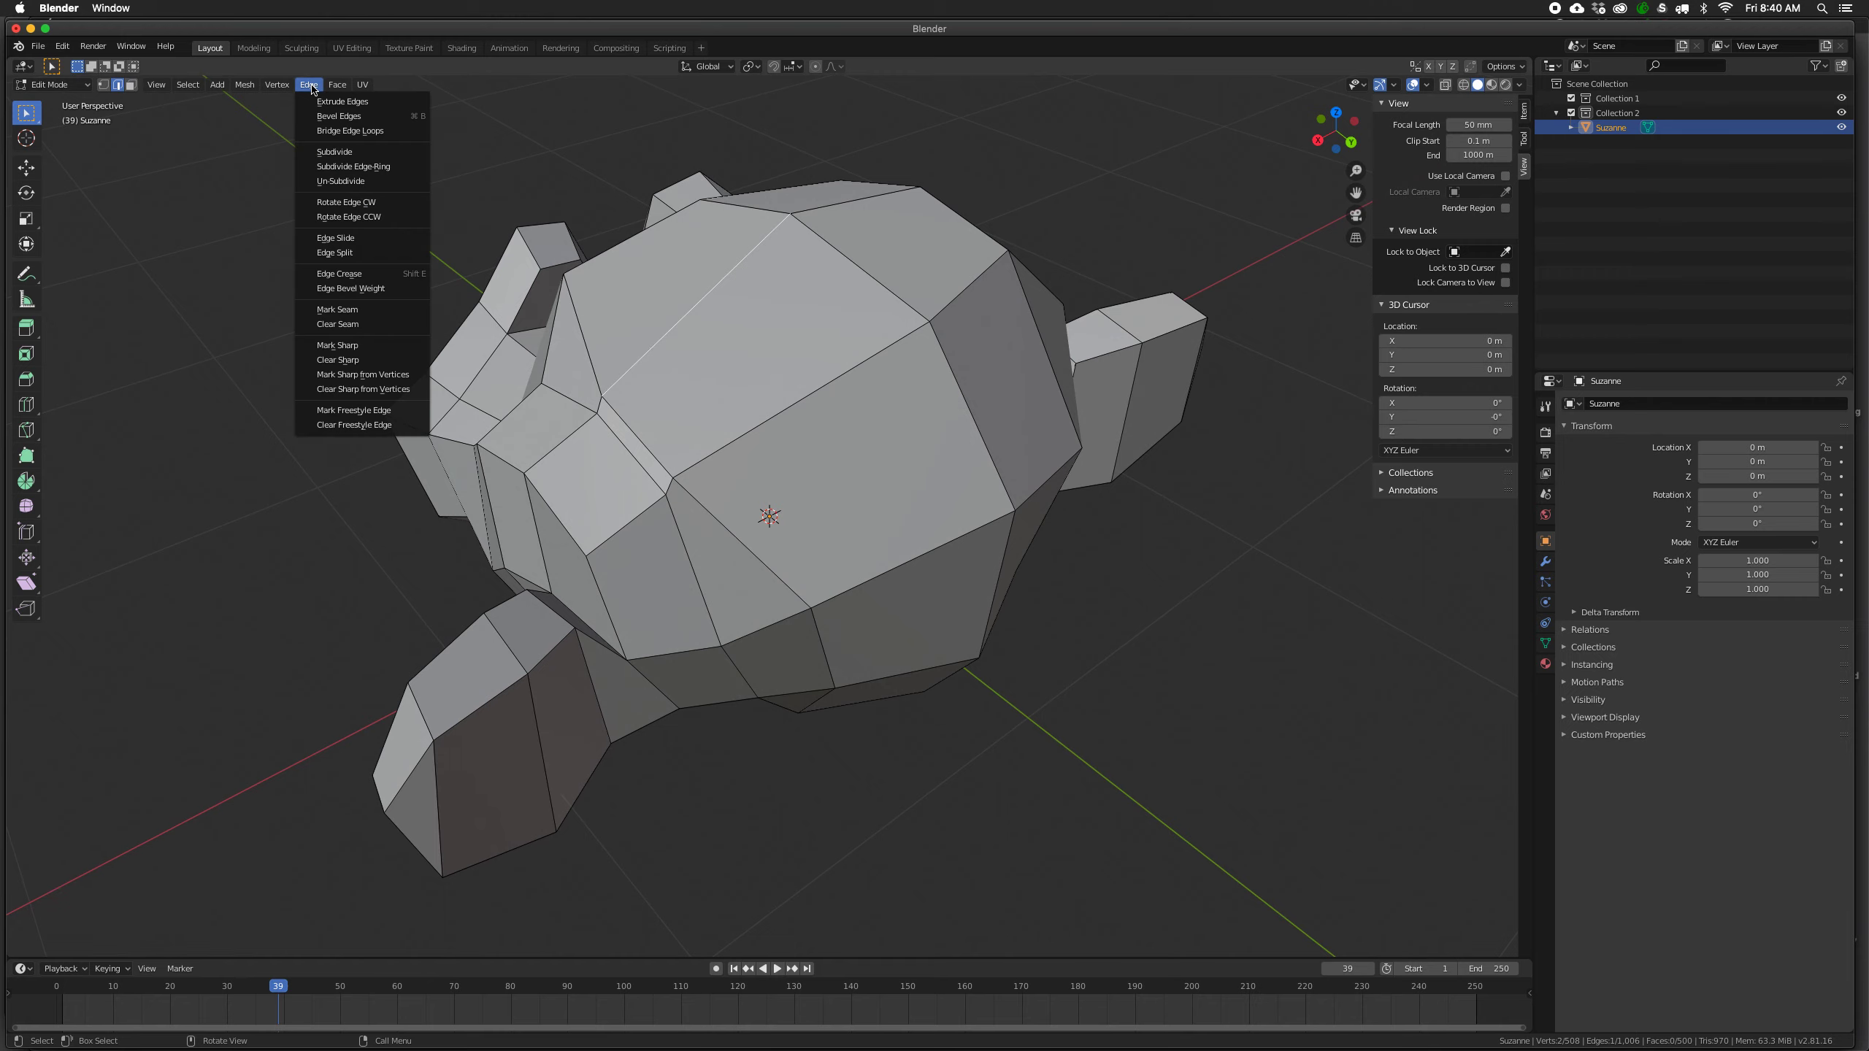
click(336, 238)
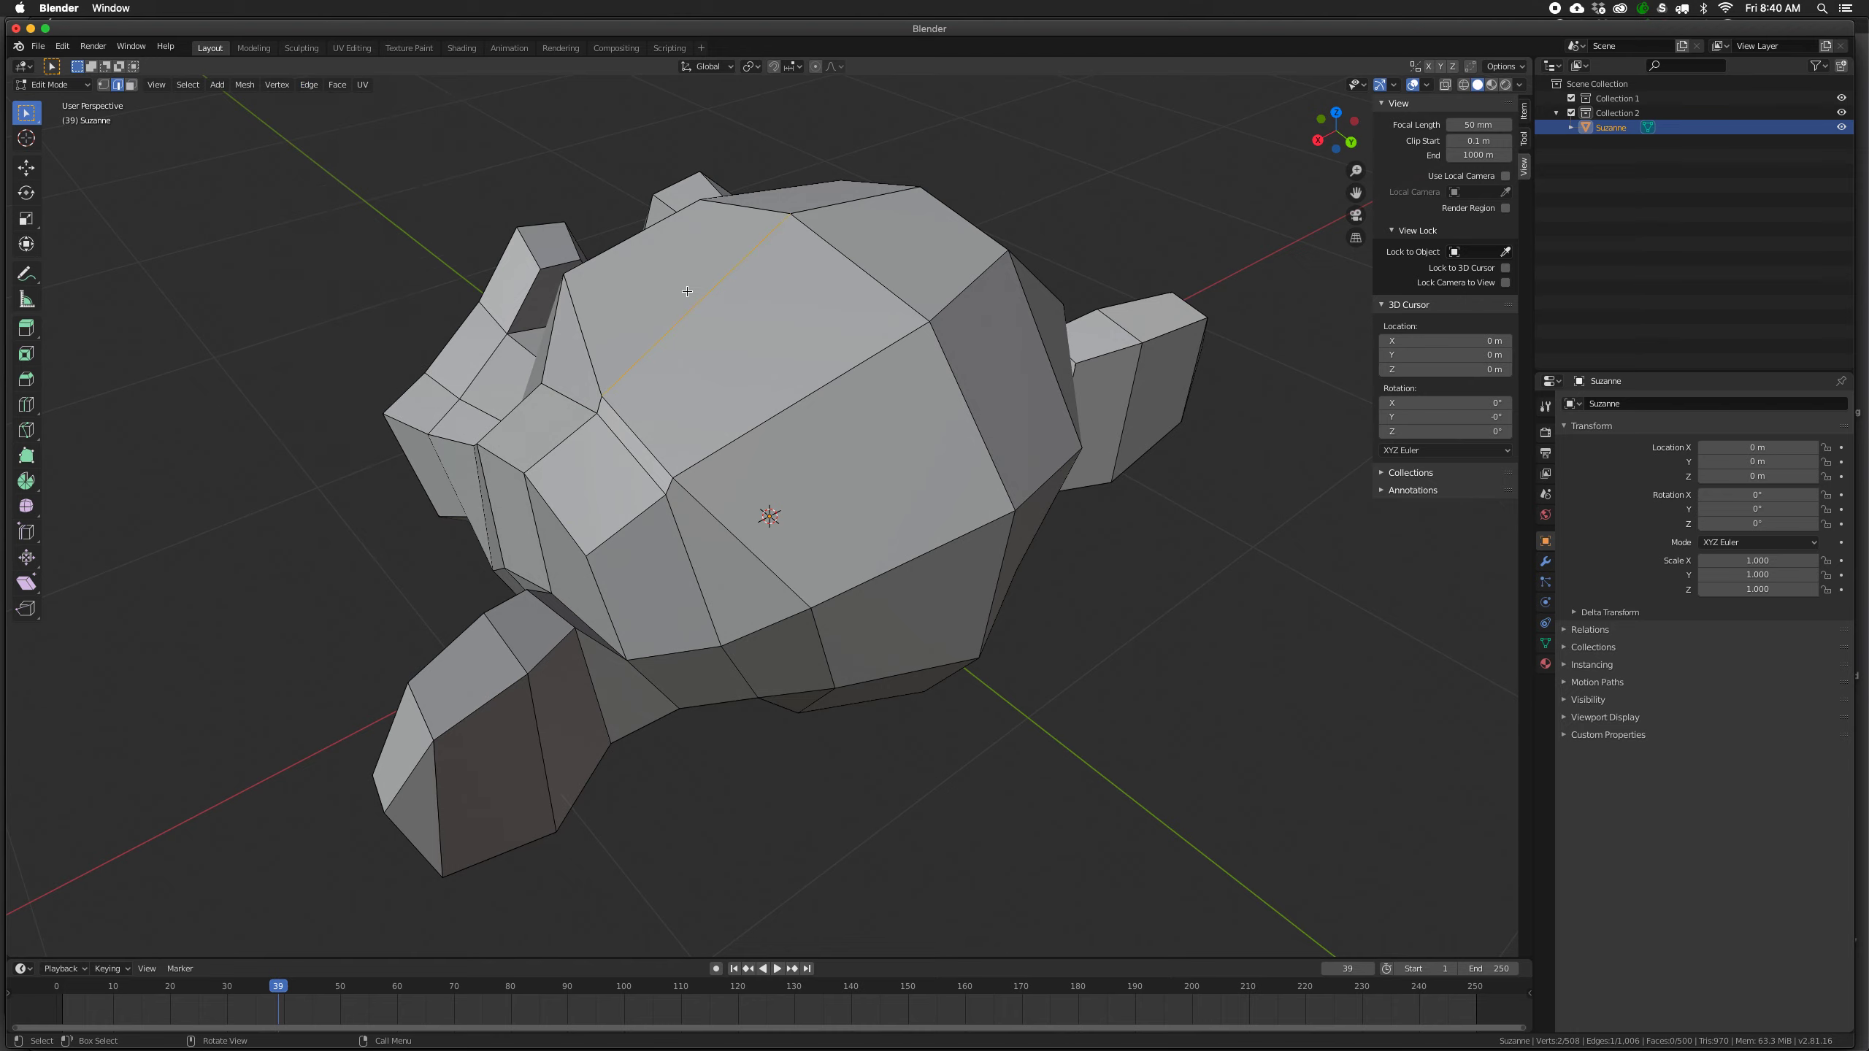
middle_drag(709, 319, 682, 299)
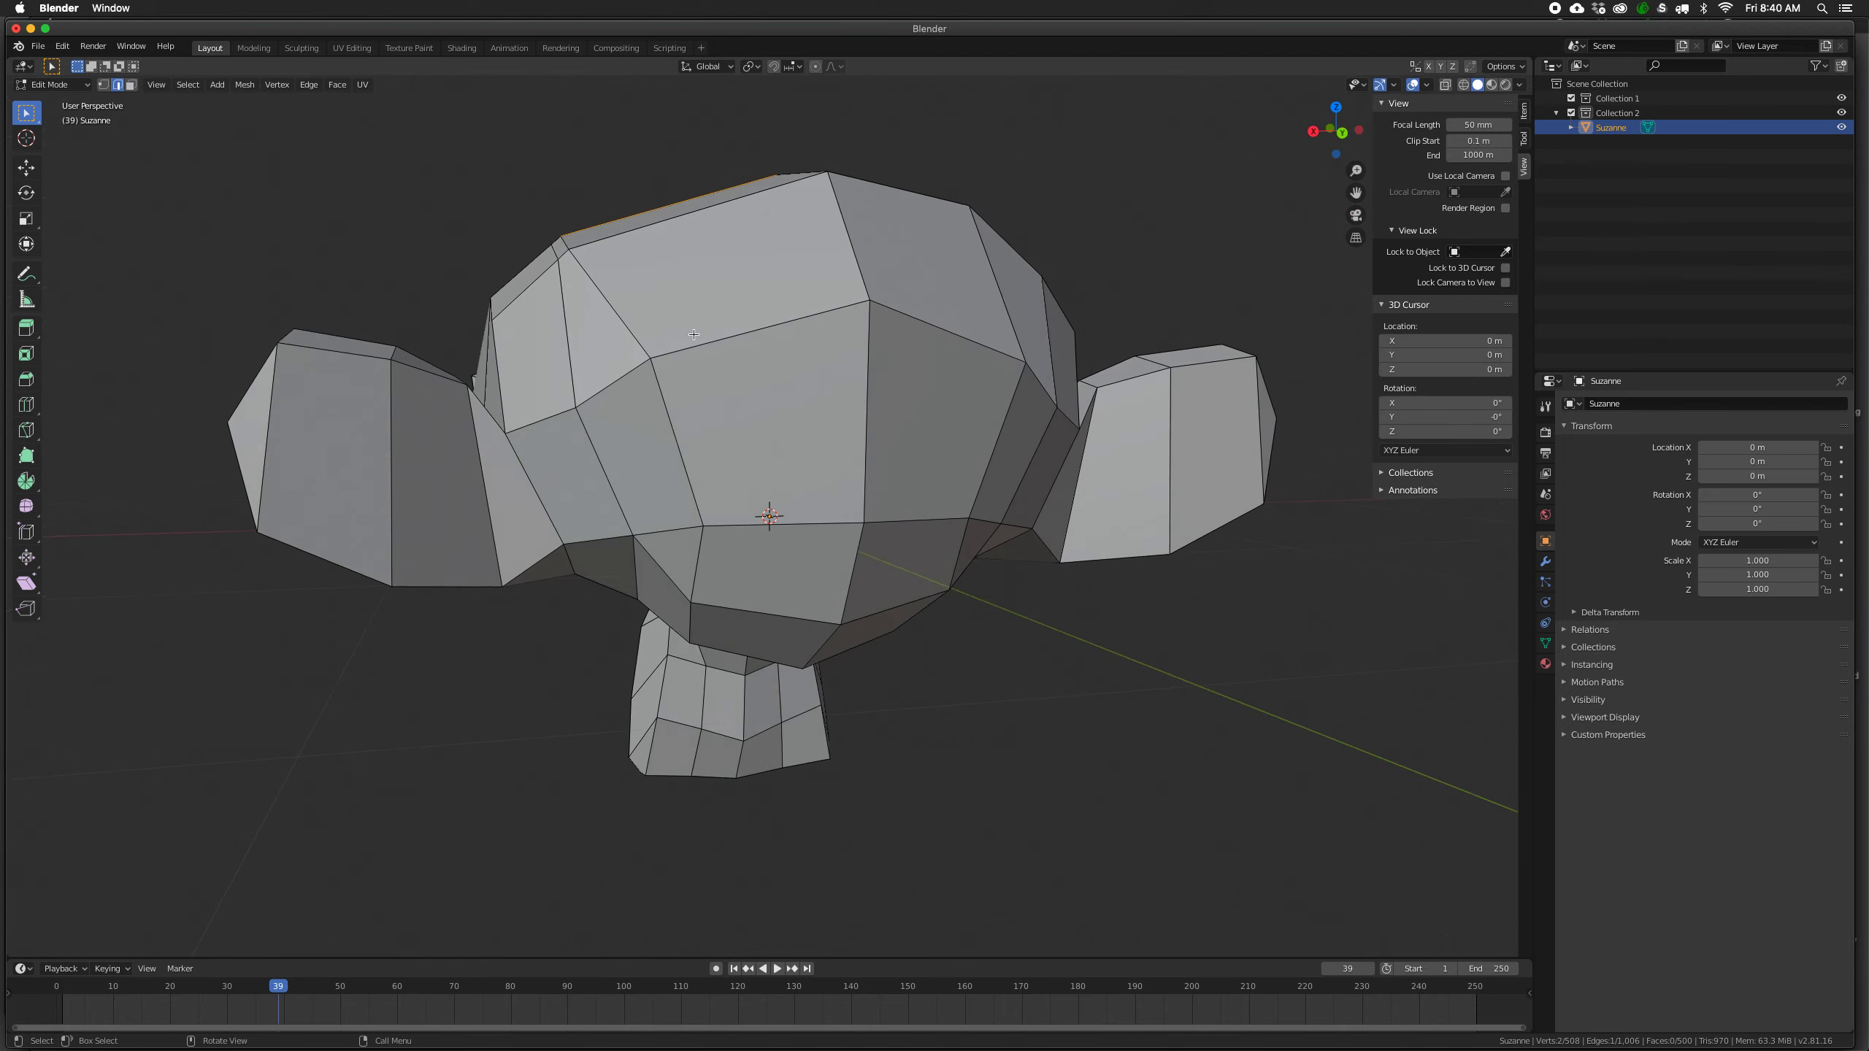
Apply Edge Split to the lower horizontal edge on the back of the head.
click(816, 527)
middle_drag(816, 527, 875, 530)
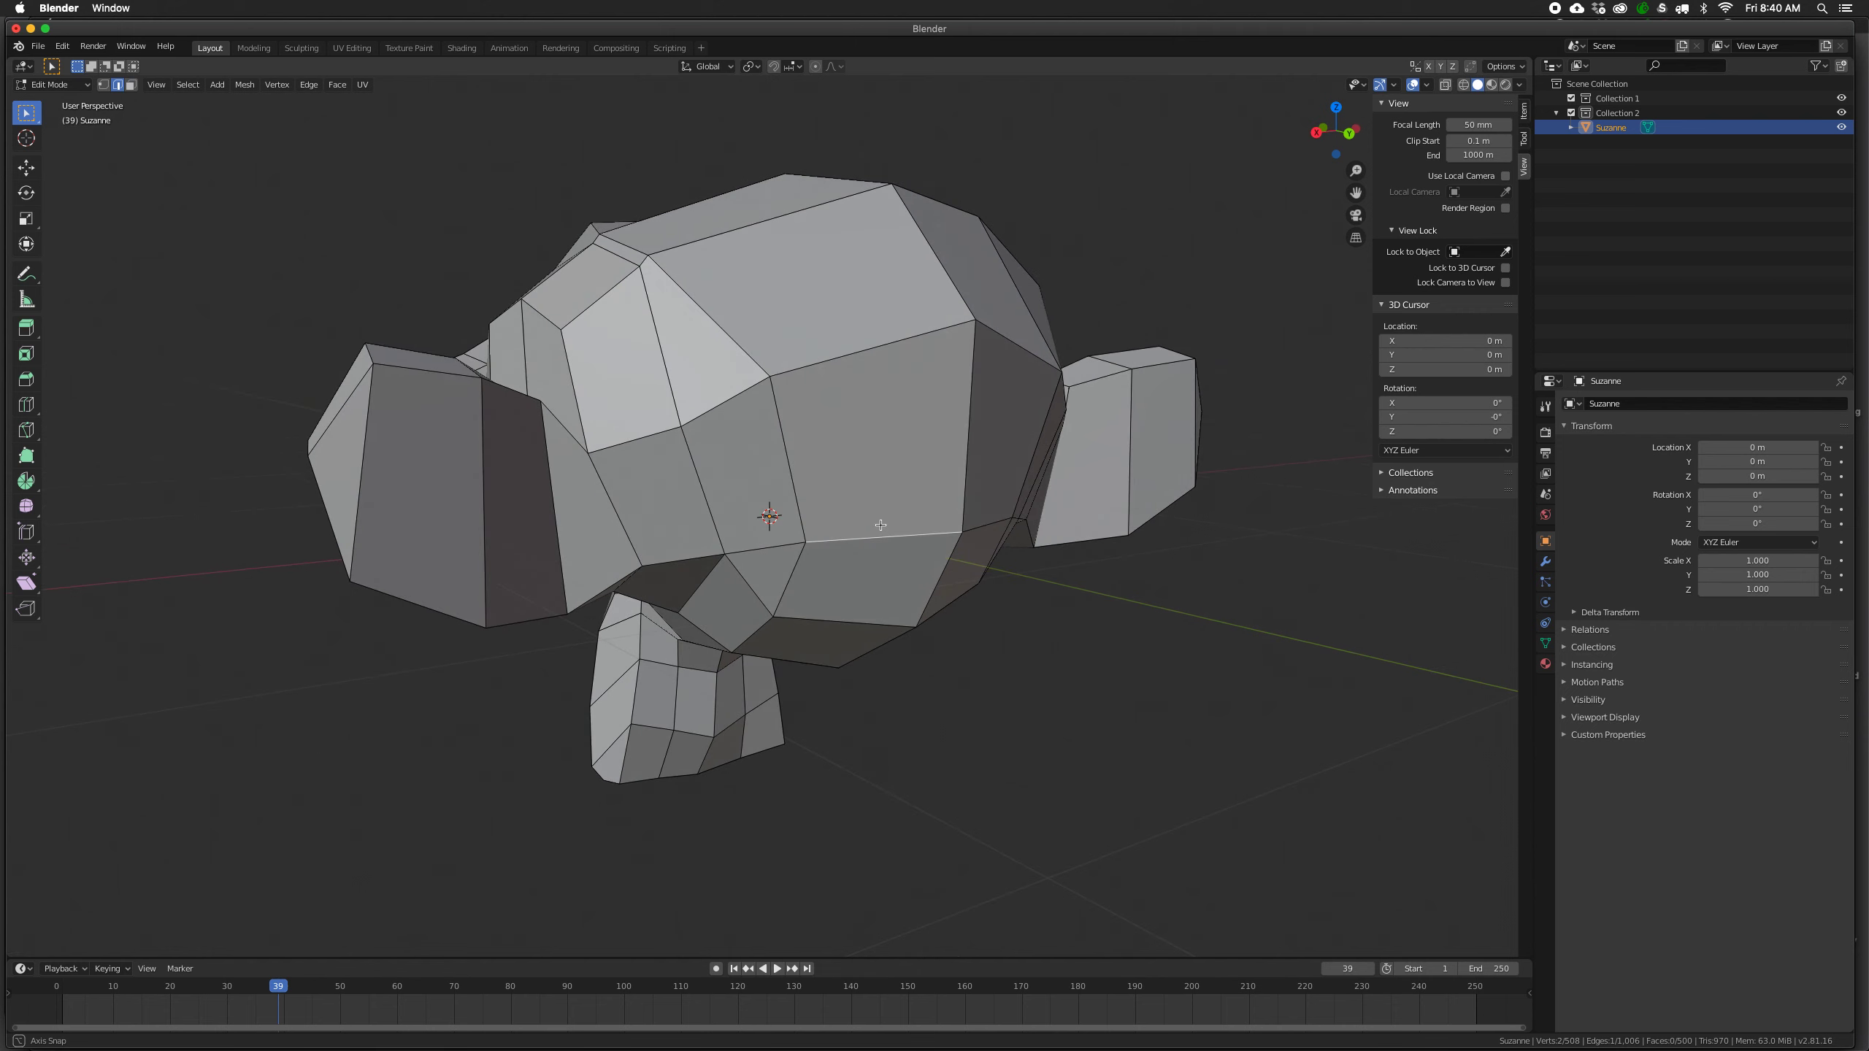
click(310, 85)
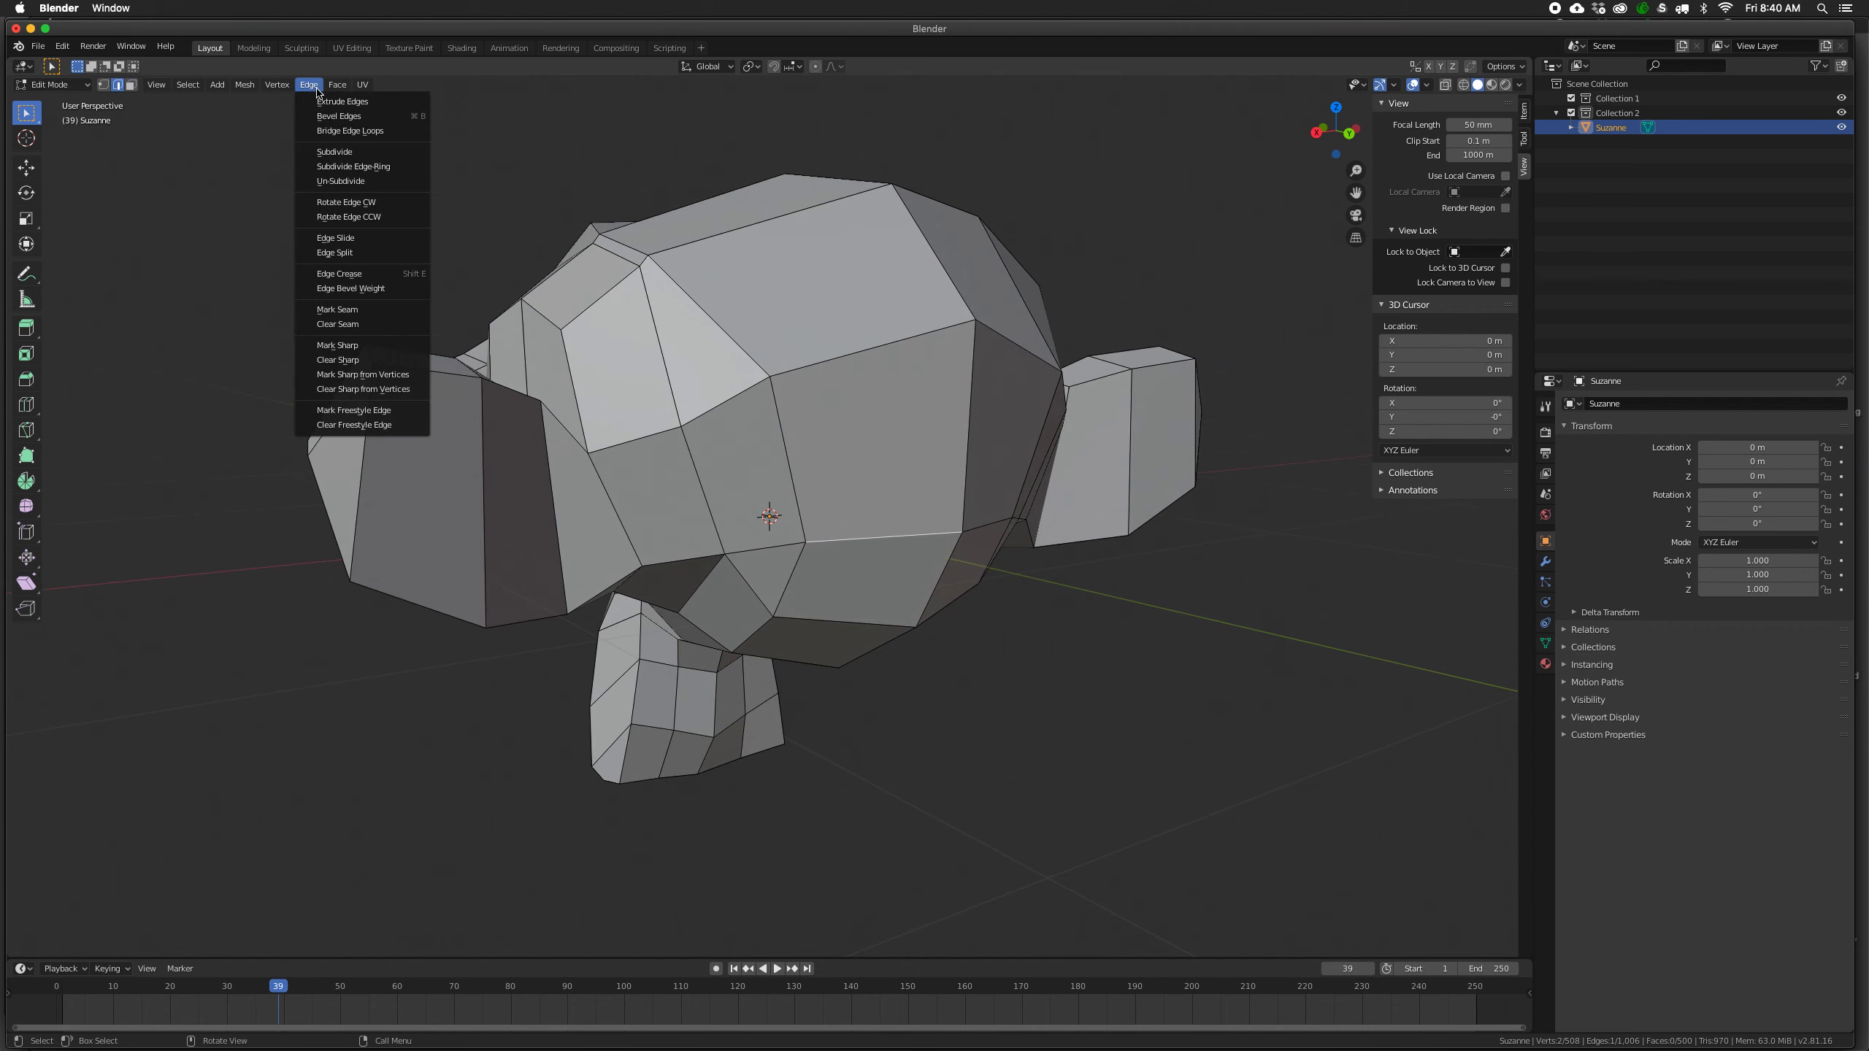
click(360, 253)
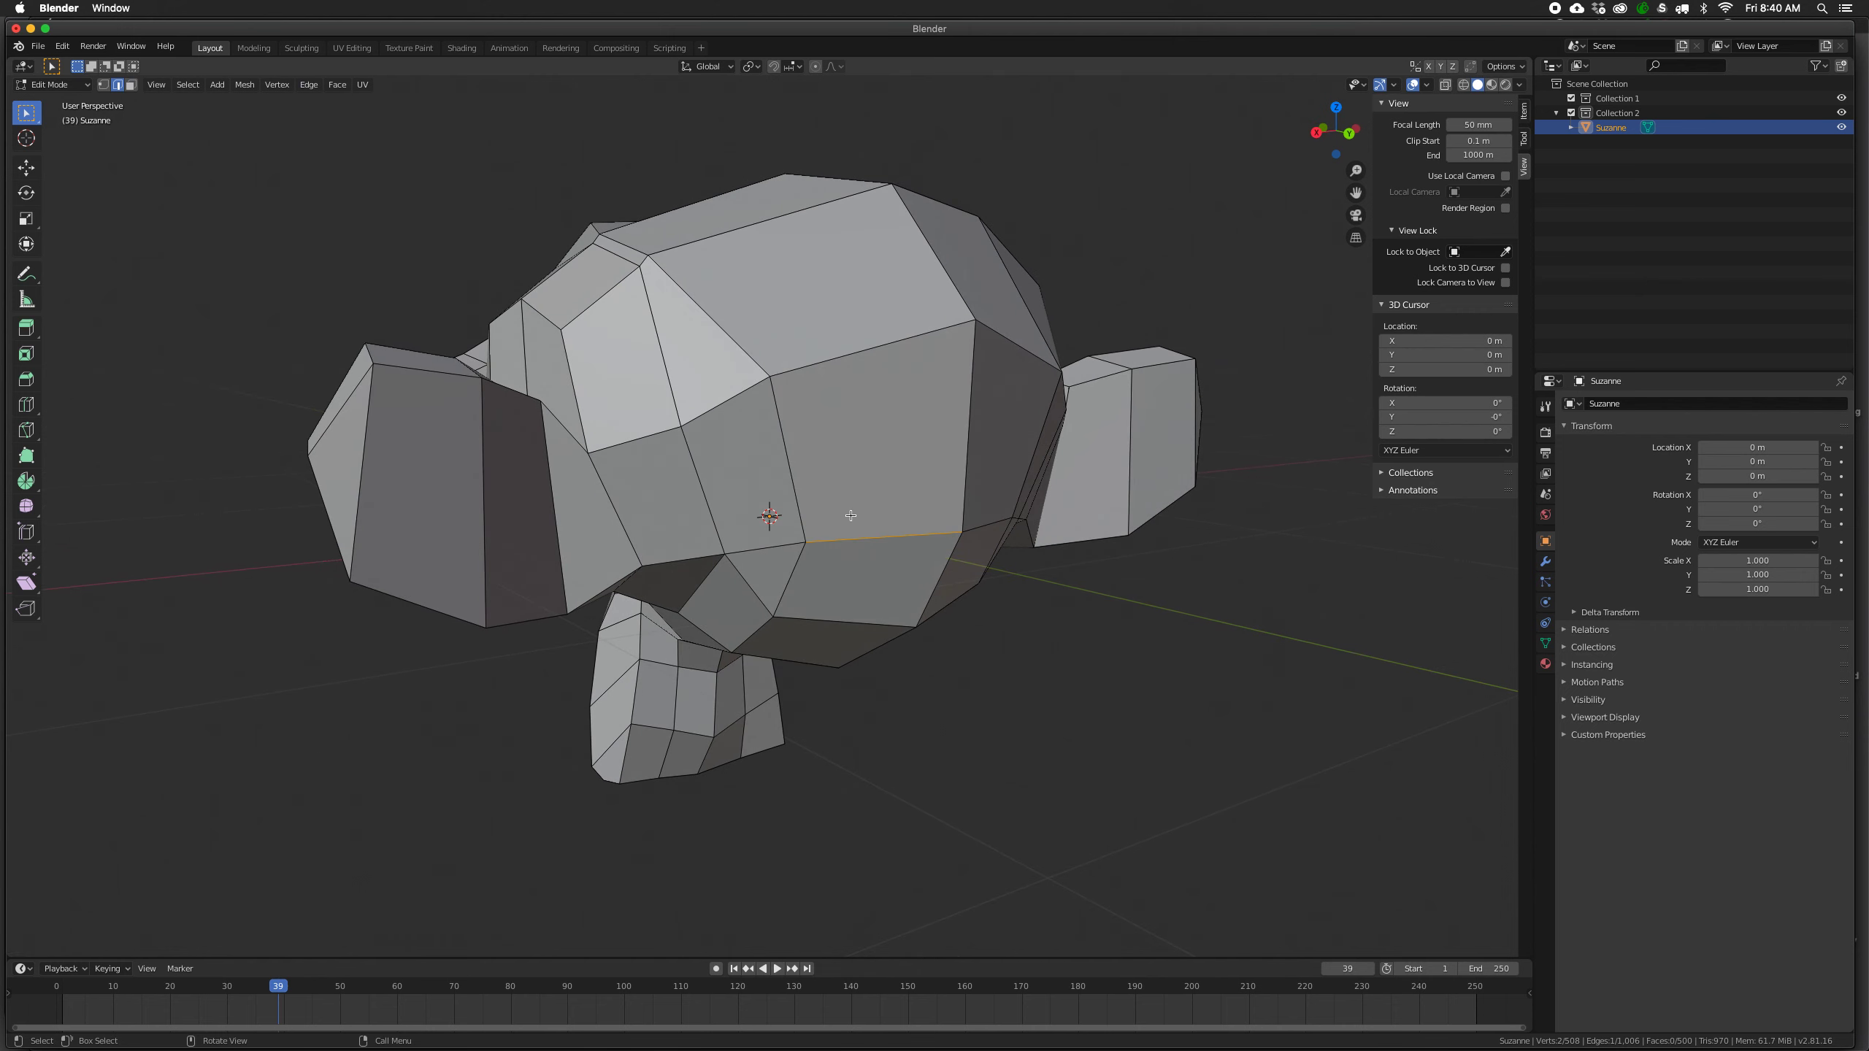
Clear the selection, reselect the same lower back edge and apply Edge Split to it again.
key(alt+a)
middle_drag(883, 540, 879, 545)
click(878, 544)
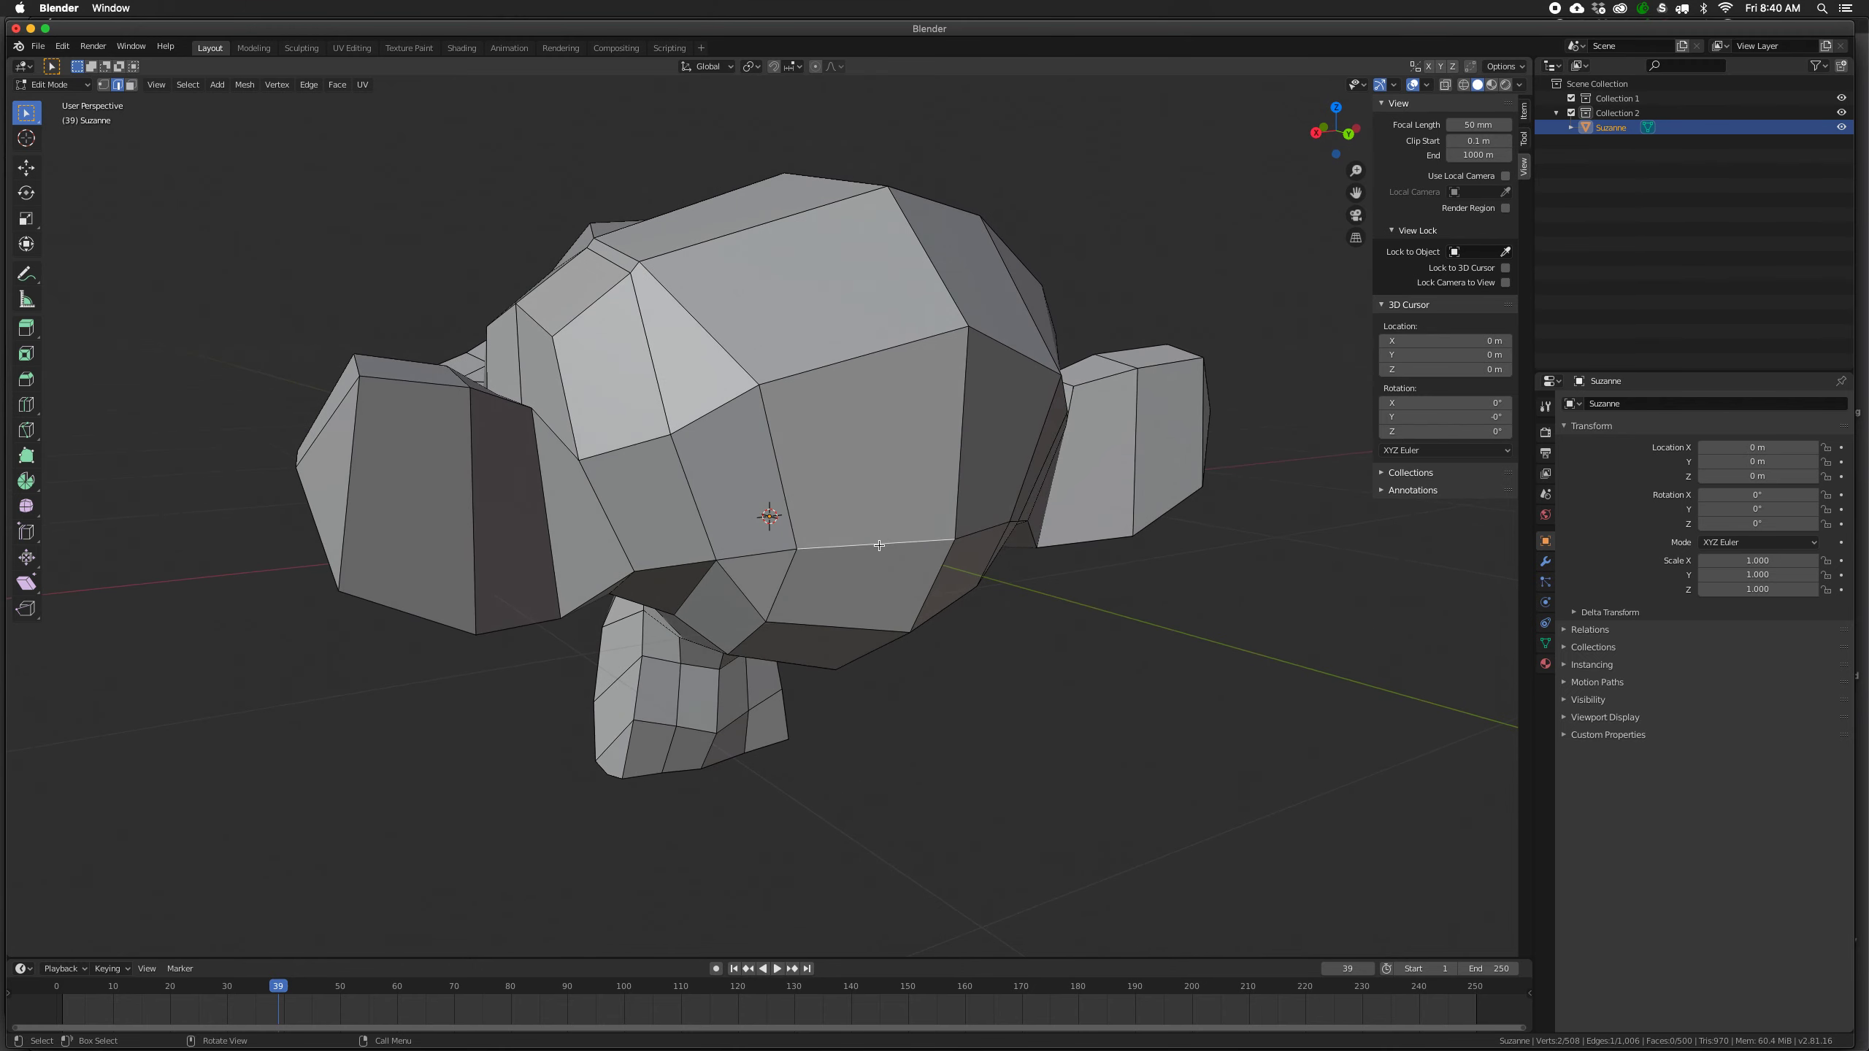
key(alt+a)
click(864, 545)
key(alt+a)
click(866, 545)
click(308, 84)
click(334, 252)
Move the lower back edge by about X -0.047 m, Y 0.013 m and Z 0.074 m.
key(g)
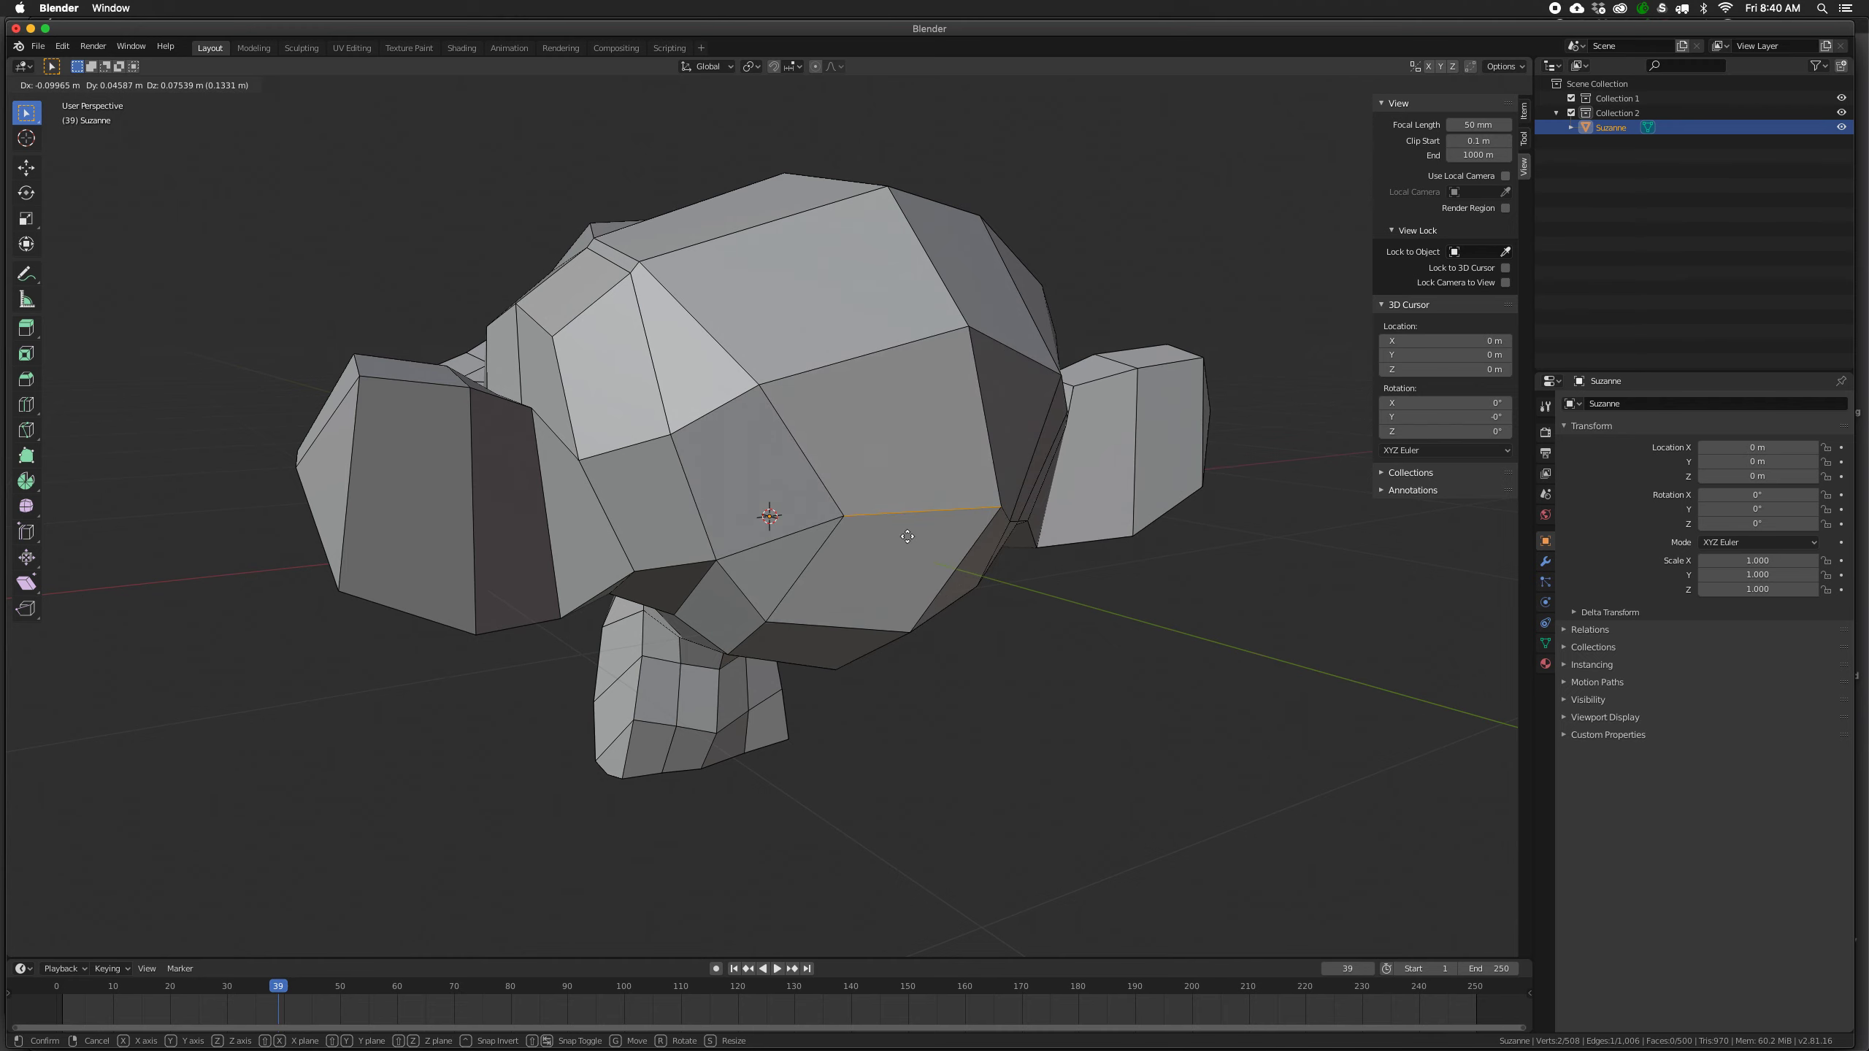
click(881, 538)
middle_drag(881, 538, 1050, 498)
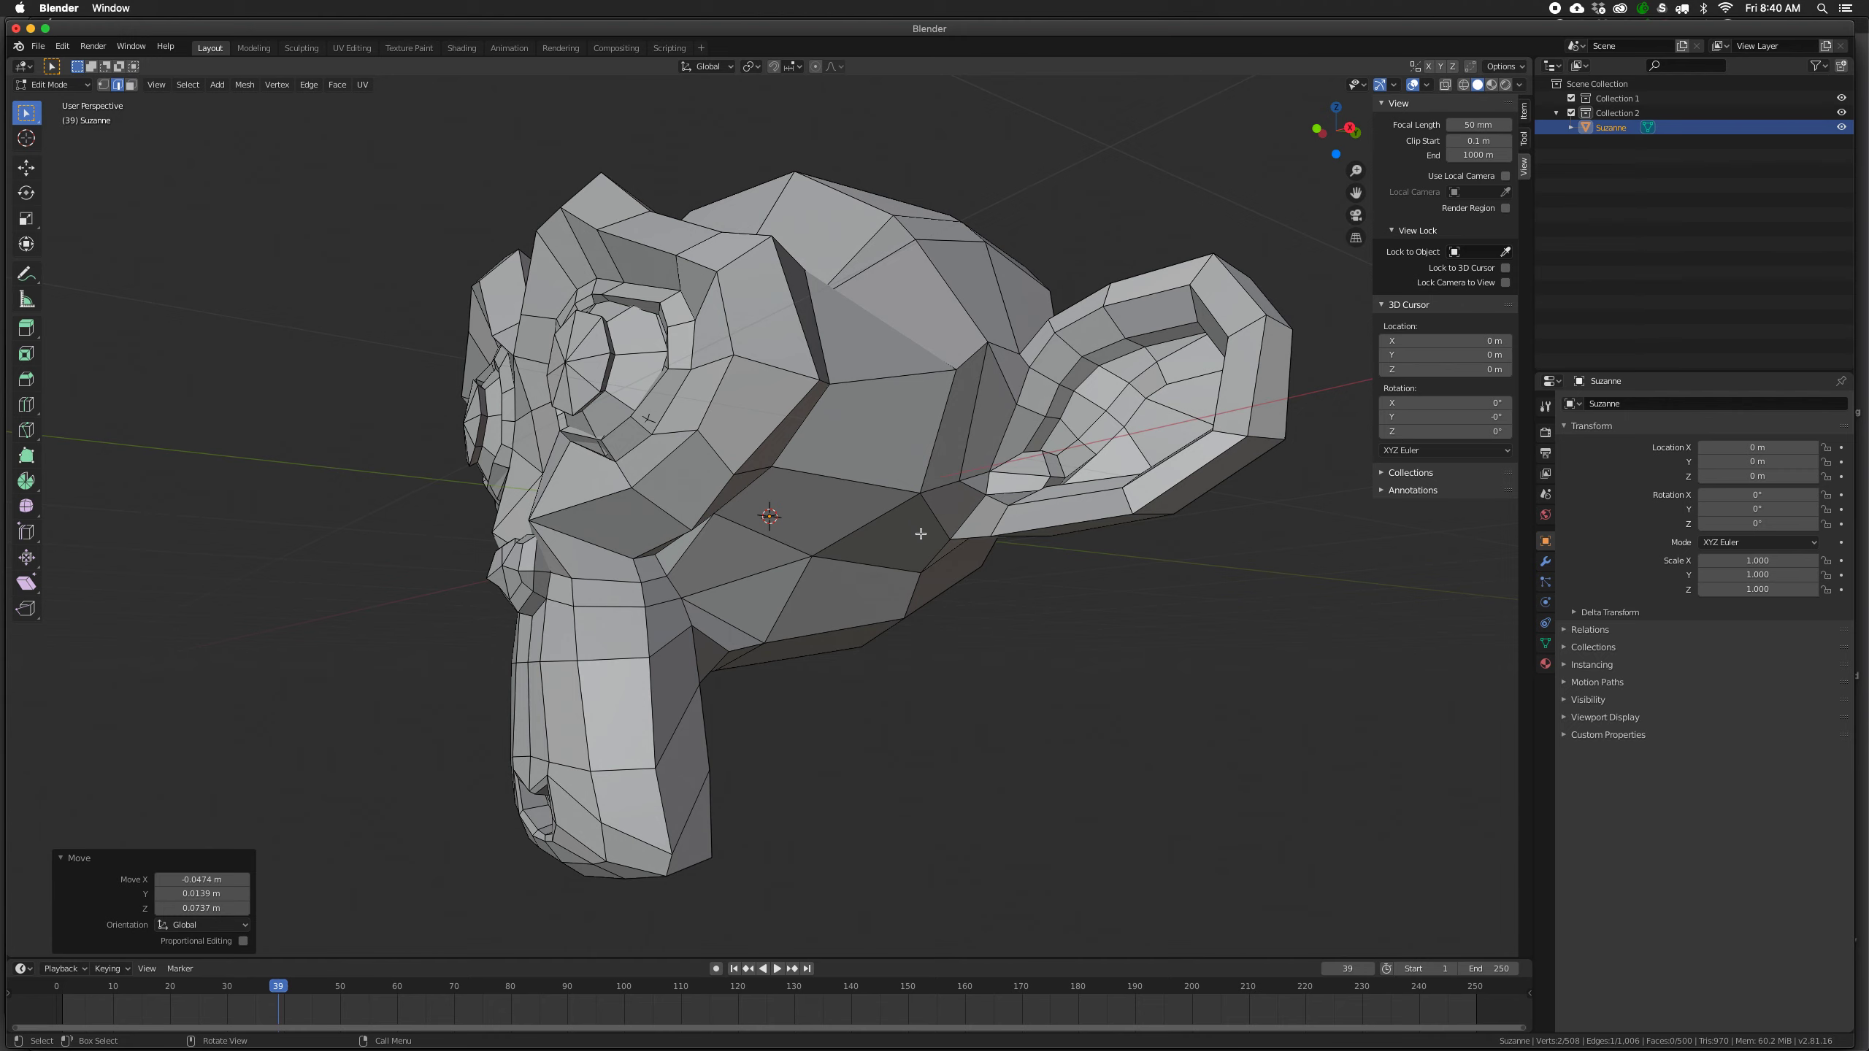
In face selection mode, inset the large forehead face beside the head's centre line with a thickness of about 0.183 m.
middle_drag(728, 539, 834, 615)
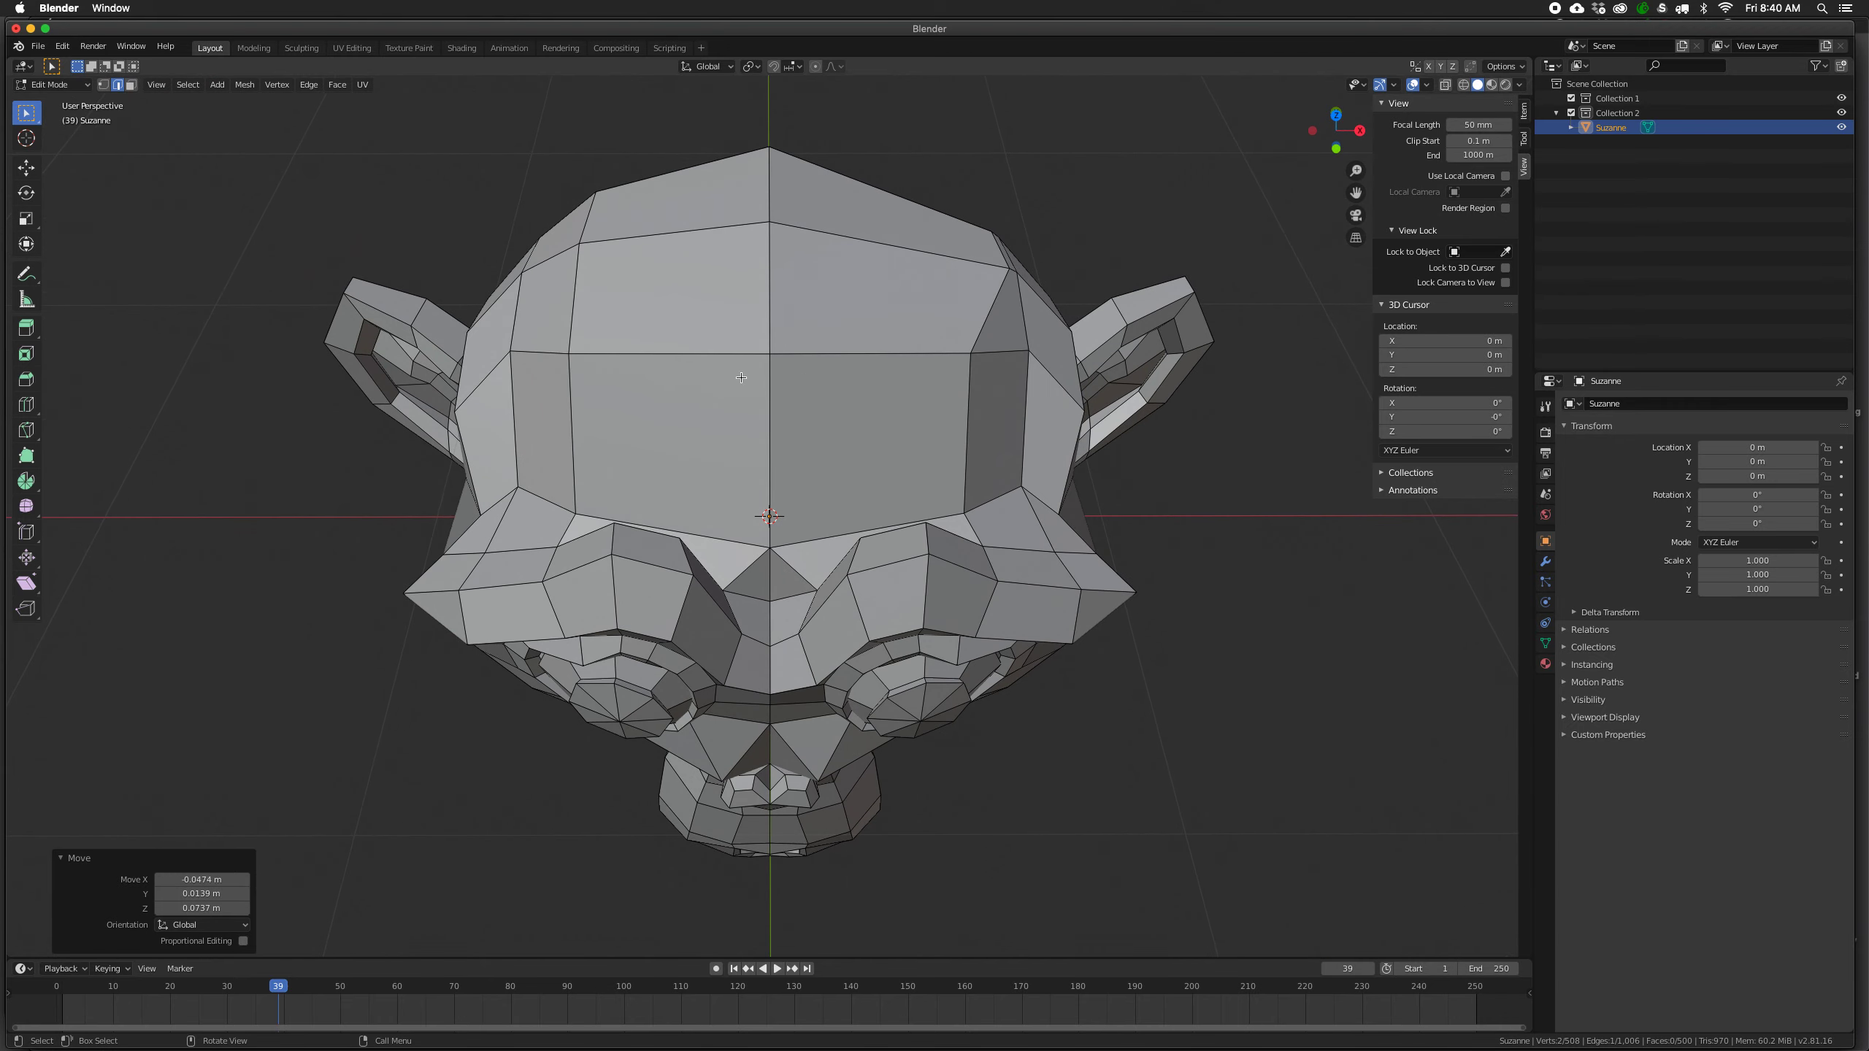
key(3)
click(670, 442)
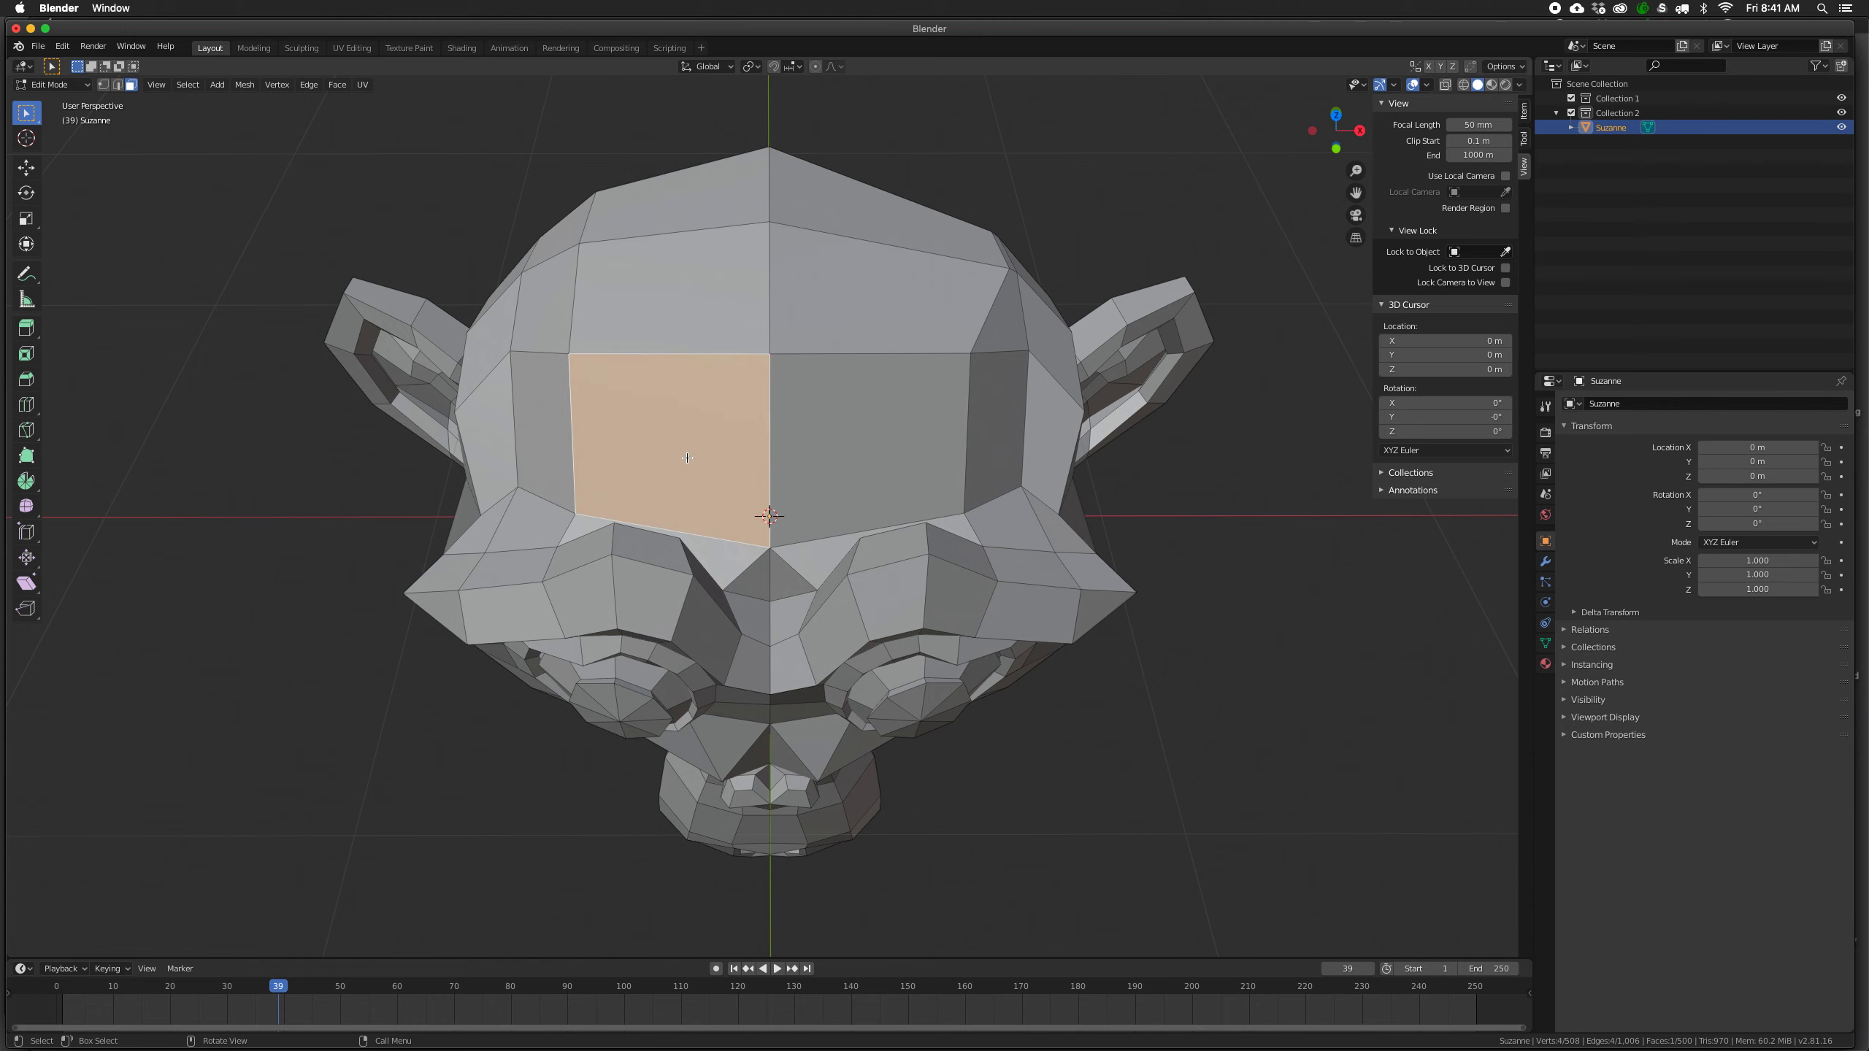
middle_drag(686, 457, 663, 441)
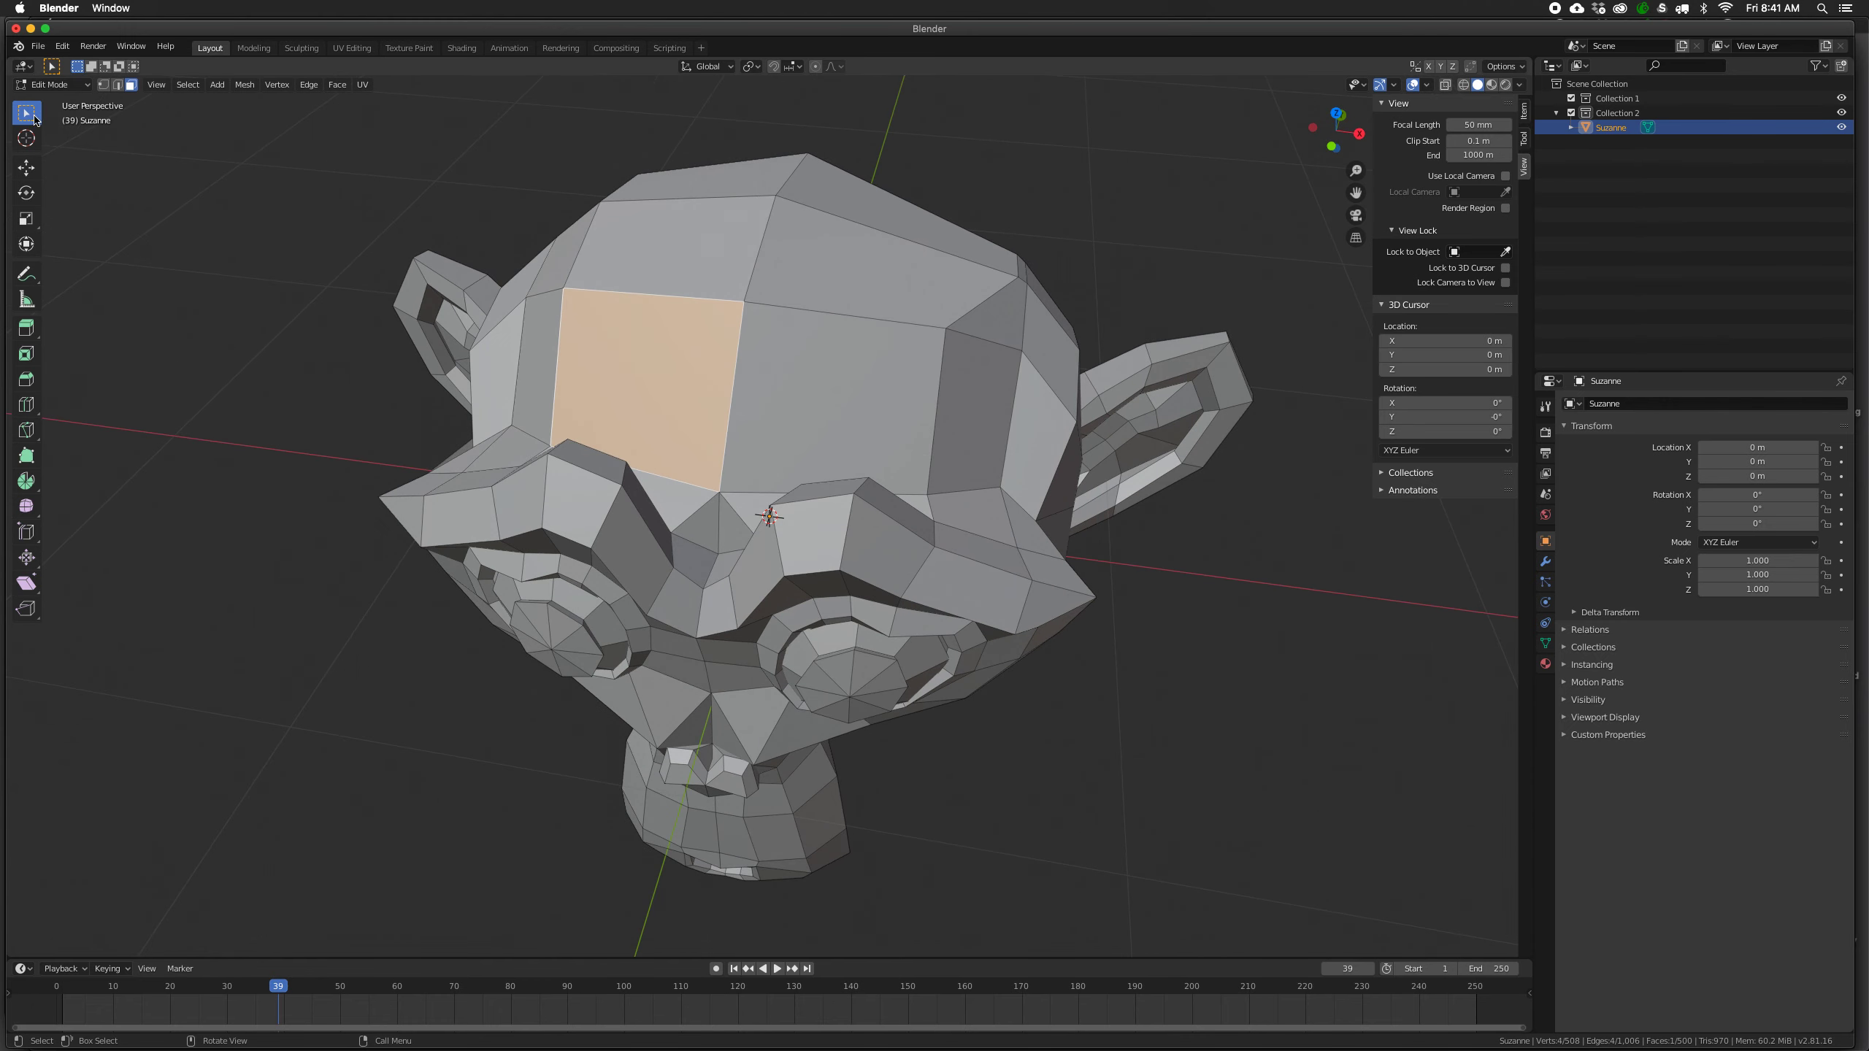
middle_drag(579, 318, 606, 340)
middle_drag(720, 430, 721, 428)
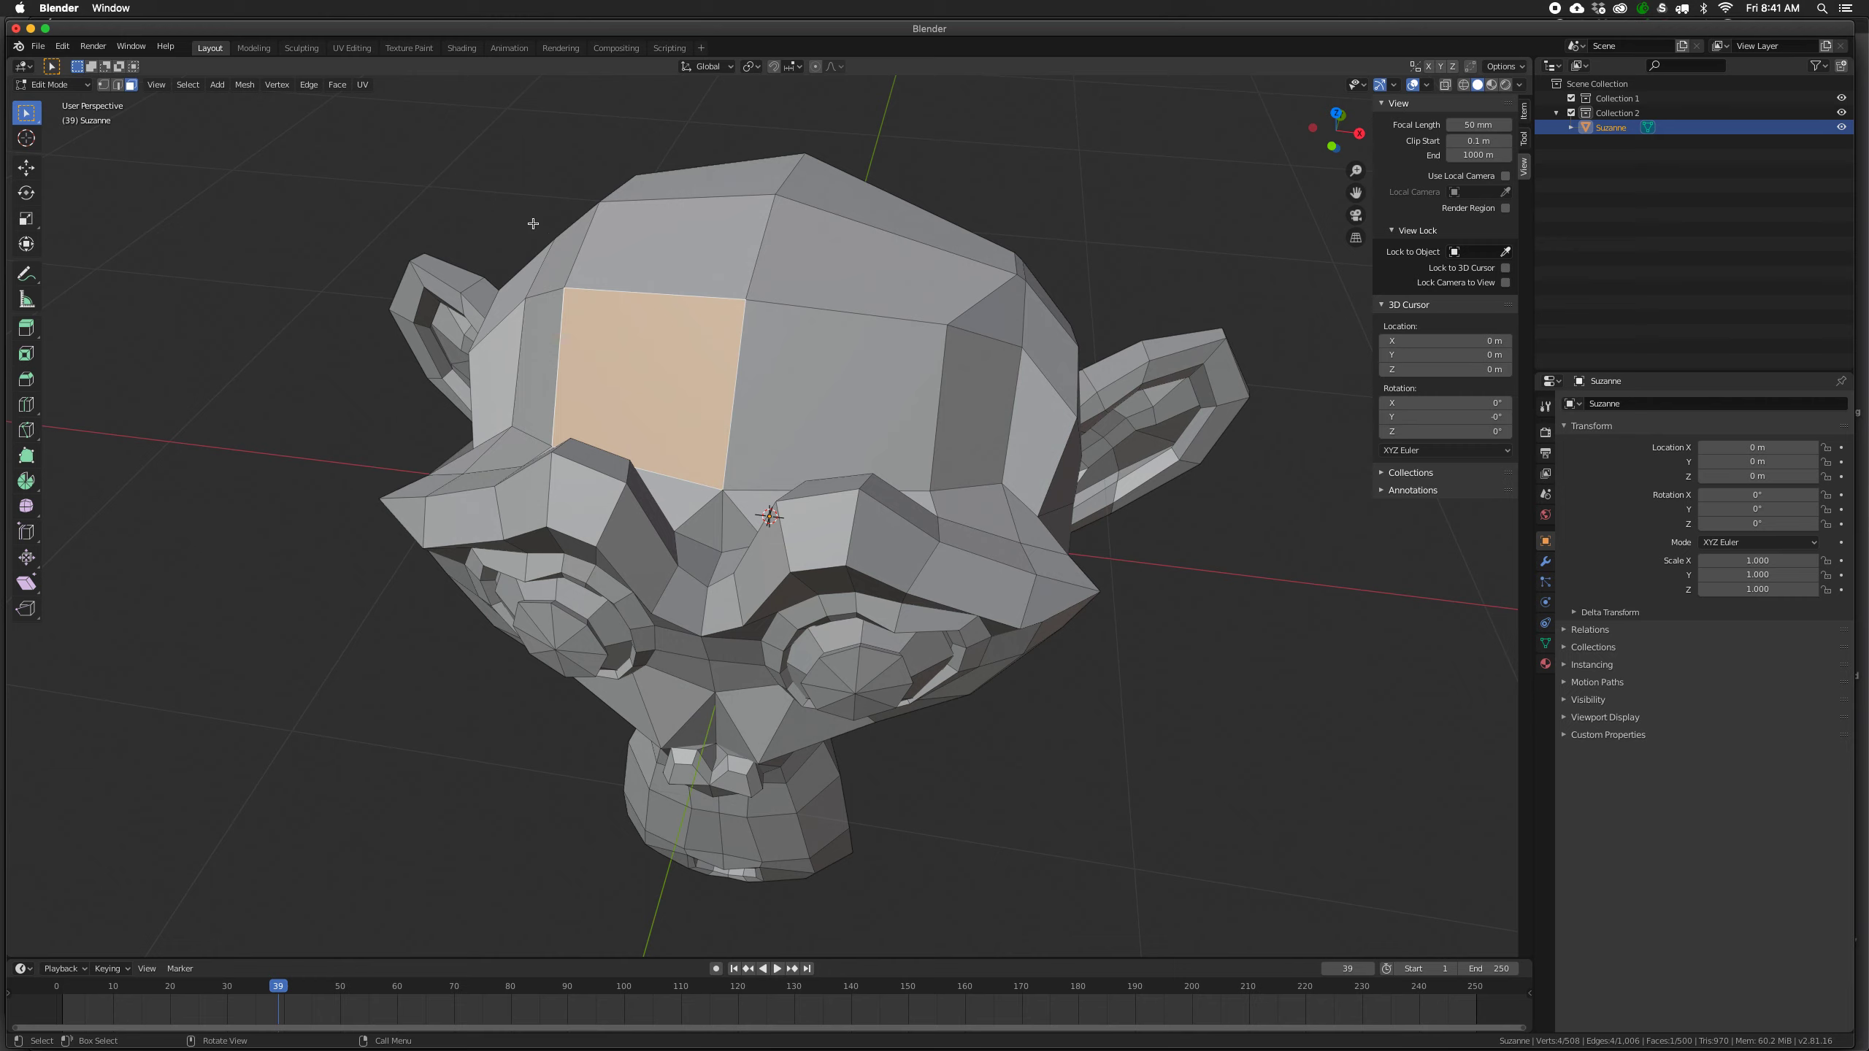
click(337, 85)
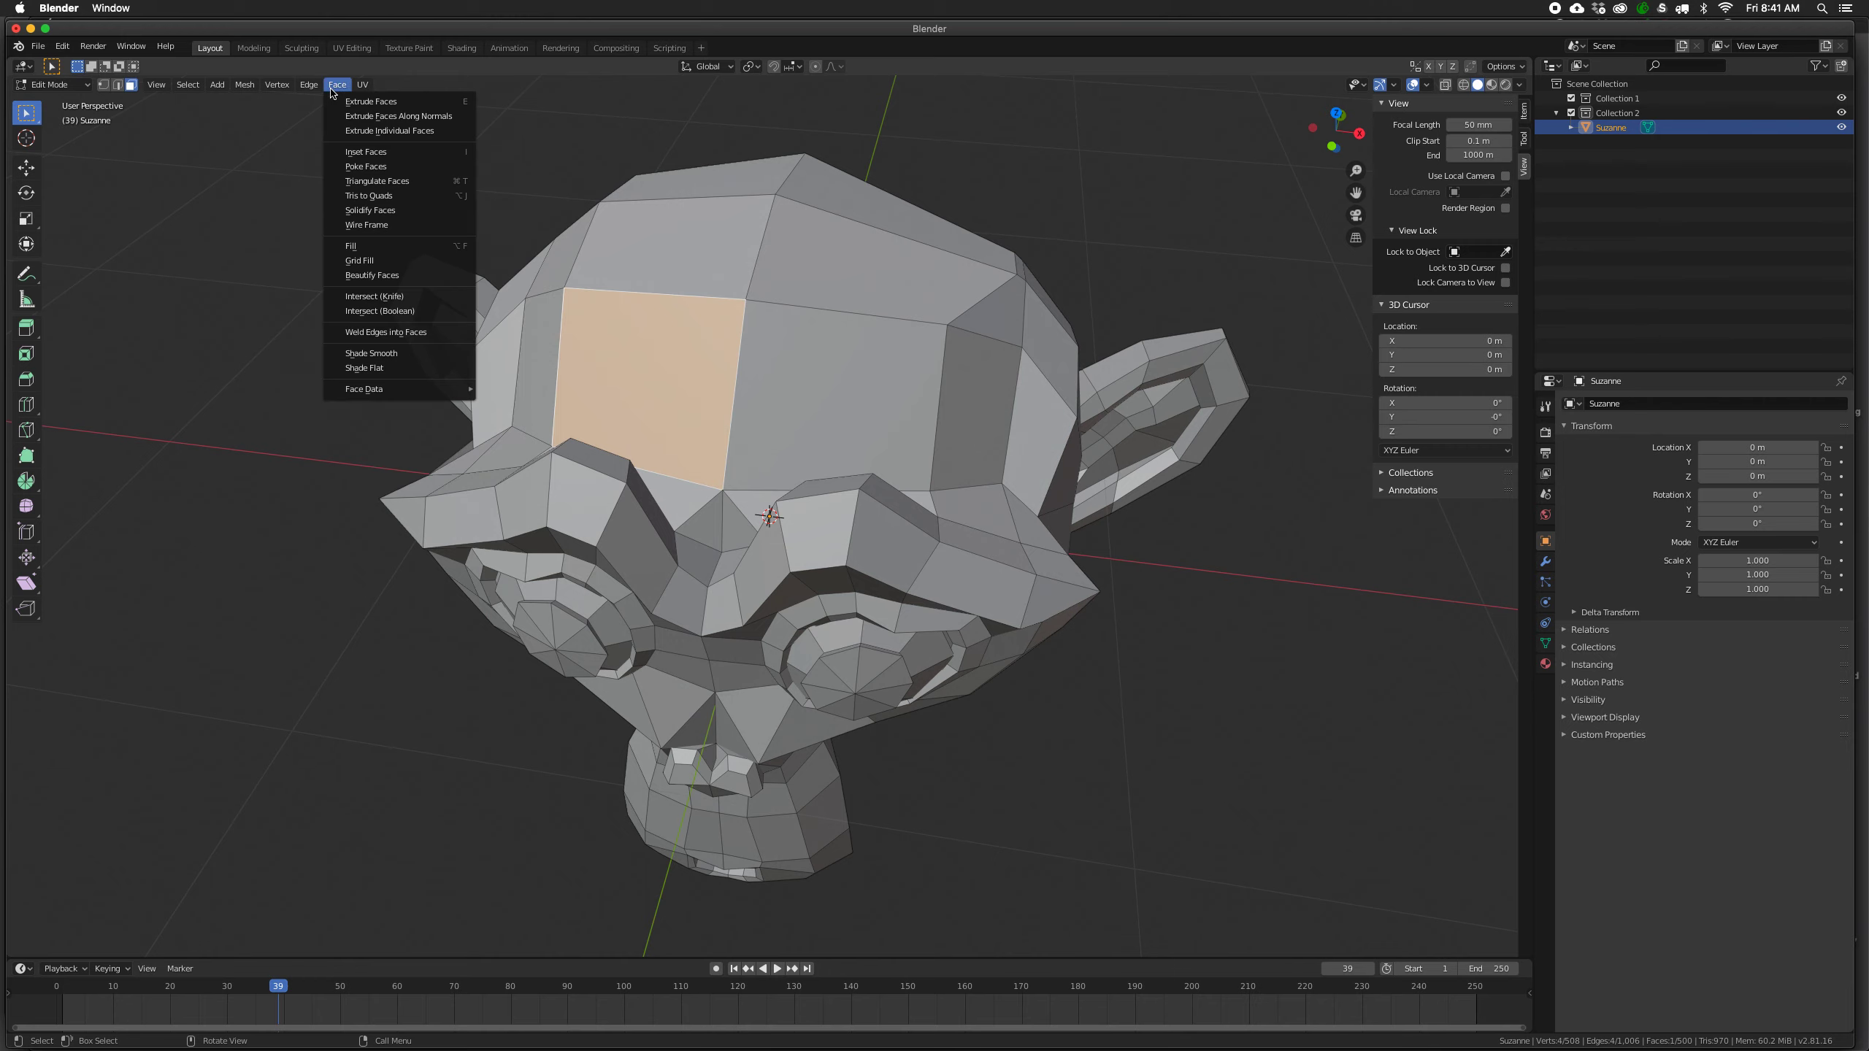
click(461, 160)
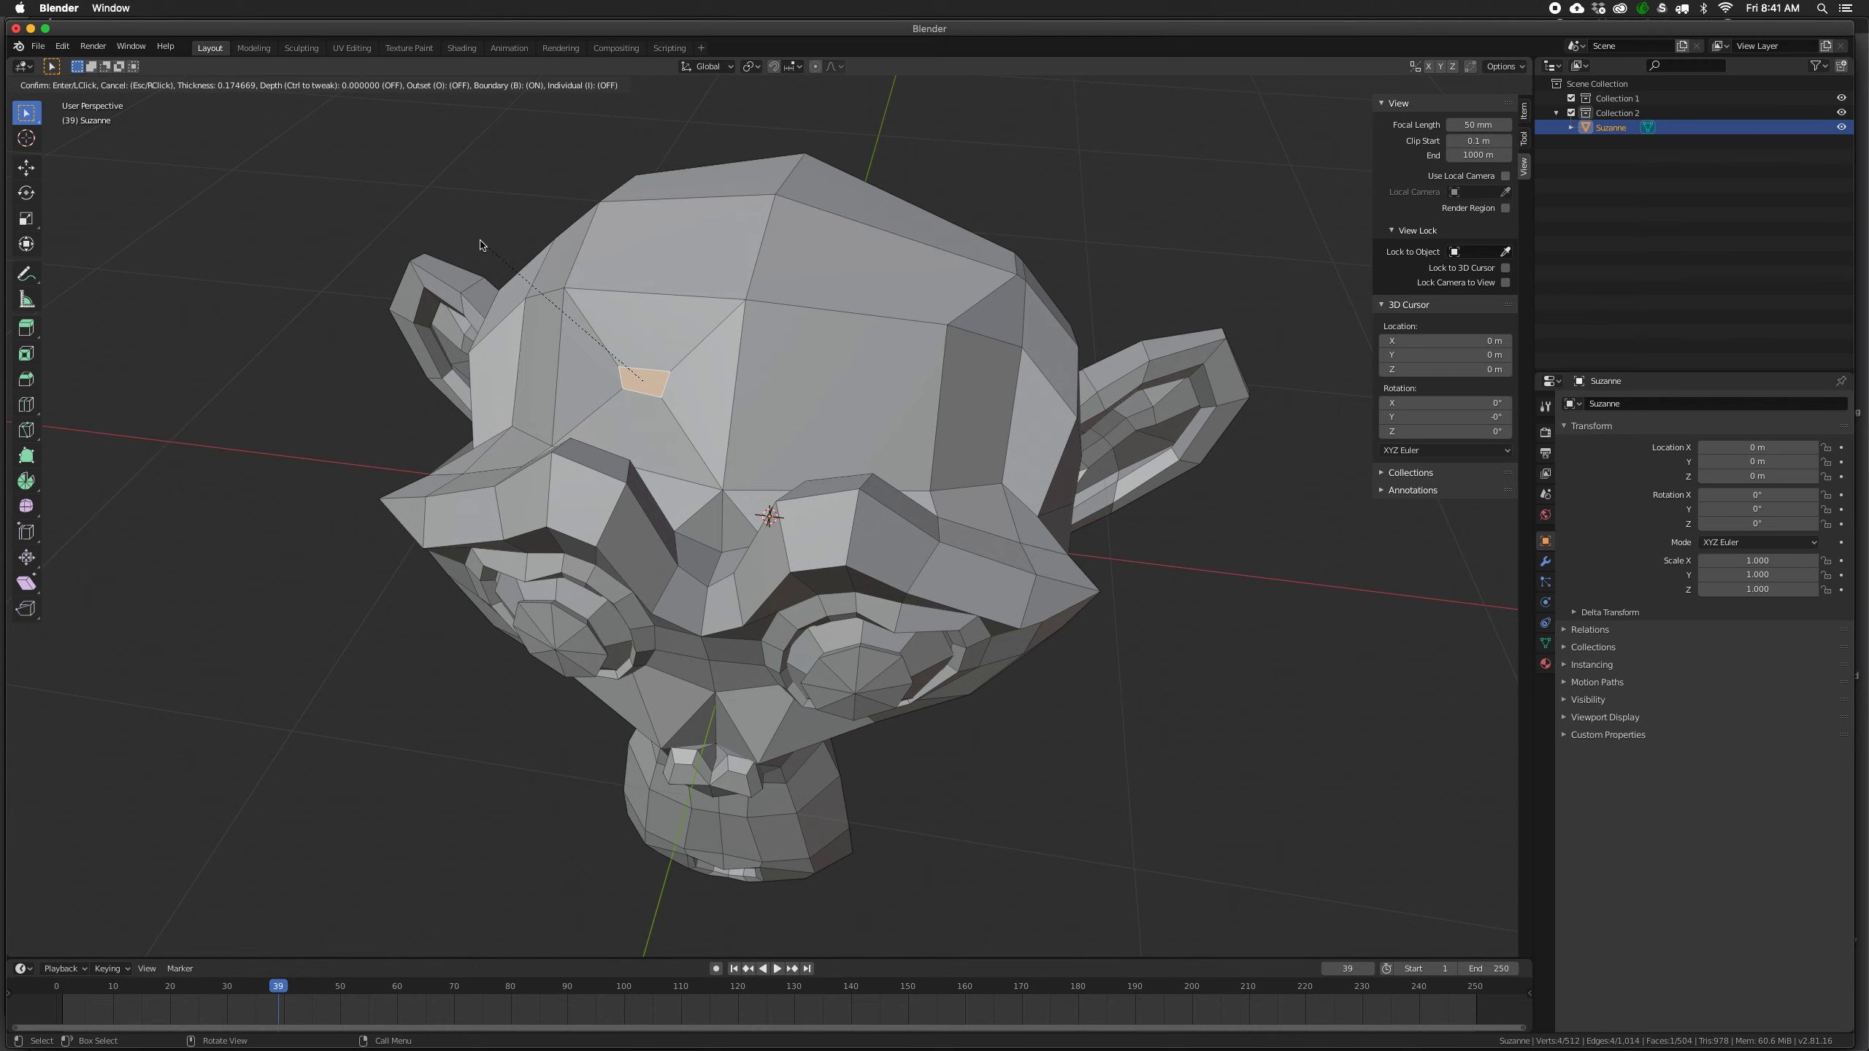
click(482, 248)
middle_drag(484, 250, 681, 345)
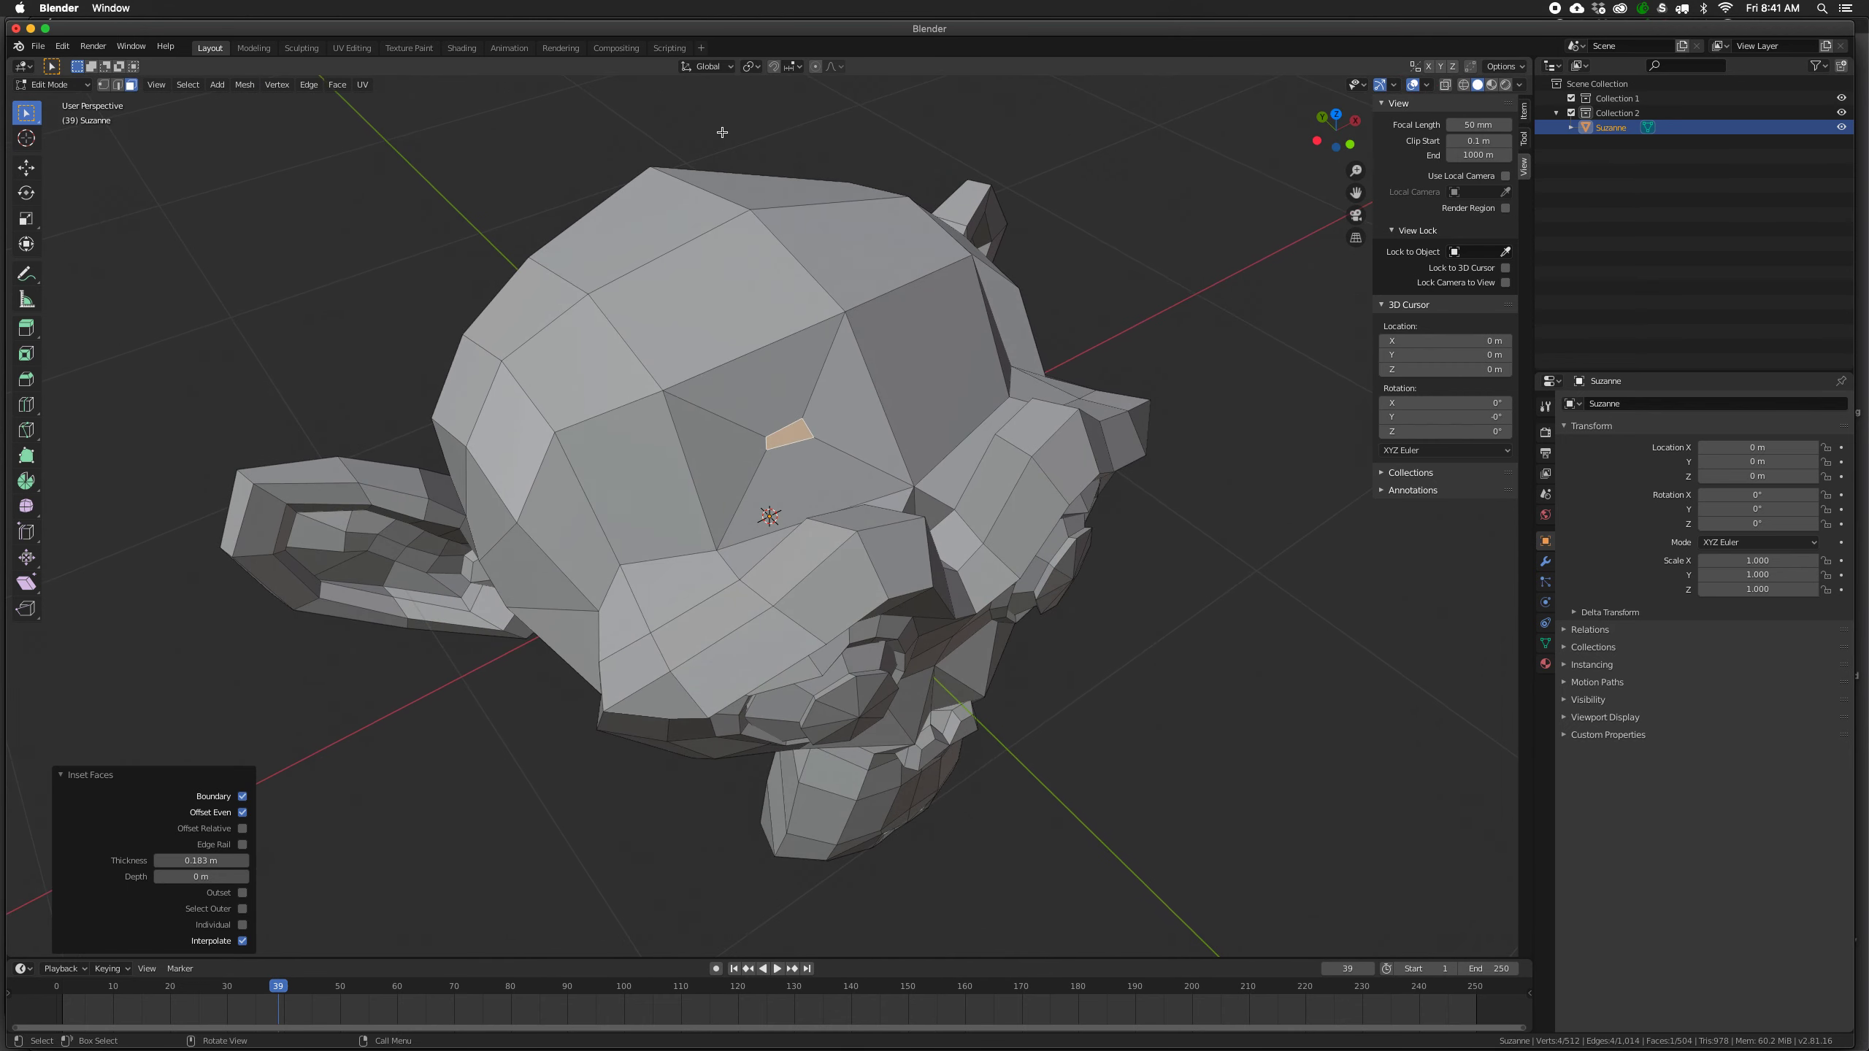
Move the small inset forehead face by about X -0.07 m, Y 0.02 m and Z -0.03 m.
middle_drag(786, 265, 789, 406)
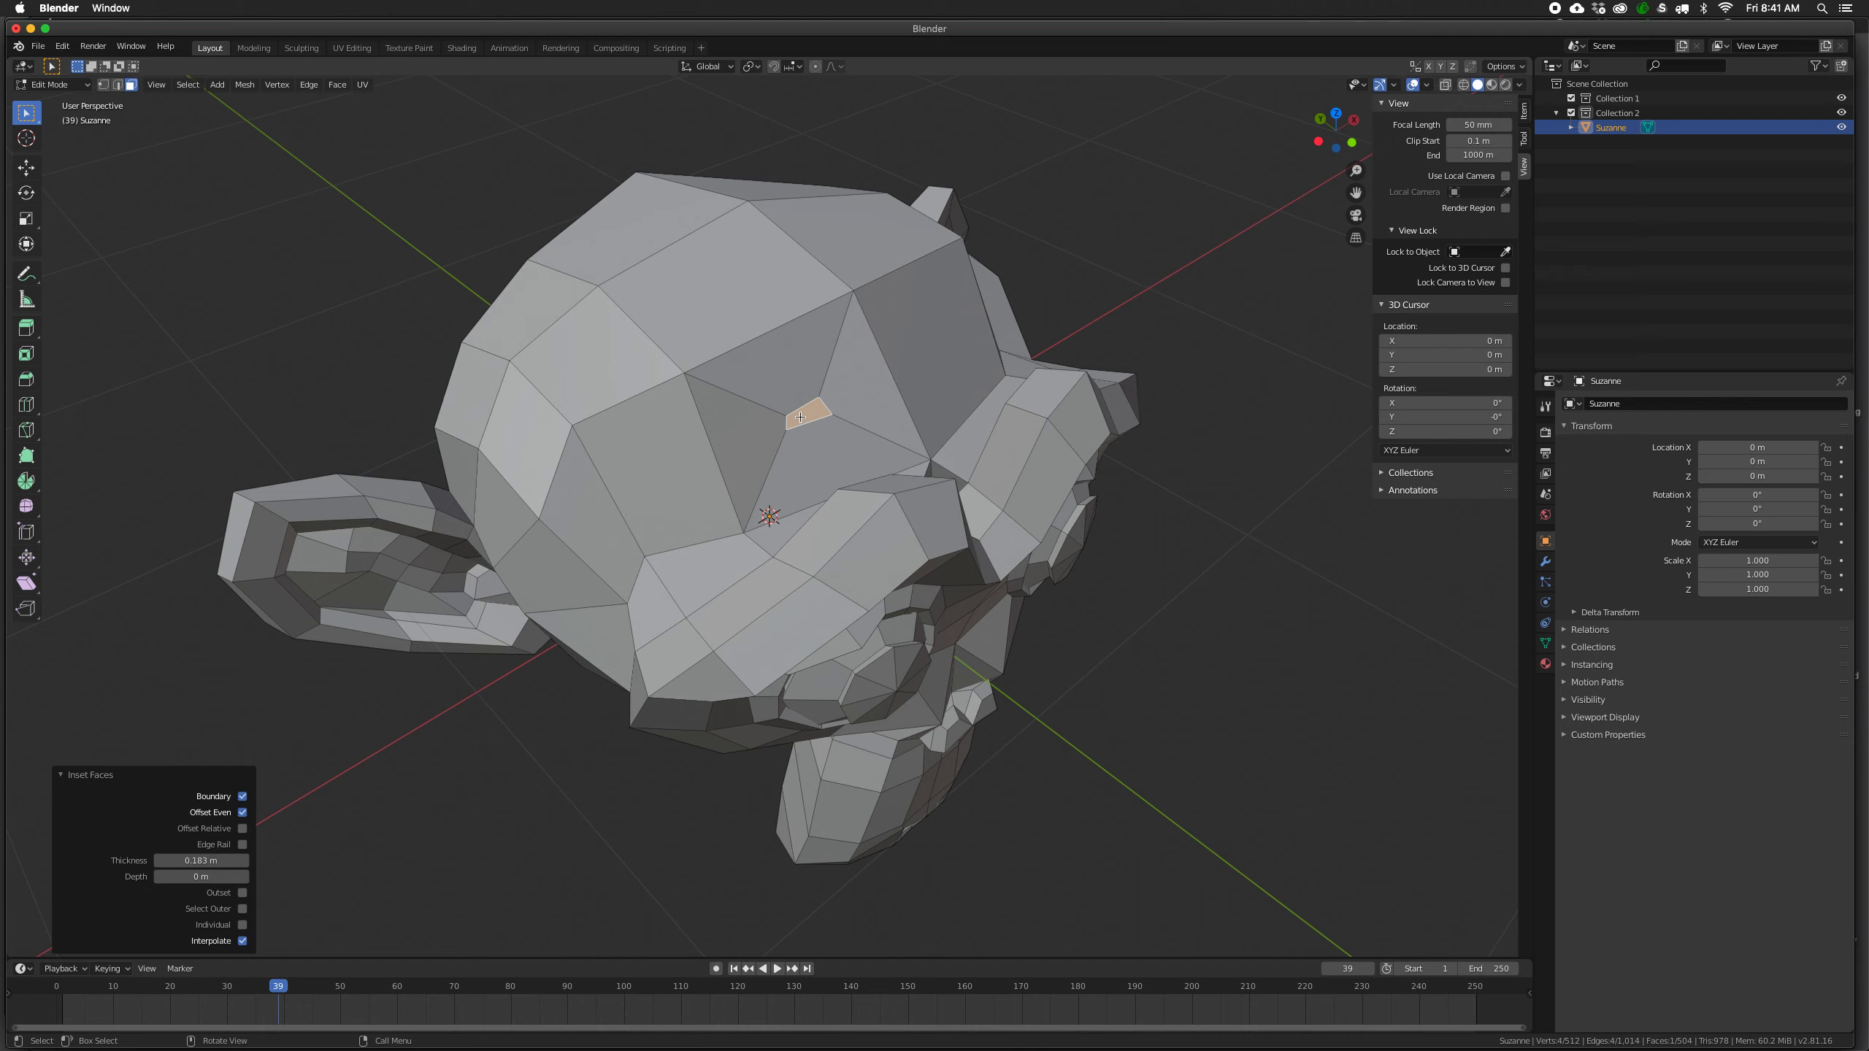
key(g)
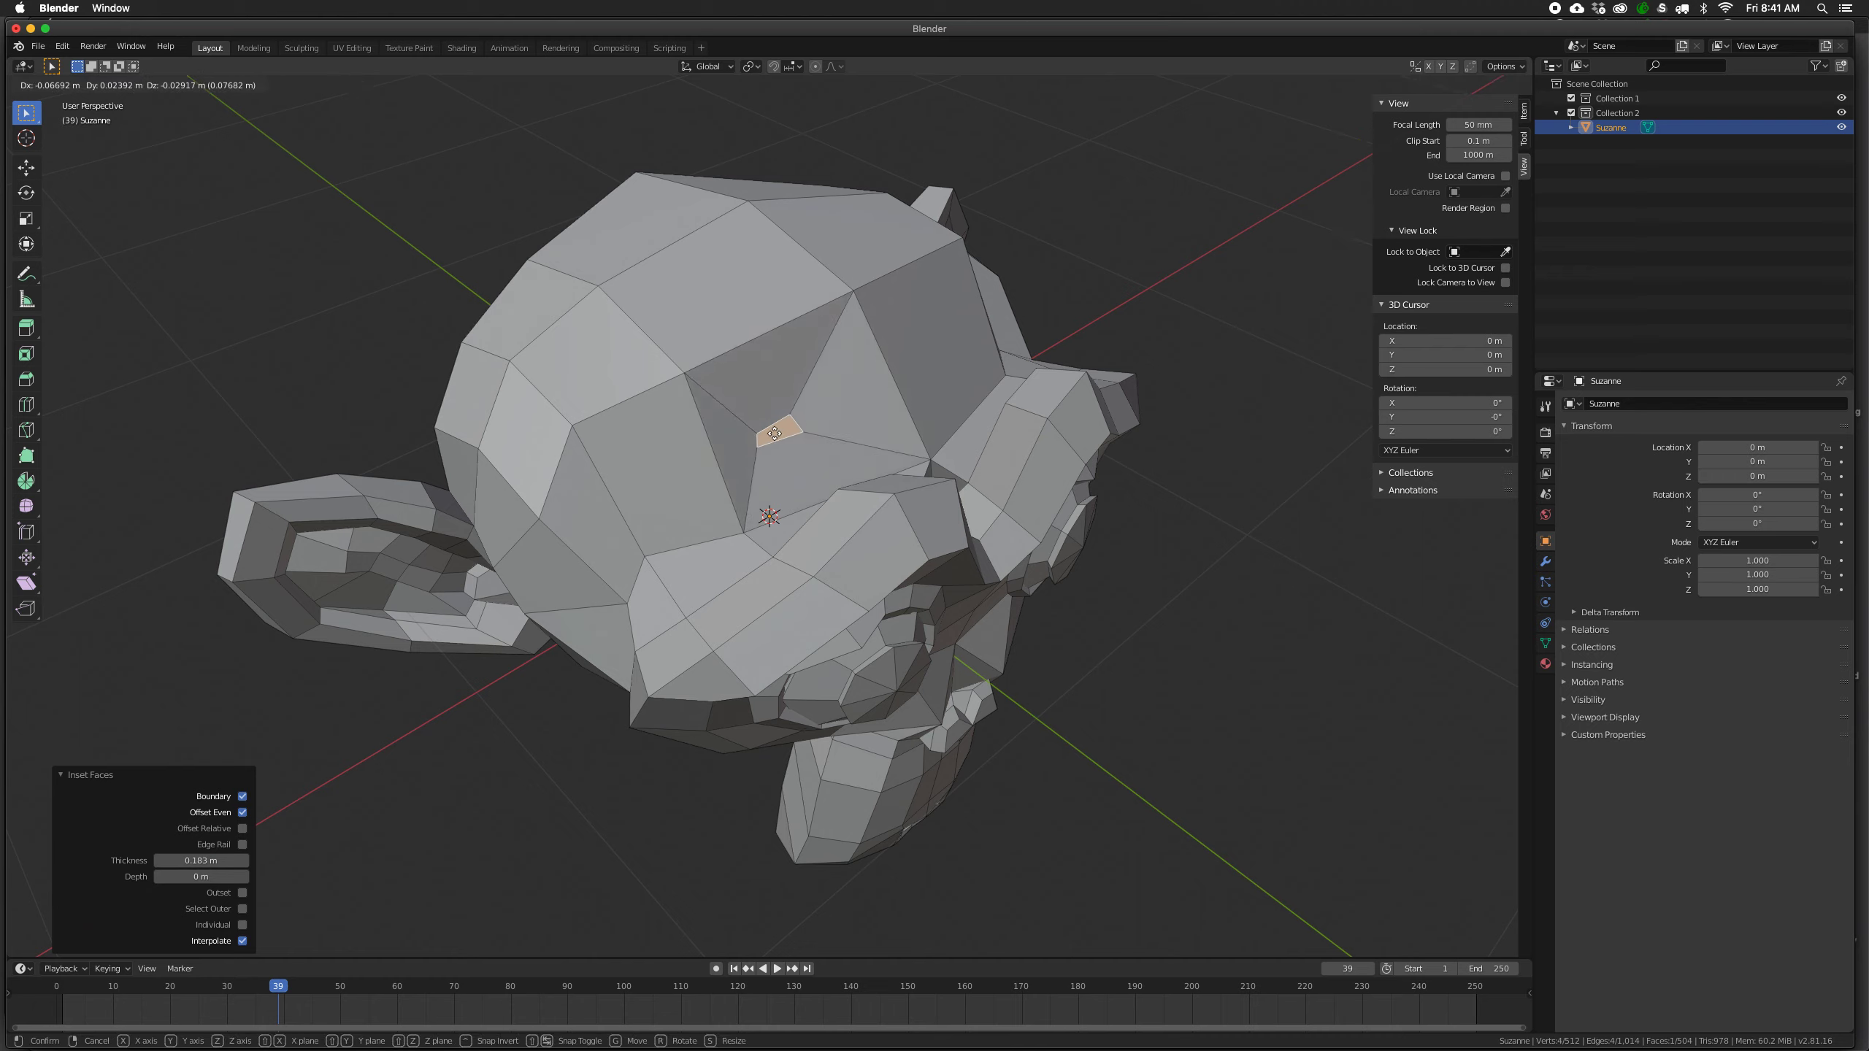
click(771, 427)
Inset the large face on the upper back of the head with a thickness of about 0.086 m.
middle_drag(771, 427, 789, 300)
click(702, 328)
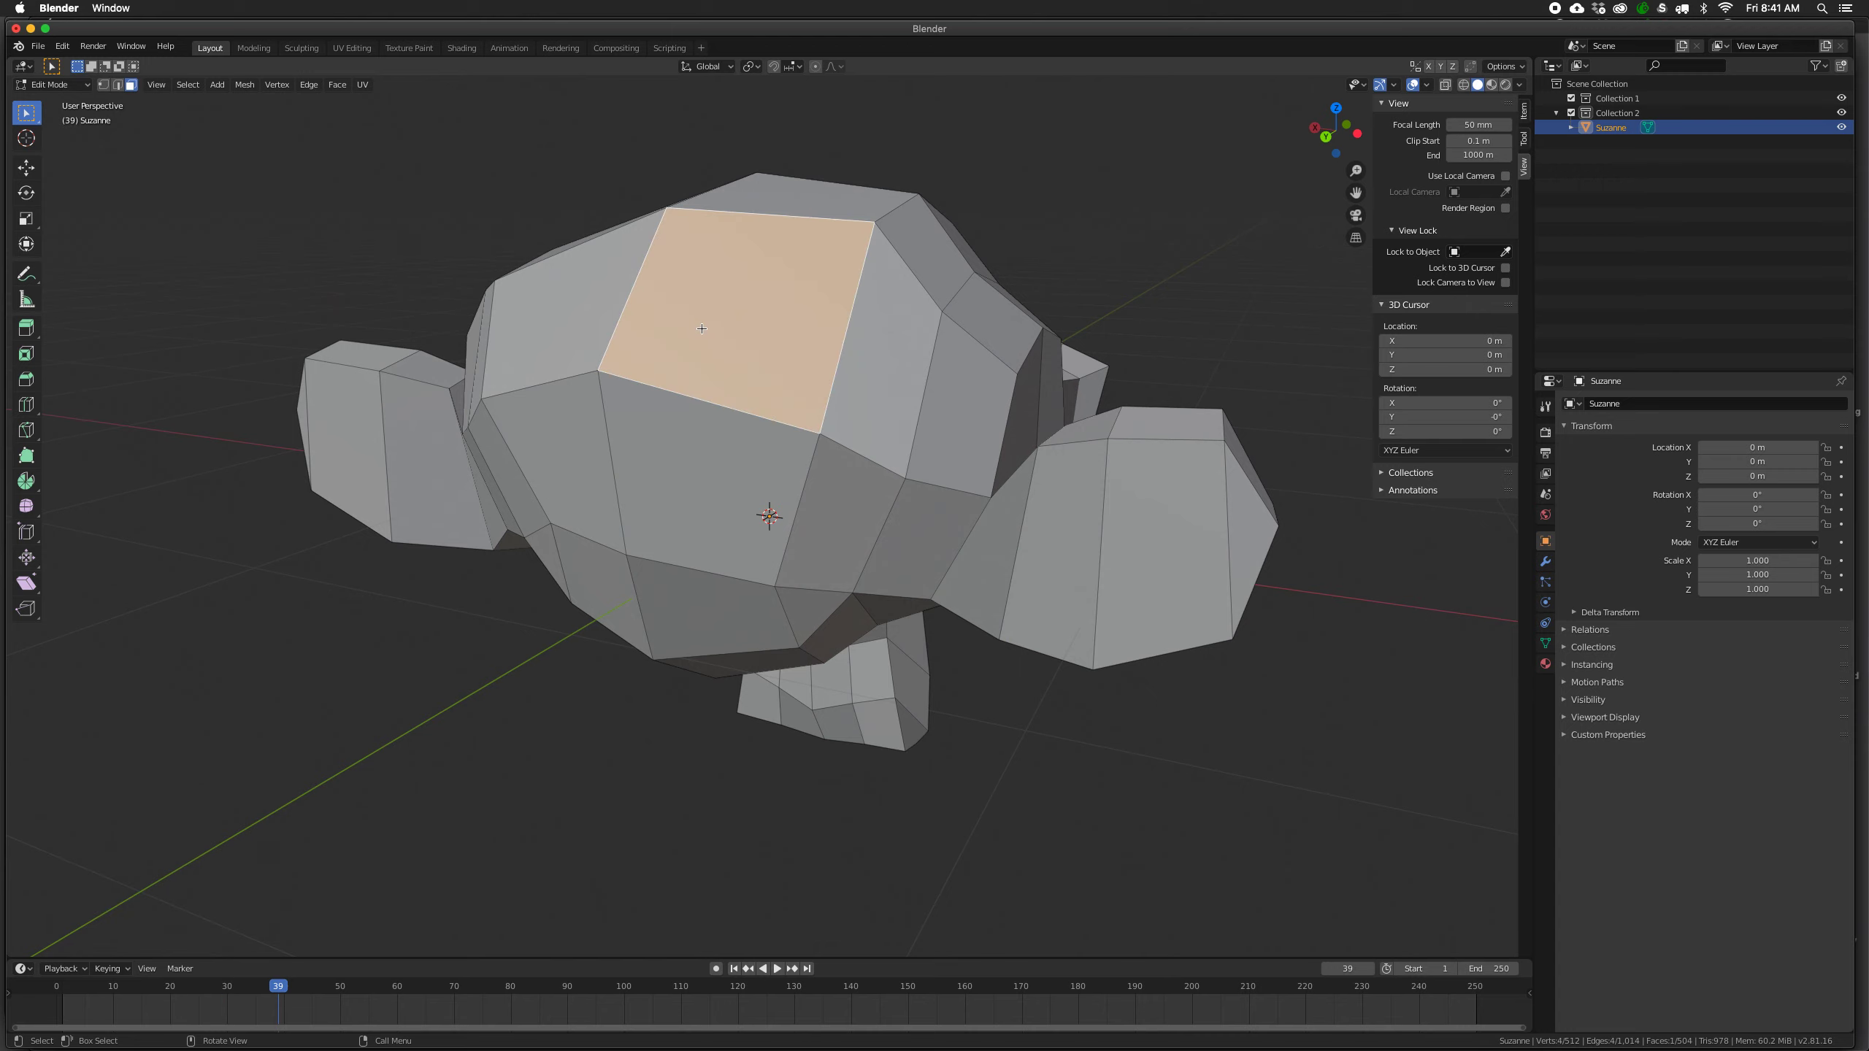
key(i)
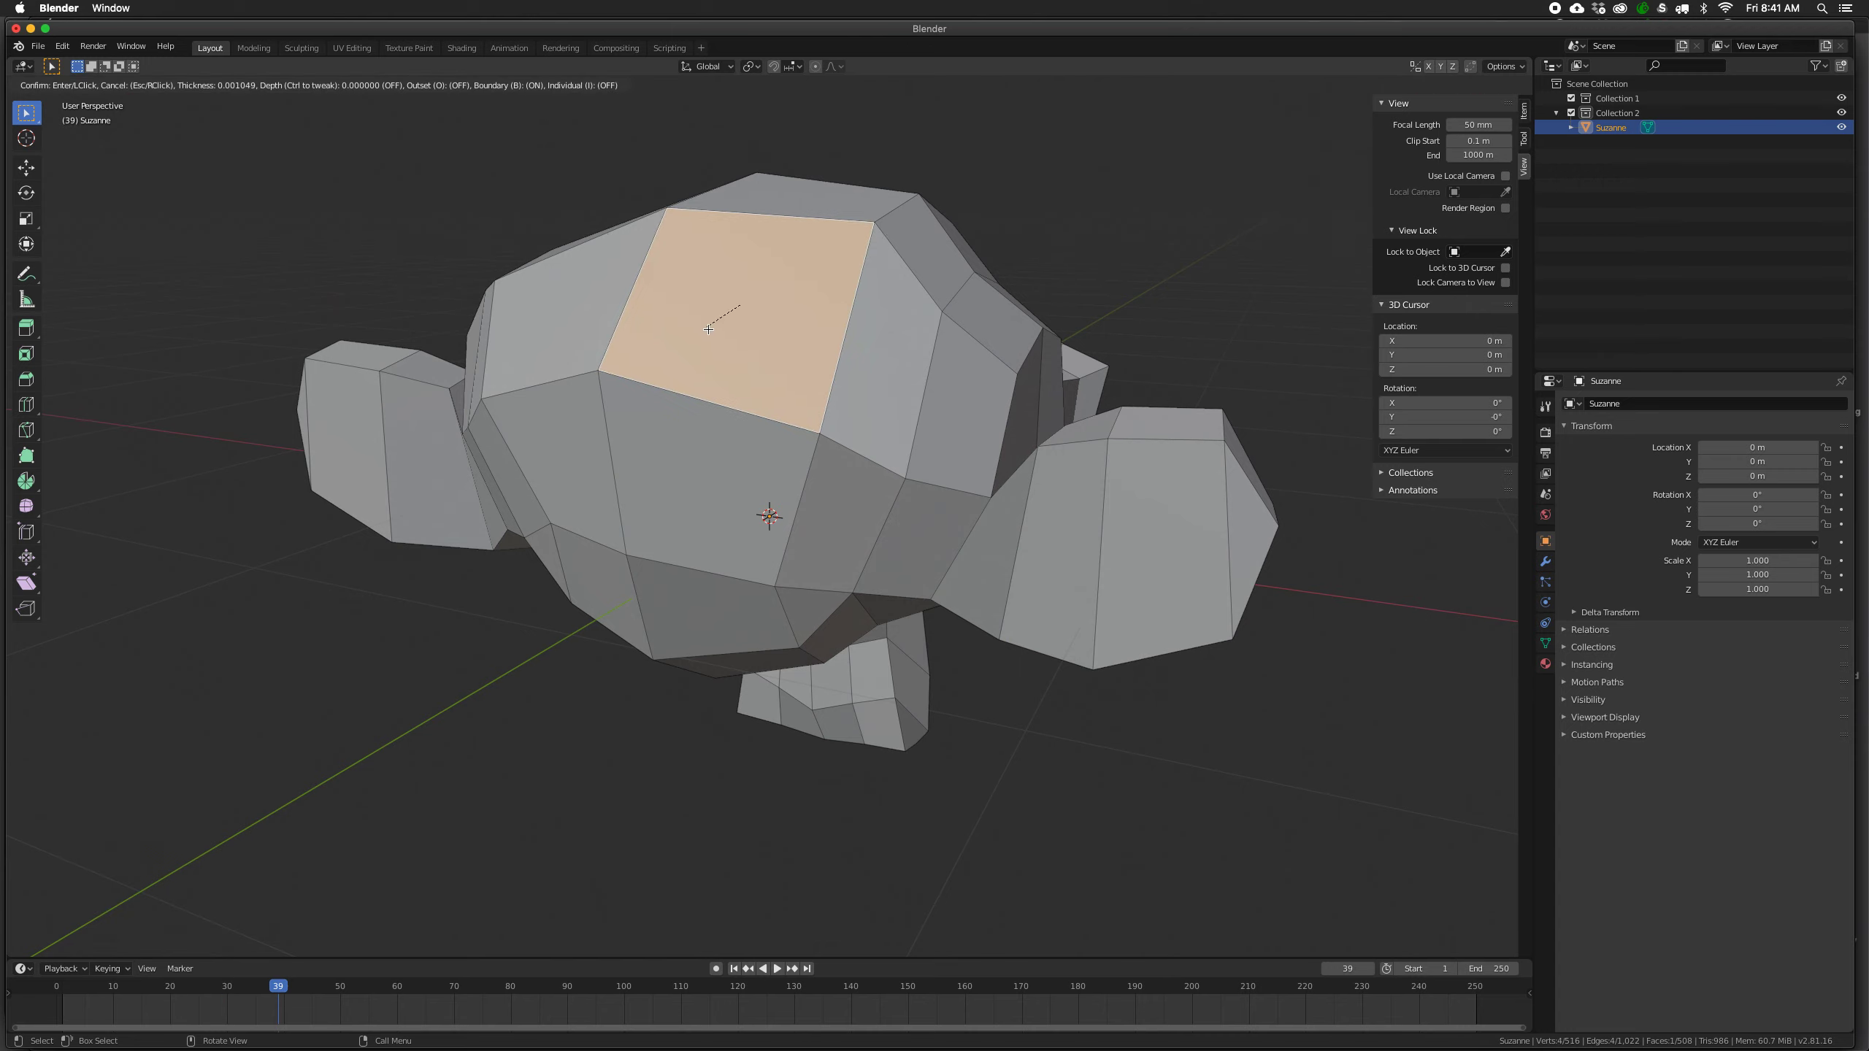
click(740, 303)
middle_drag(741, 303, 730, 370)
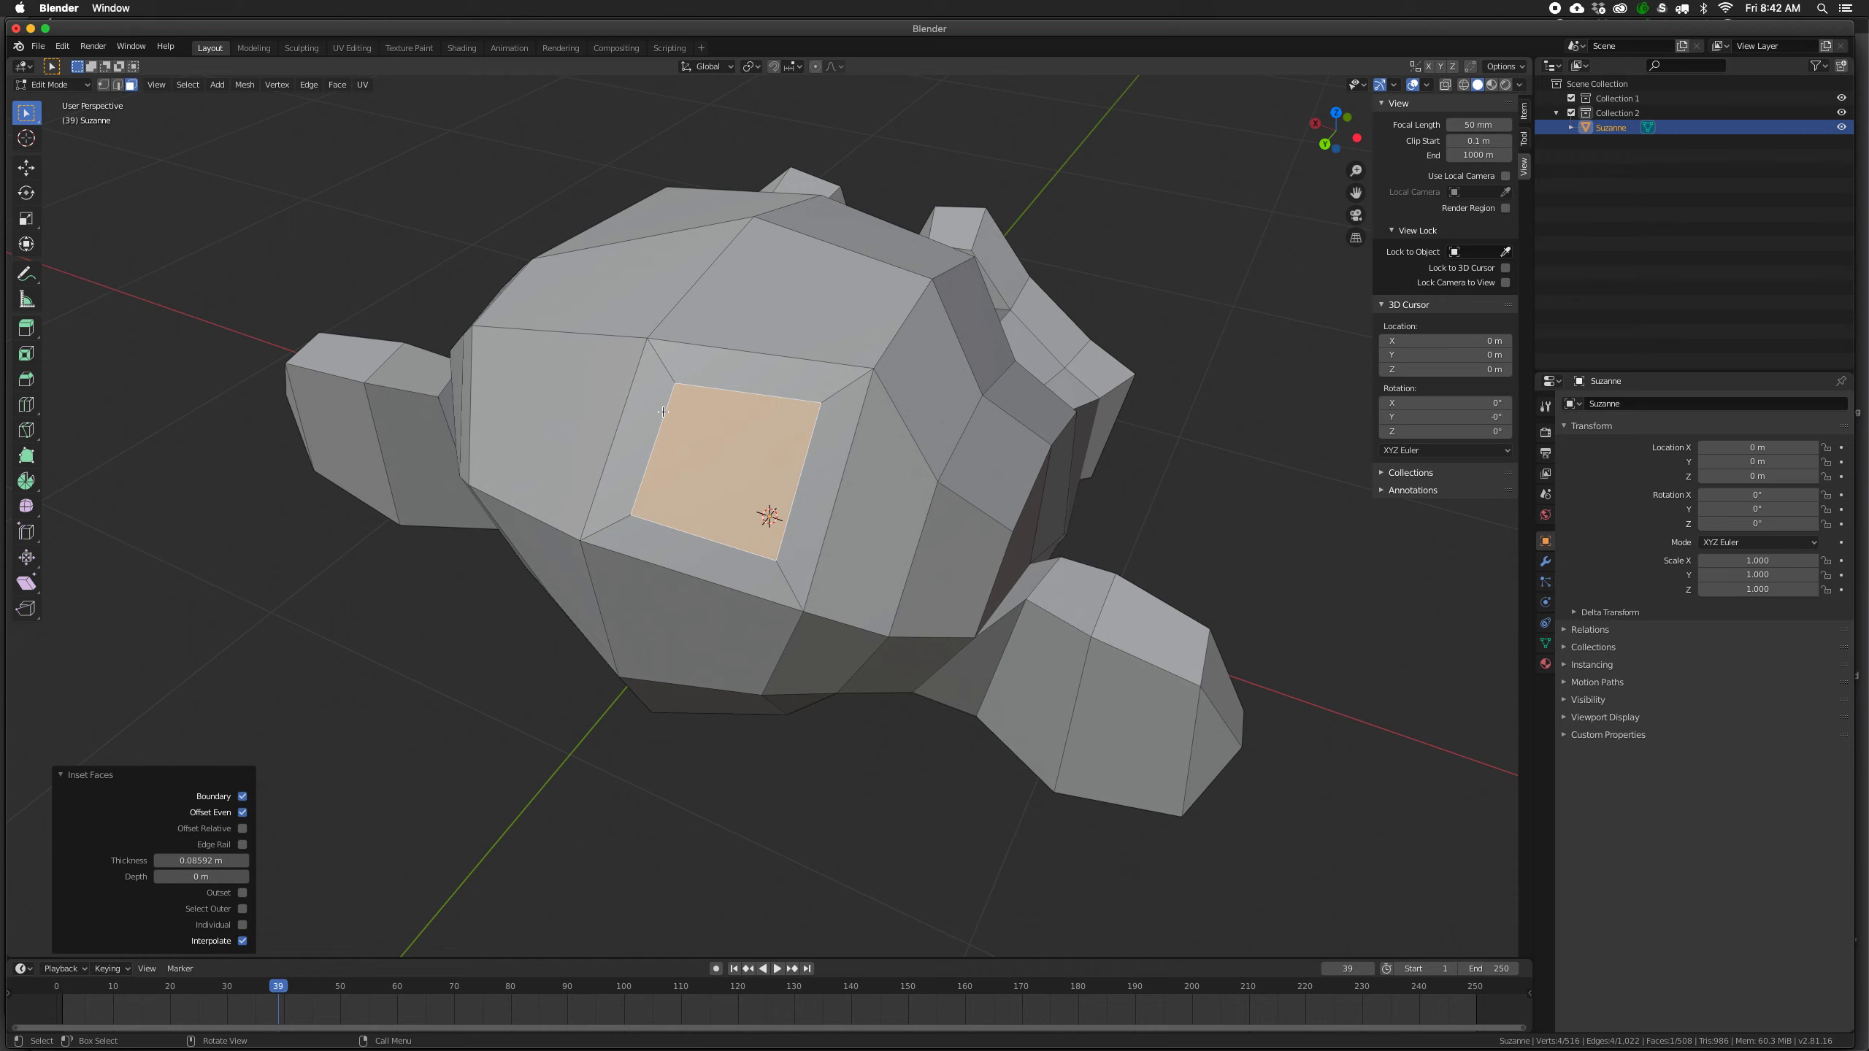
Try Poke Faces on the large face in the middle of the back of the head, and undo it.
middle_drag(668, 410, 793, 448)
click(651, 479)
click(757, 433)
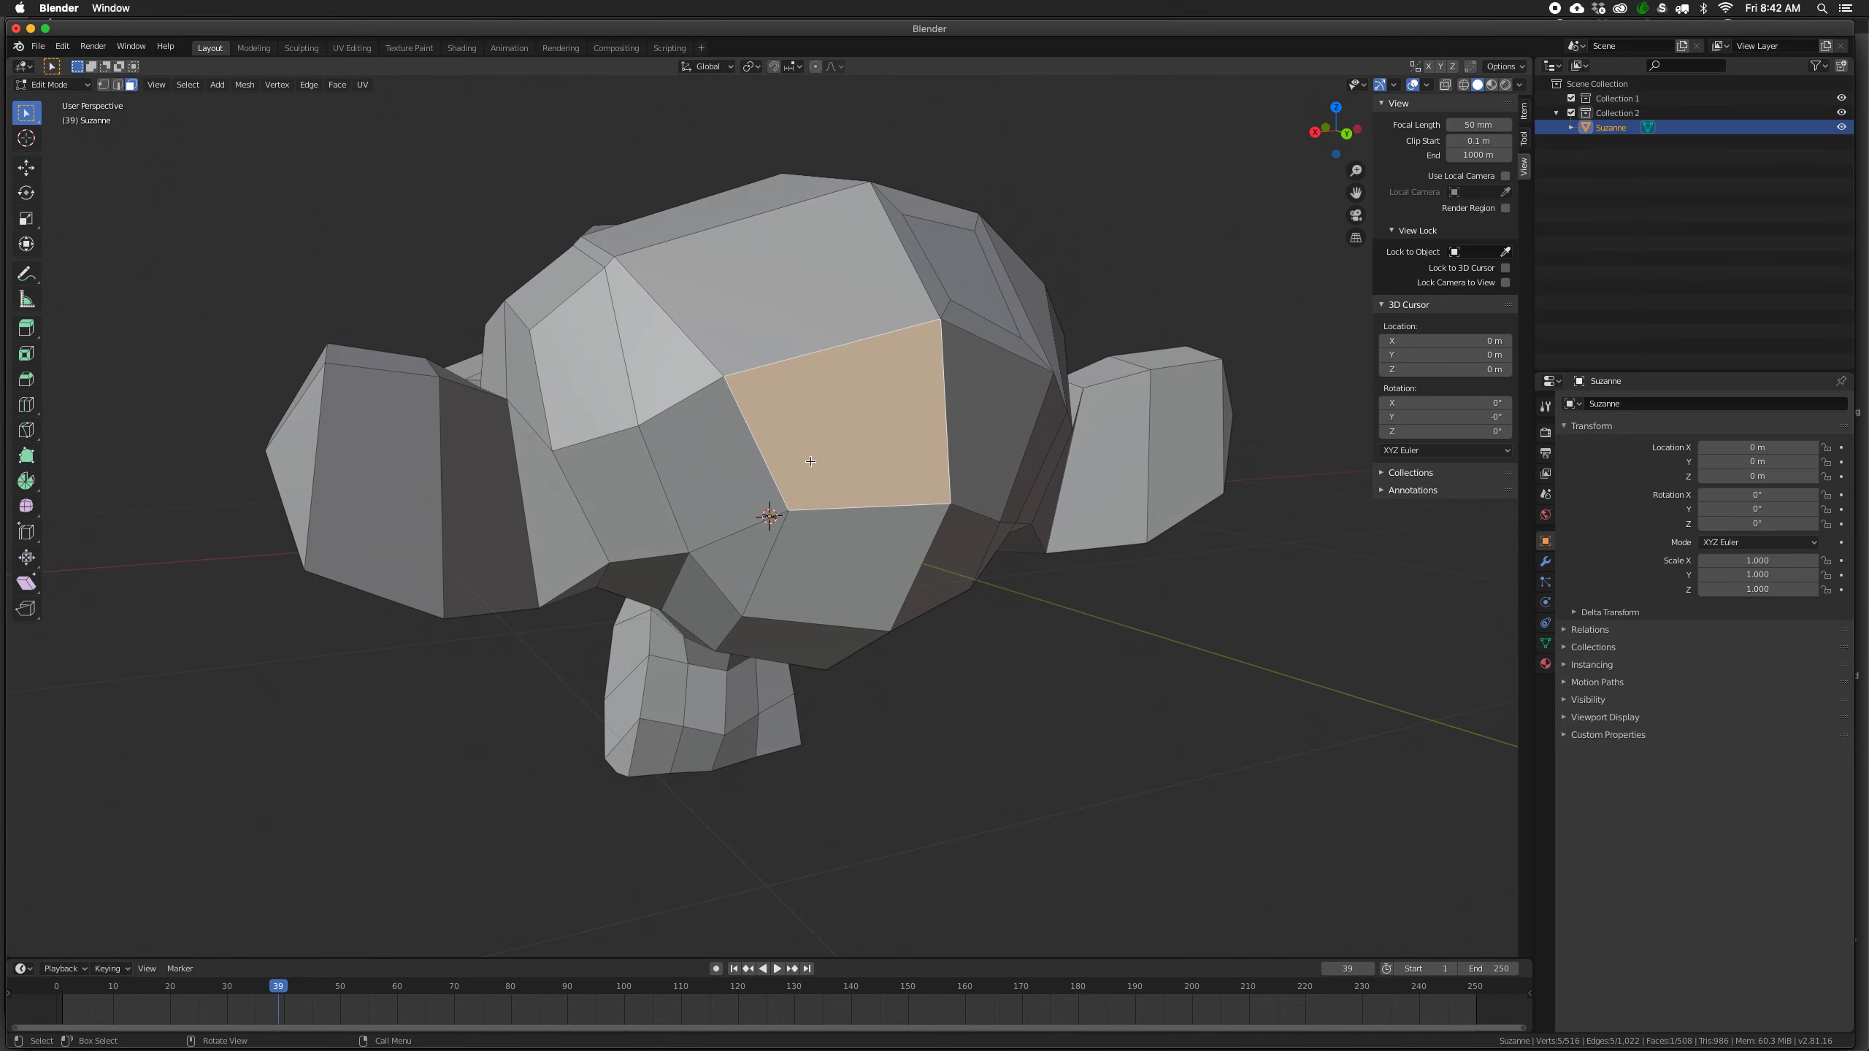
click(337, 84)
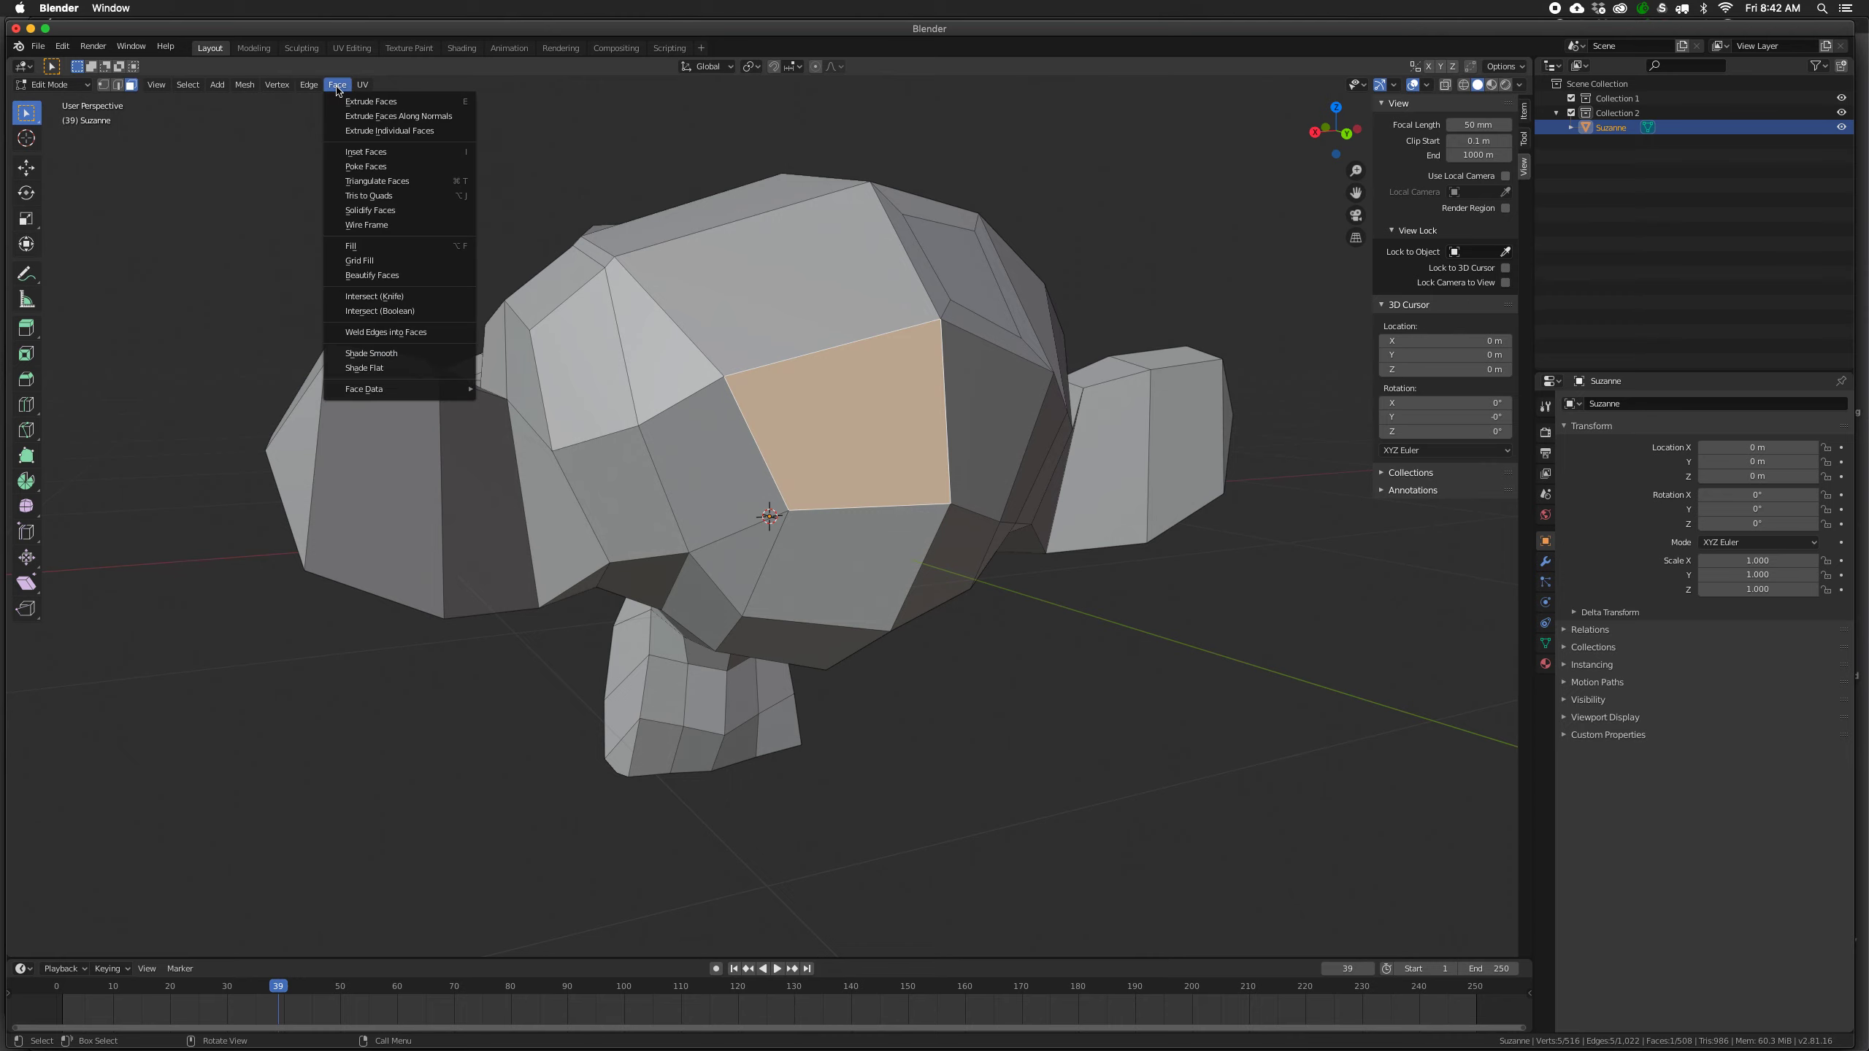
click(370, 167)
middle_drag(796, 426, 789, 404)
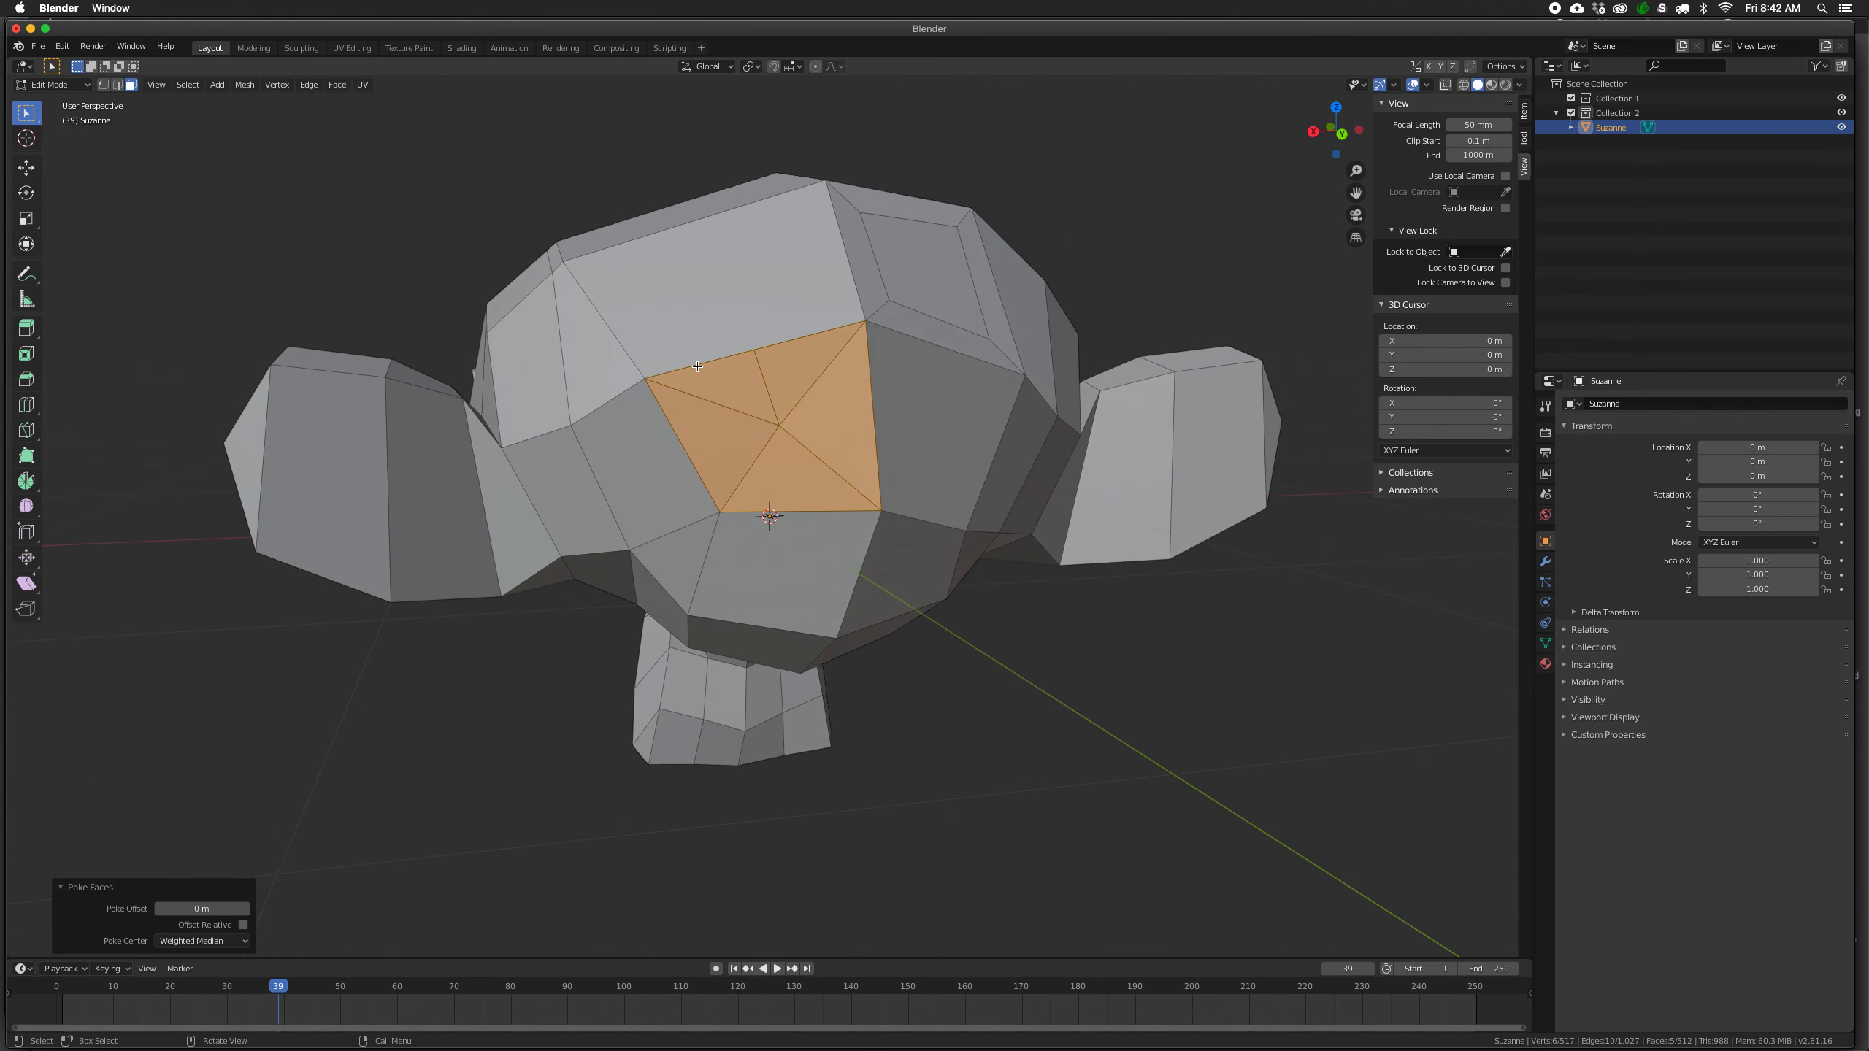
key(super+z)
middle_drag(696, 366, 728, 369)
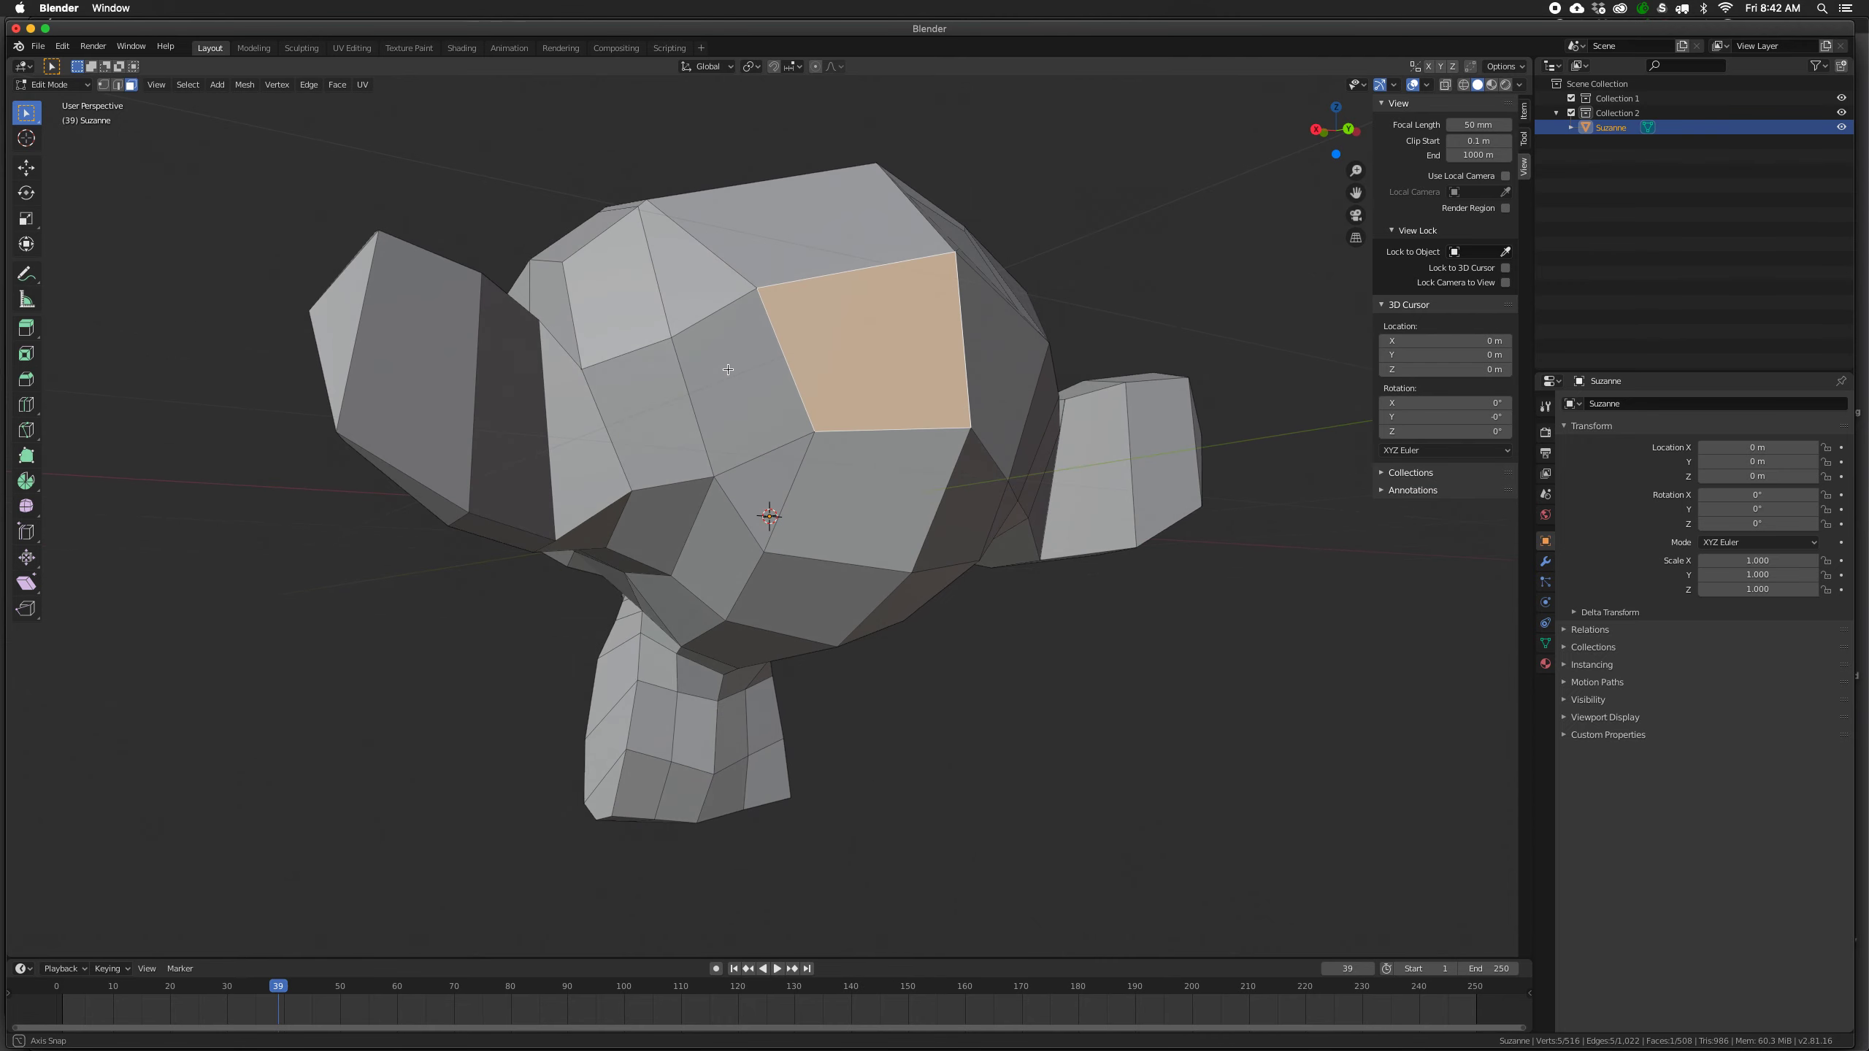
Poke the large outer face on the back of the ear so that it splits into triangles meeting at its centre.
click(401, 348)
middle_drag(401, 348, 334, 128)
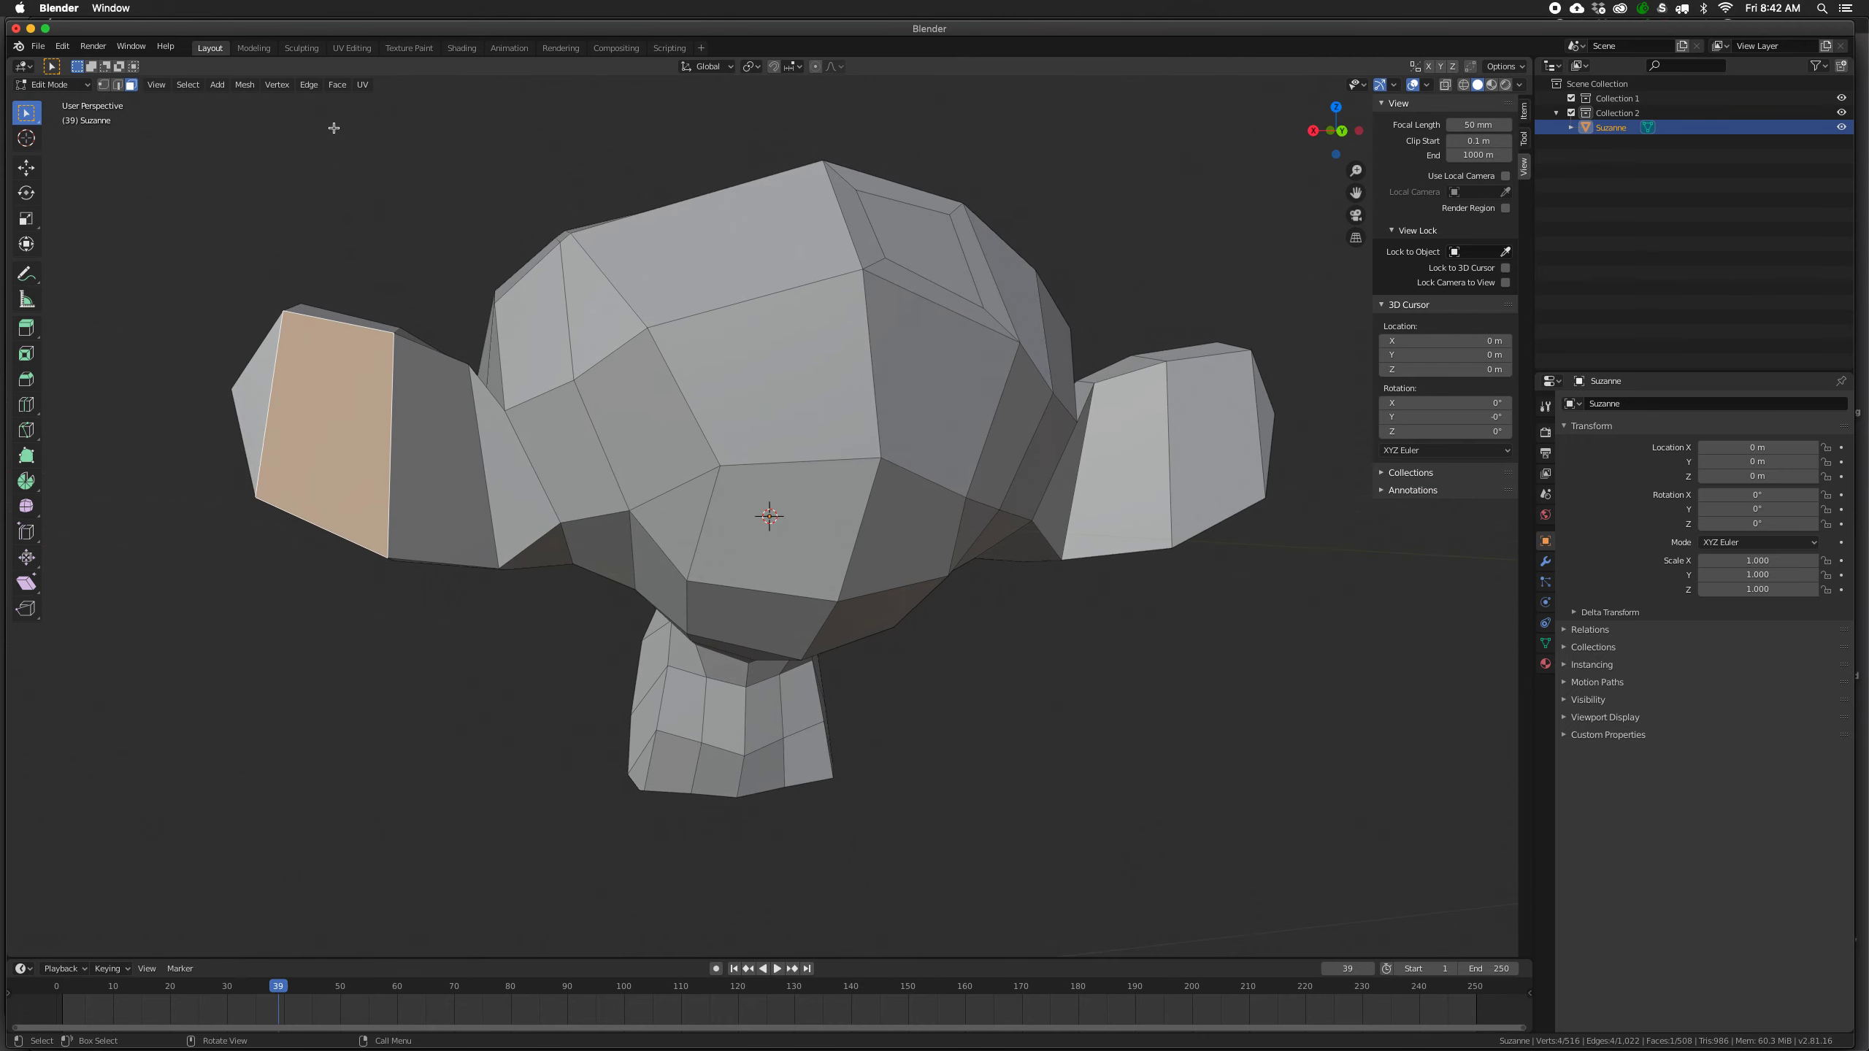
click(338, 85)
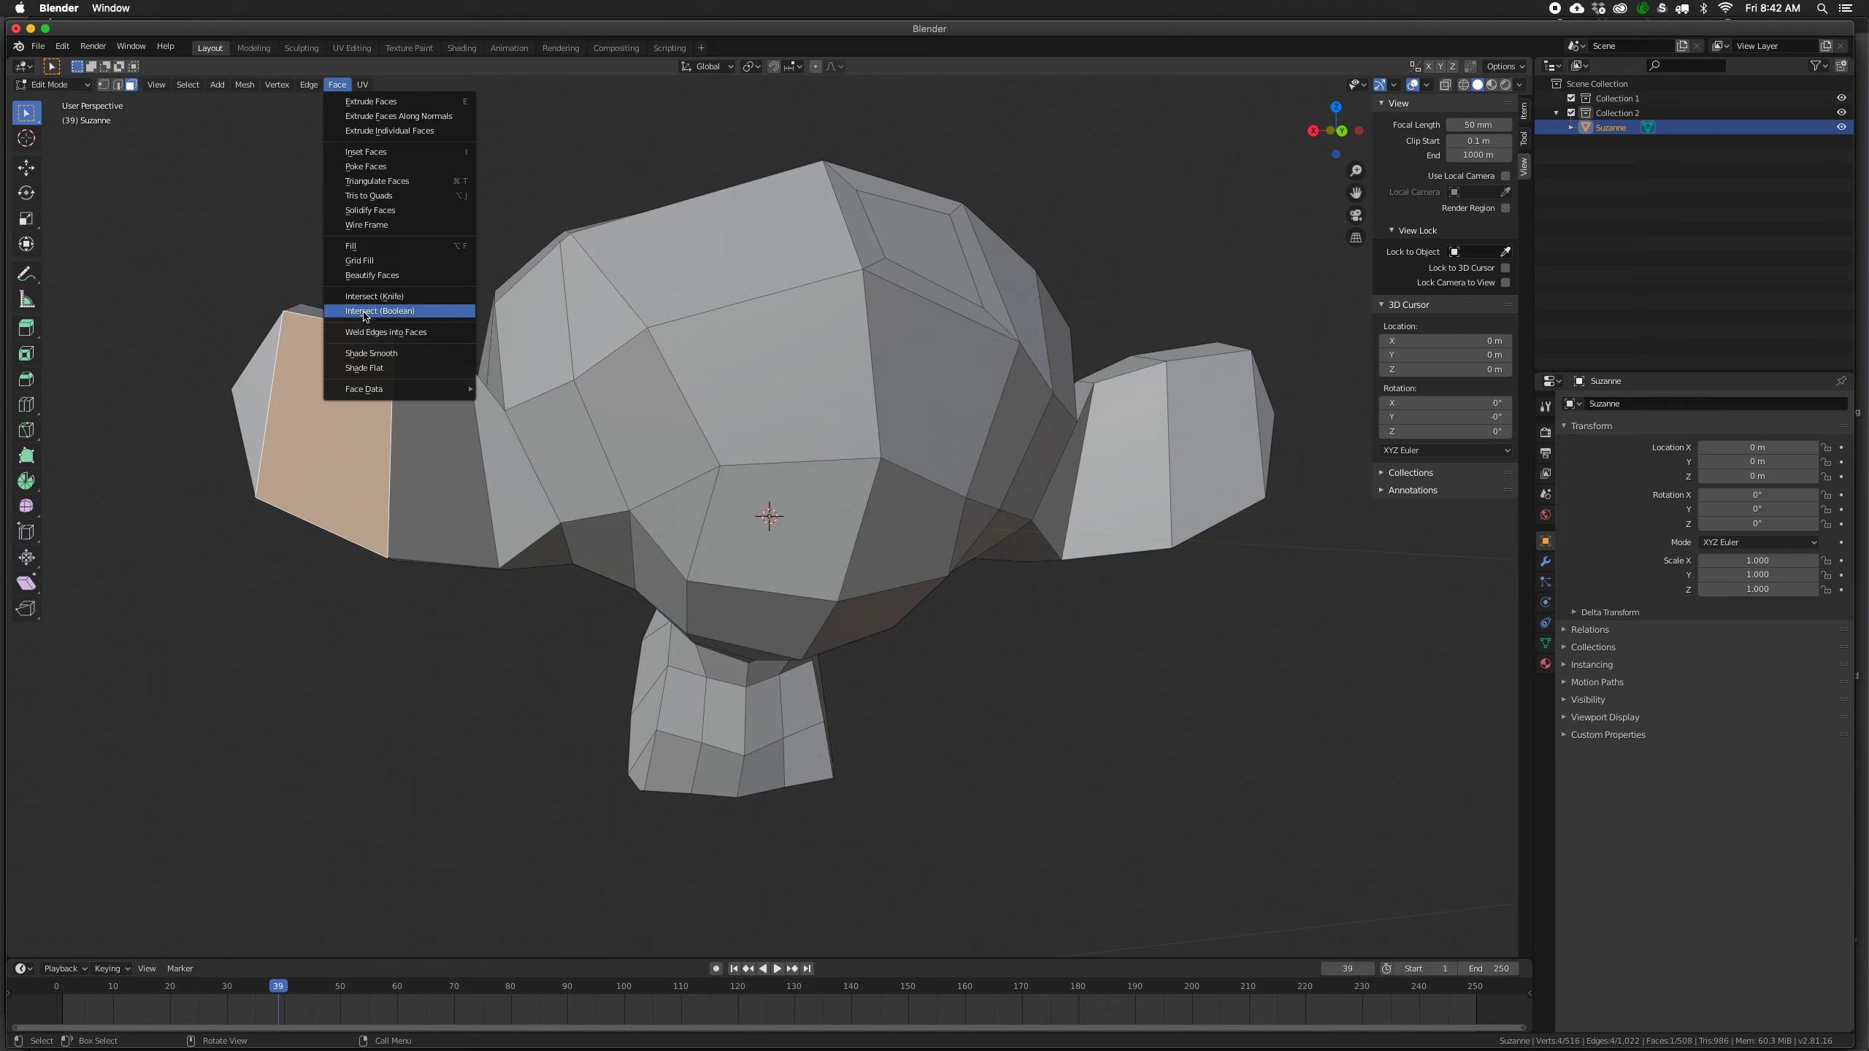
click(374, 172)
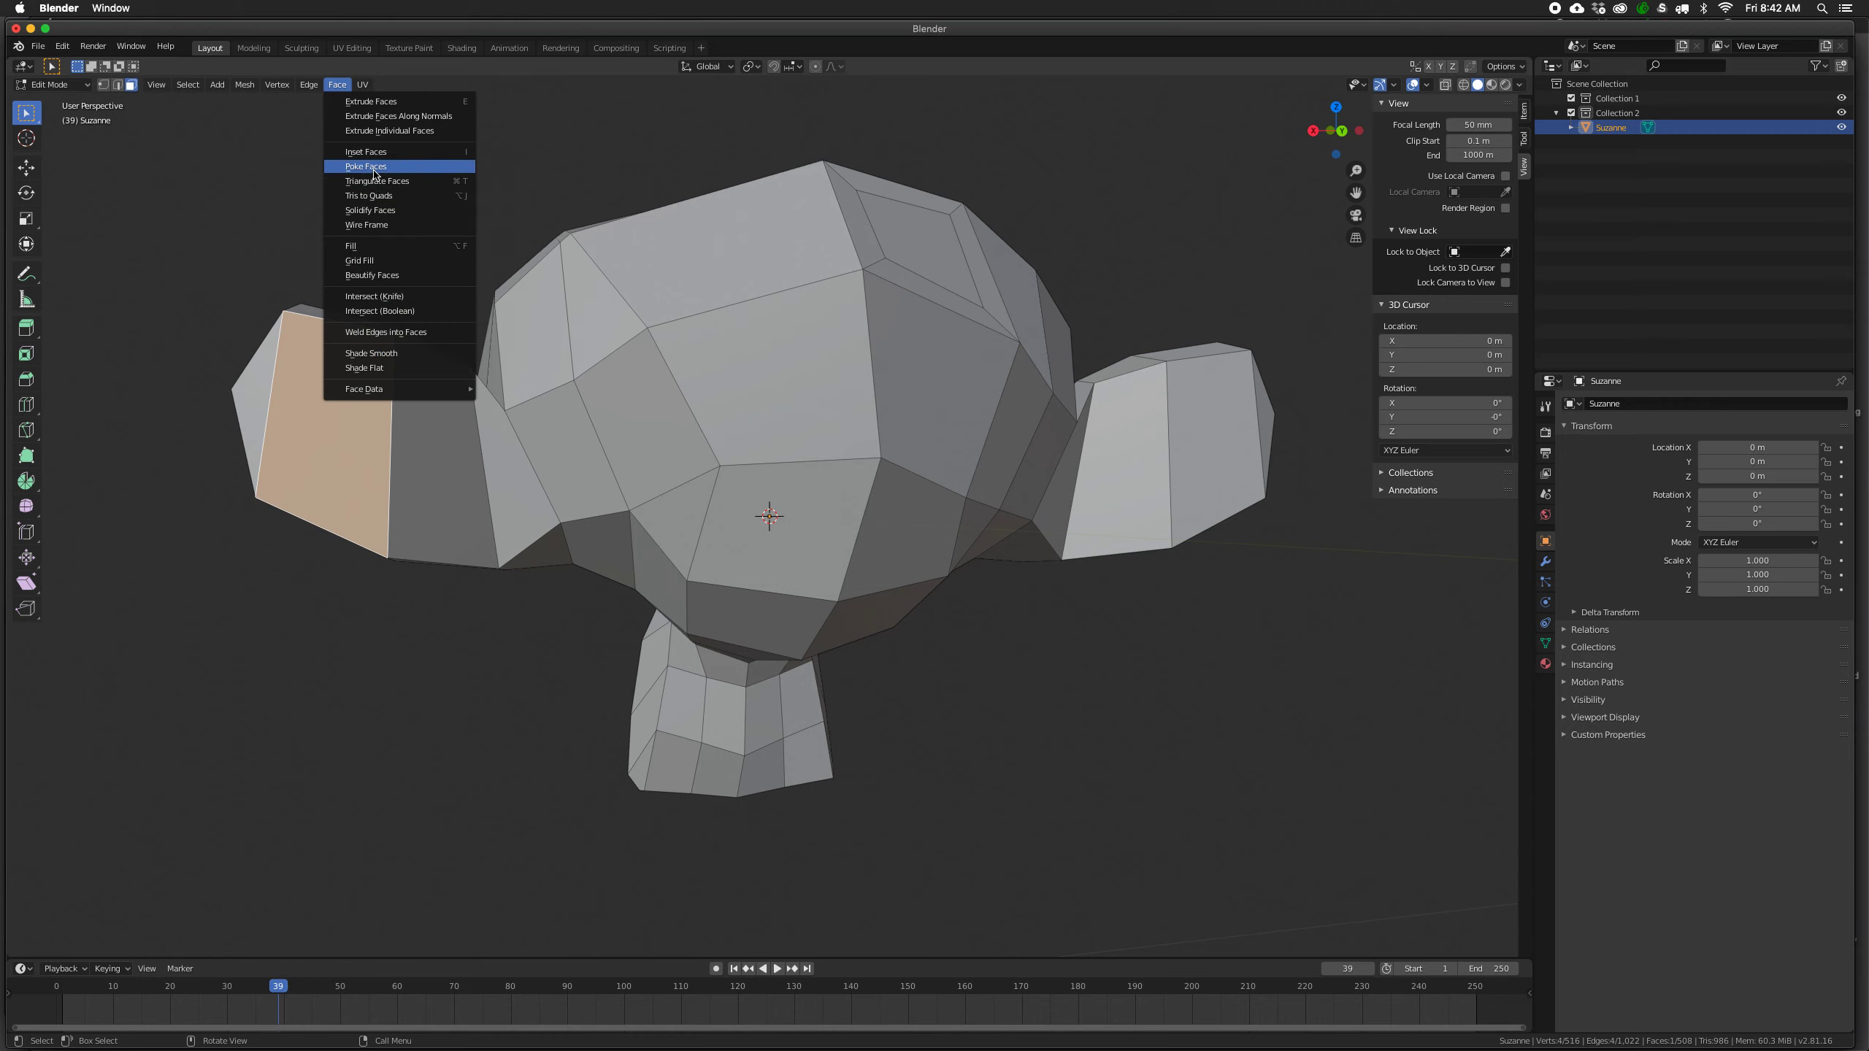
middle_drag(332, 460, 346, 452)
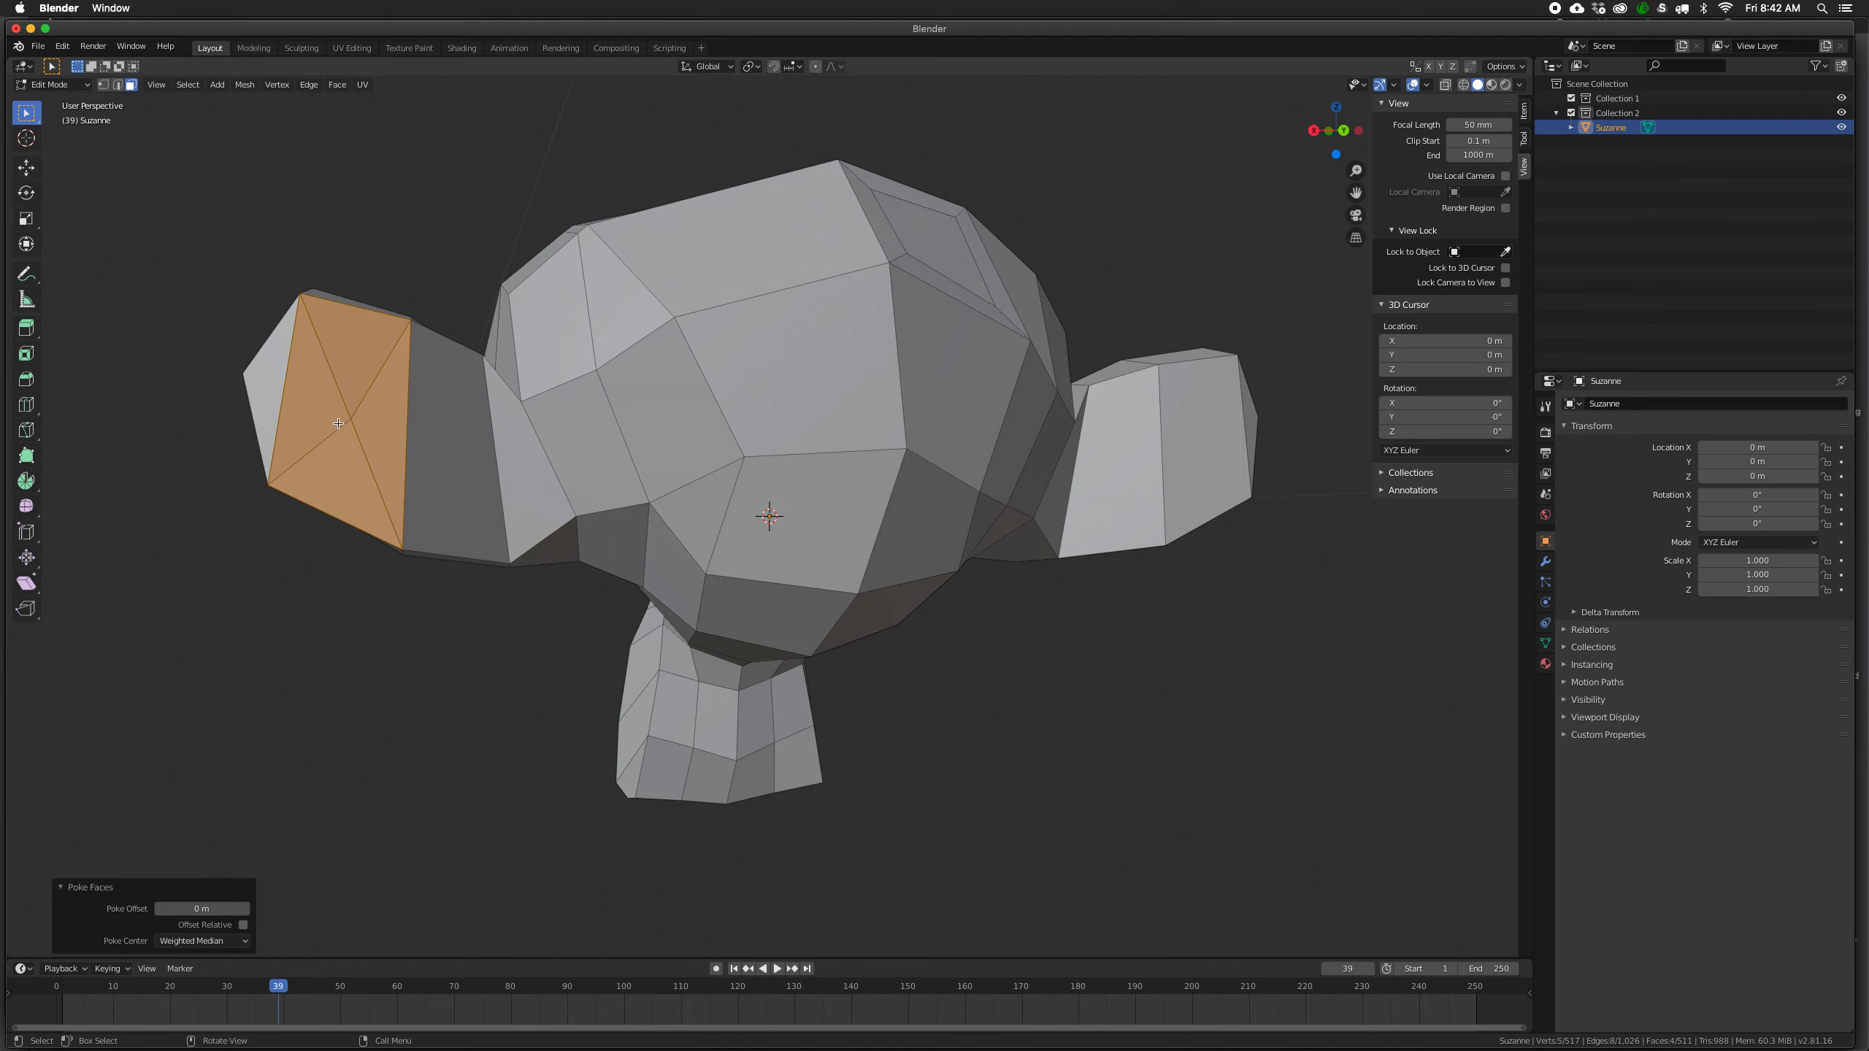
In vertex selection mode, pull the poked ear face's centre vertex out by about X -0.16 m, Y 0.258 m and Z 0.016 m.
click(343, 434)
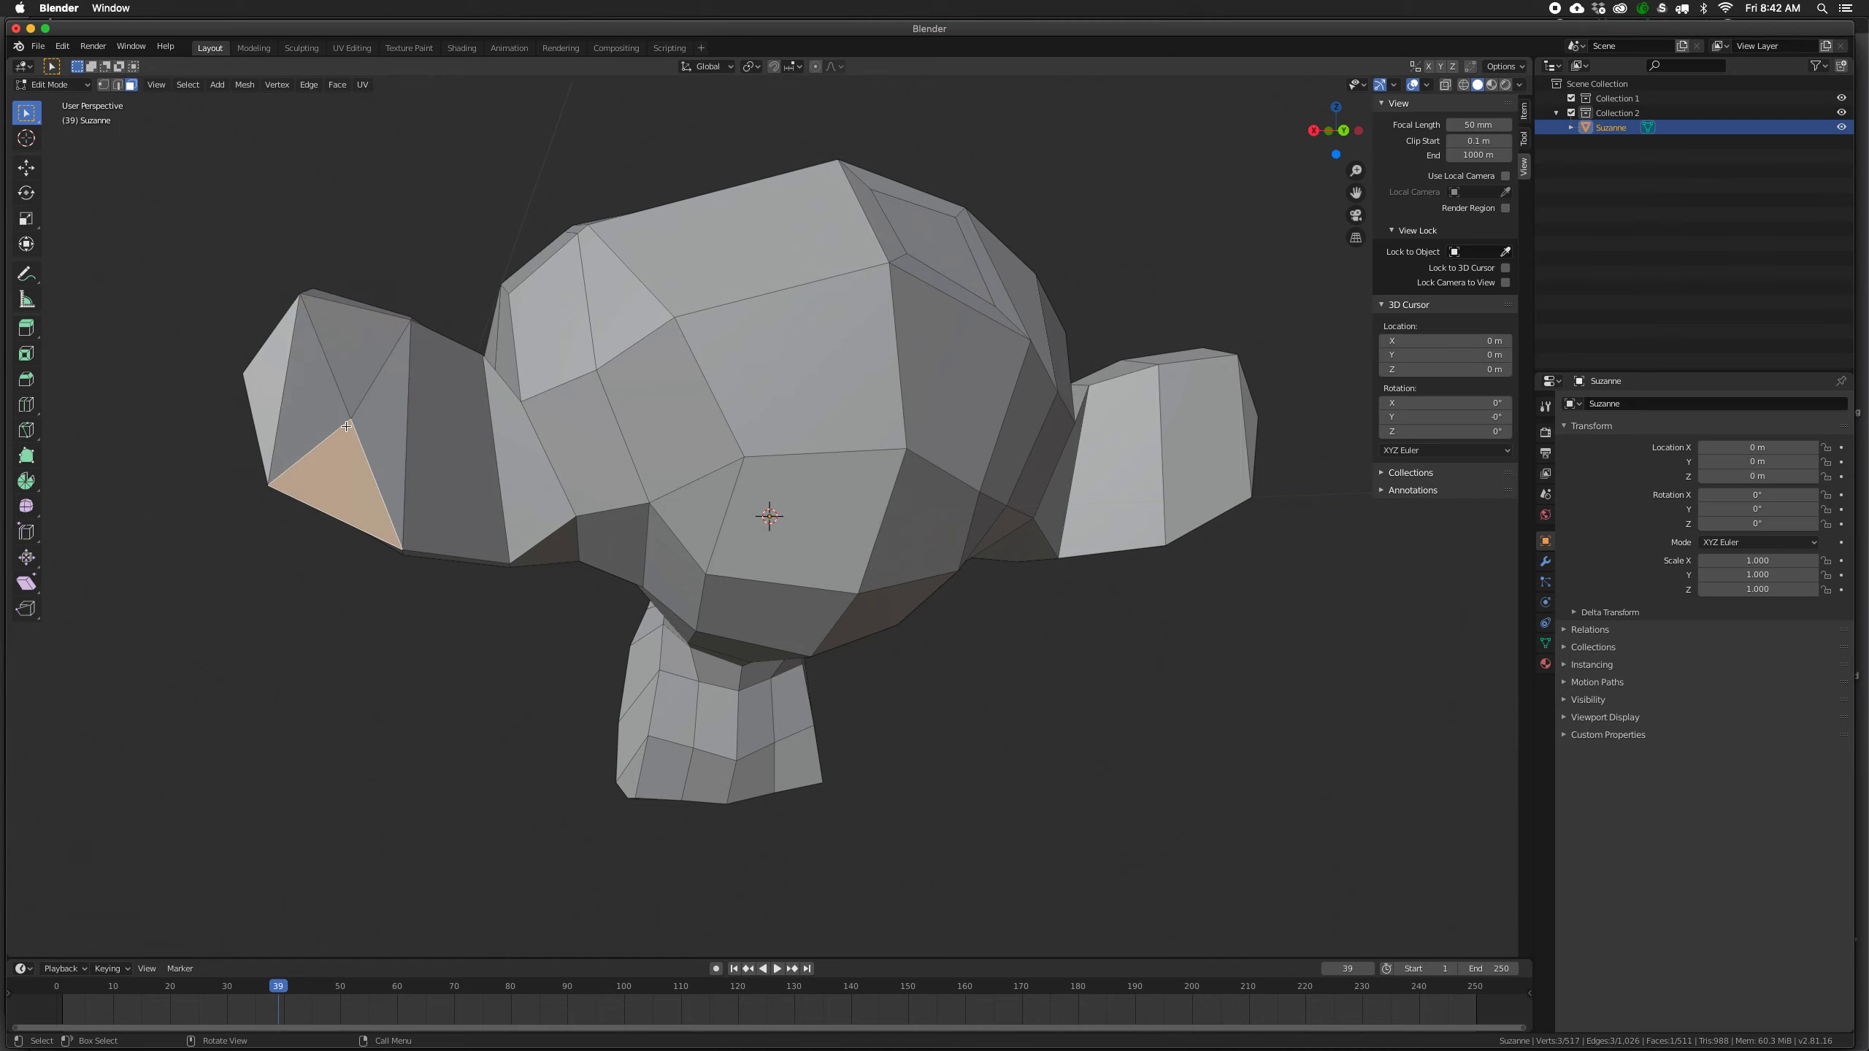
key(1)
click(351, 420)
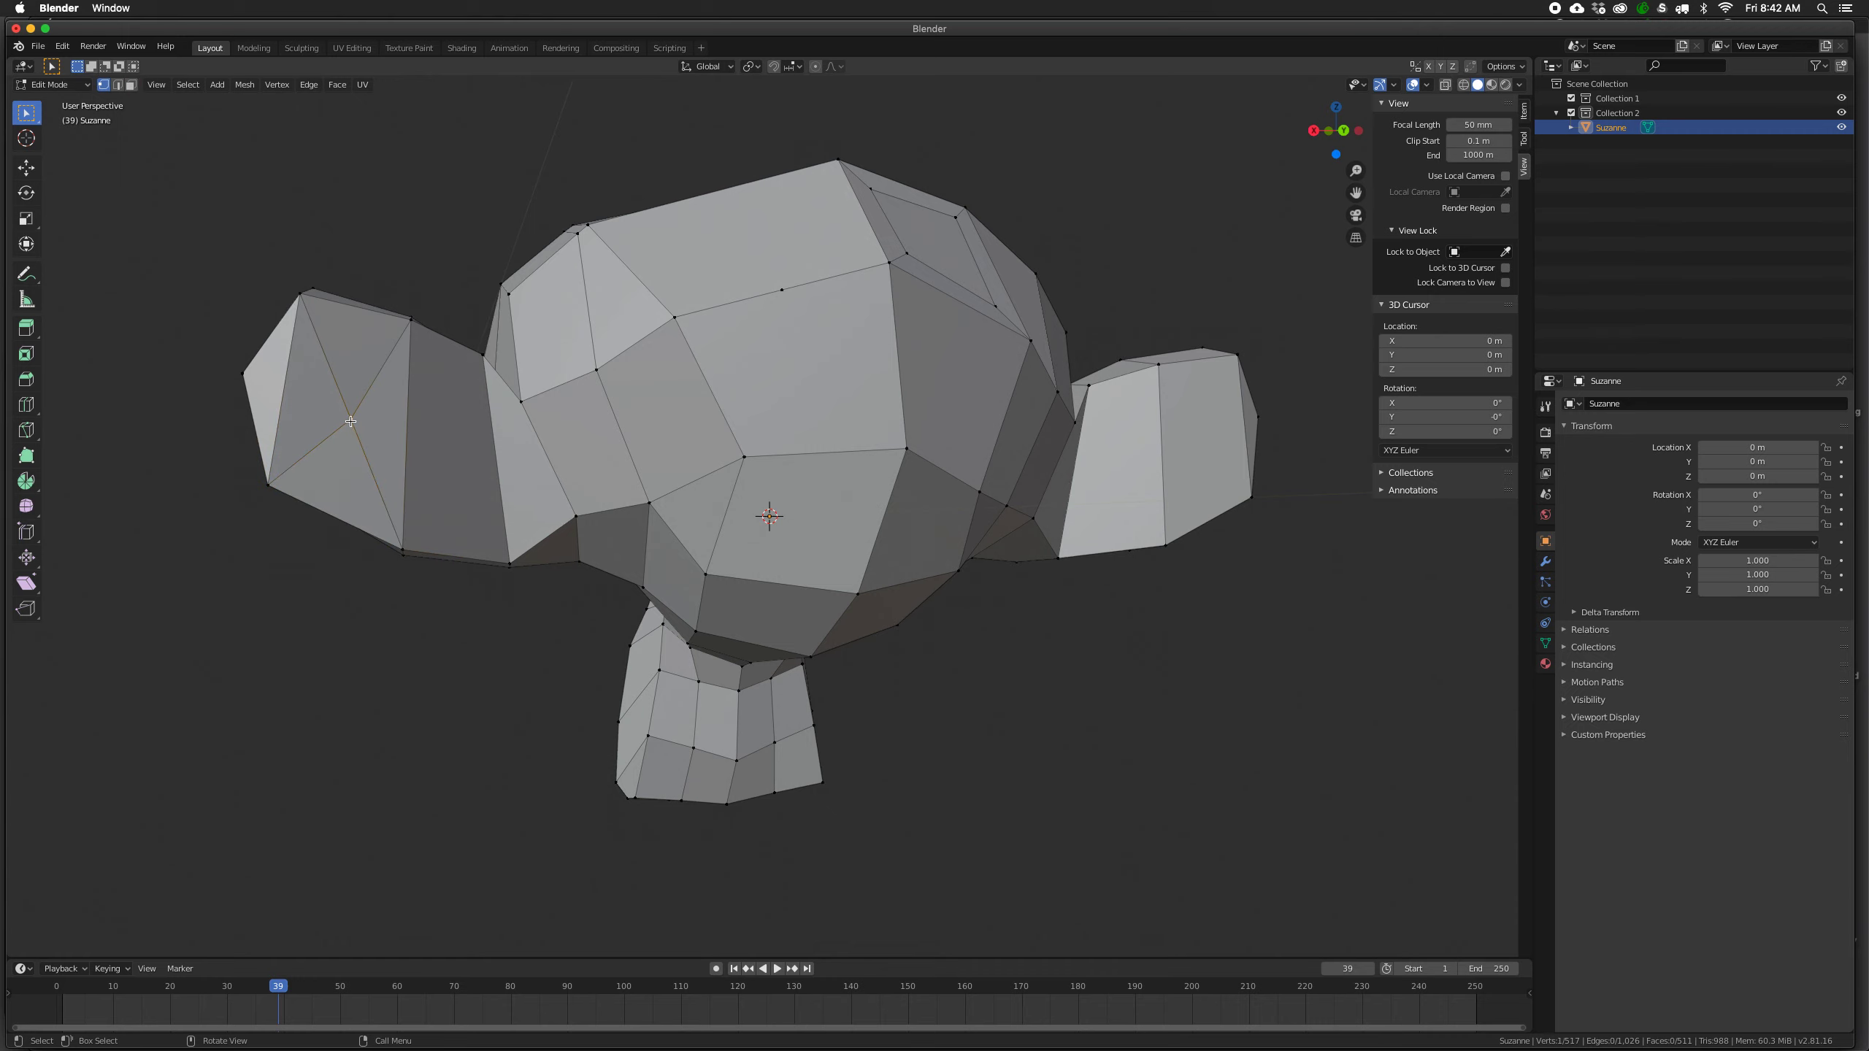
middle_drag(353, 448, 412, 489)
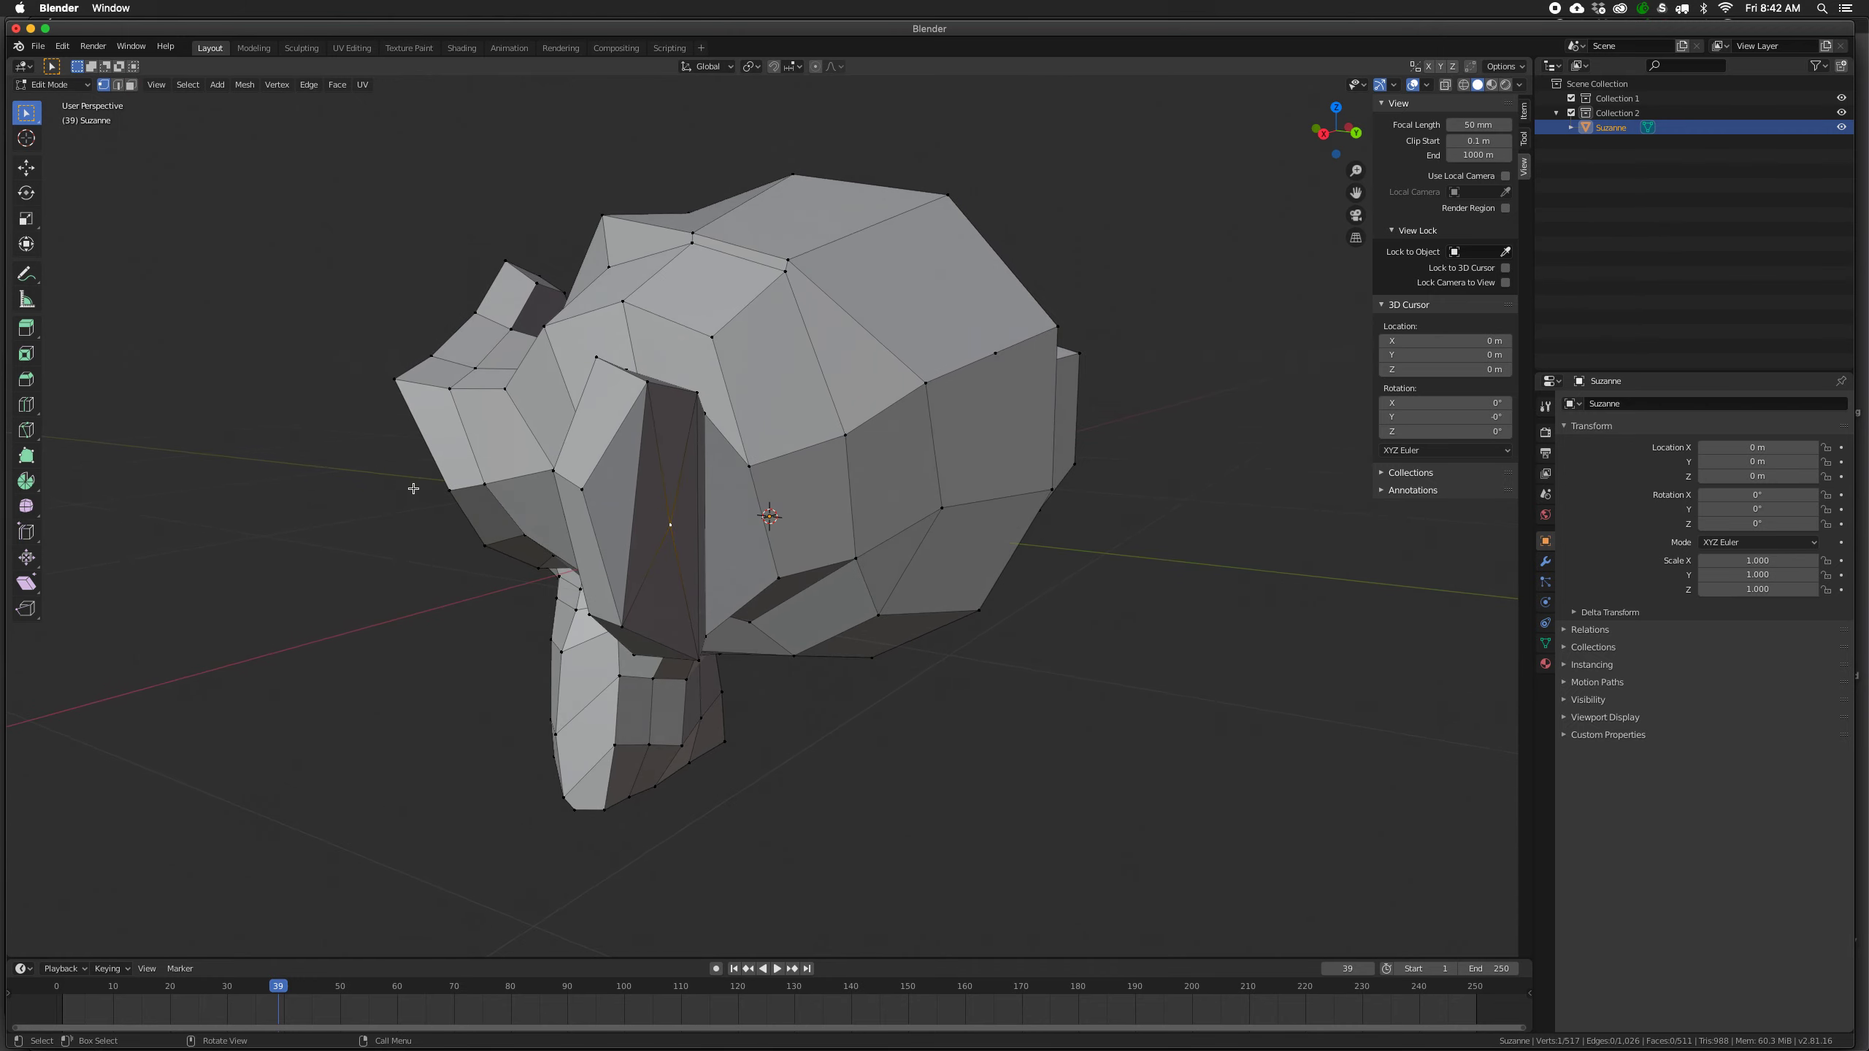
key(g)
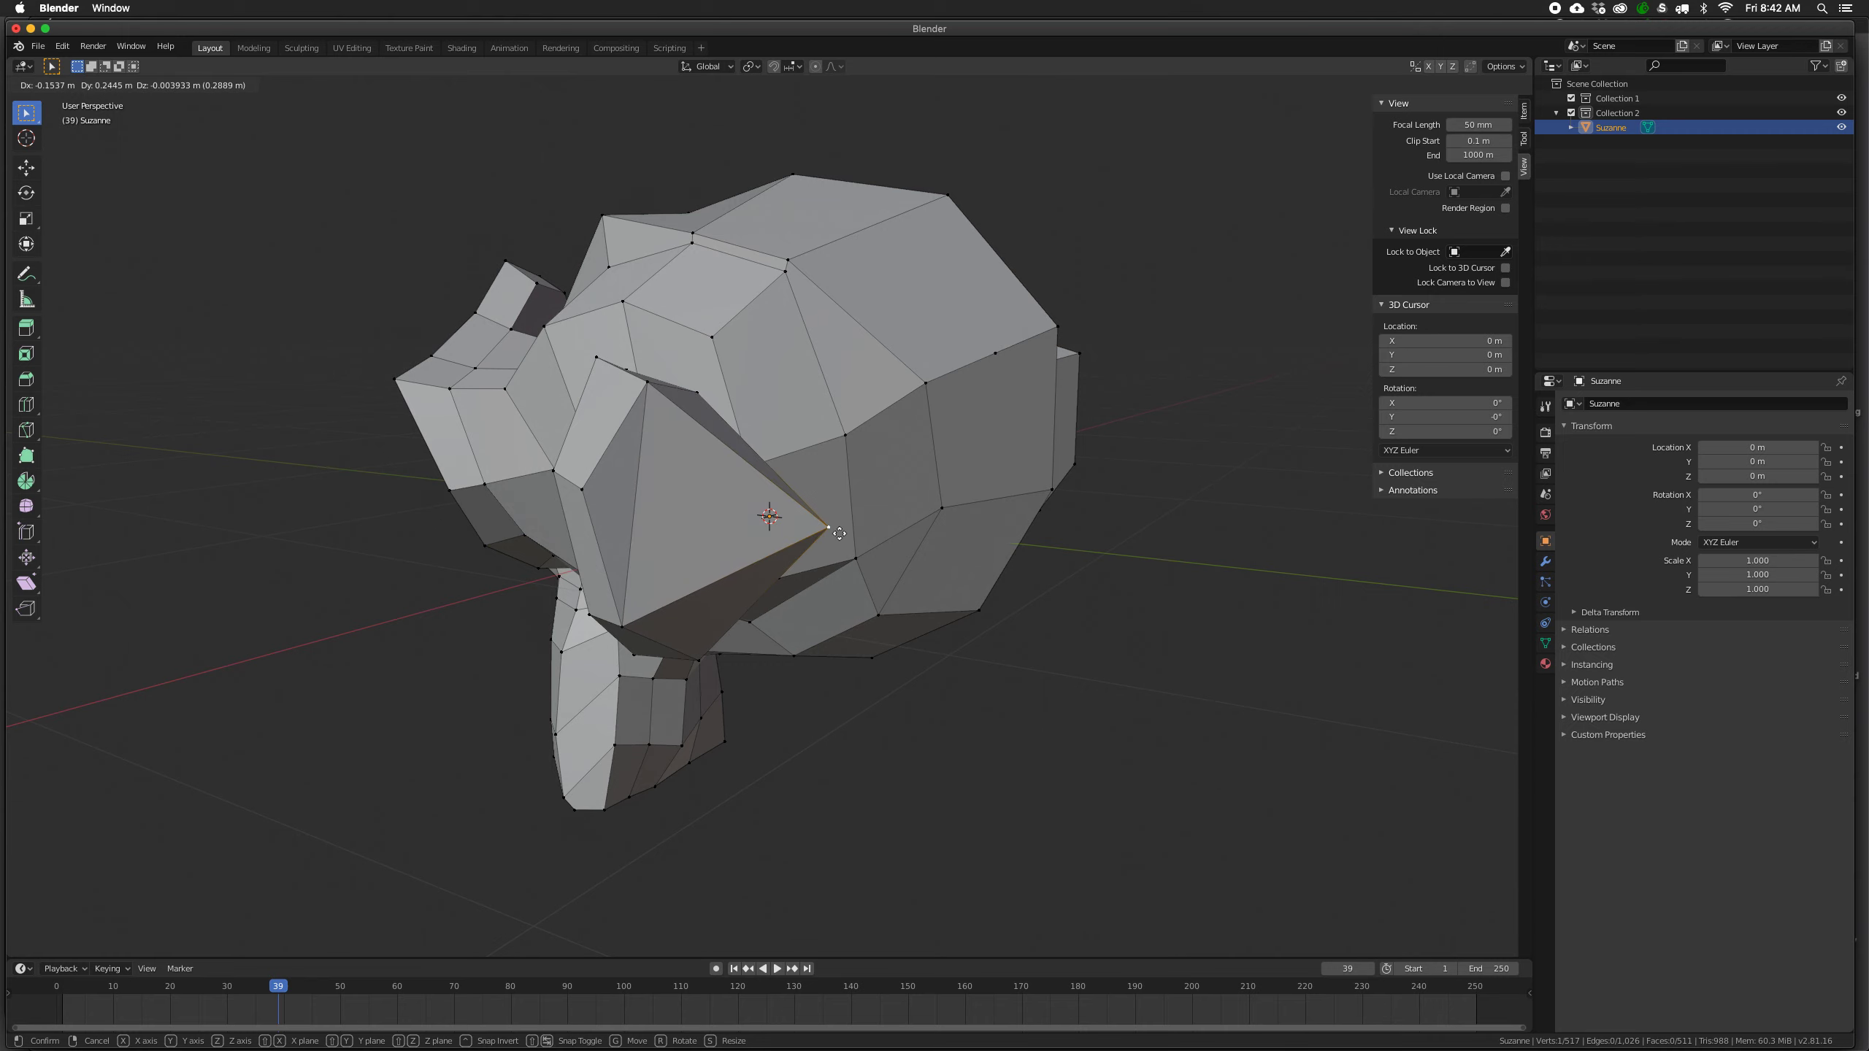
click(848, 541)
Shift the ear spike's tip vertex by about X 0.09 m, Y 0.006 m and Z 0.014 m.
middle_drag(848, 540, 714, 523)
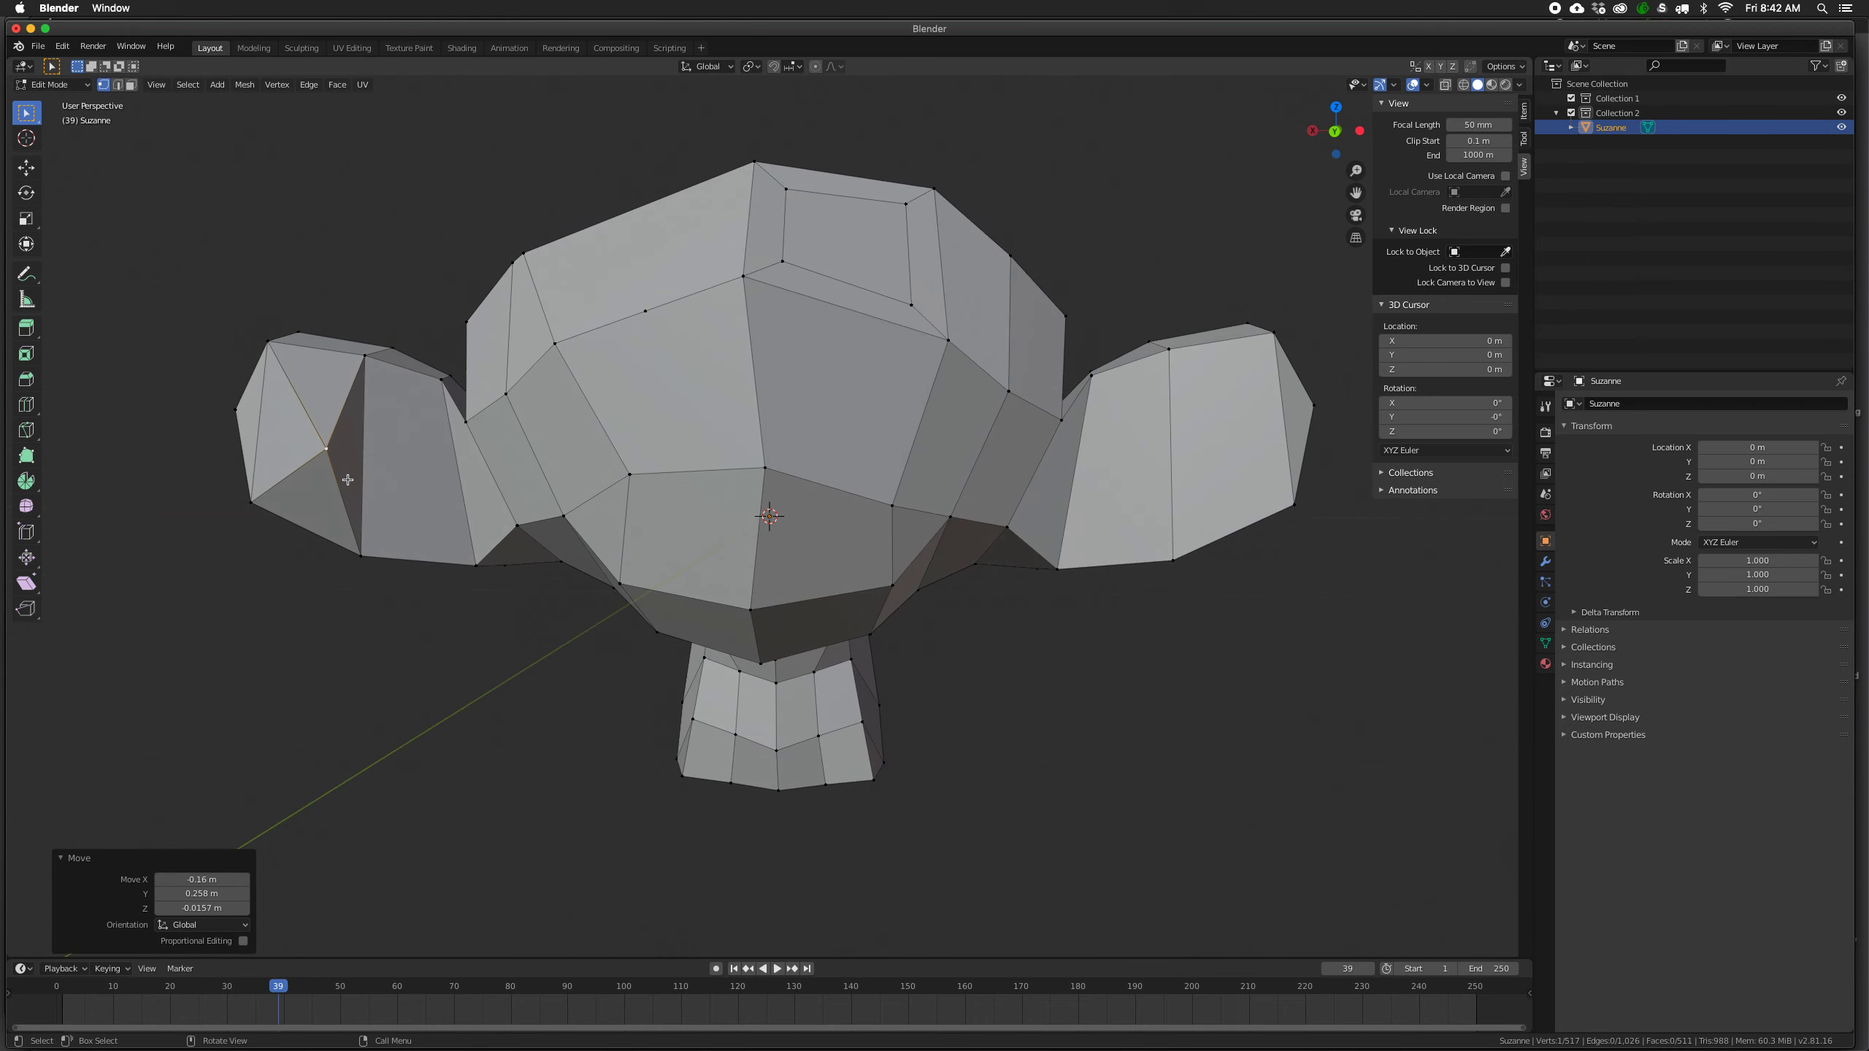
key(g)
click(309, 474)
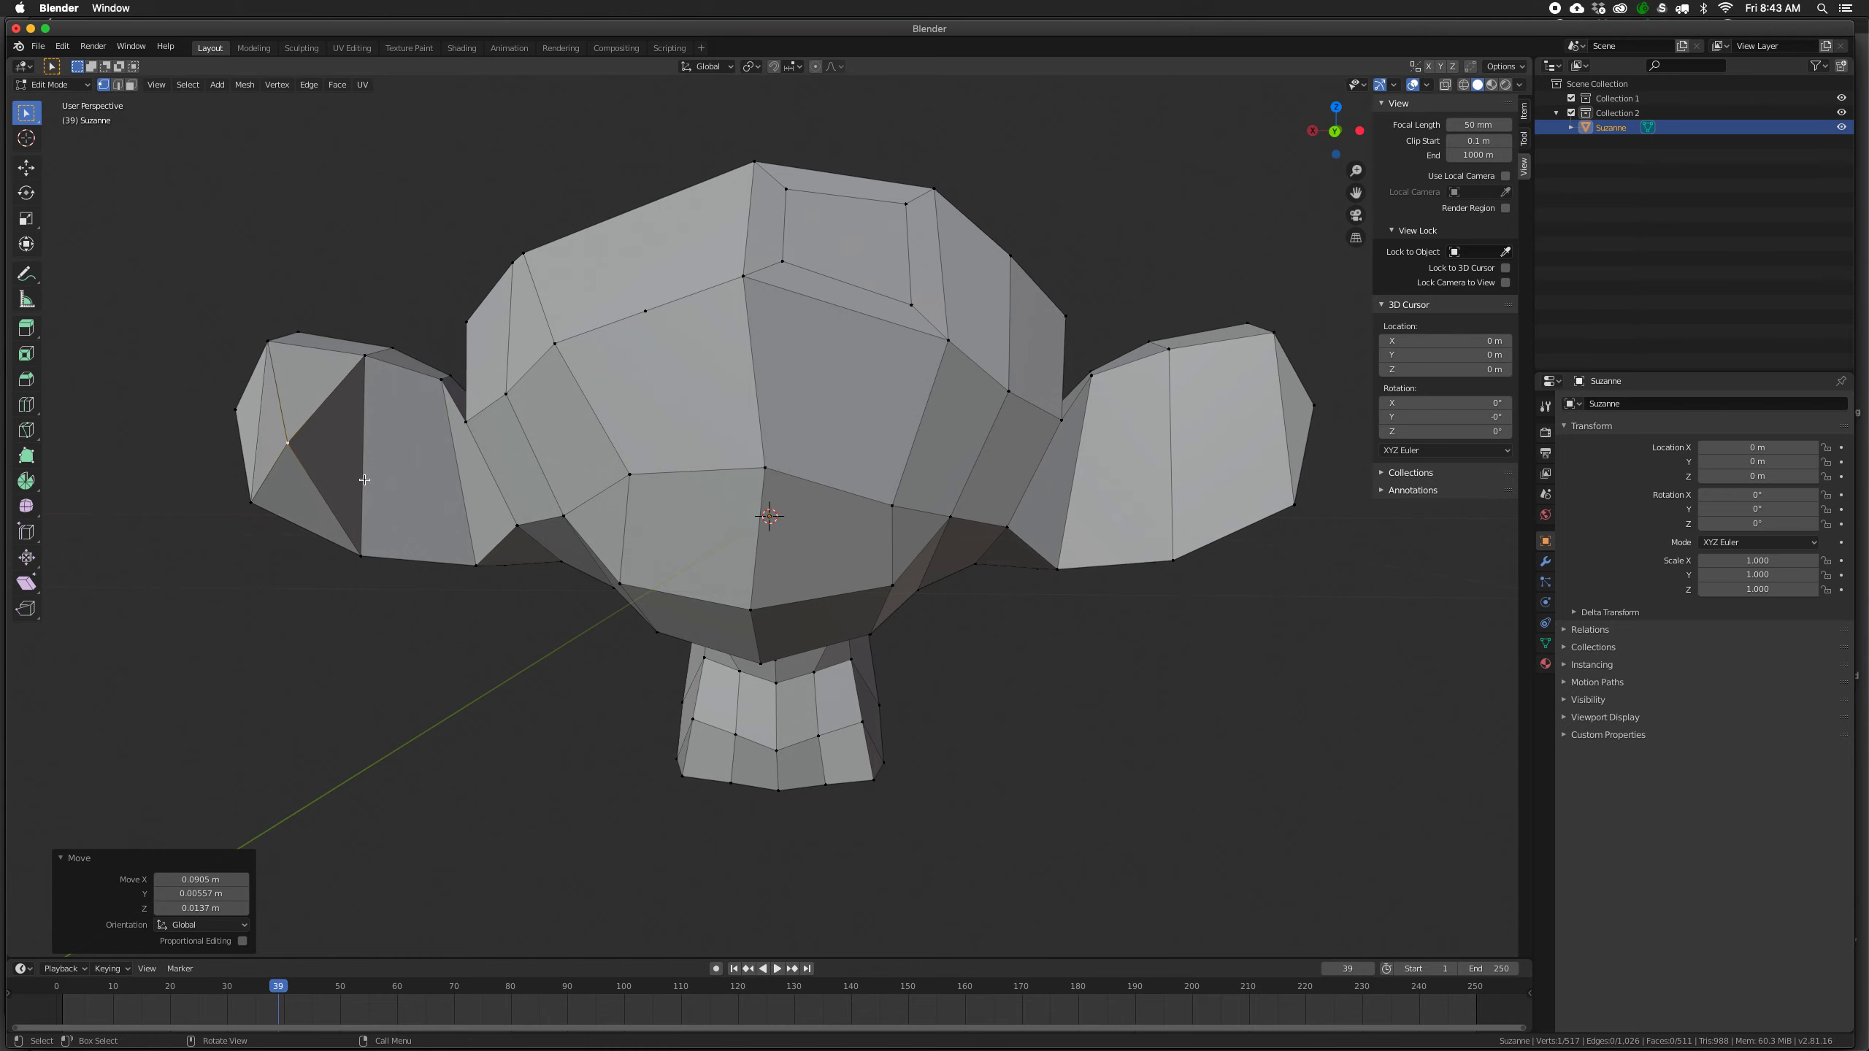
In Object Mode, try smooth shading on the monkey, restore flat shading and return to Edit Mode.
middle_drag(374, 483, 917, 495)
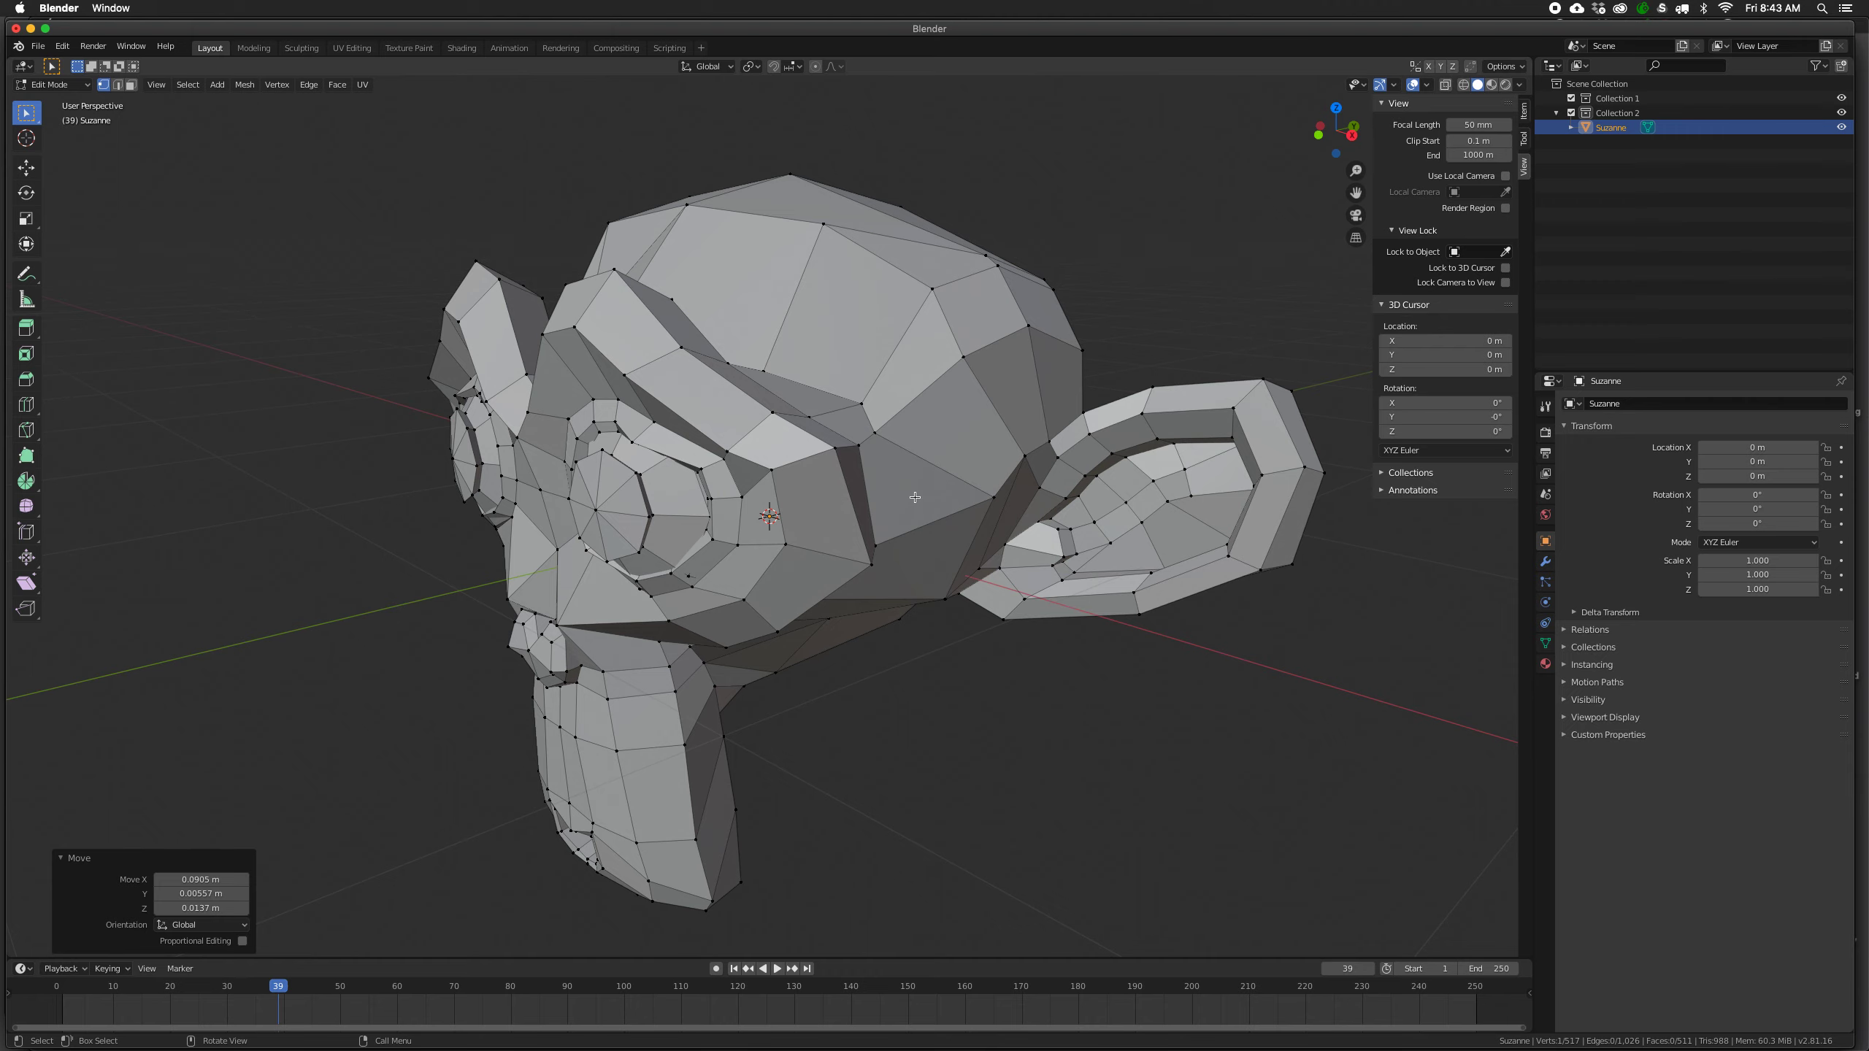
mouse_move(900, 496)
middle_down()
mouse_move(889, 467)
mouse_move(894, 513)
mouse_move(832, 514)
mouse_move(857, 513)
mouse_move(809, 540)
mouse_move(720, 525)
mouse_move(680, 550)
mouse_move(707, 585)
mouse_move(997, 509)
mouse_move(885, 543)
mouse_move(808, 473)
mouse_move(687, 509)
mouse_move(689, 483)
mouse_move(837, 513)
middle_up()
key(Tab)
right_click(809, 540)
click(806, 544)
right_click(834, 511)
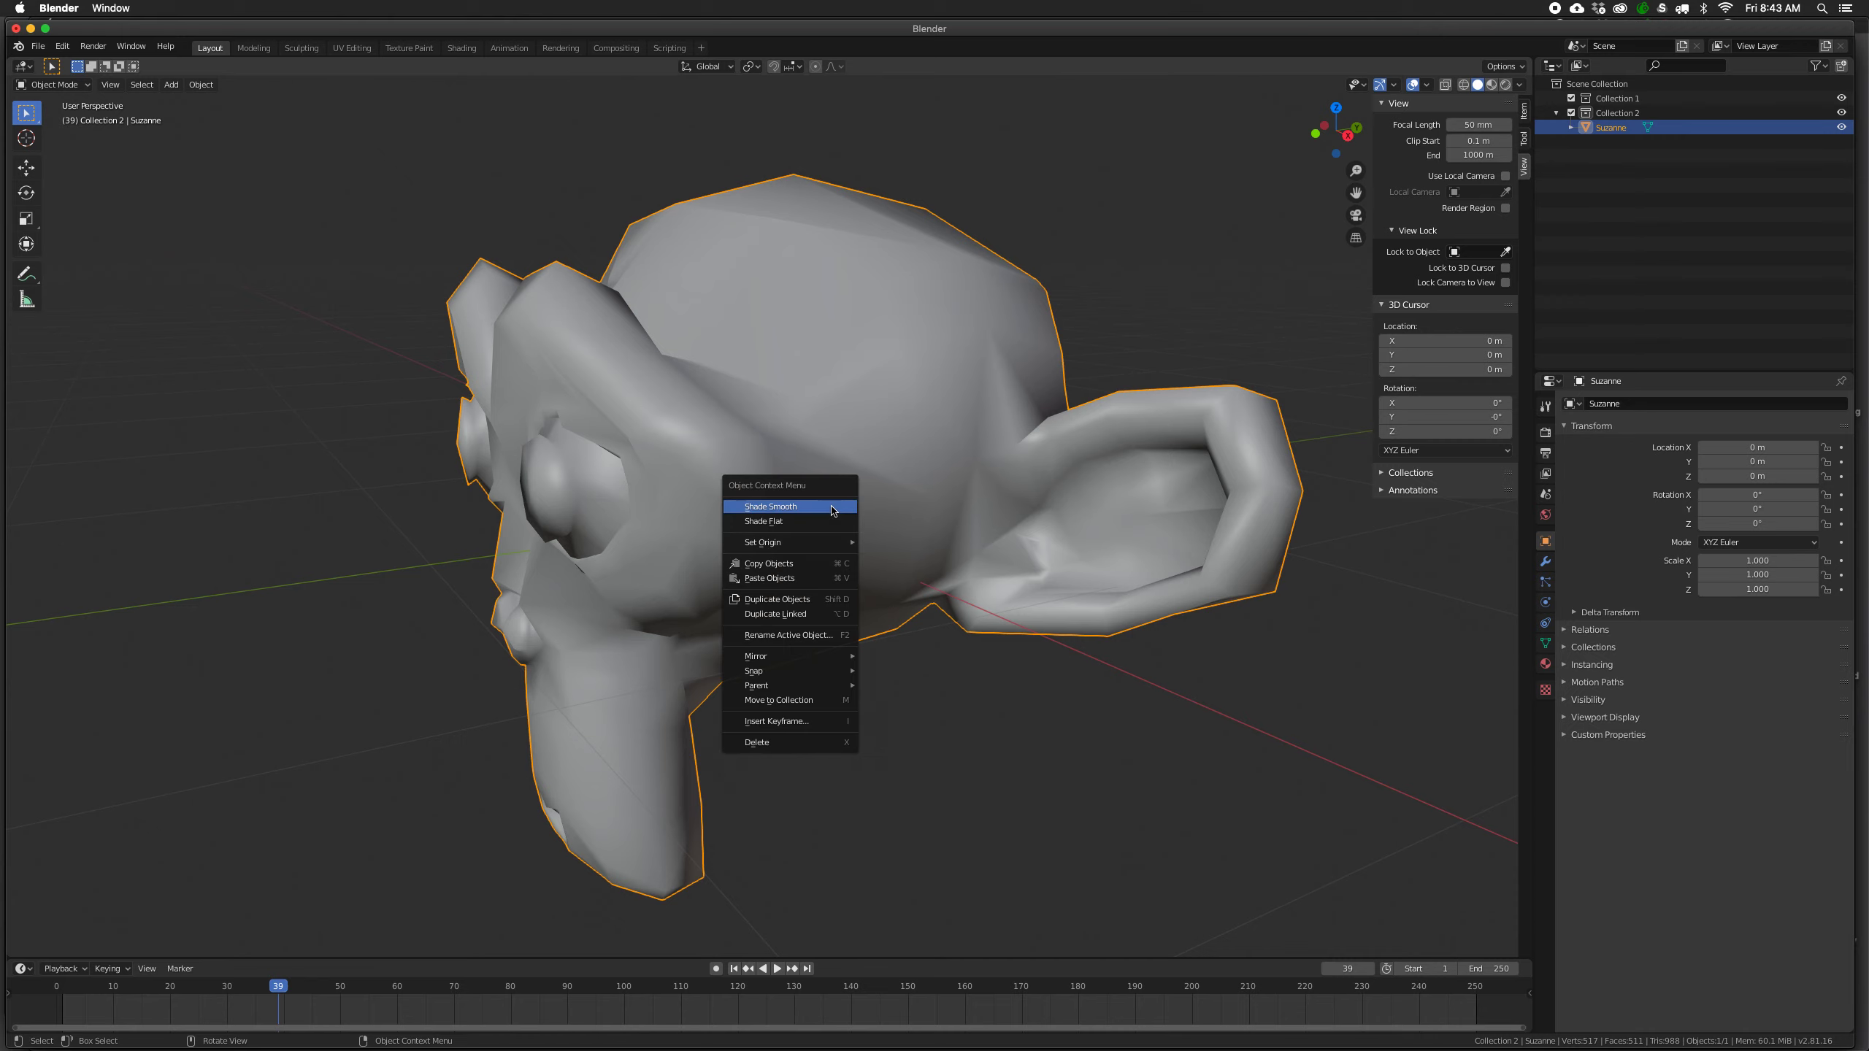
click(834, 525)
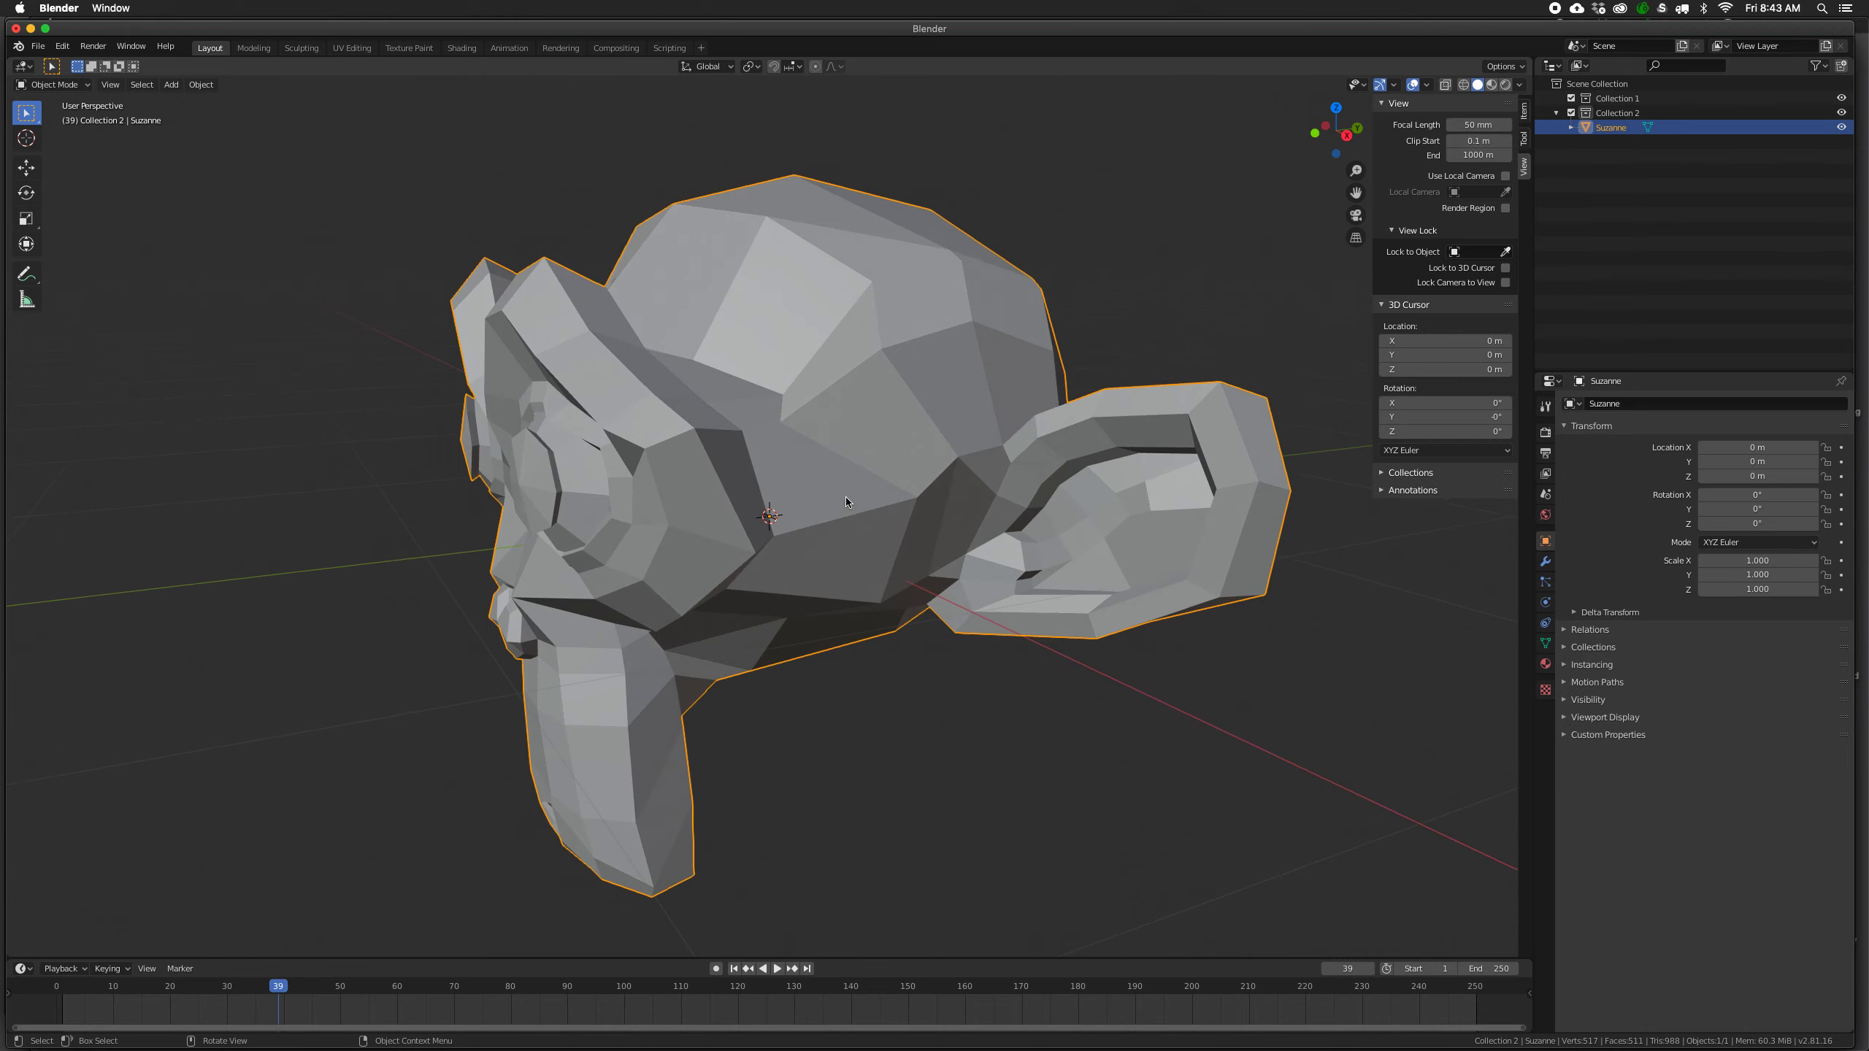
key(Tab)
In face selection mode, triangulate the quad low on the back of the head beside the centre line.
middle_drag(845, 497, 714, 490)
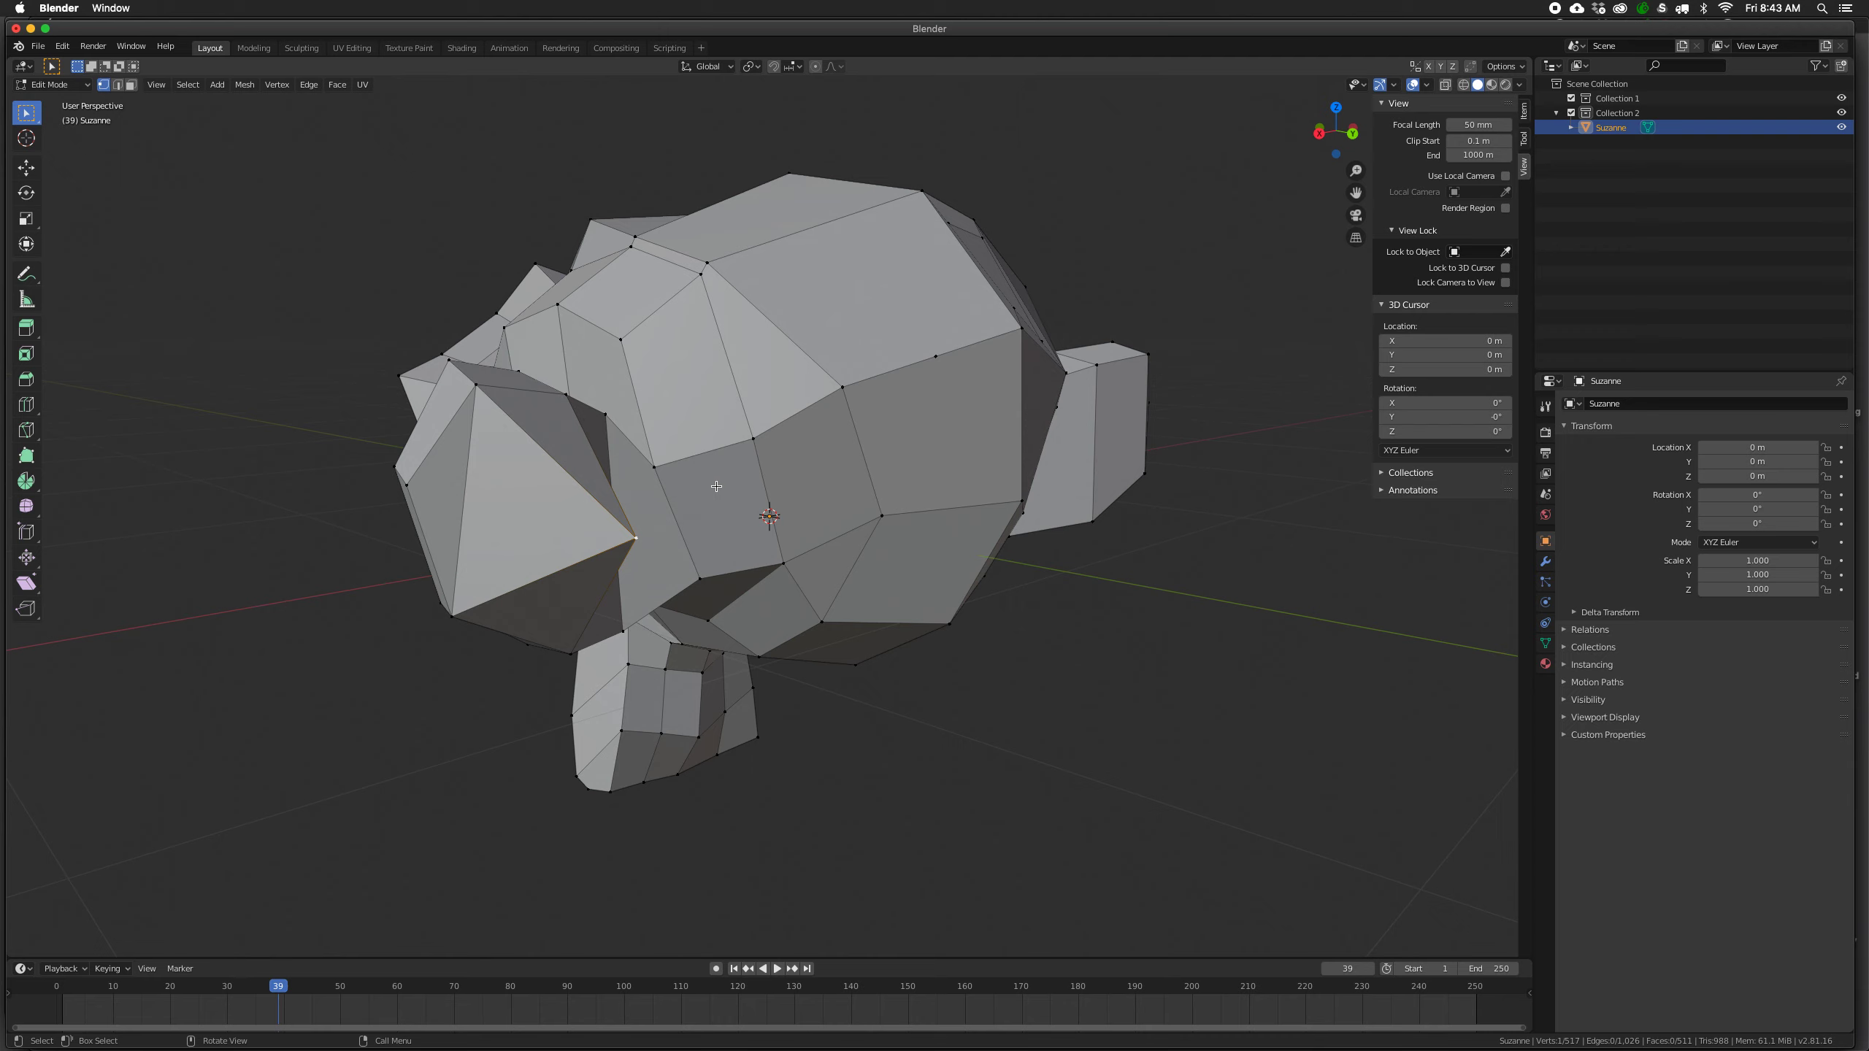
middle_drag(762, 479, 606, 391)
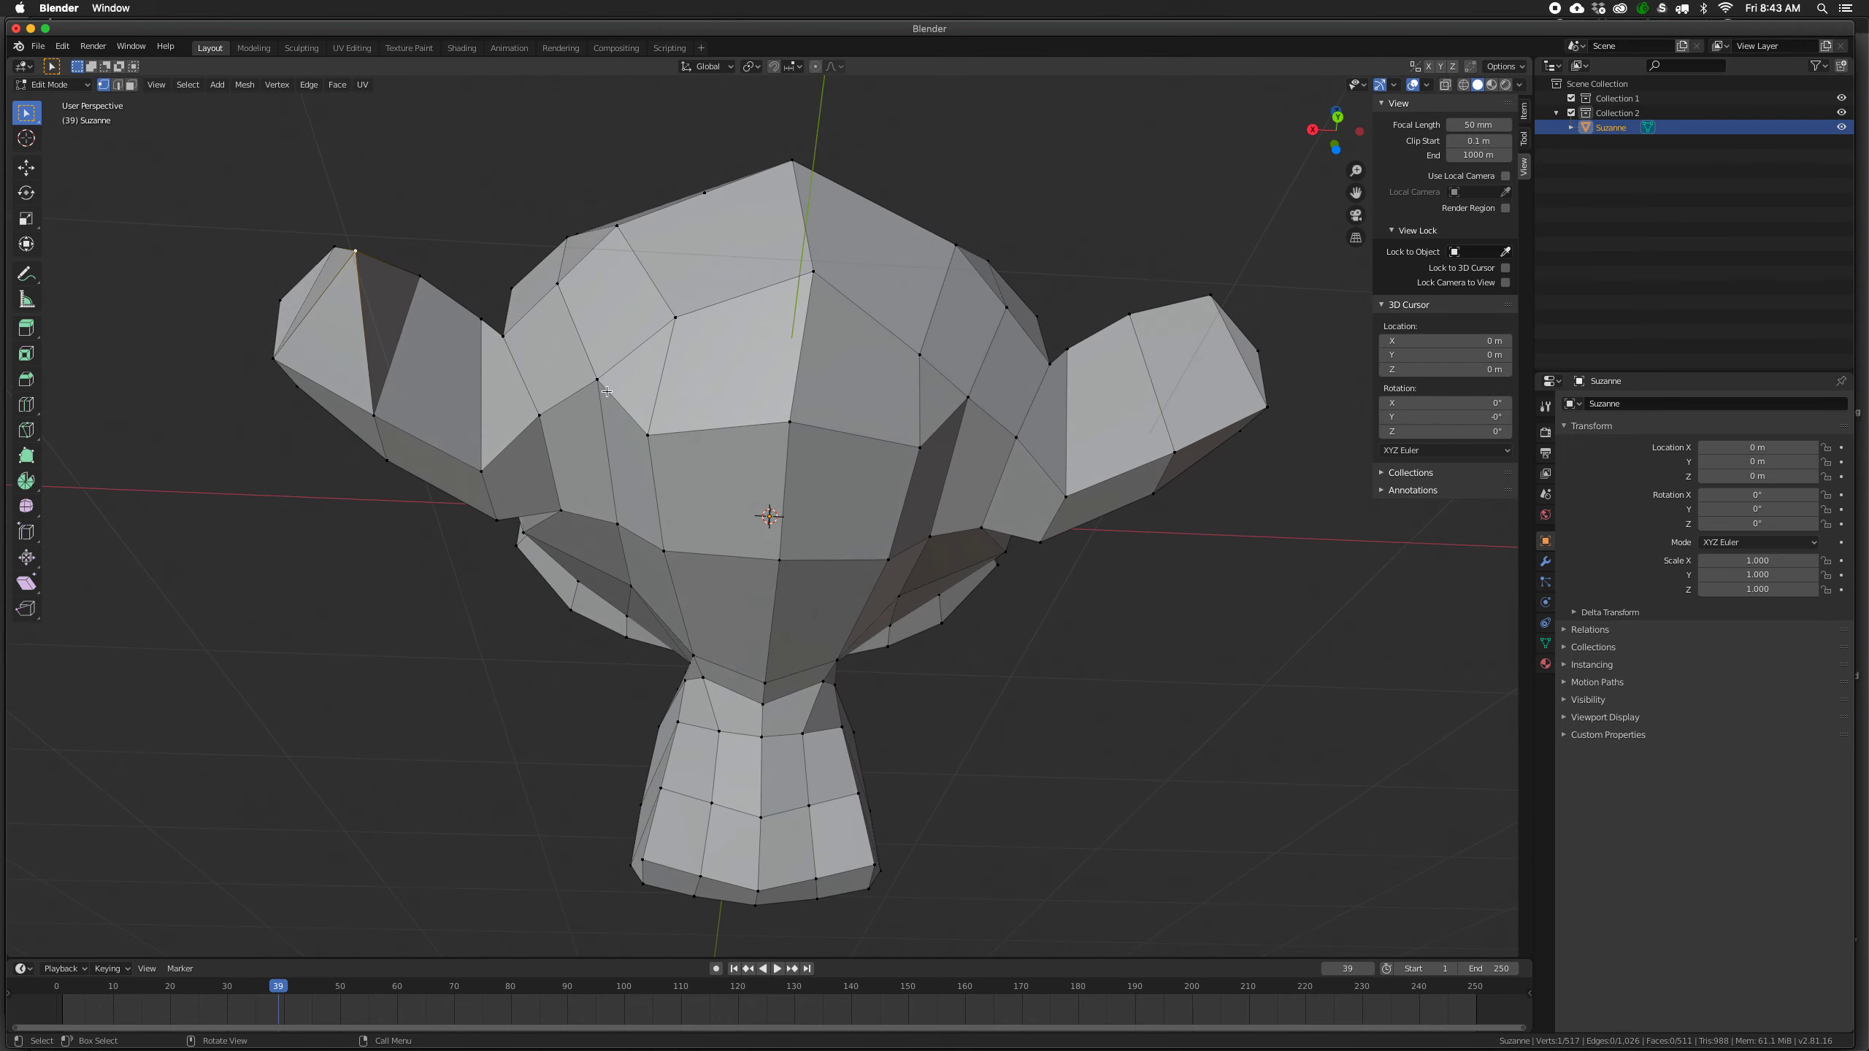
click(715, 510)
click(337, 85)
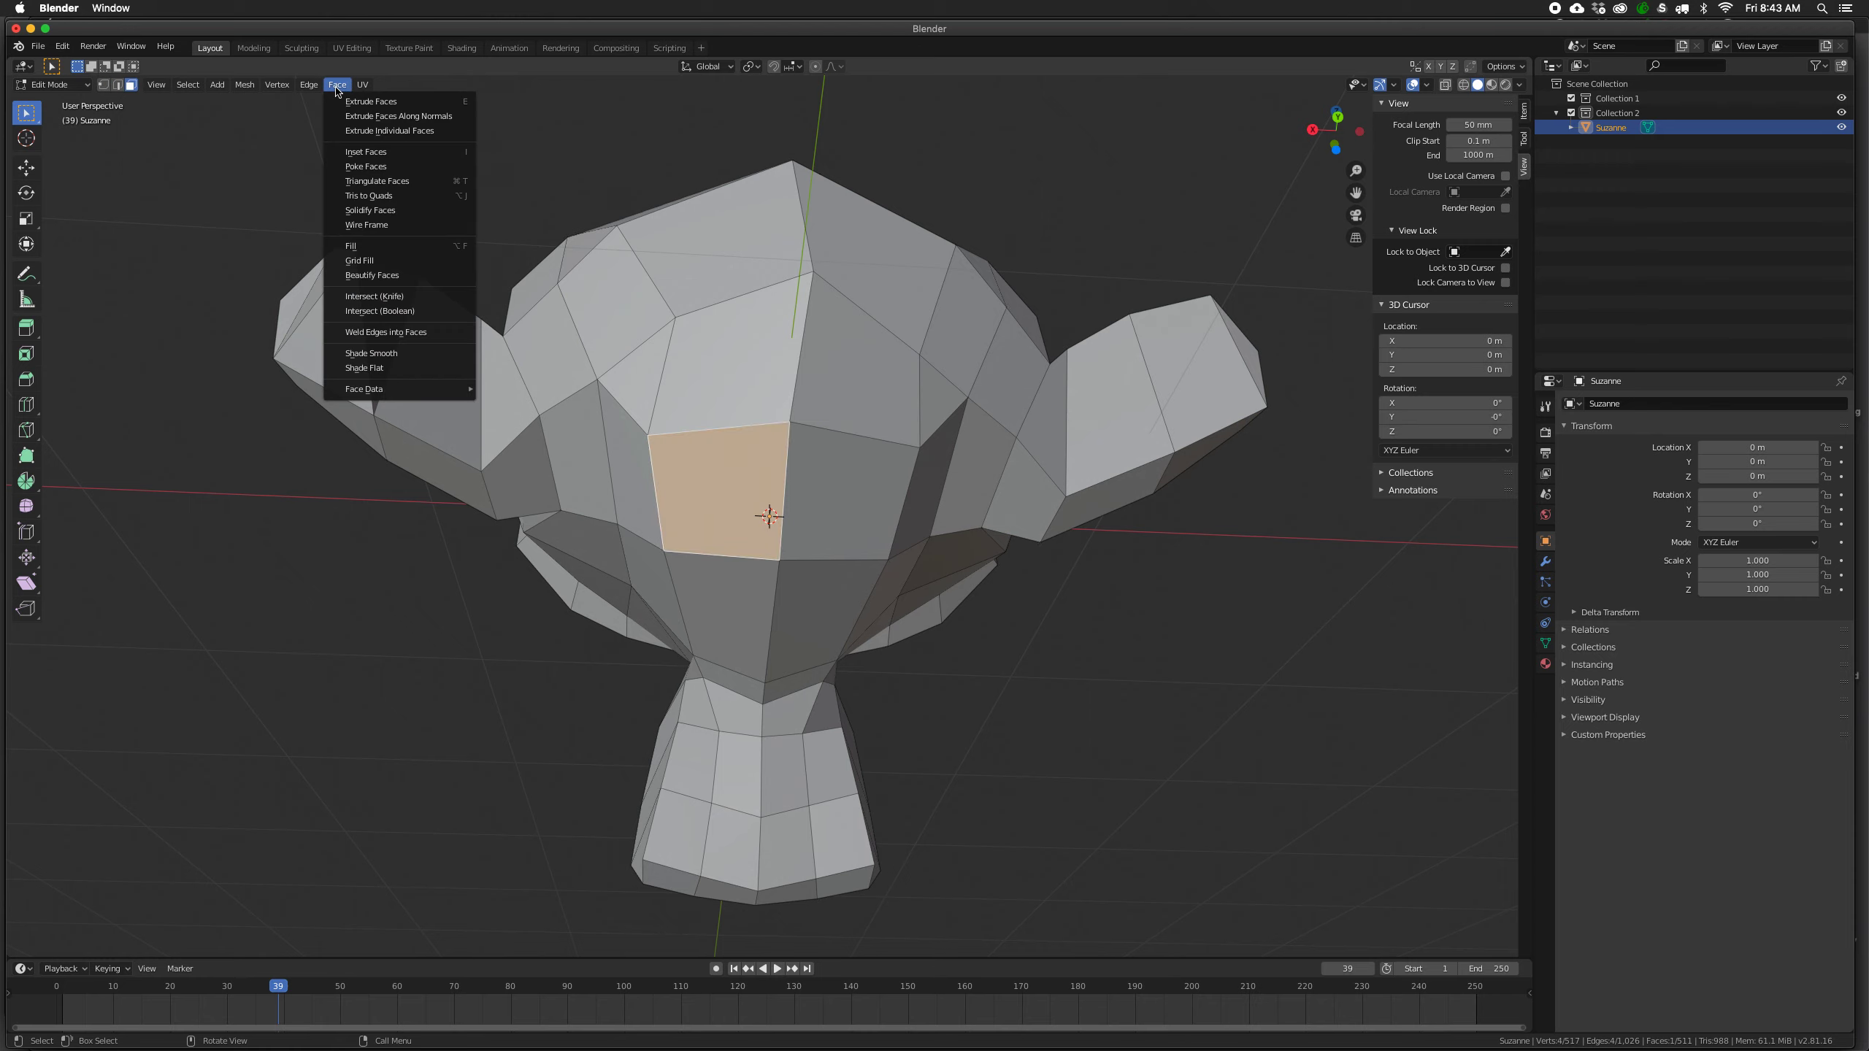
click(393, 186)
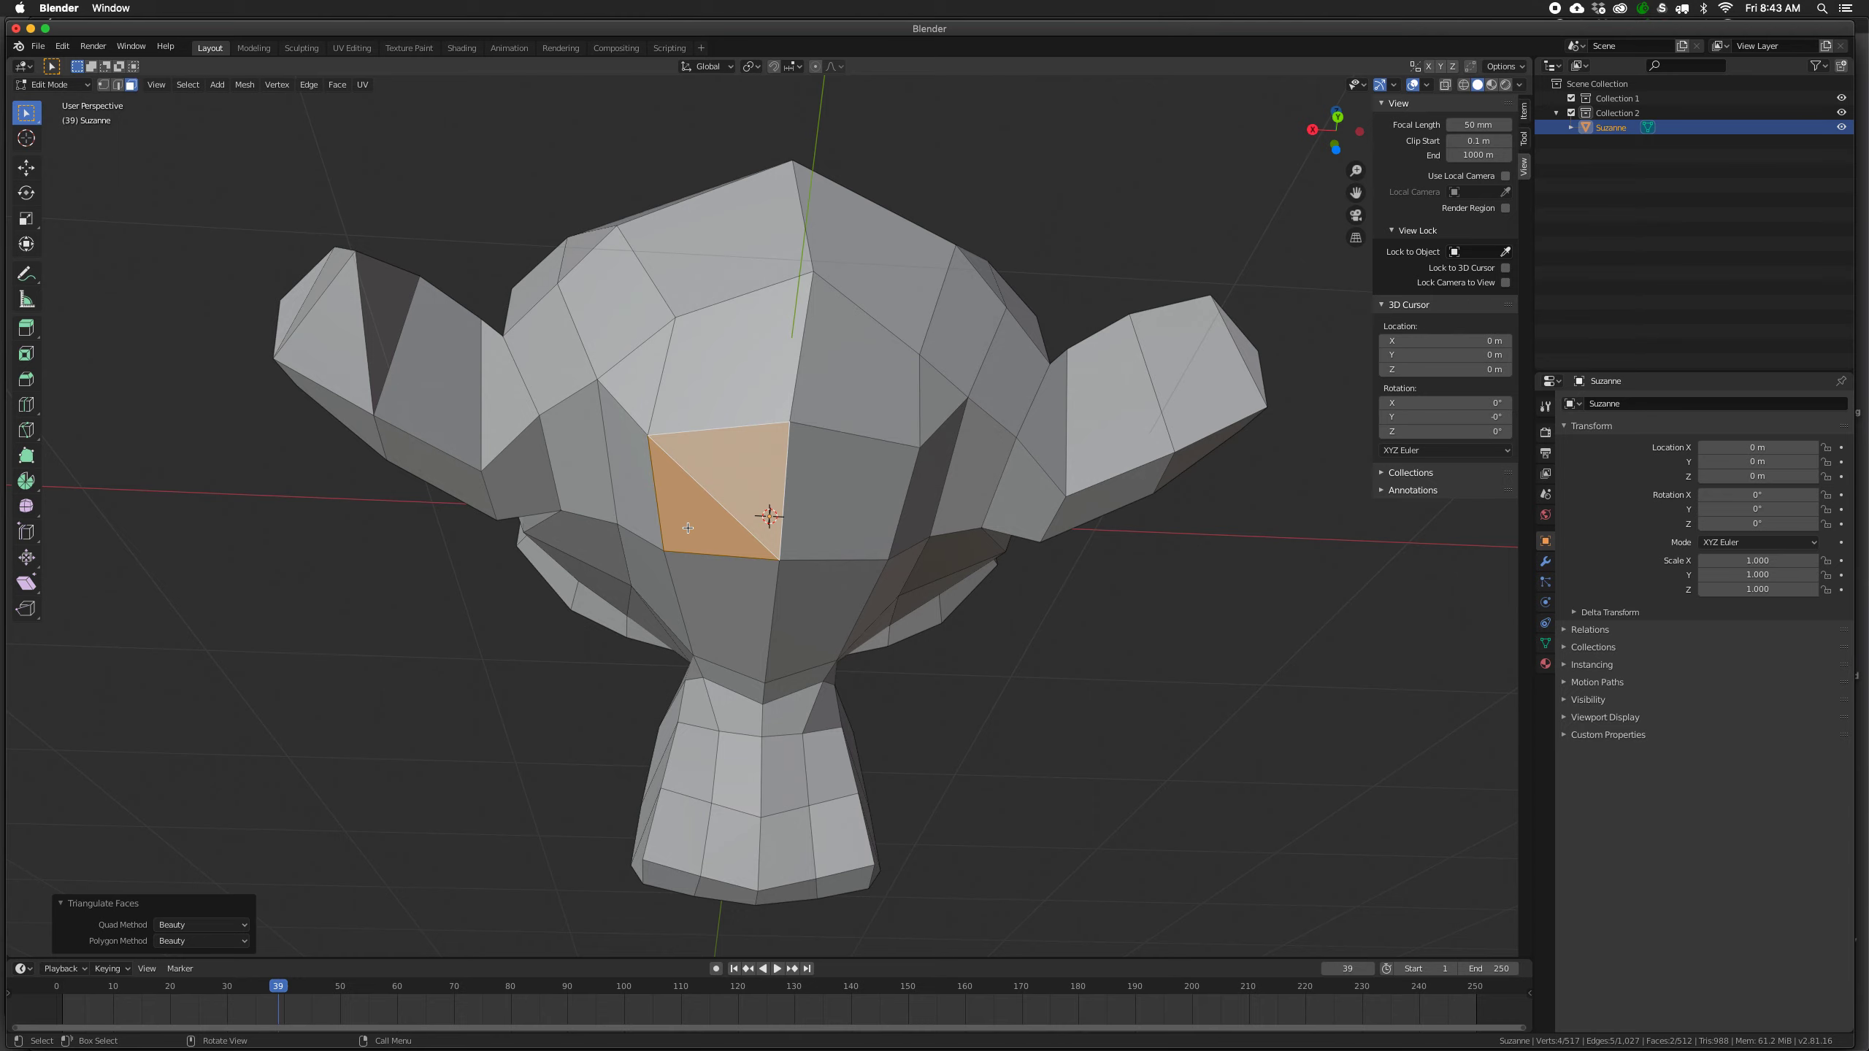
Delete the middle-row face beside the centre line on the back of the jaw.
middle_drag(692, 512, 852, 752)
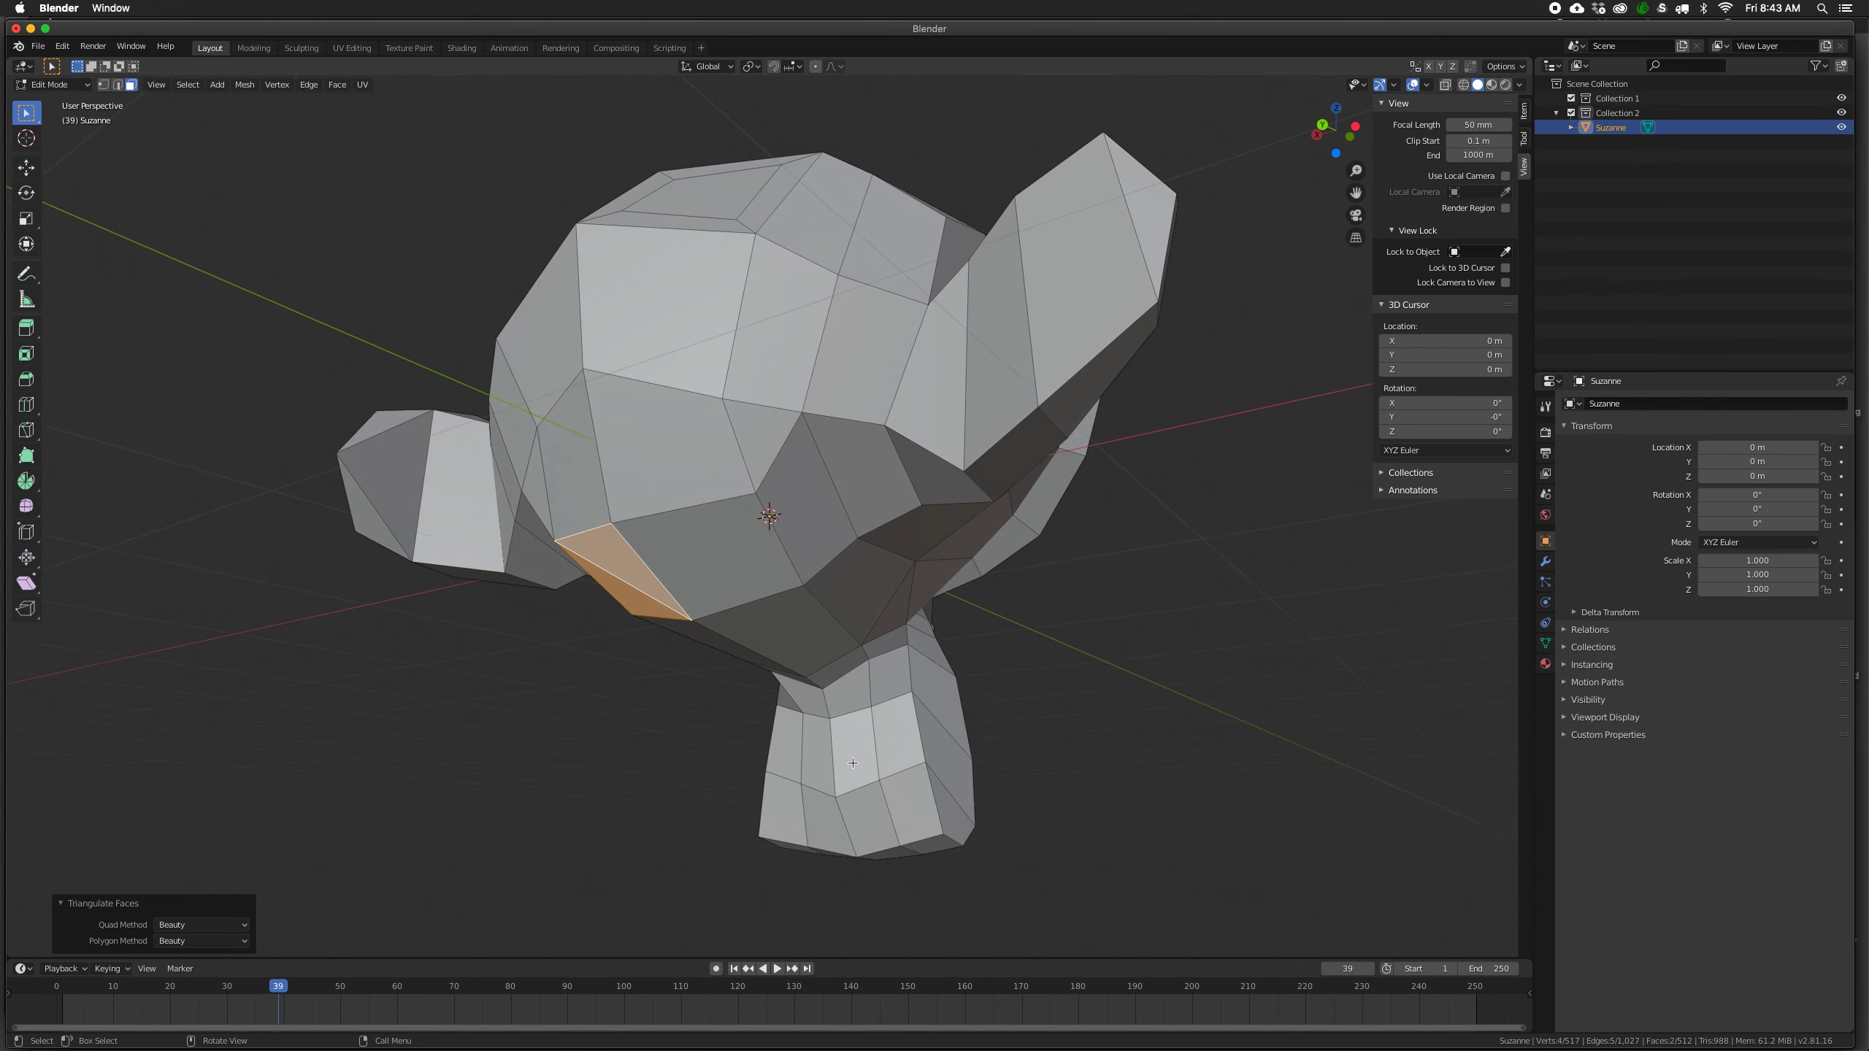
click(850, 766)
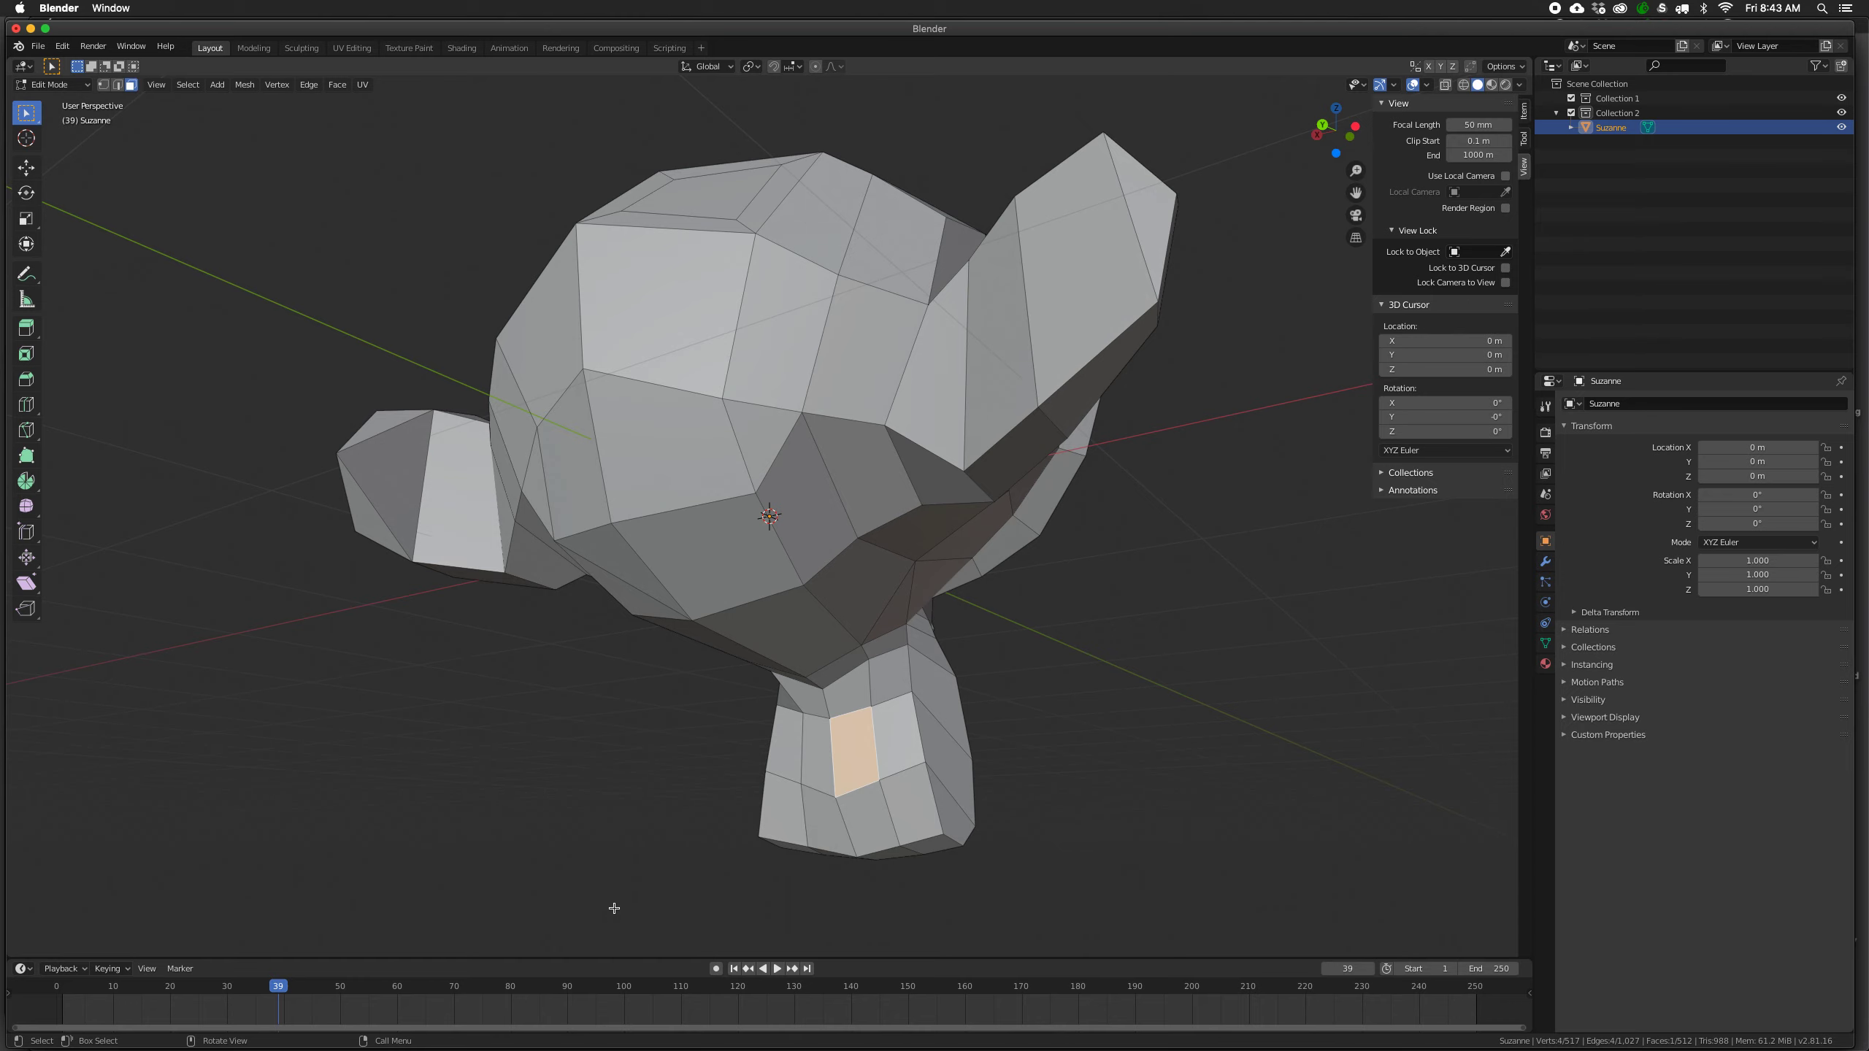
key(x)
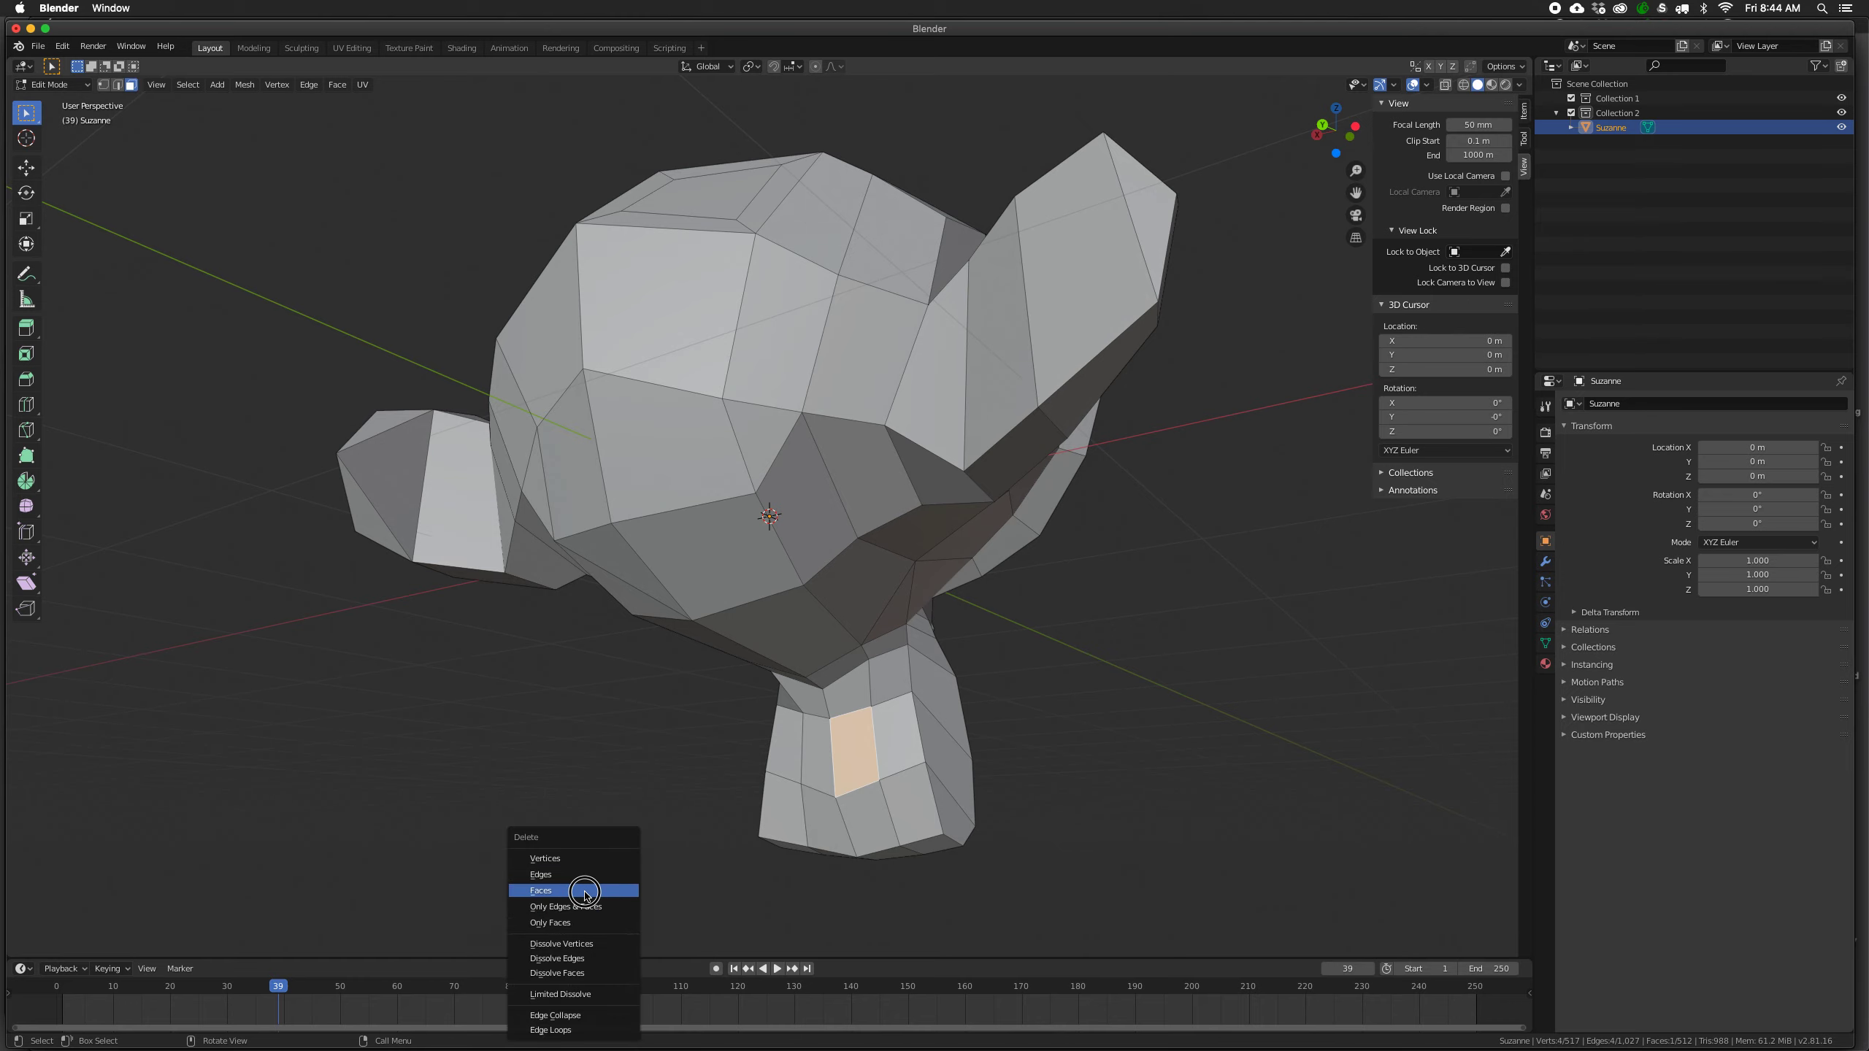
click(581, 890)
In edge selection mode, select the four edges around the hole in the back of the jaw.
middle_drag(603, 883, 761, 383)
scroll(891, 786, up, 4)
scroll(900, 802, down, 3)
scroll(832, 501, up, 2)
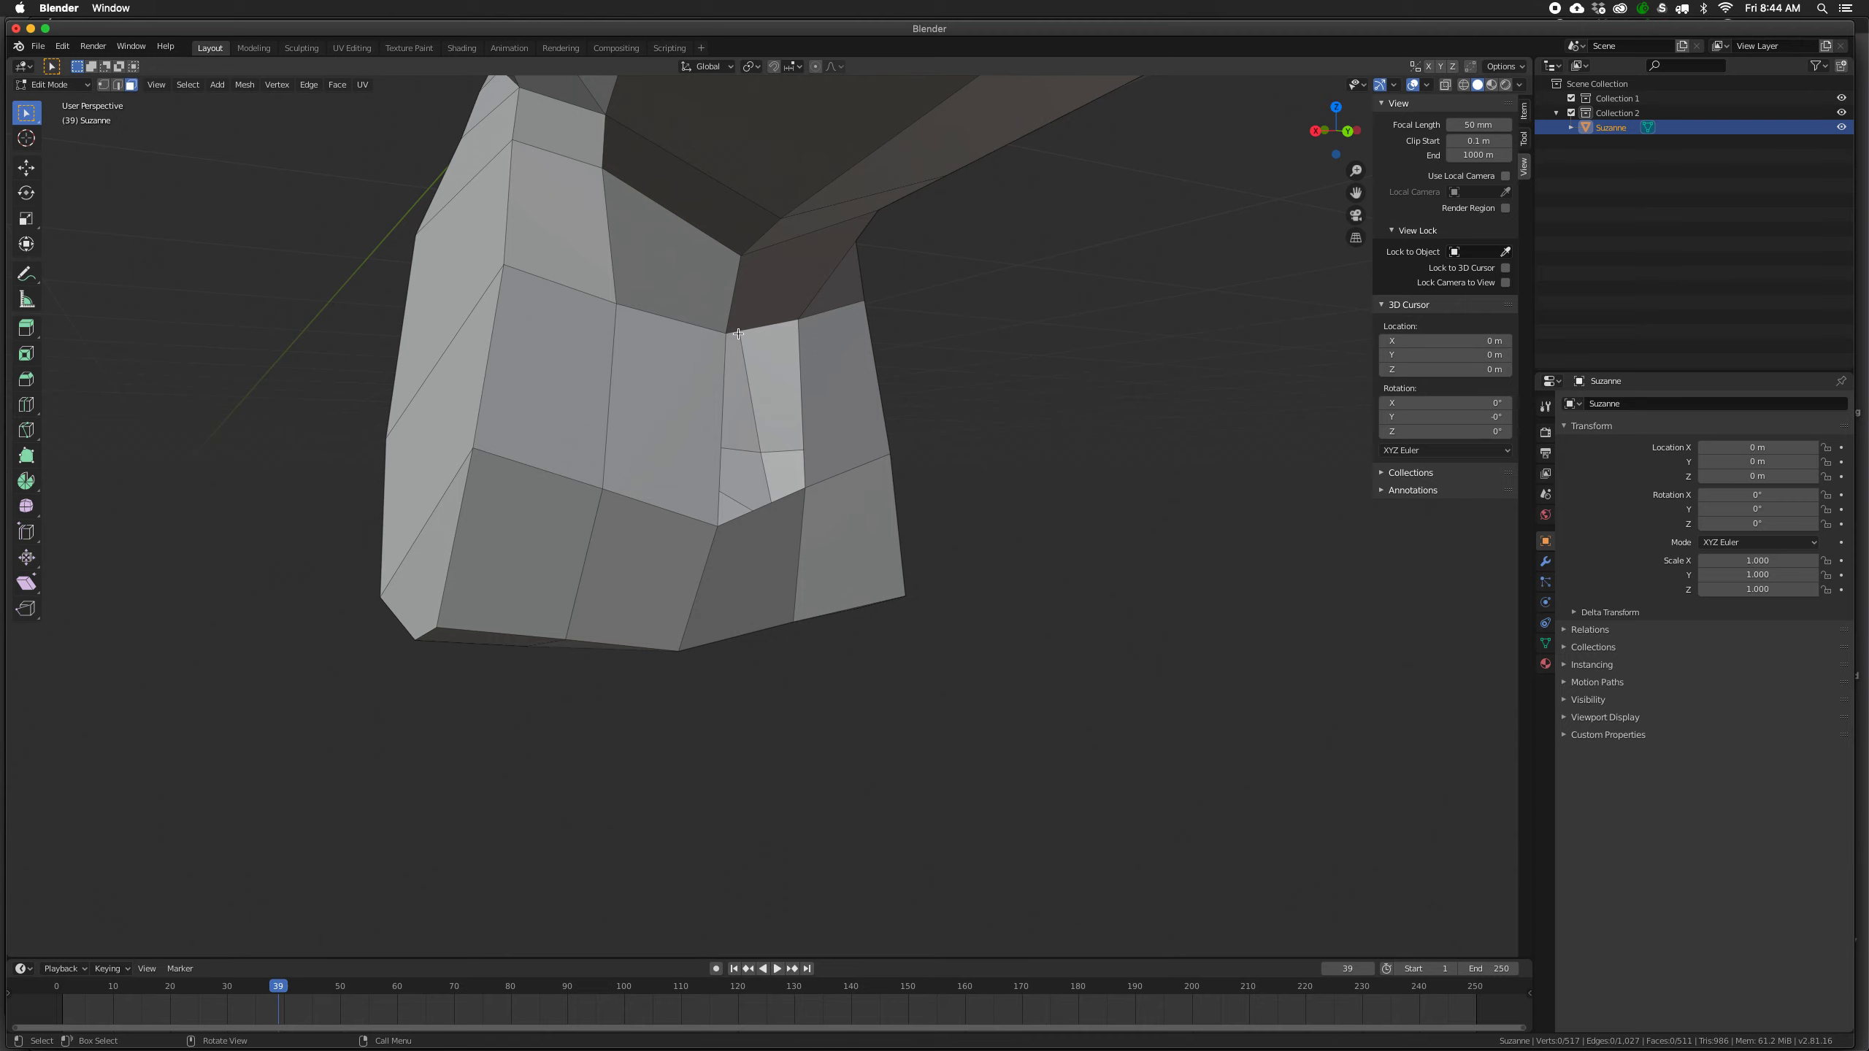
scroll(740, 359, down, 2)
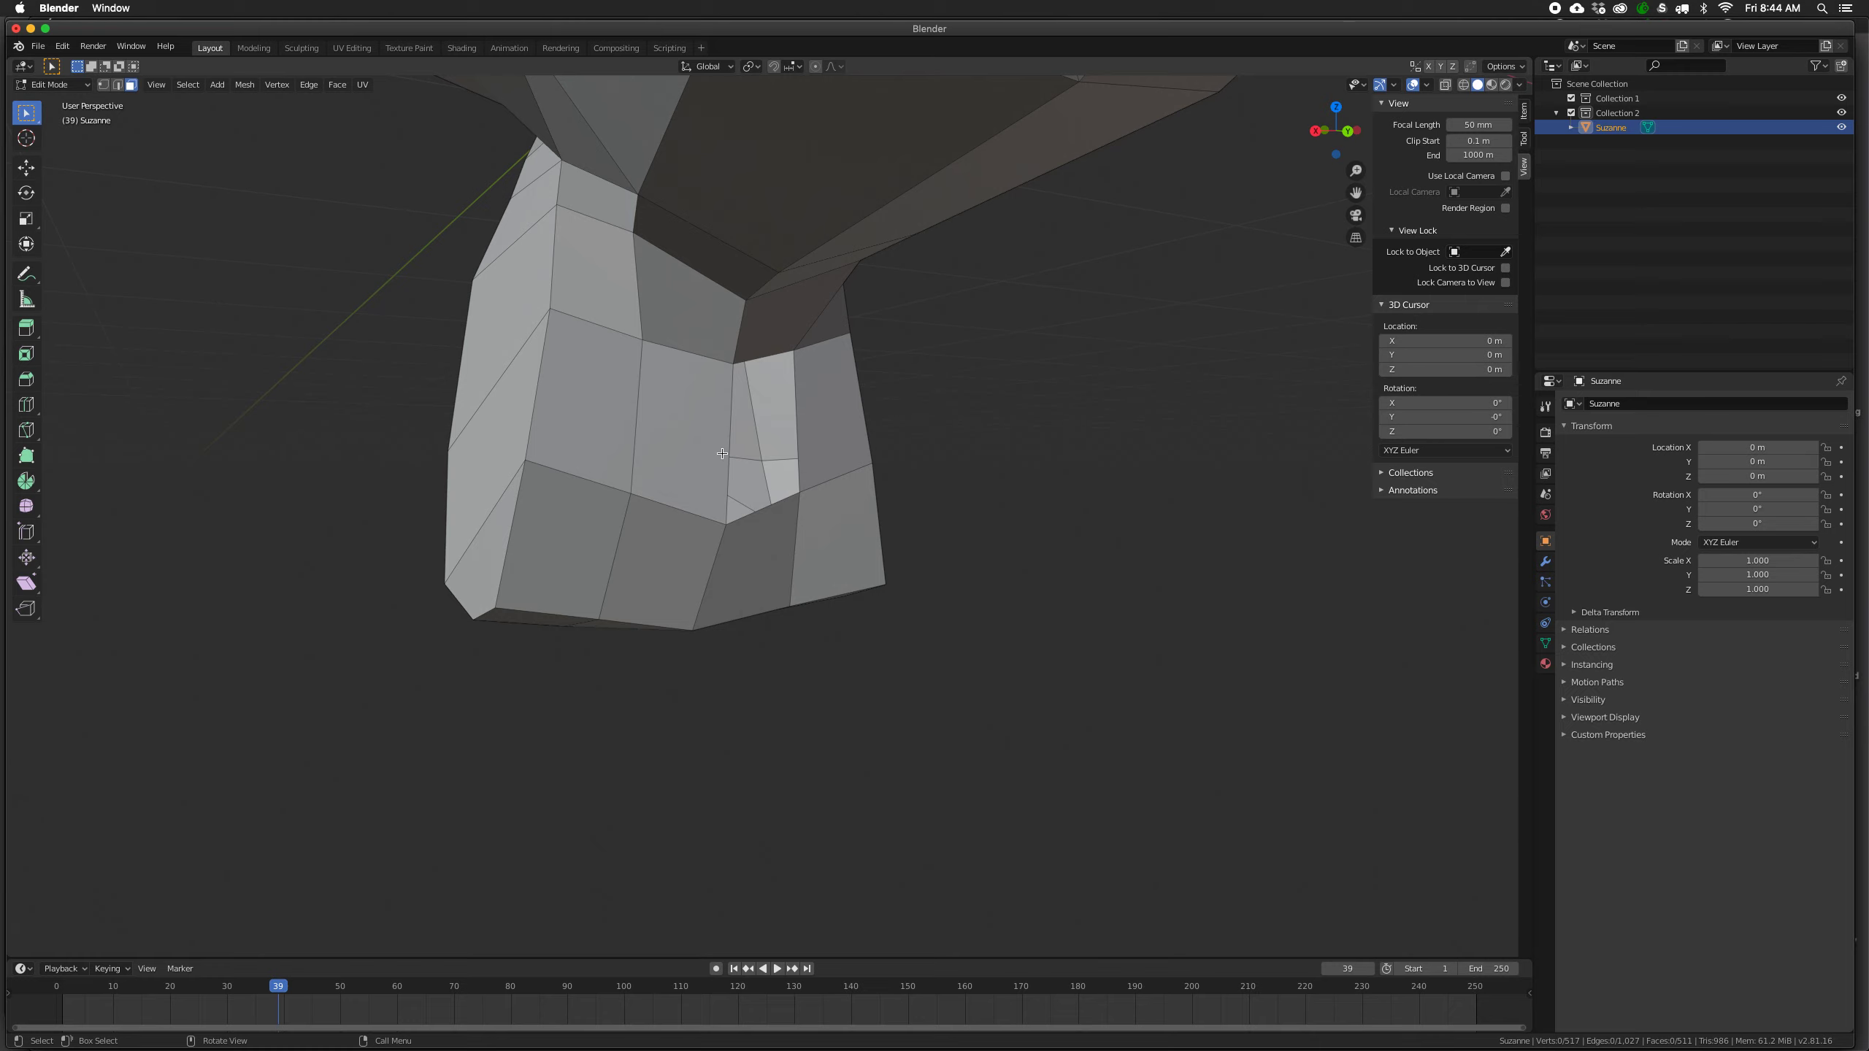
mouse_move(728, 386)
middle_down()
mouse_move(766, 386)
mouse_move(677, 384)
mouse_move(712, 381)
middle_up()
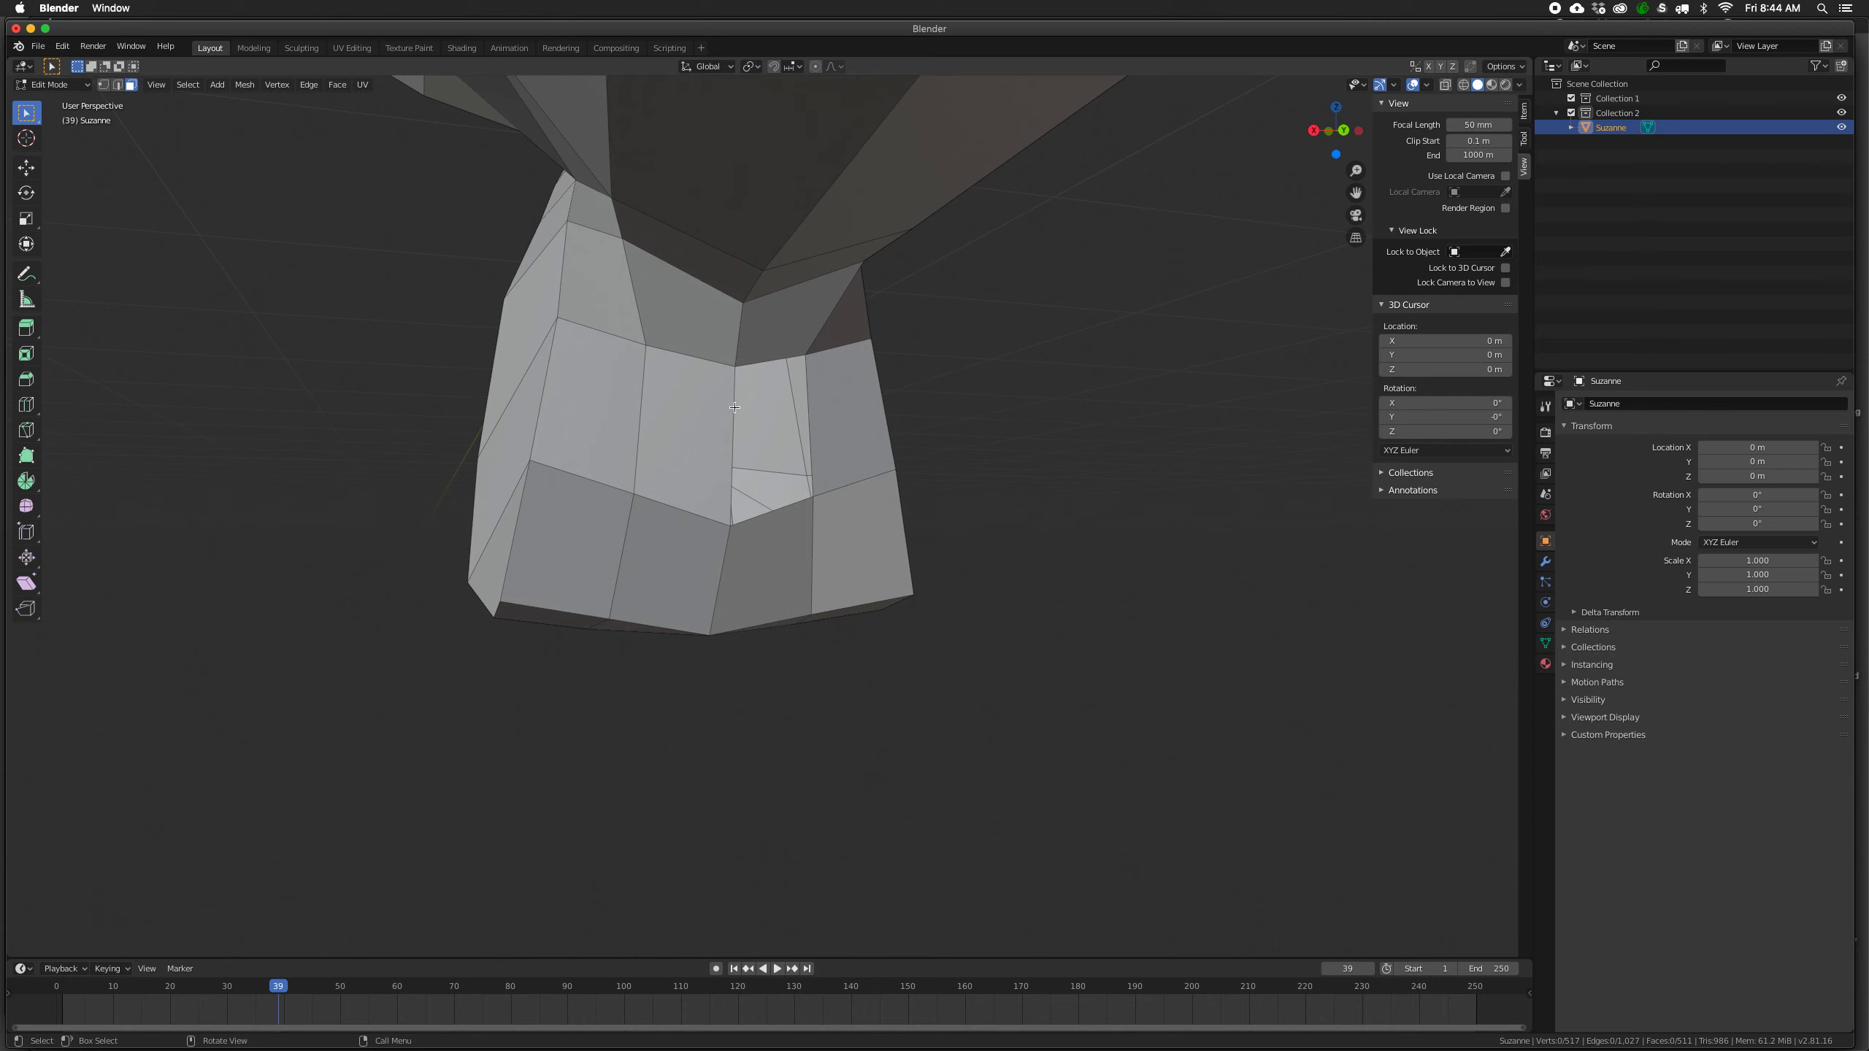
key(2)
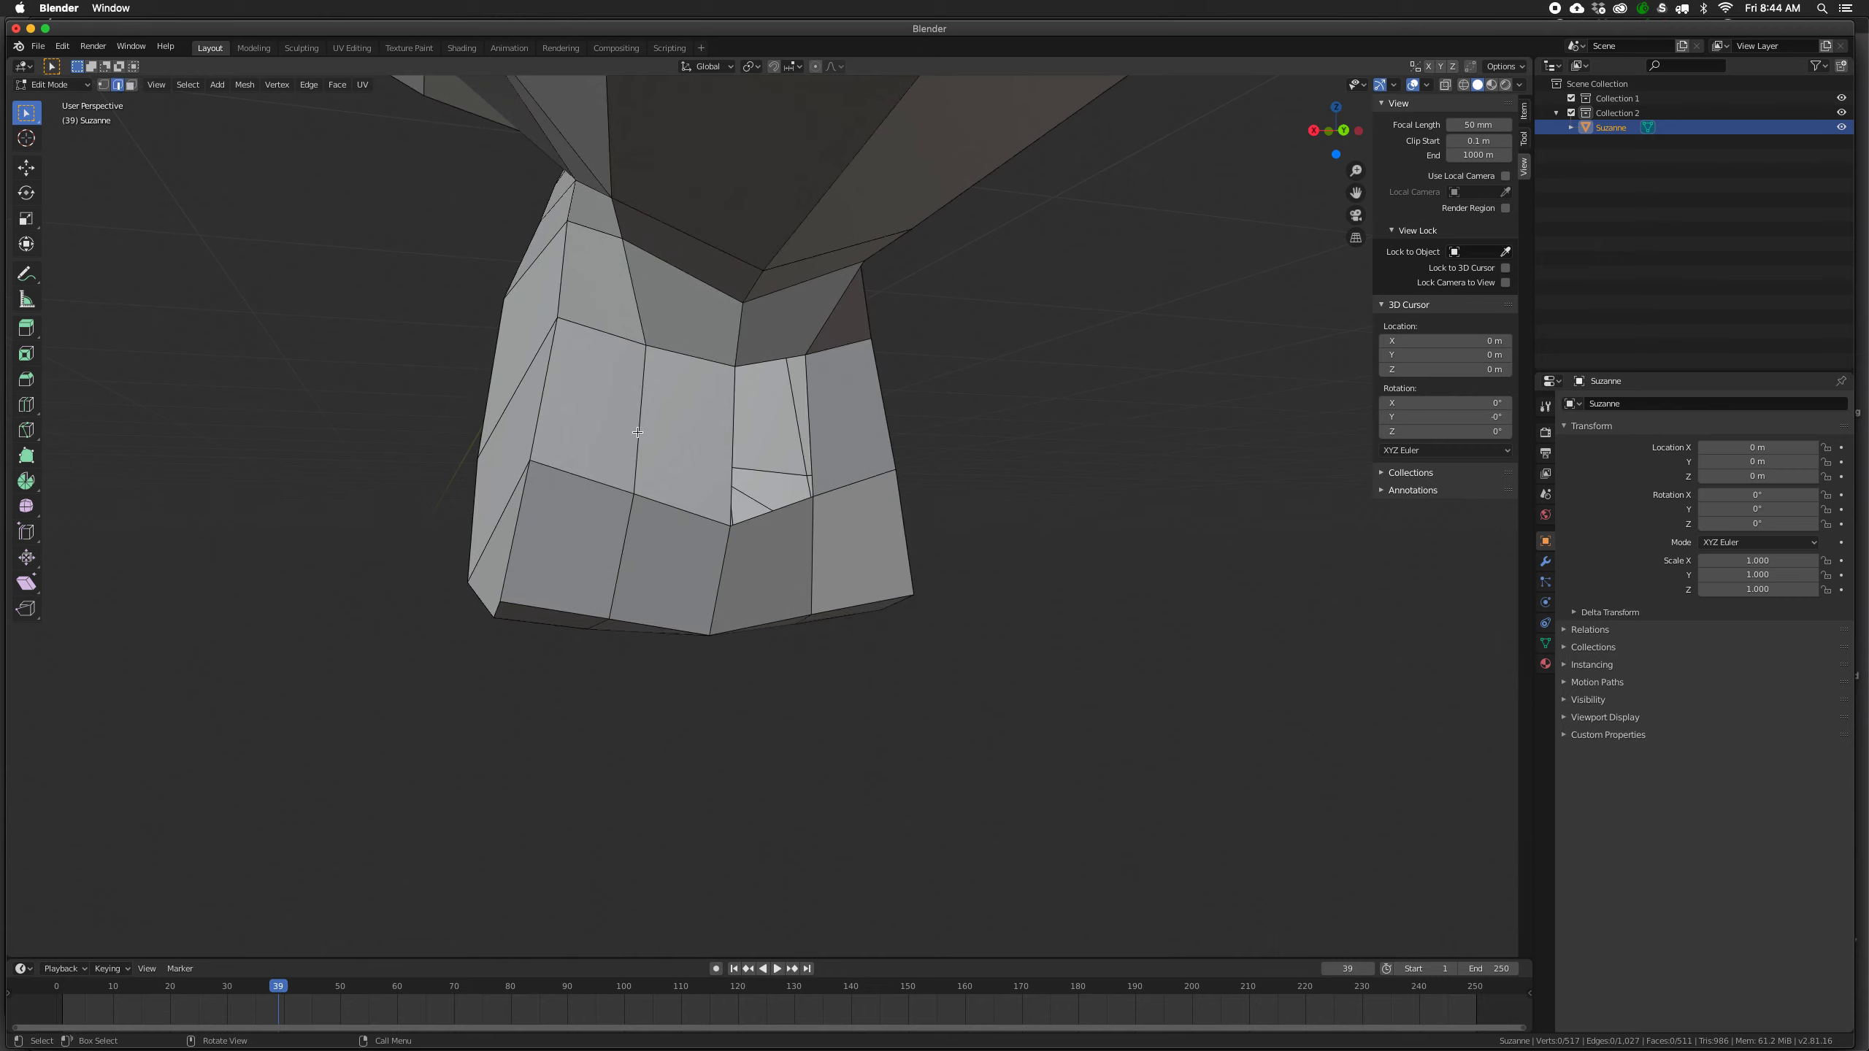
click(732, 459)
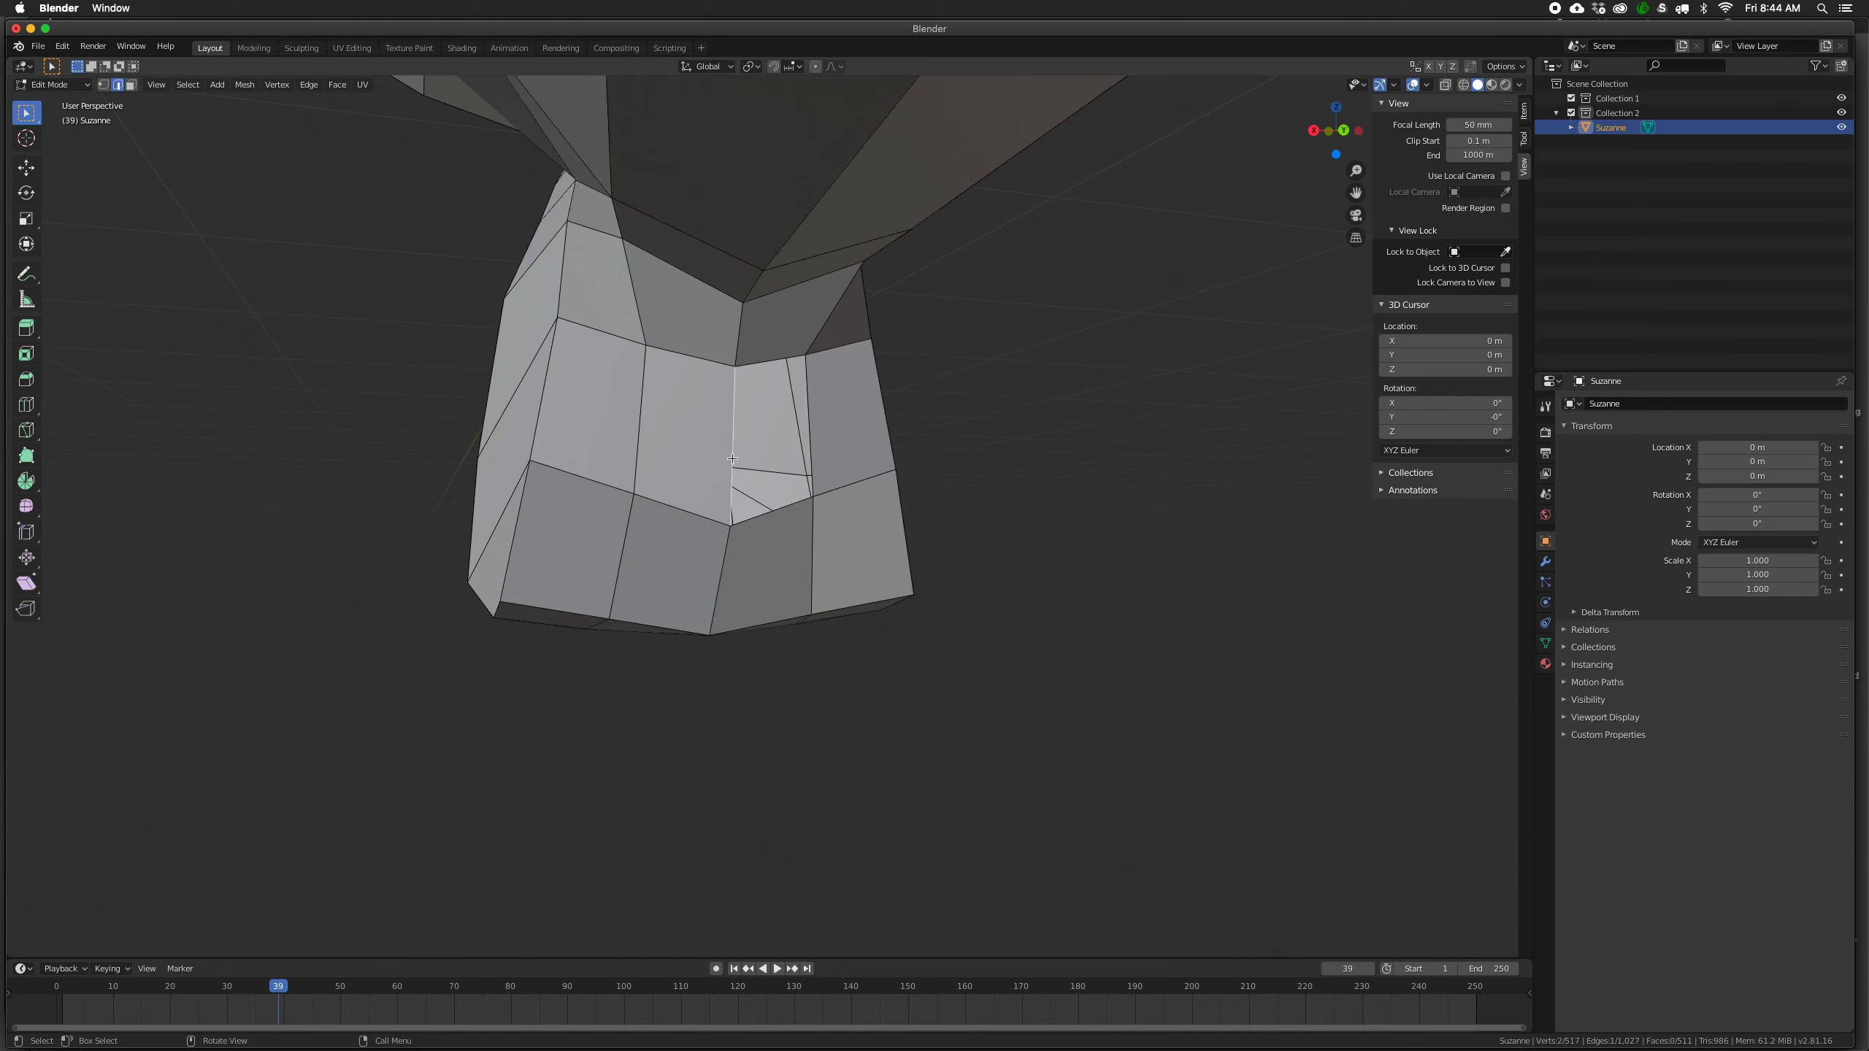
shift+click(788, 505)
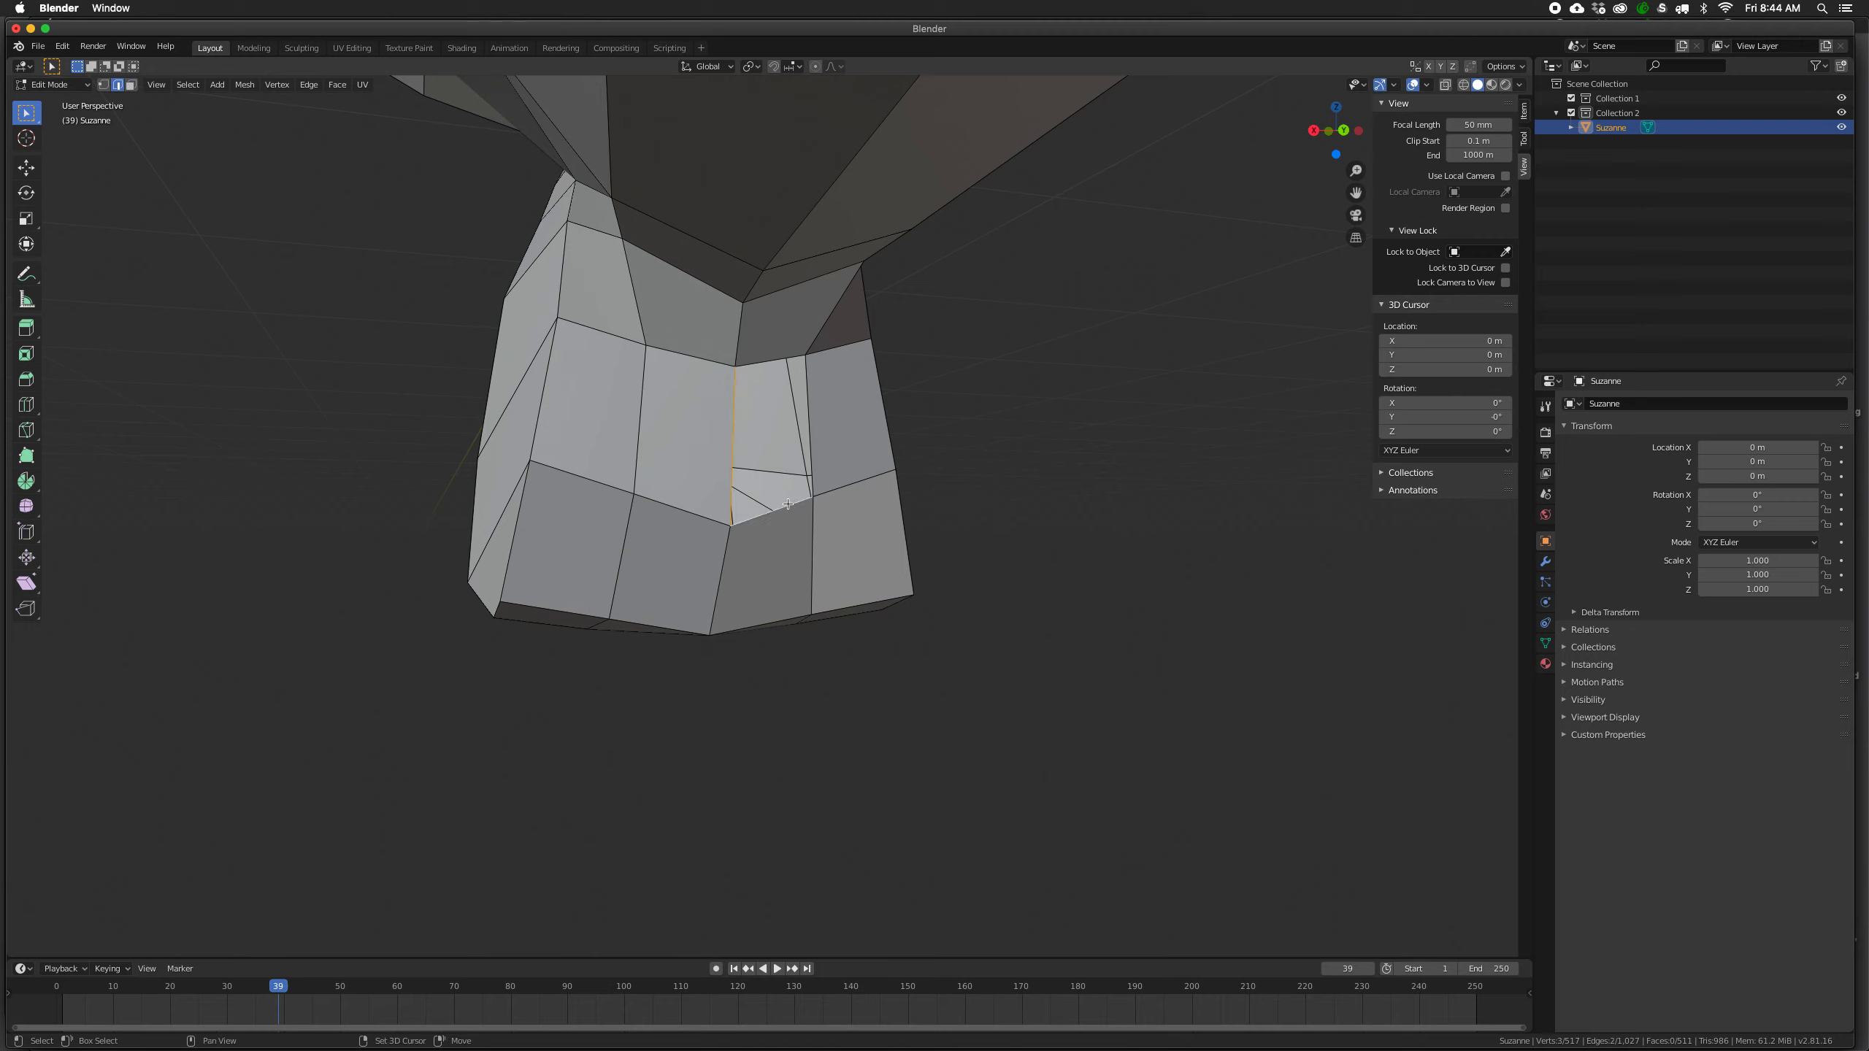
shift+click(808, 430)
shift+click(758, 363)
Try closing the jaw hole with Fill, and undo it.
click(337, 84)
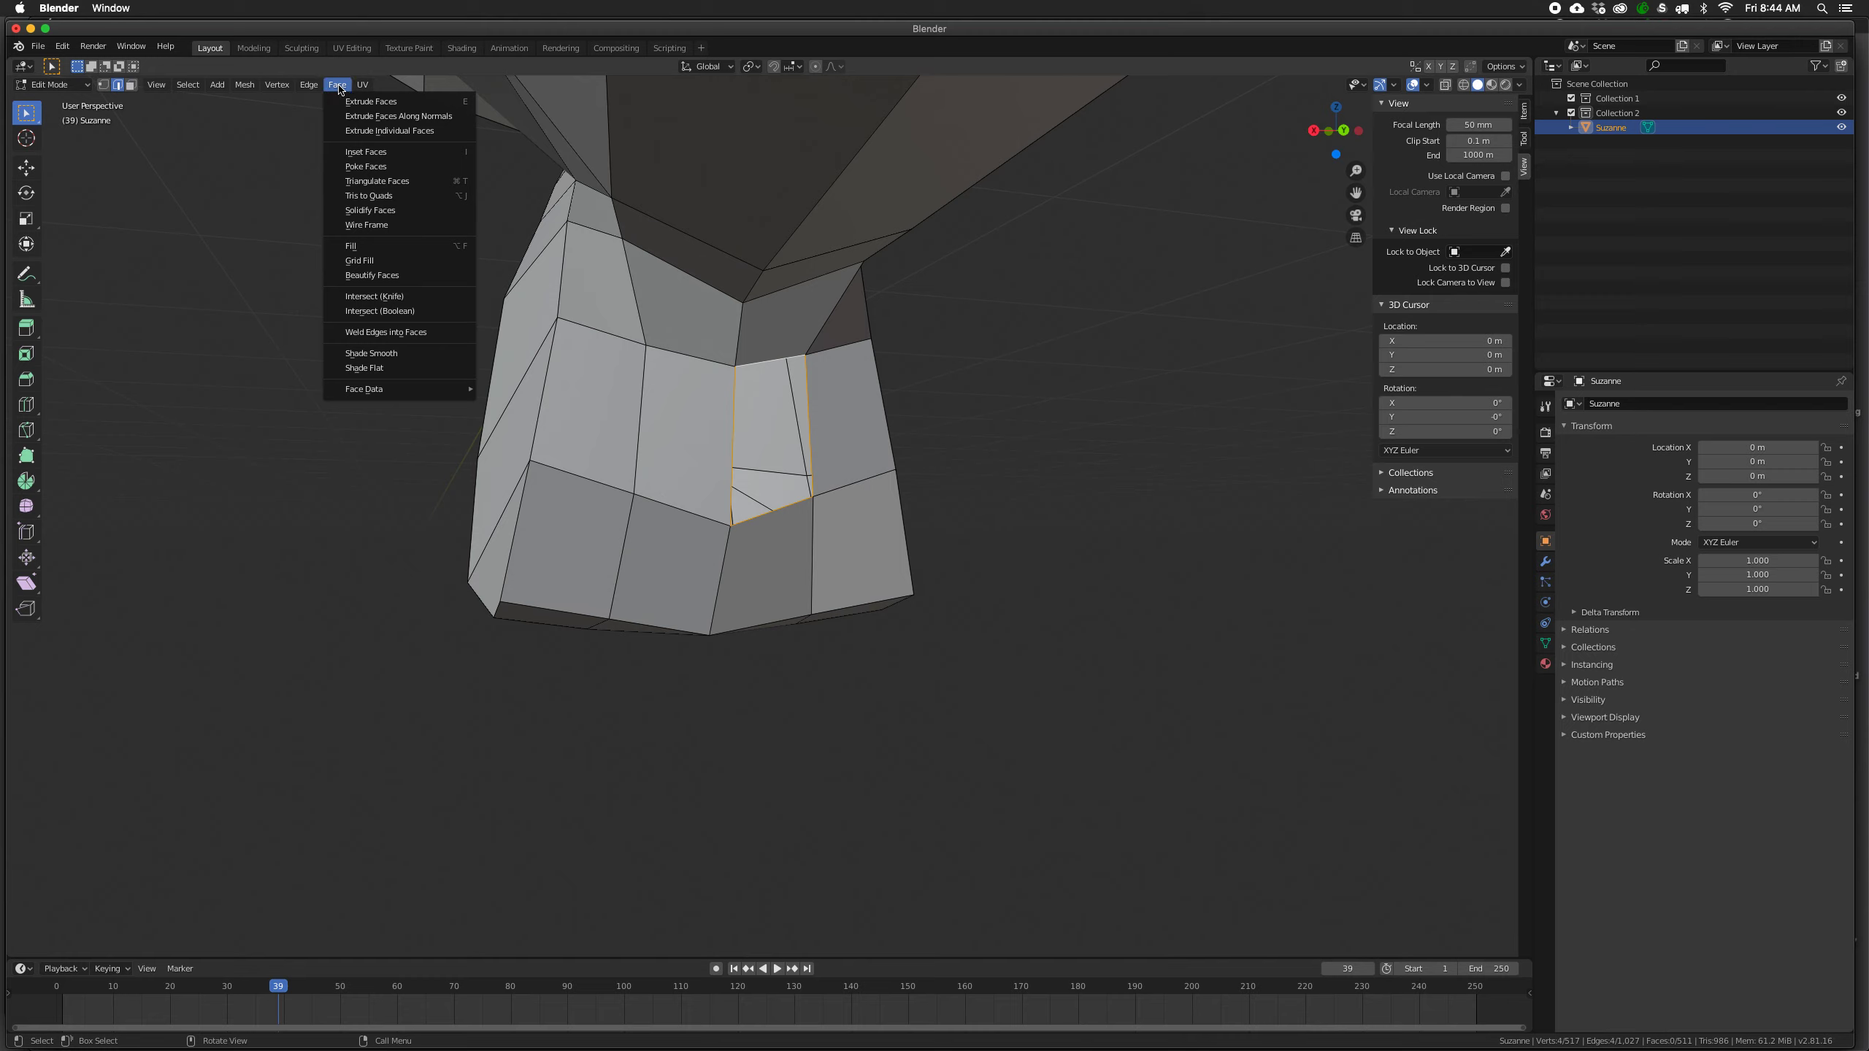
click(356, 249)
middle_drag(492, 439, 625, 545)
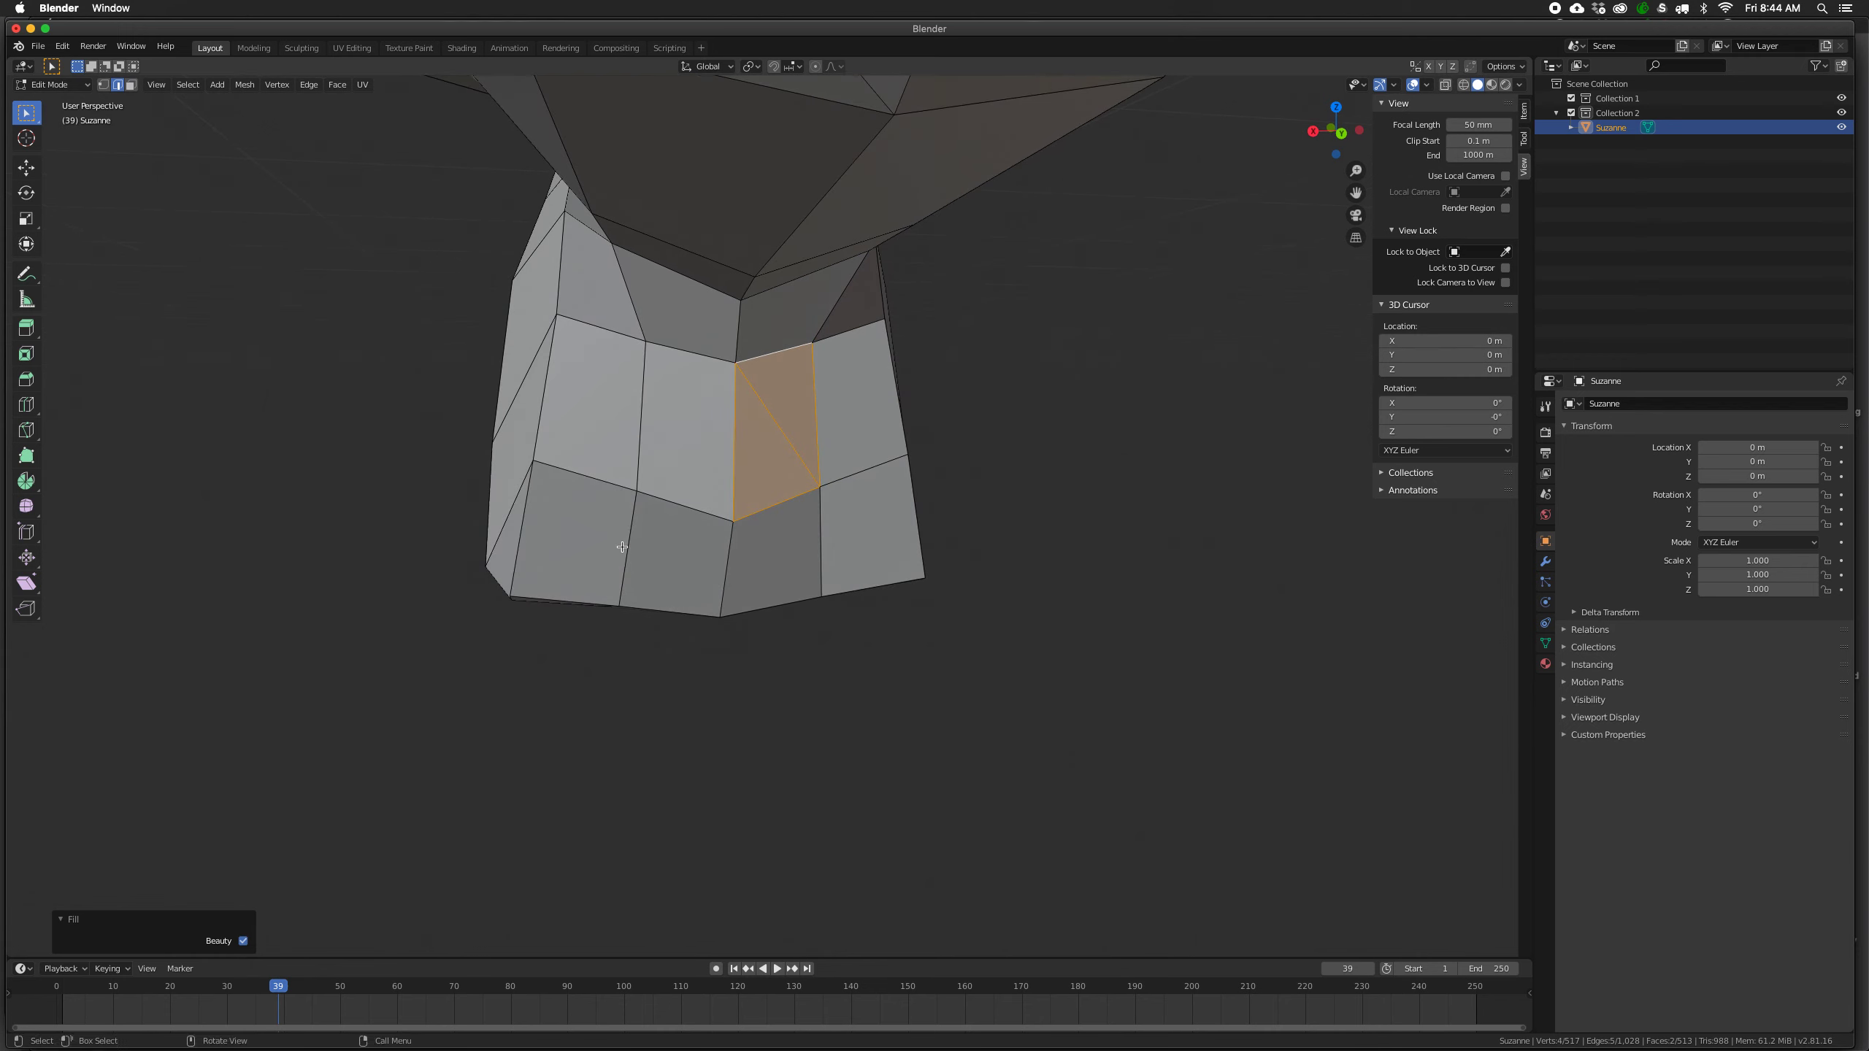
key(super+z)
Close the hole in the back of the jaw with Grid Fill, using span 1 and offset 0.
click(338, 86)
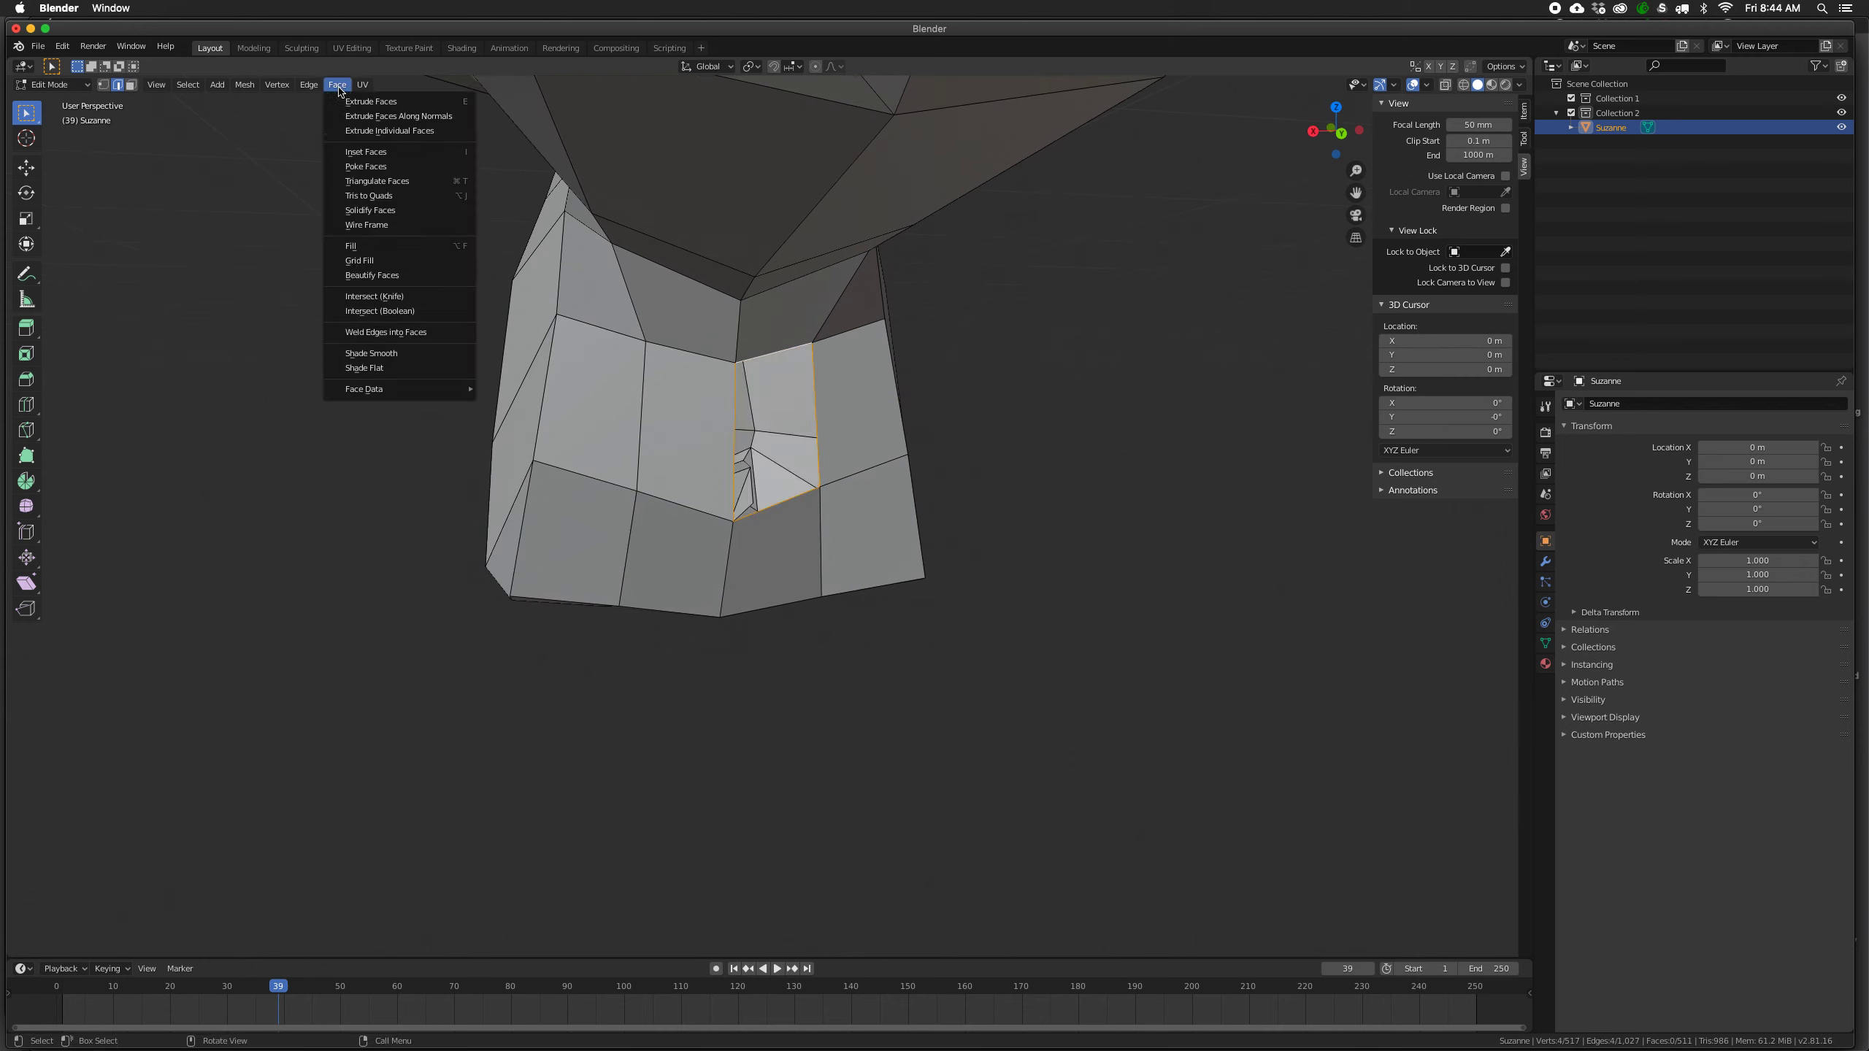
click(370, 263)
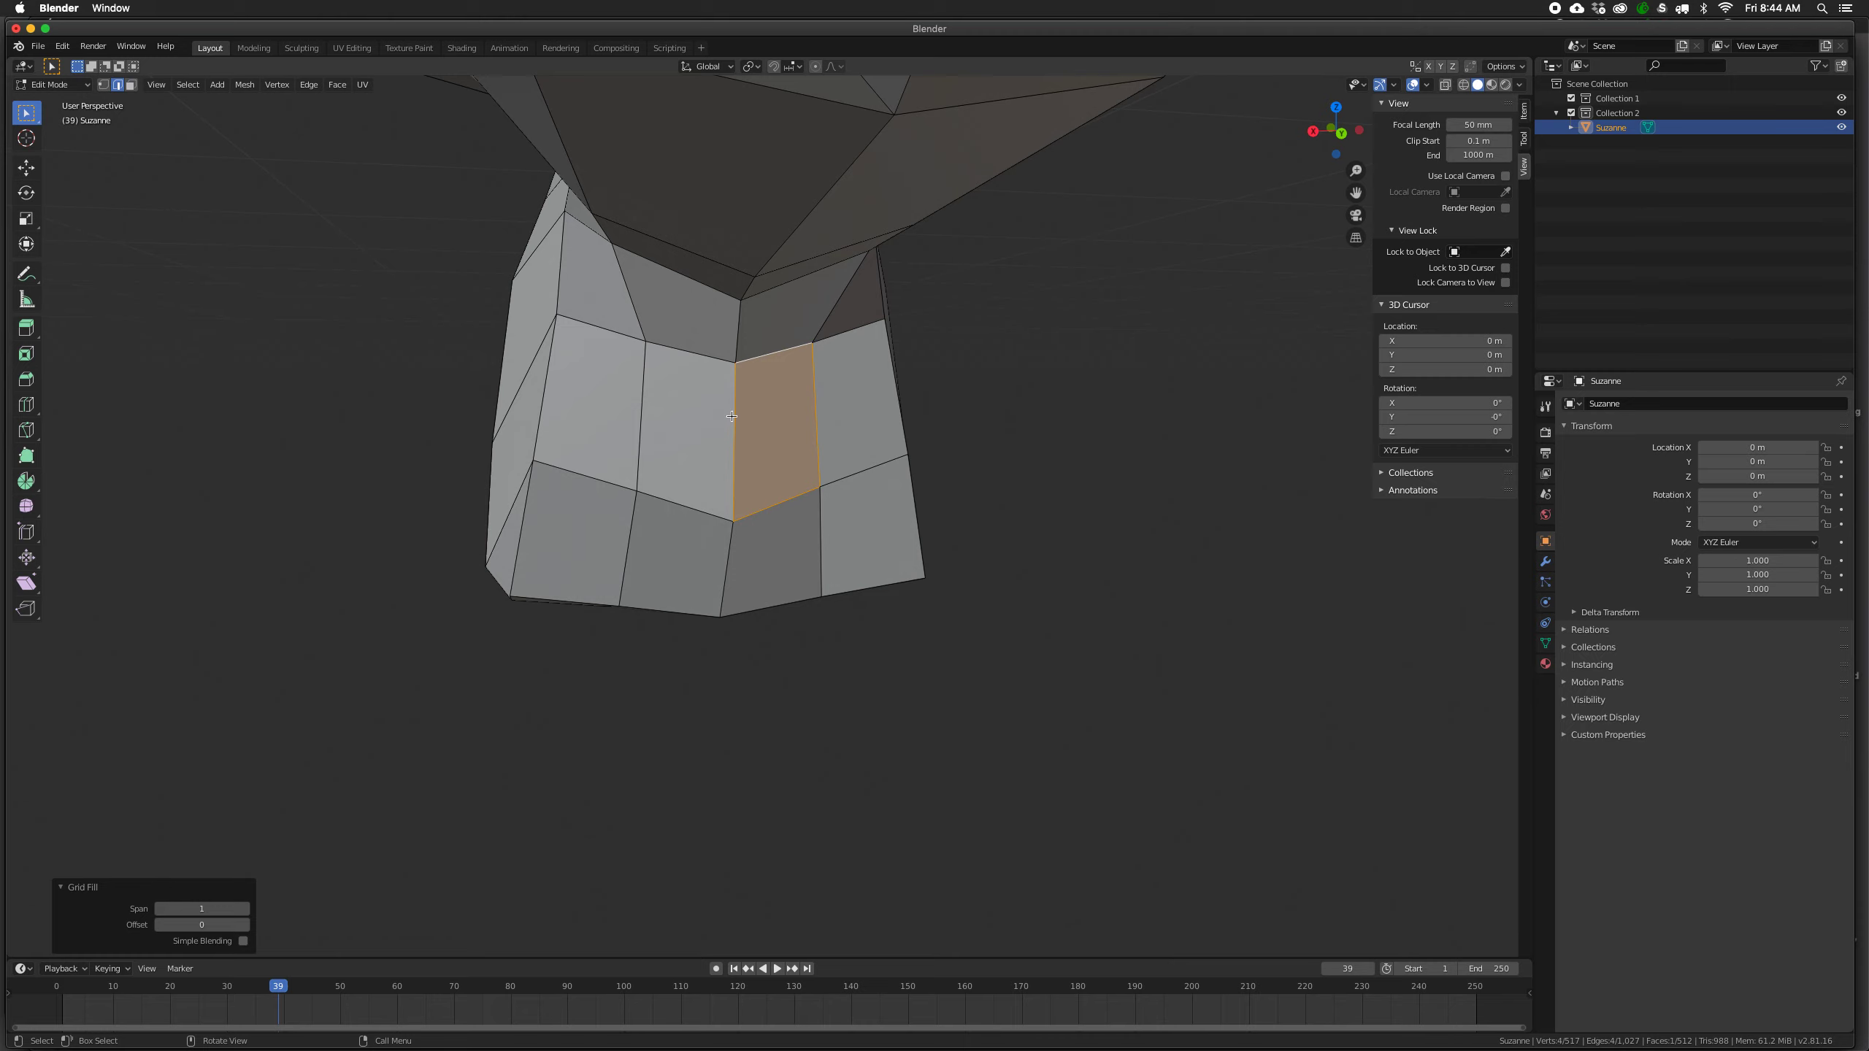
middle_drag(731, 410, 757, 452)
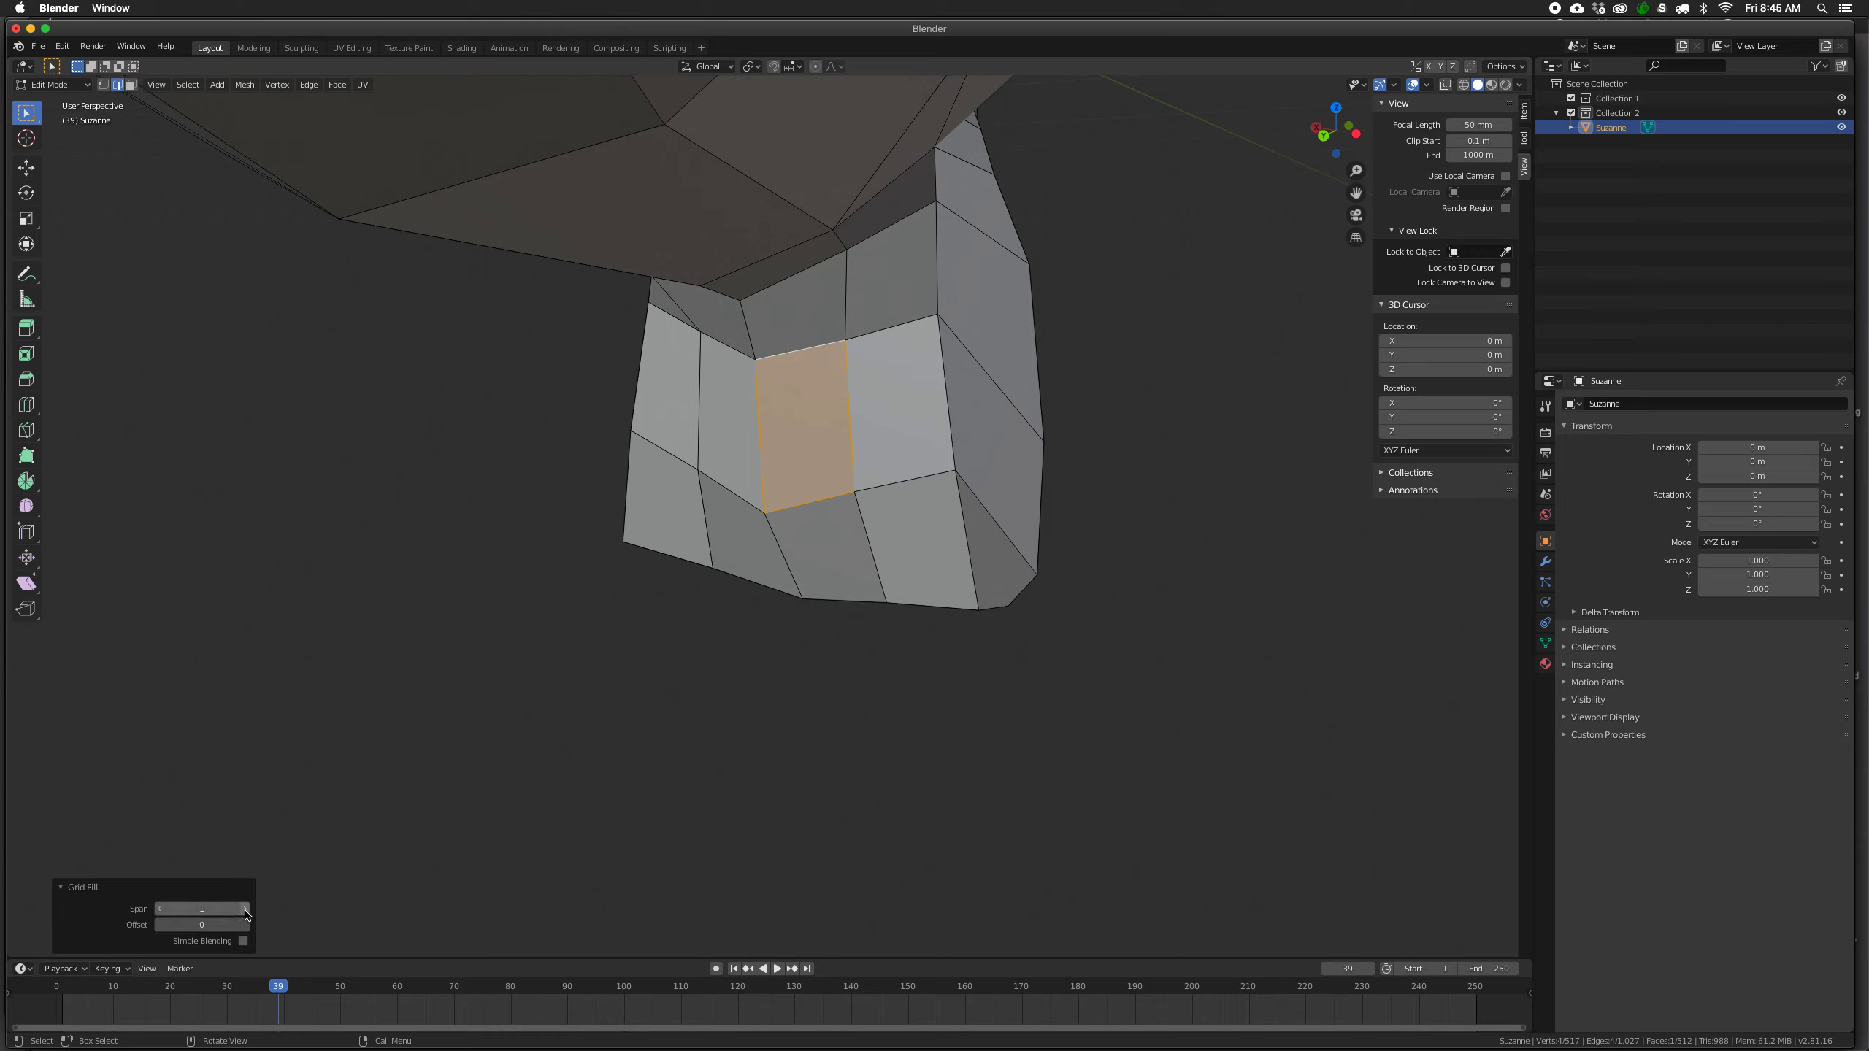
Try different Grid Fill span and offset values on the jaw patch, and check the mesh from the front.
click(219, 911)
key(Return)
click(245, 926)
click(578, 730)
middle_drag(660, 617, 487, 455)
click(771, 450)
scroll(833, 419, down, 5)
scroll(493, 529, up, 8)
scroll(488, 455, down, 12)
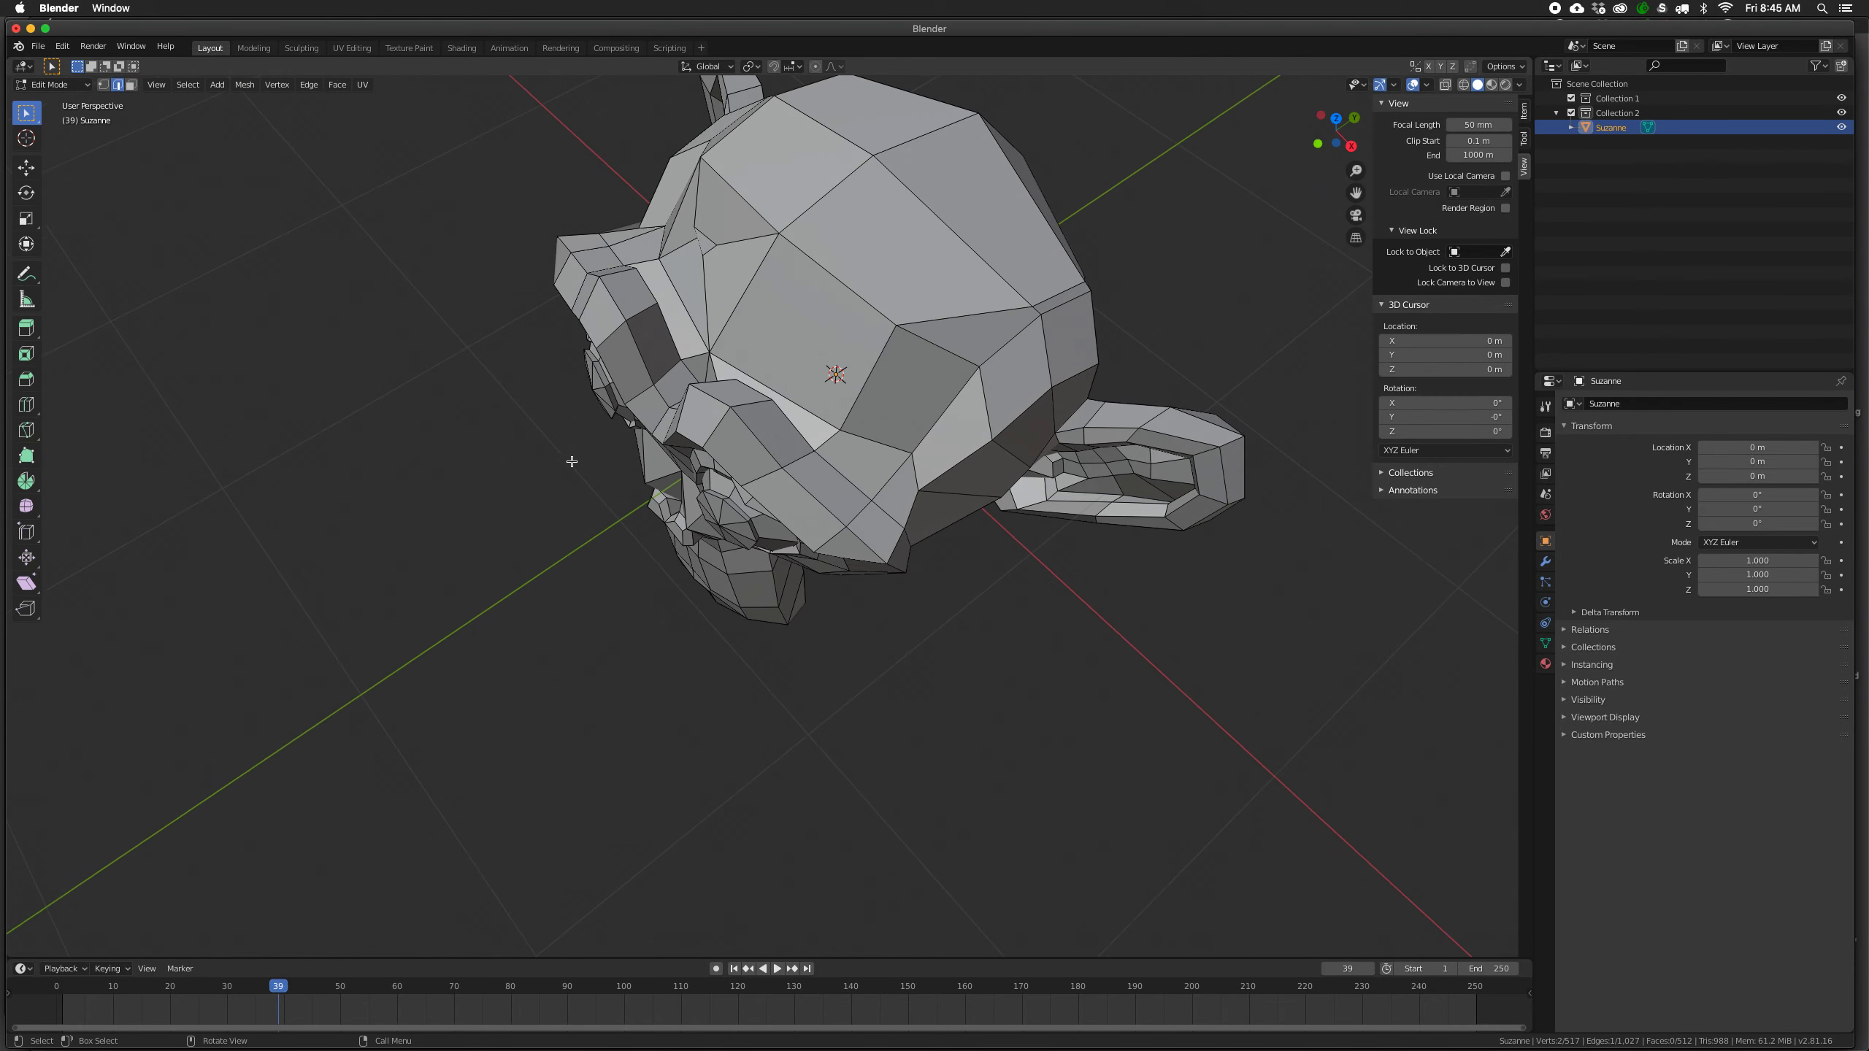
middle_drag(727, 403, 679, 516)
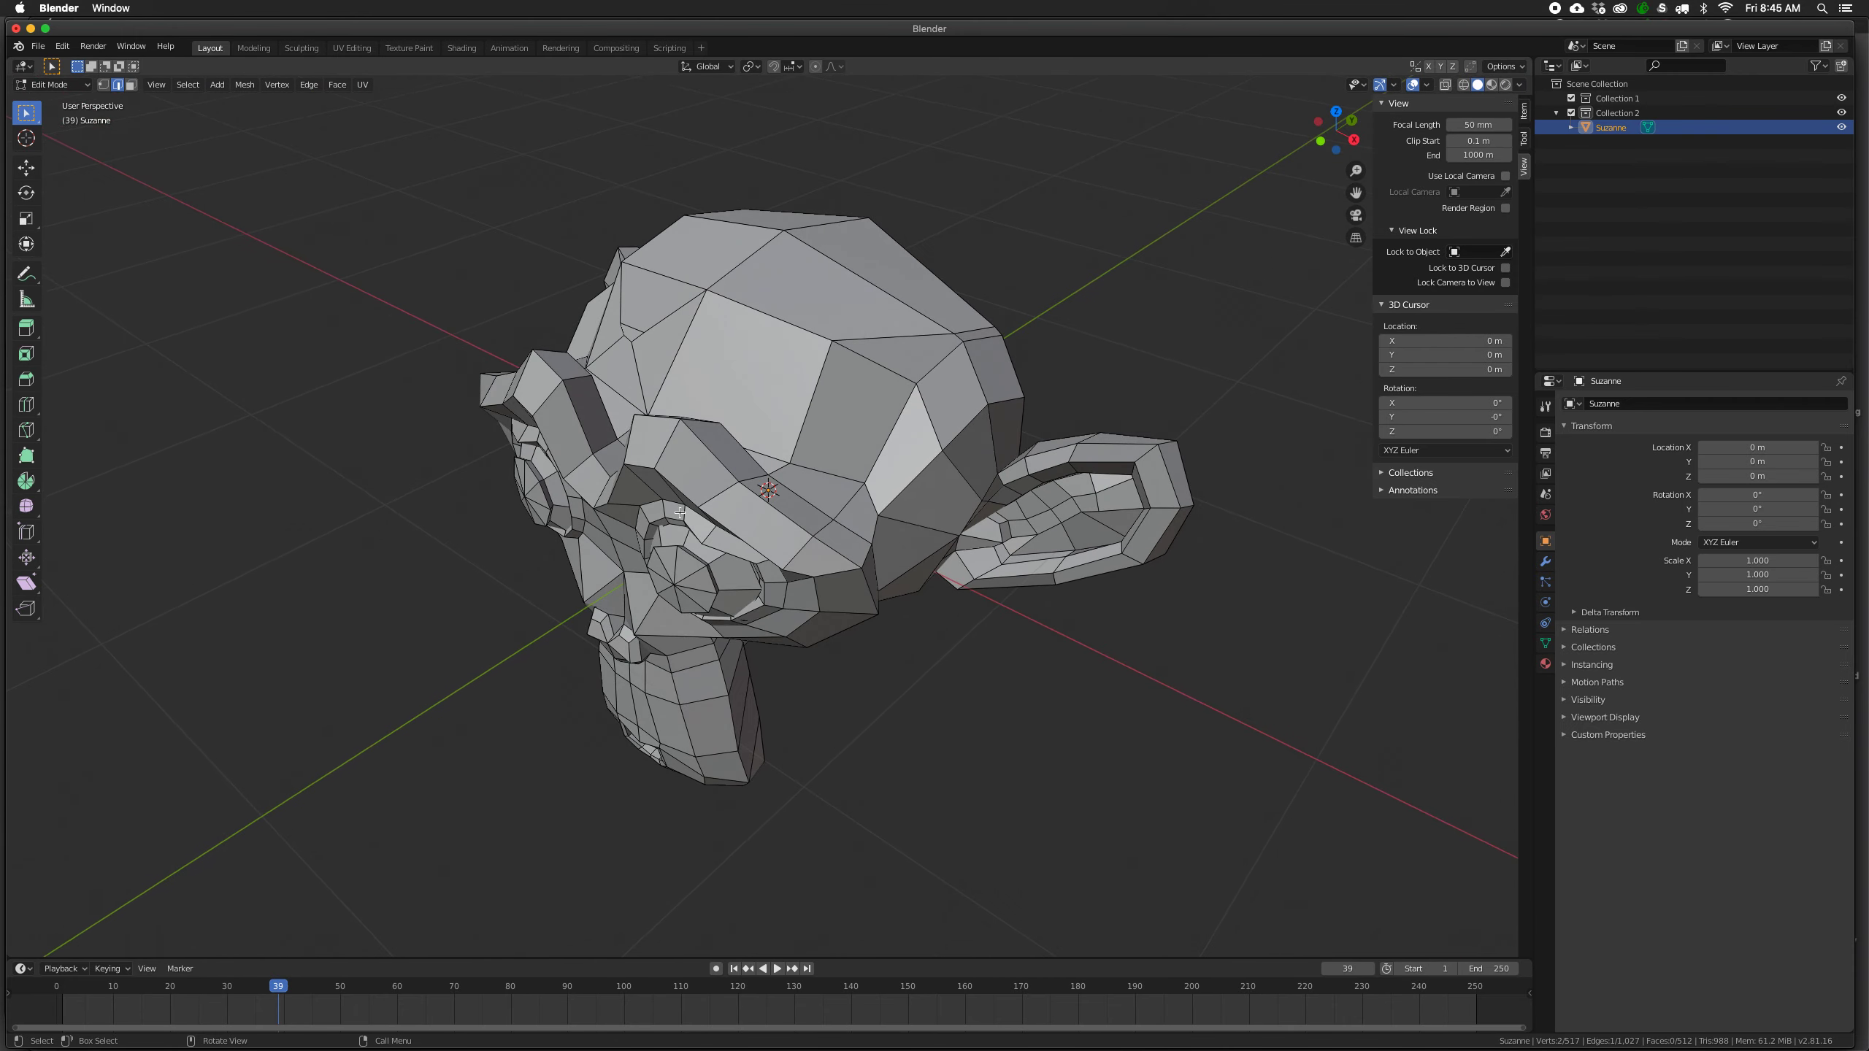
Return to Object Mode and delete the monkey head.
key(Tab)
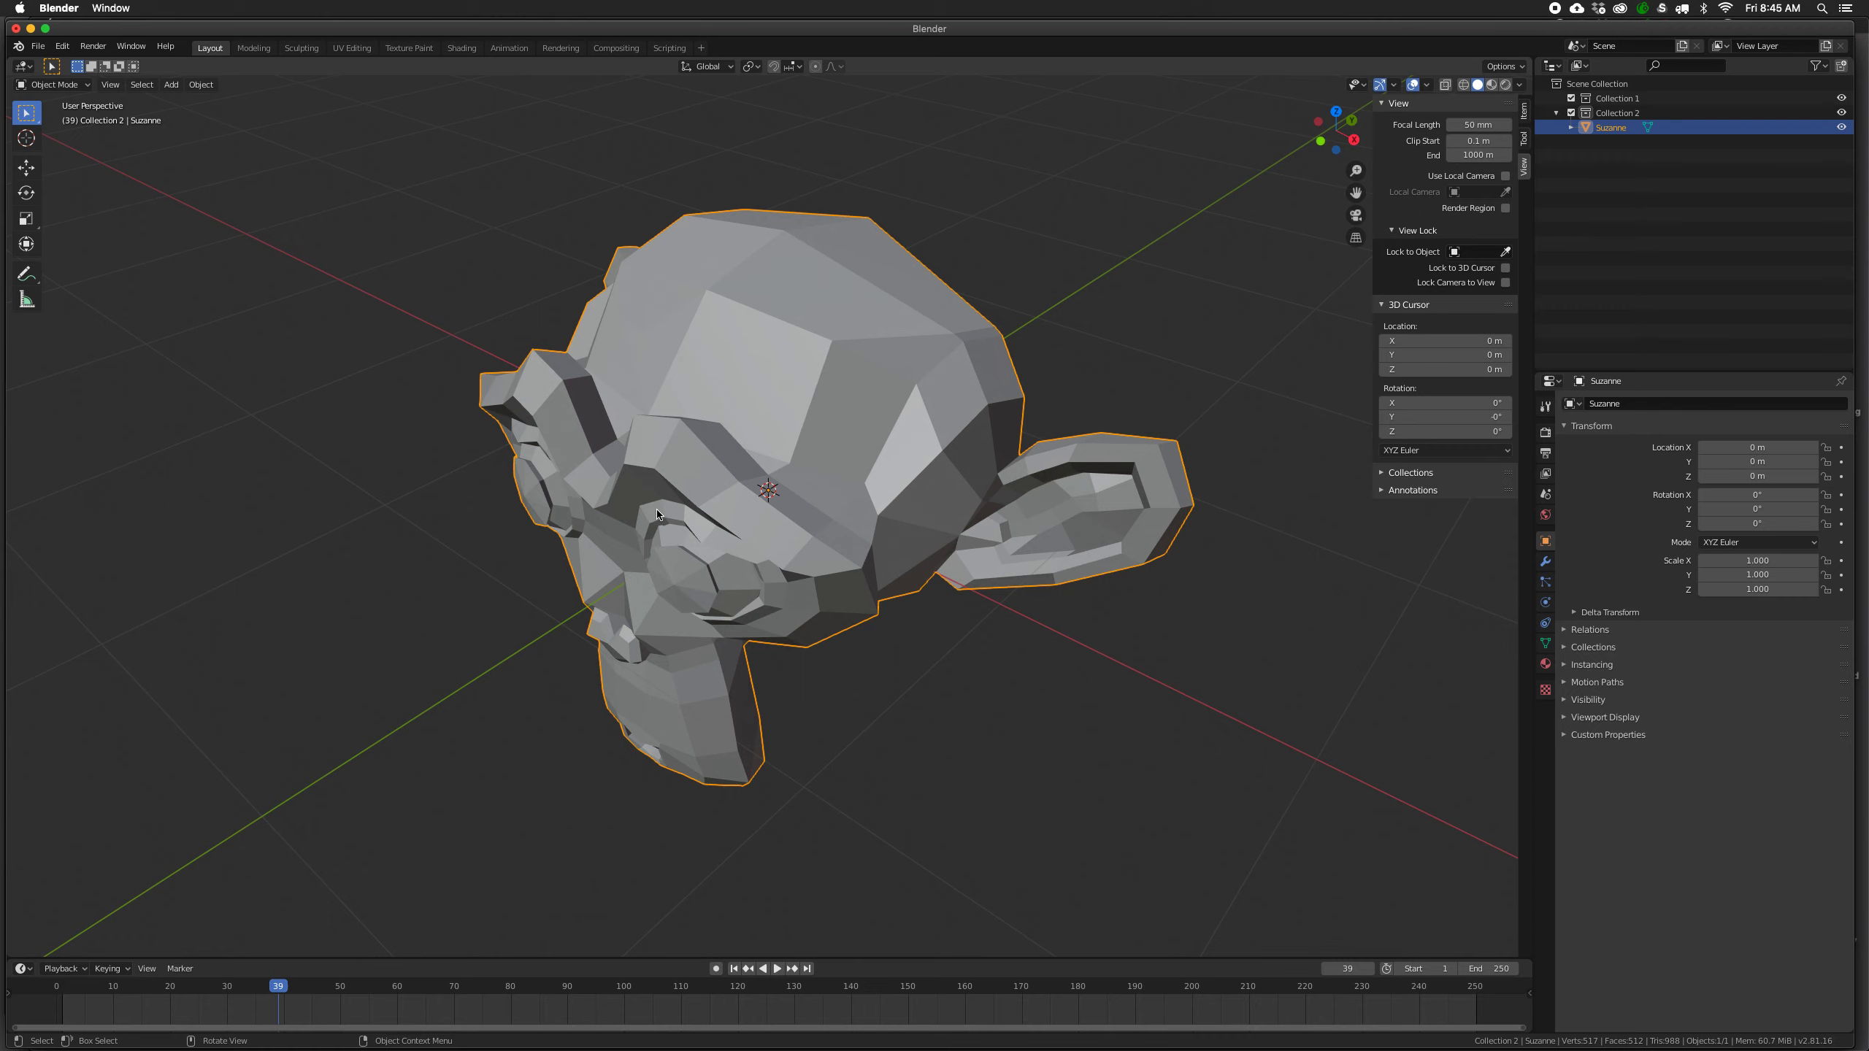
key(x)
click(654, 510)
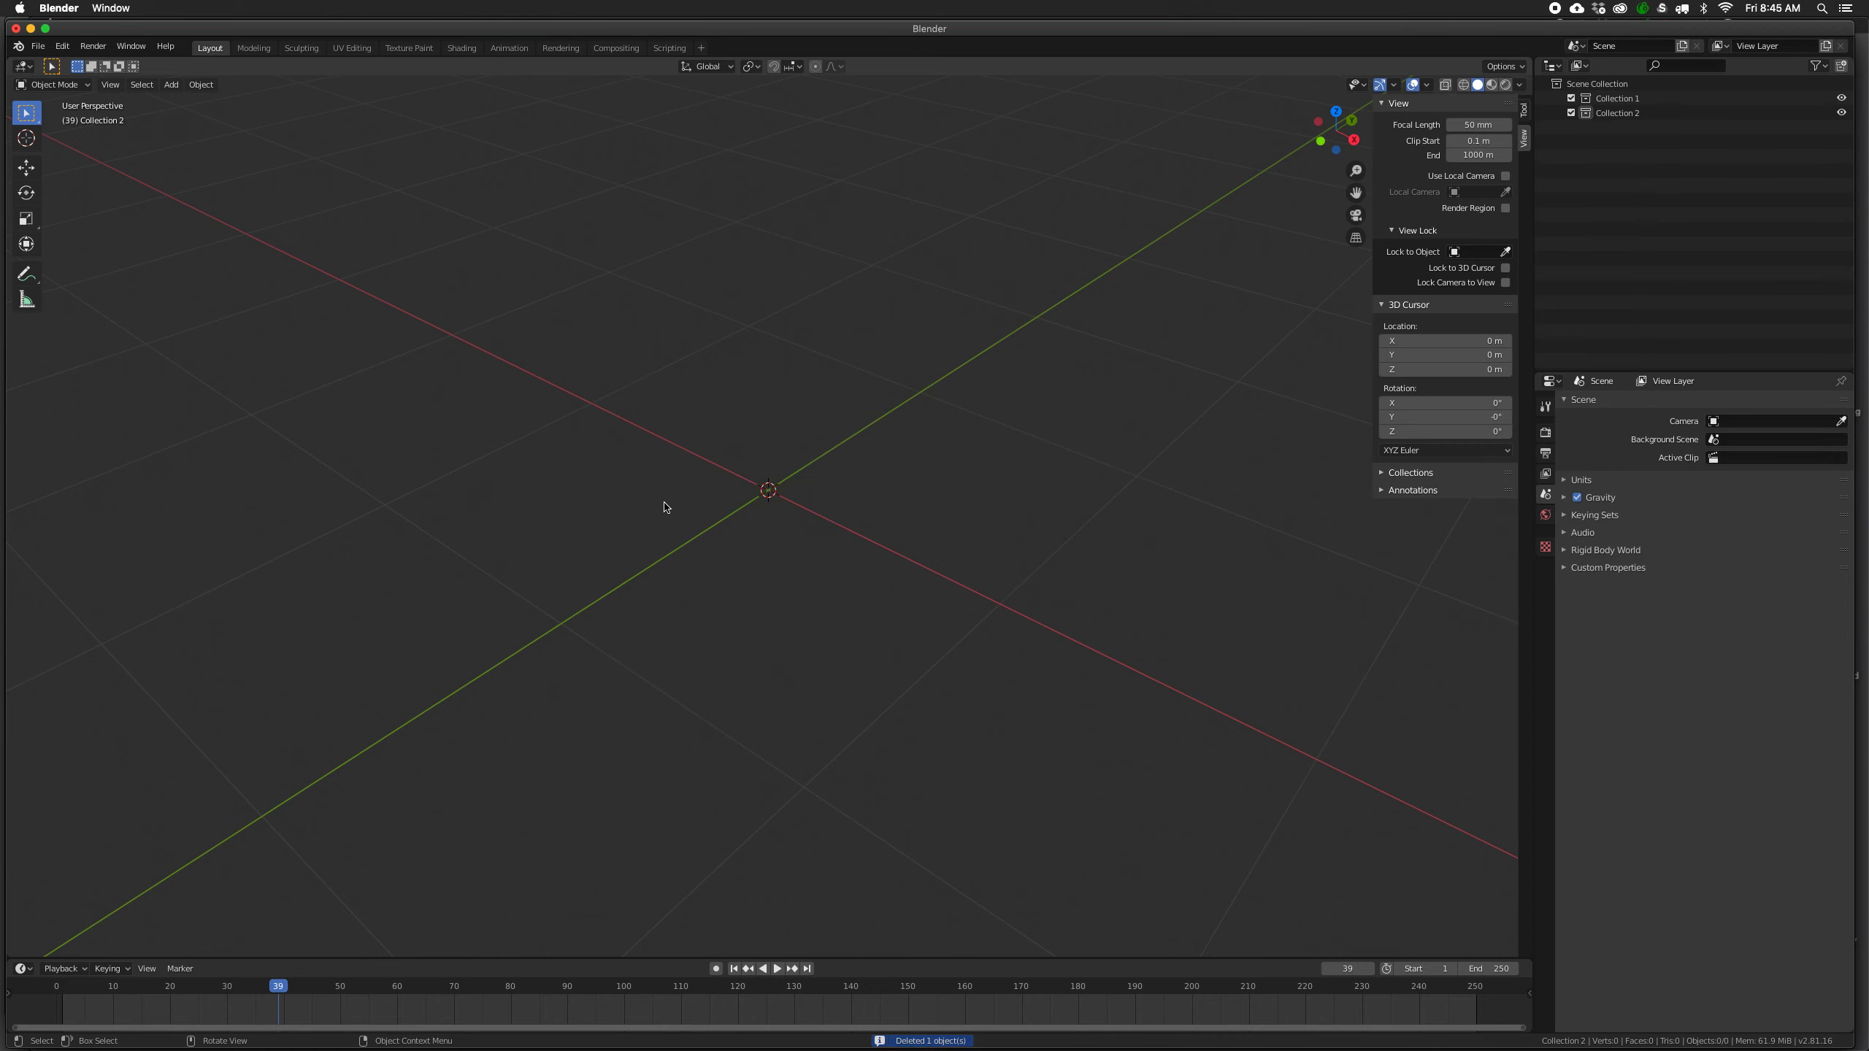
Add a UV sphere with 12 segments and 8 rings at the world origin.
key(shift+a)
mouse_move(655, 514)
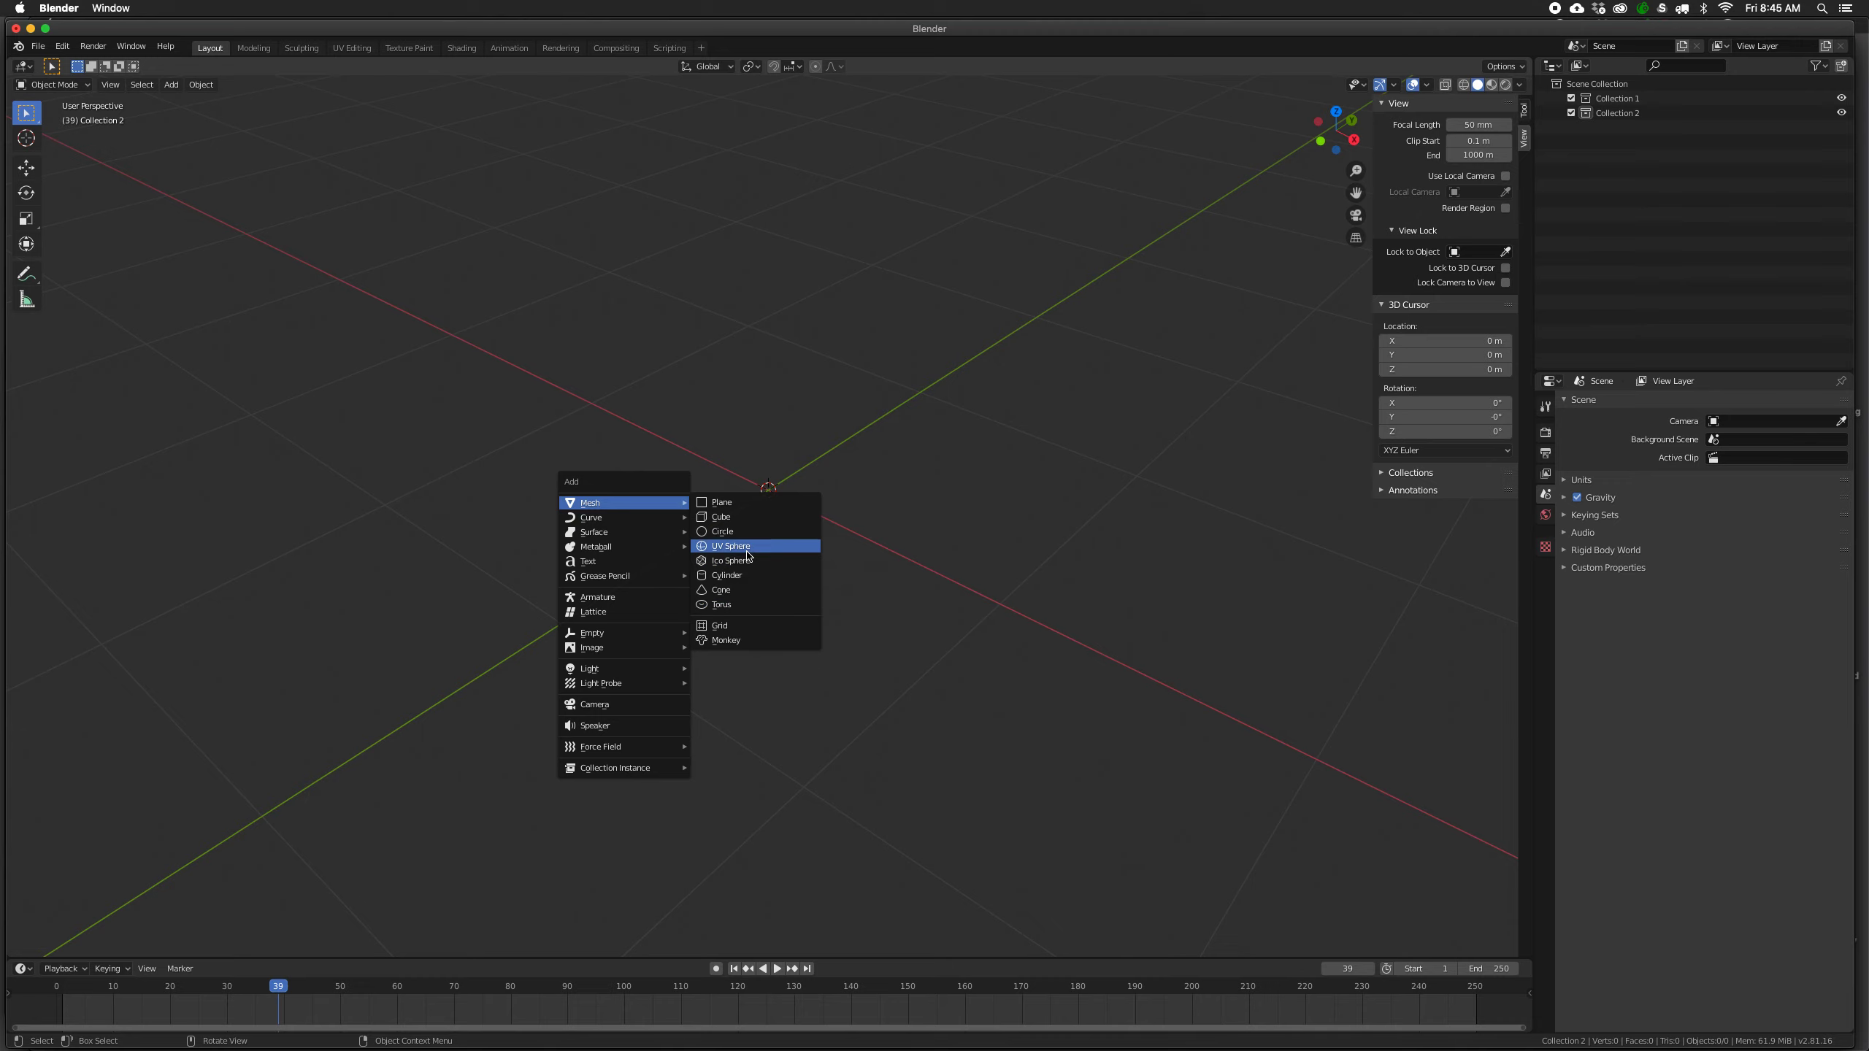
click(740, 545)
scroll(765, 529, down, 2)
middle_drag(765, 530, 752, 513)
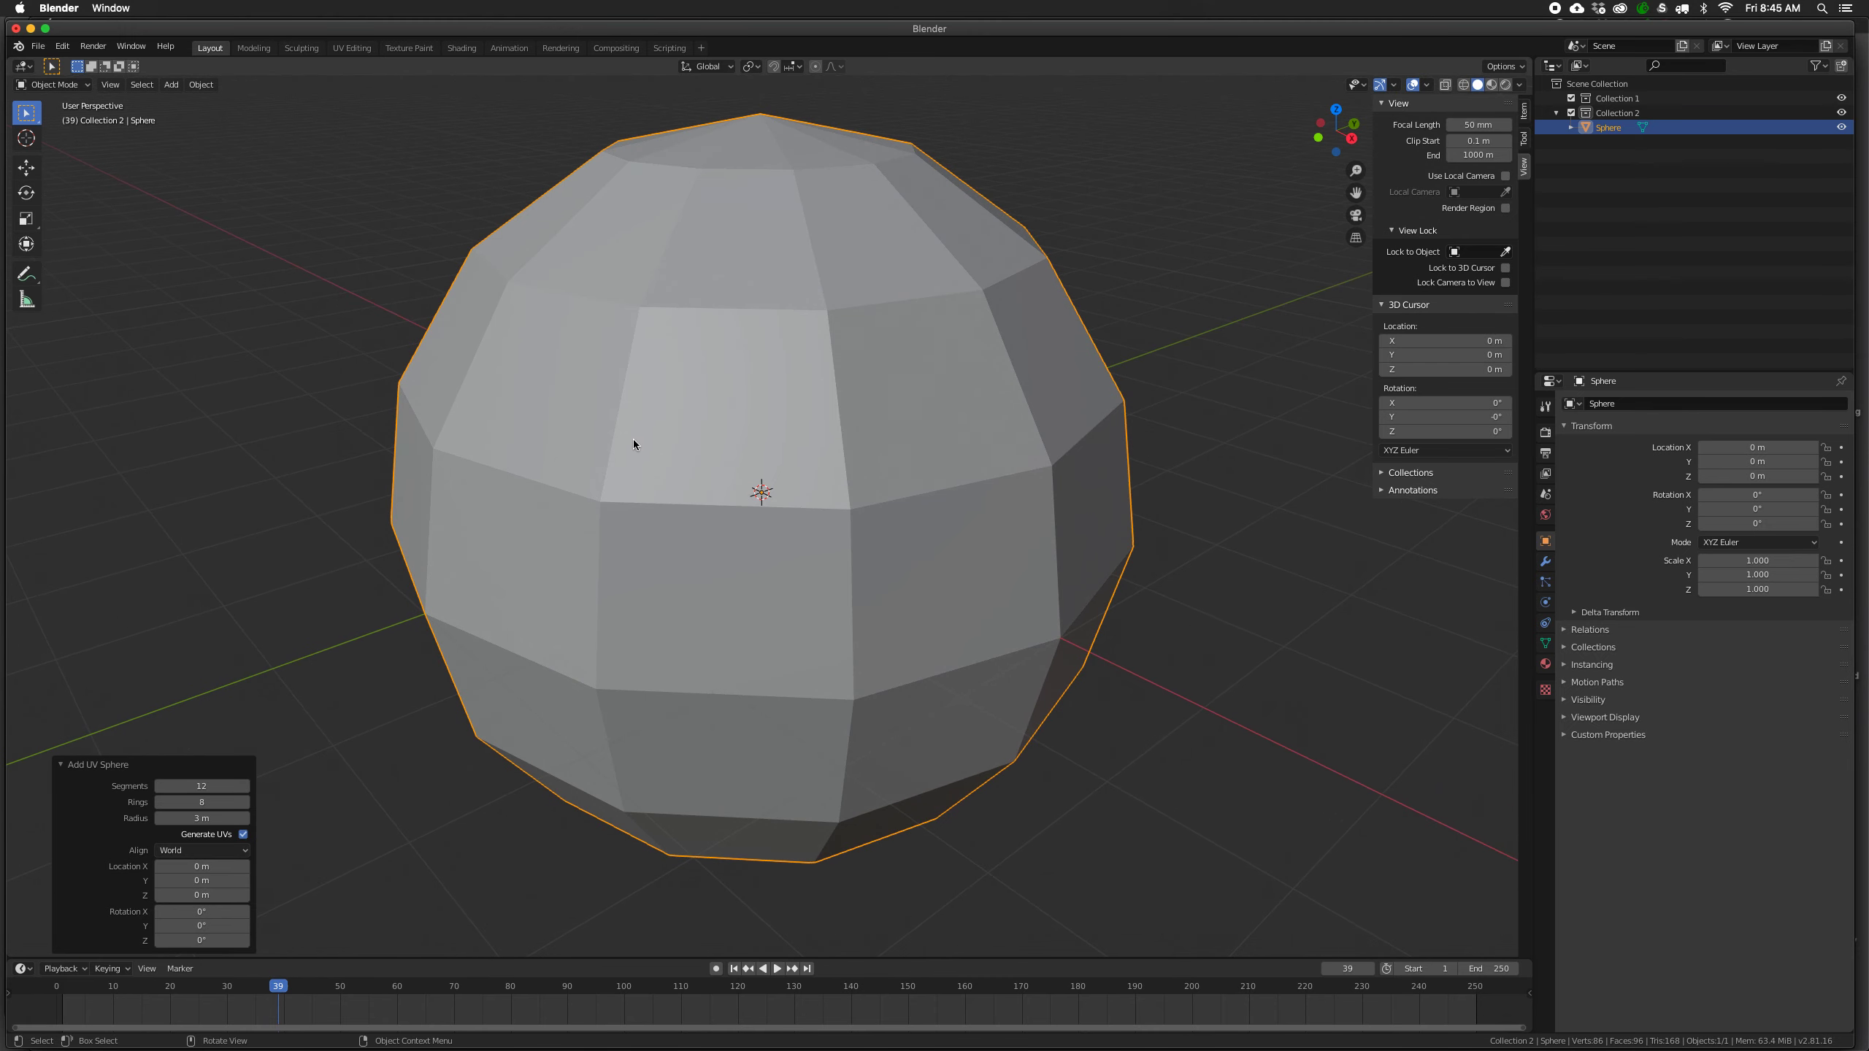
In Edit Mode, rip the two vertices of a vertical edge just above the sphere's equator, moving them about -0.666, -0.942, -0.232 m.
key(Tab)
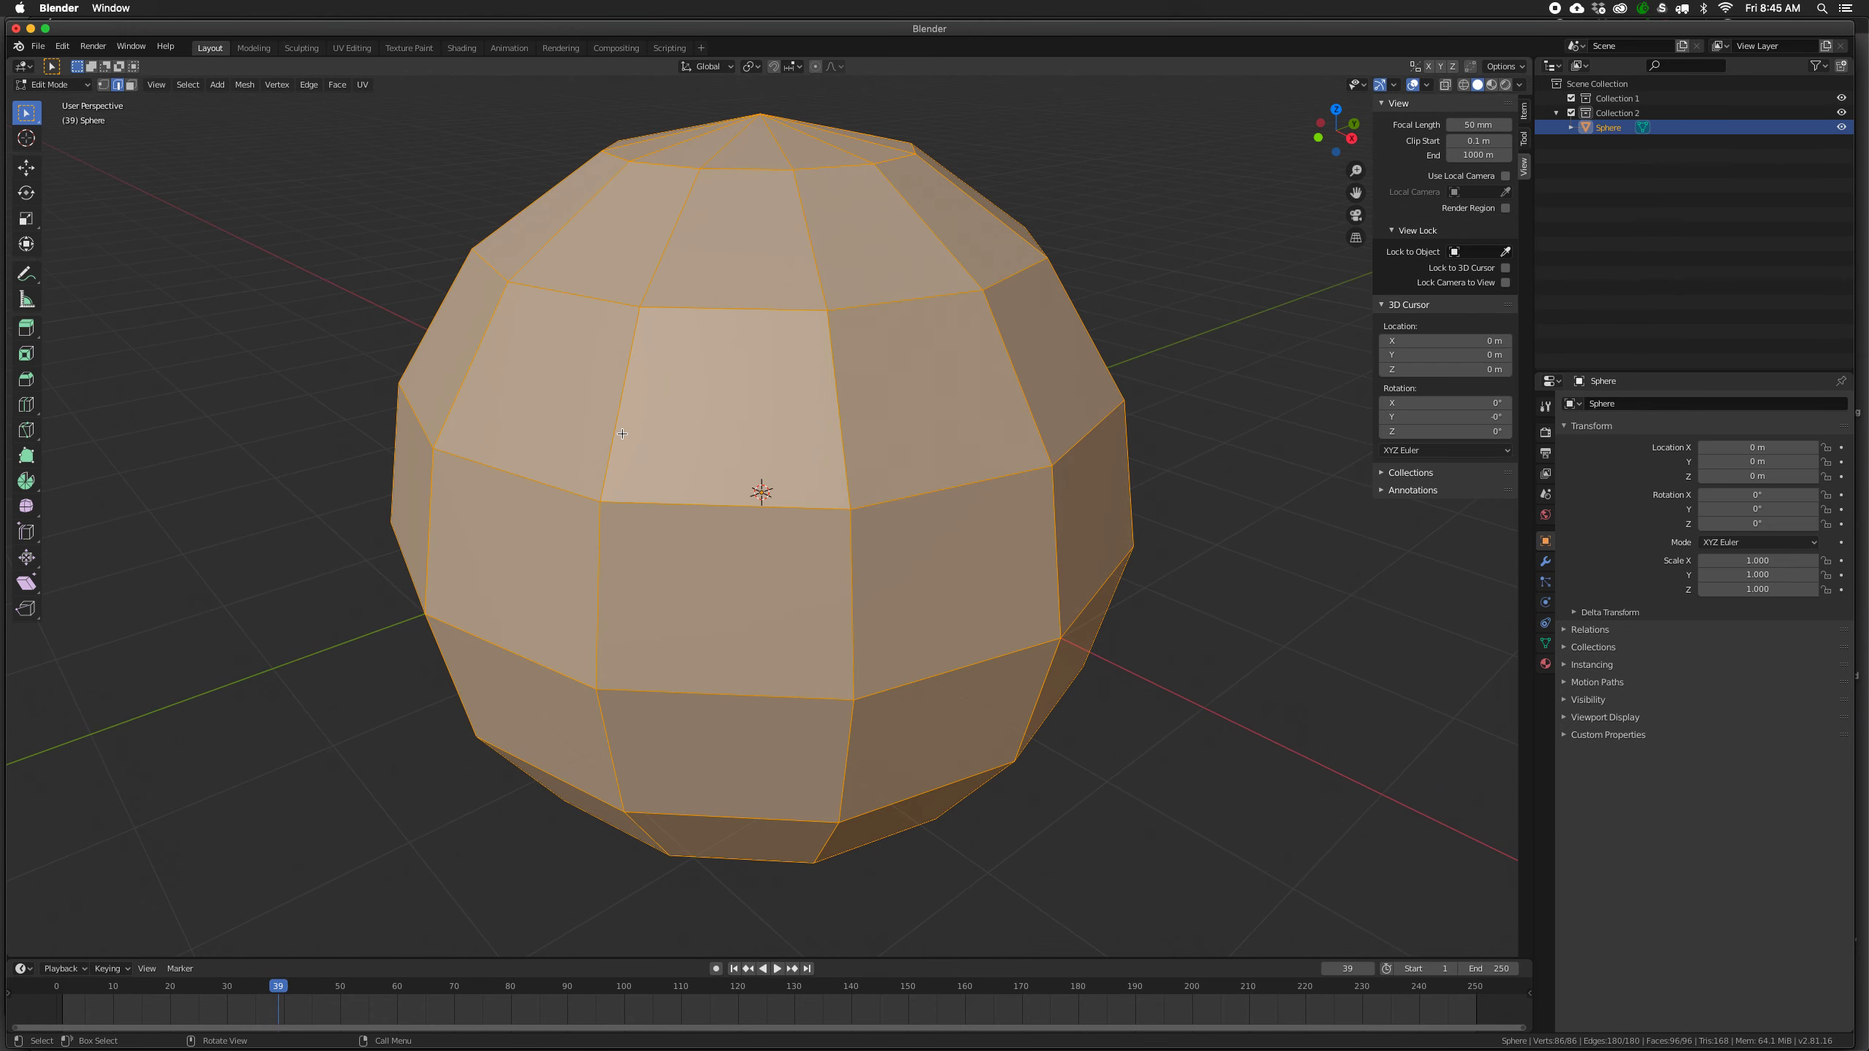
key(1)
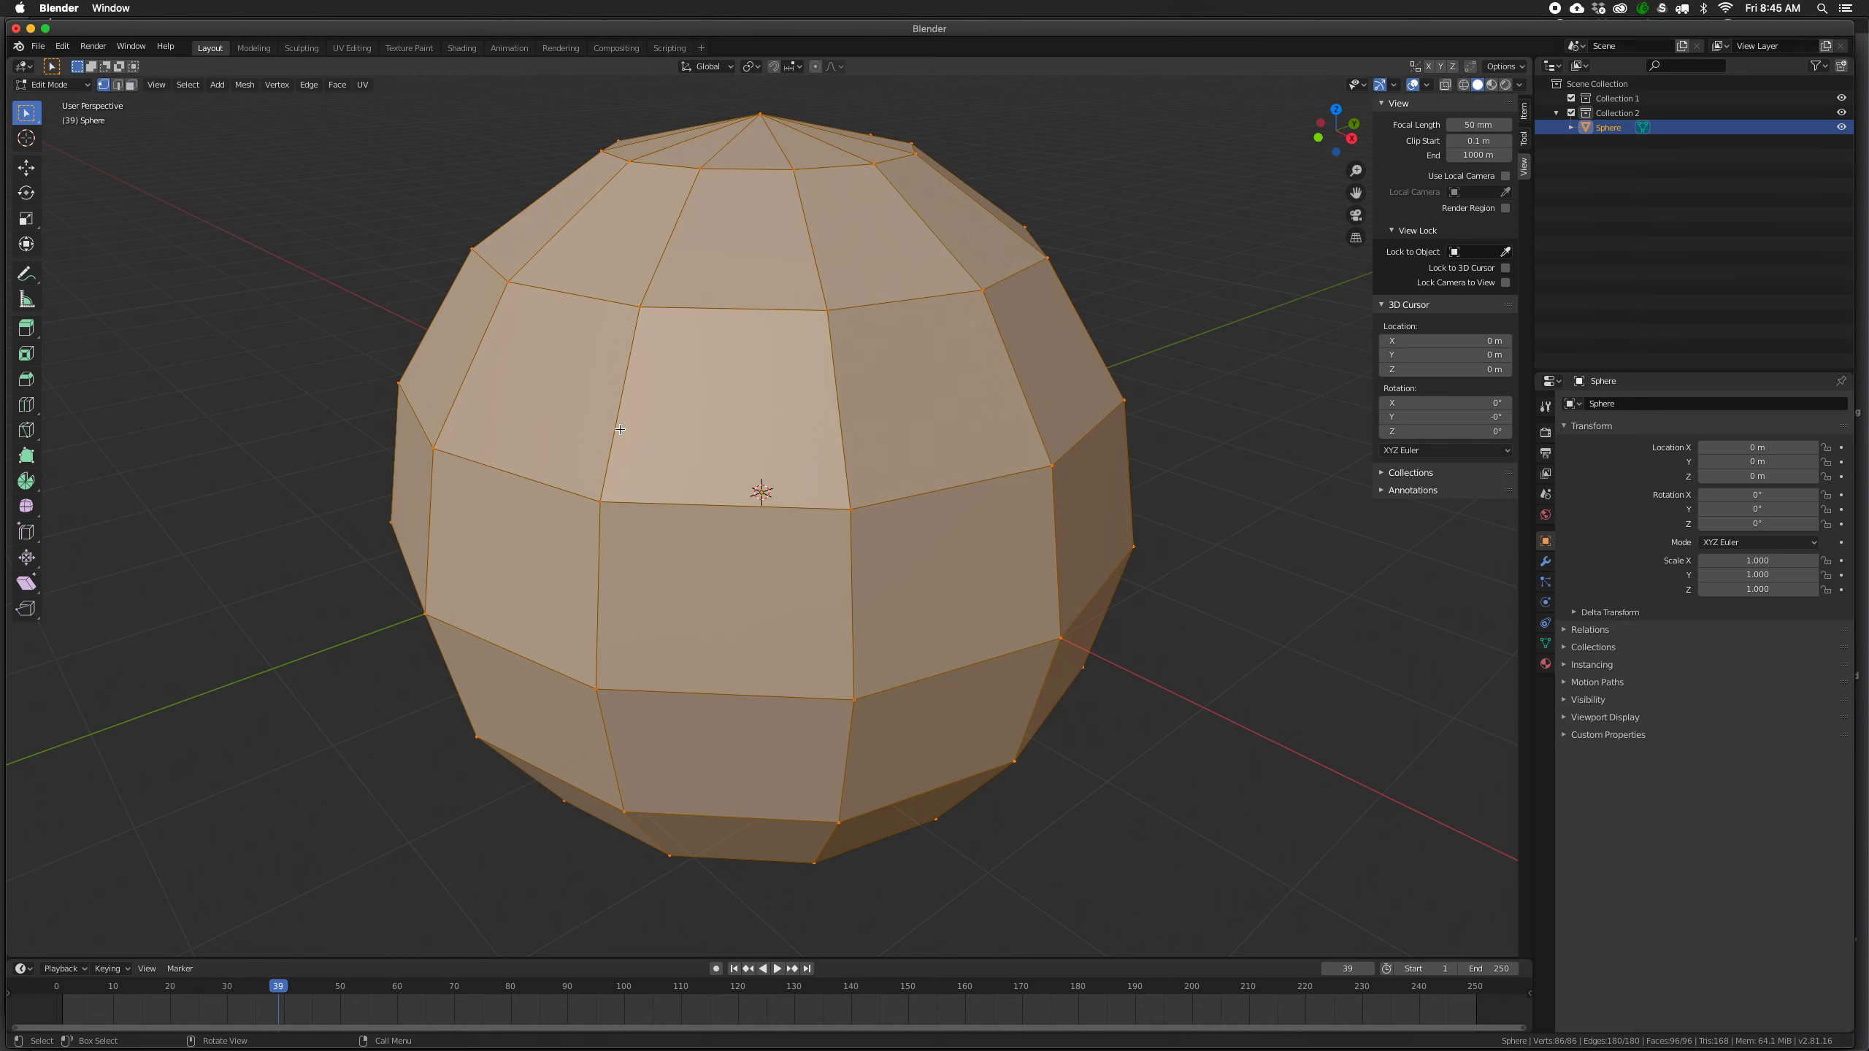
key(alt+a)
click(641, 309)
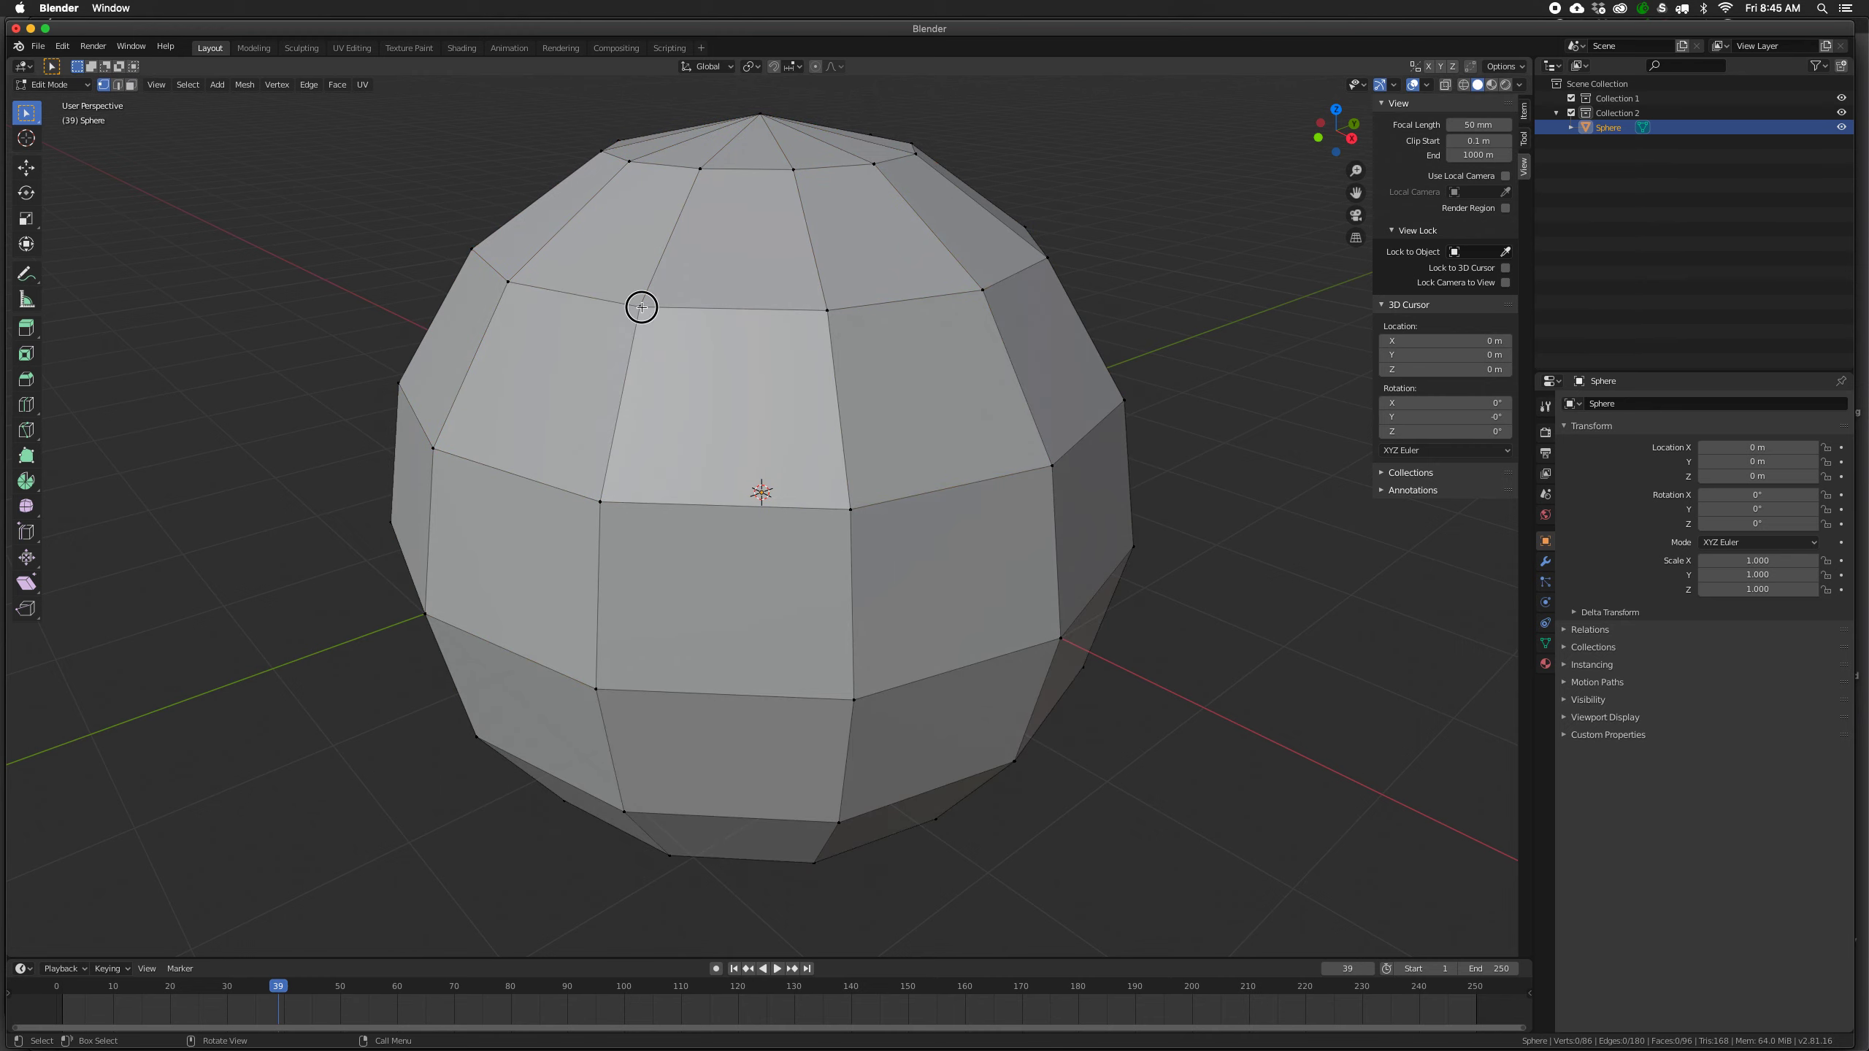
shift+click(600, 502)
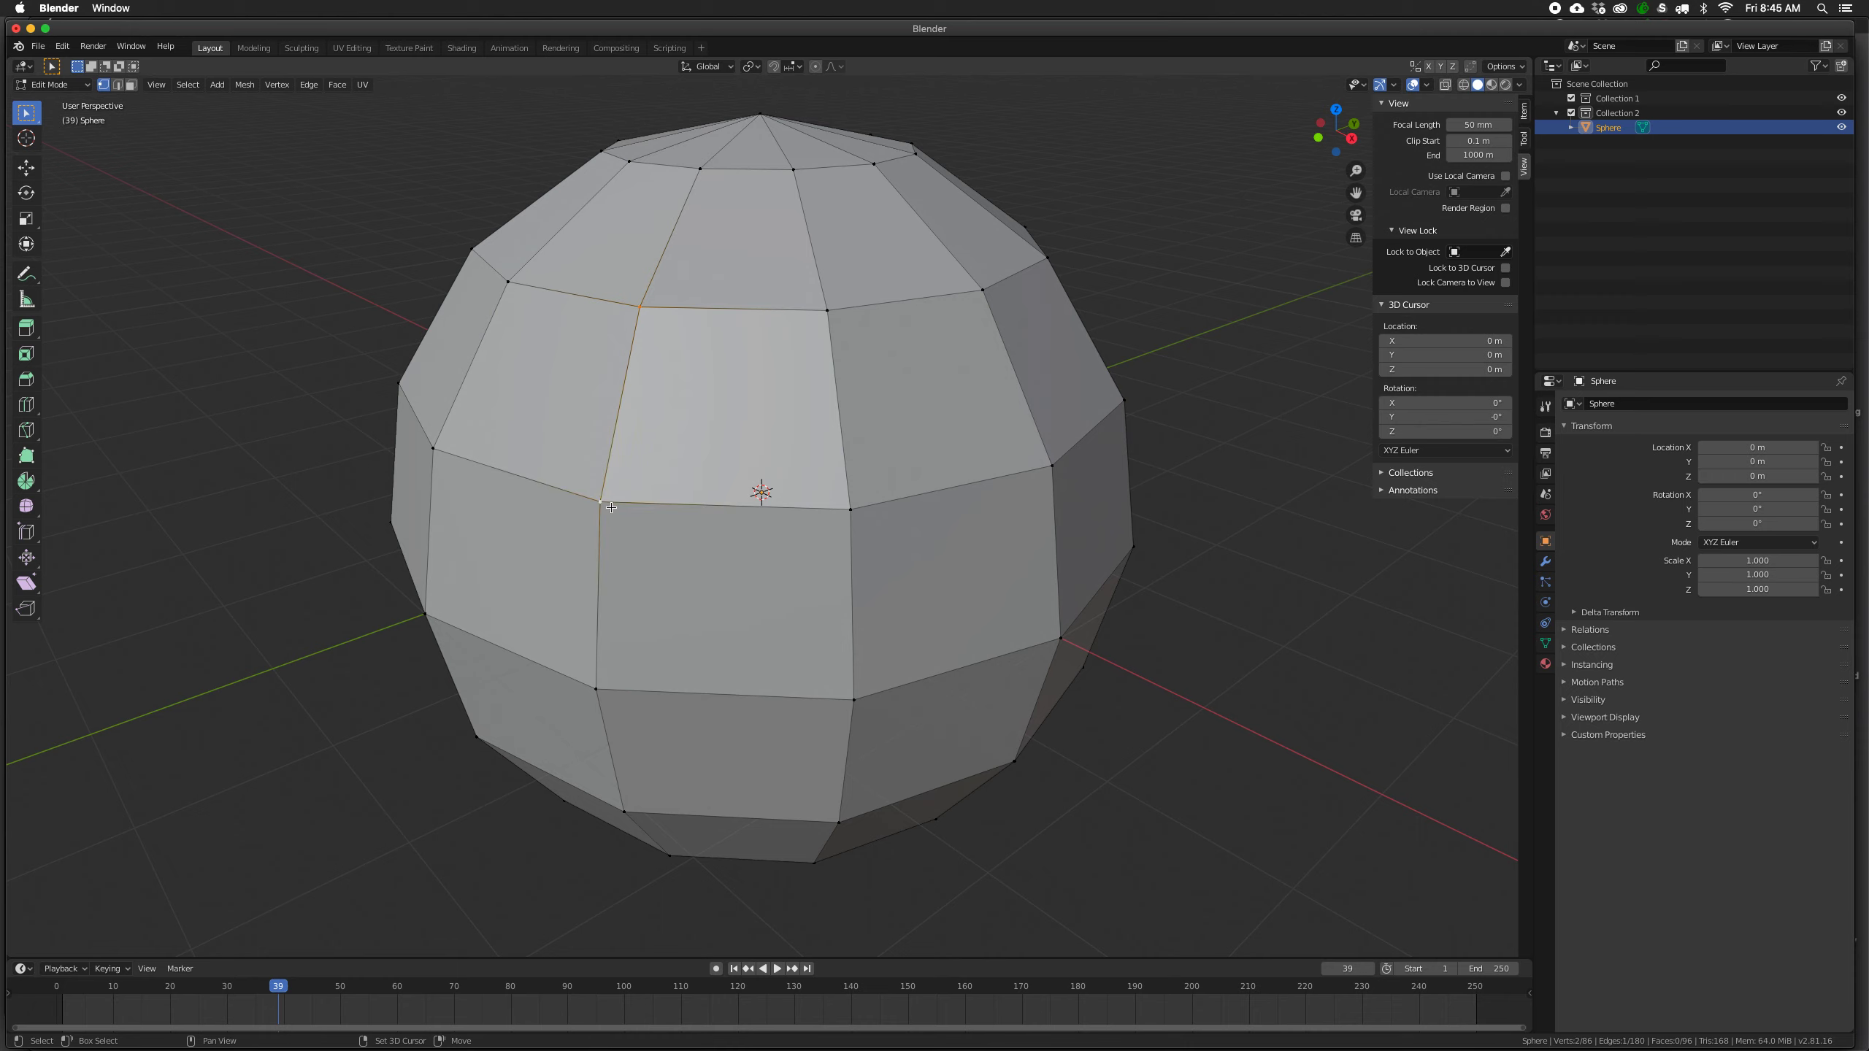
click(276, 84)
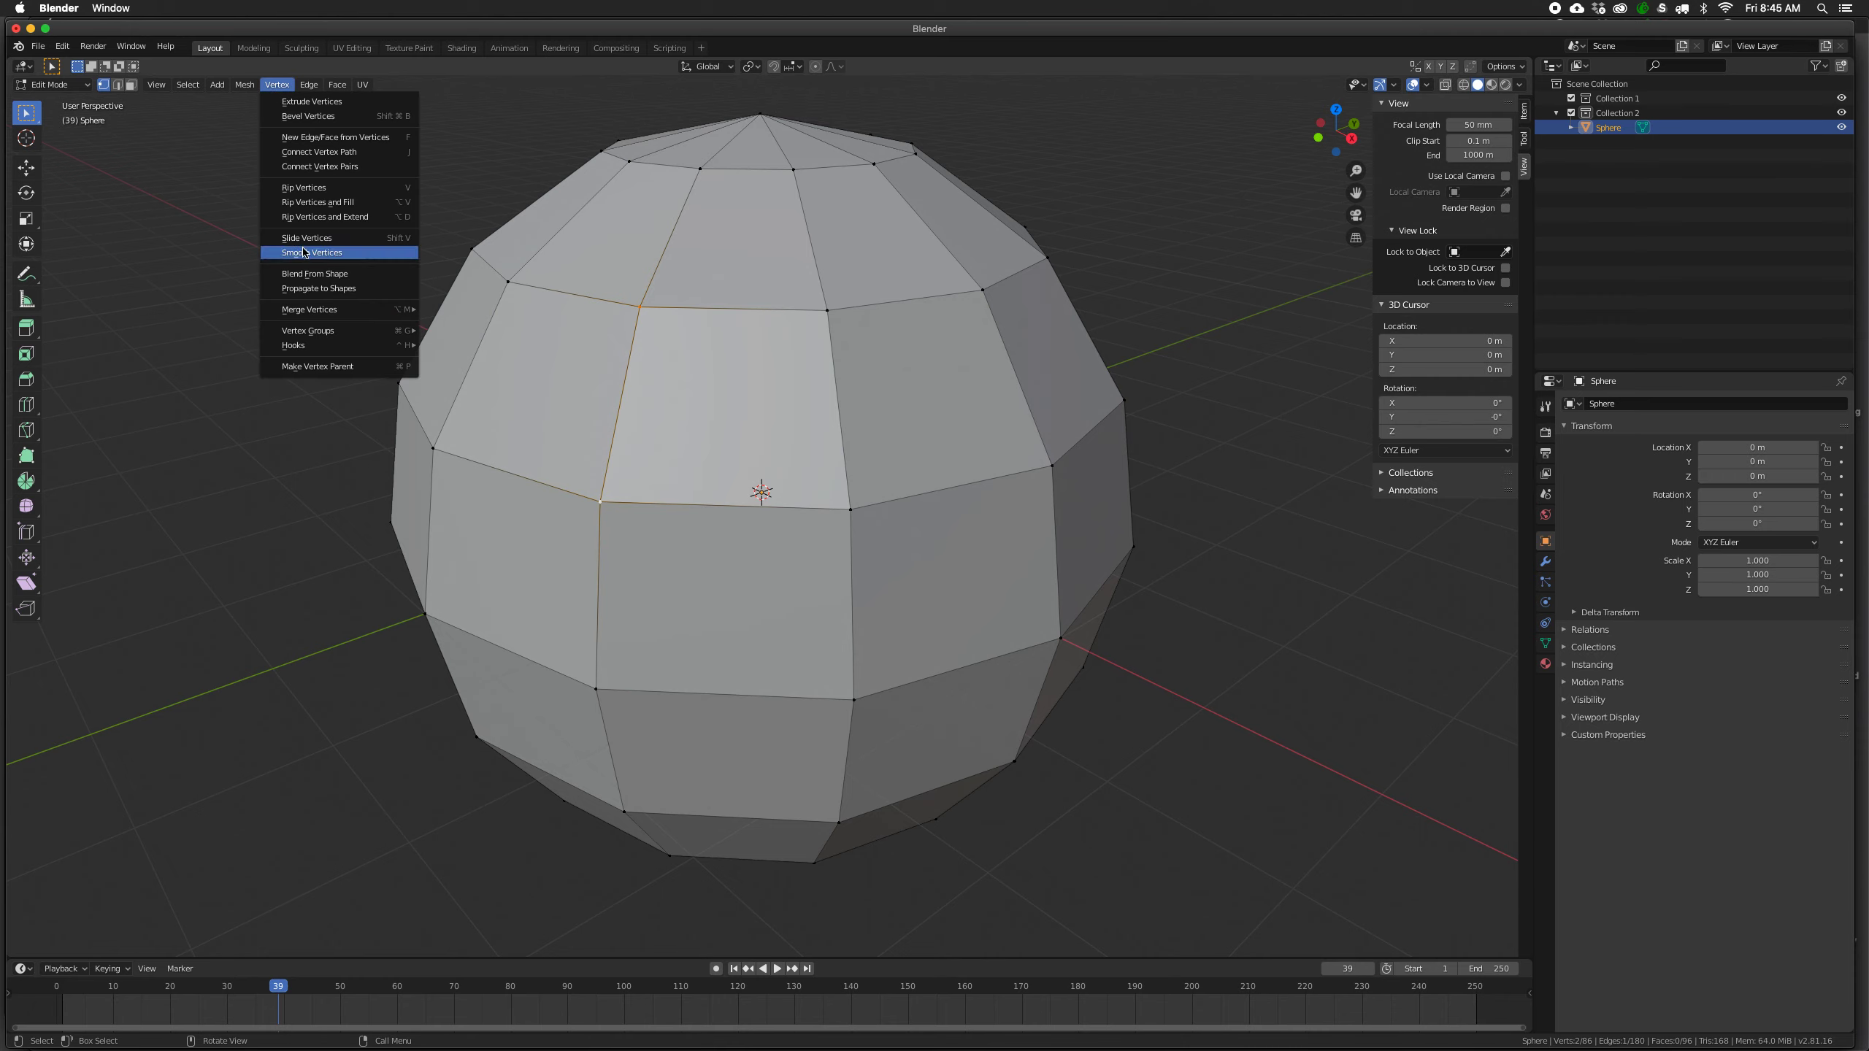
click(313, 190)
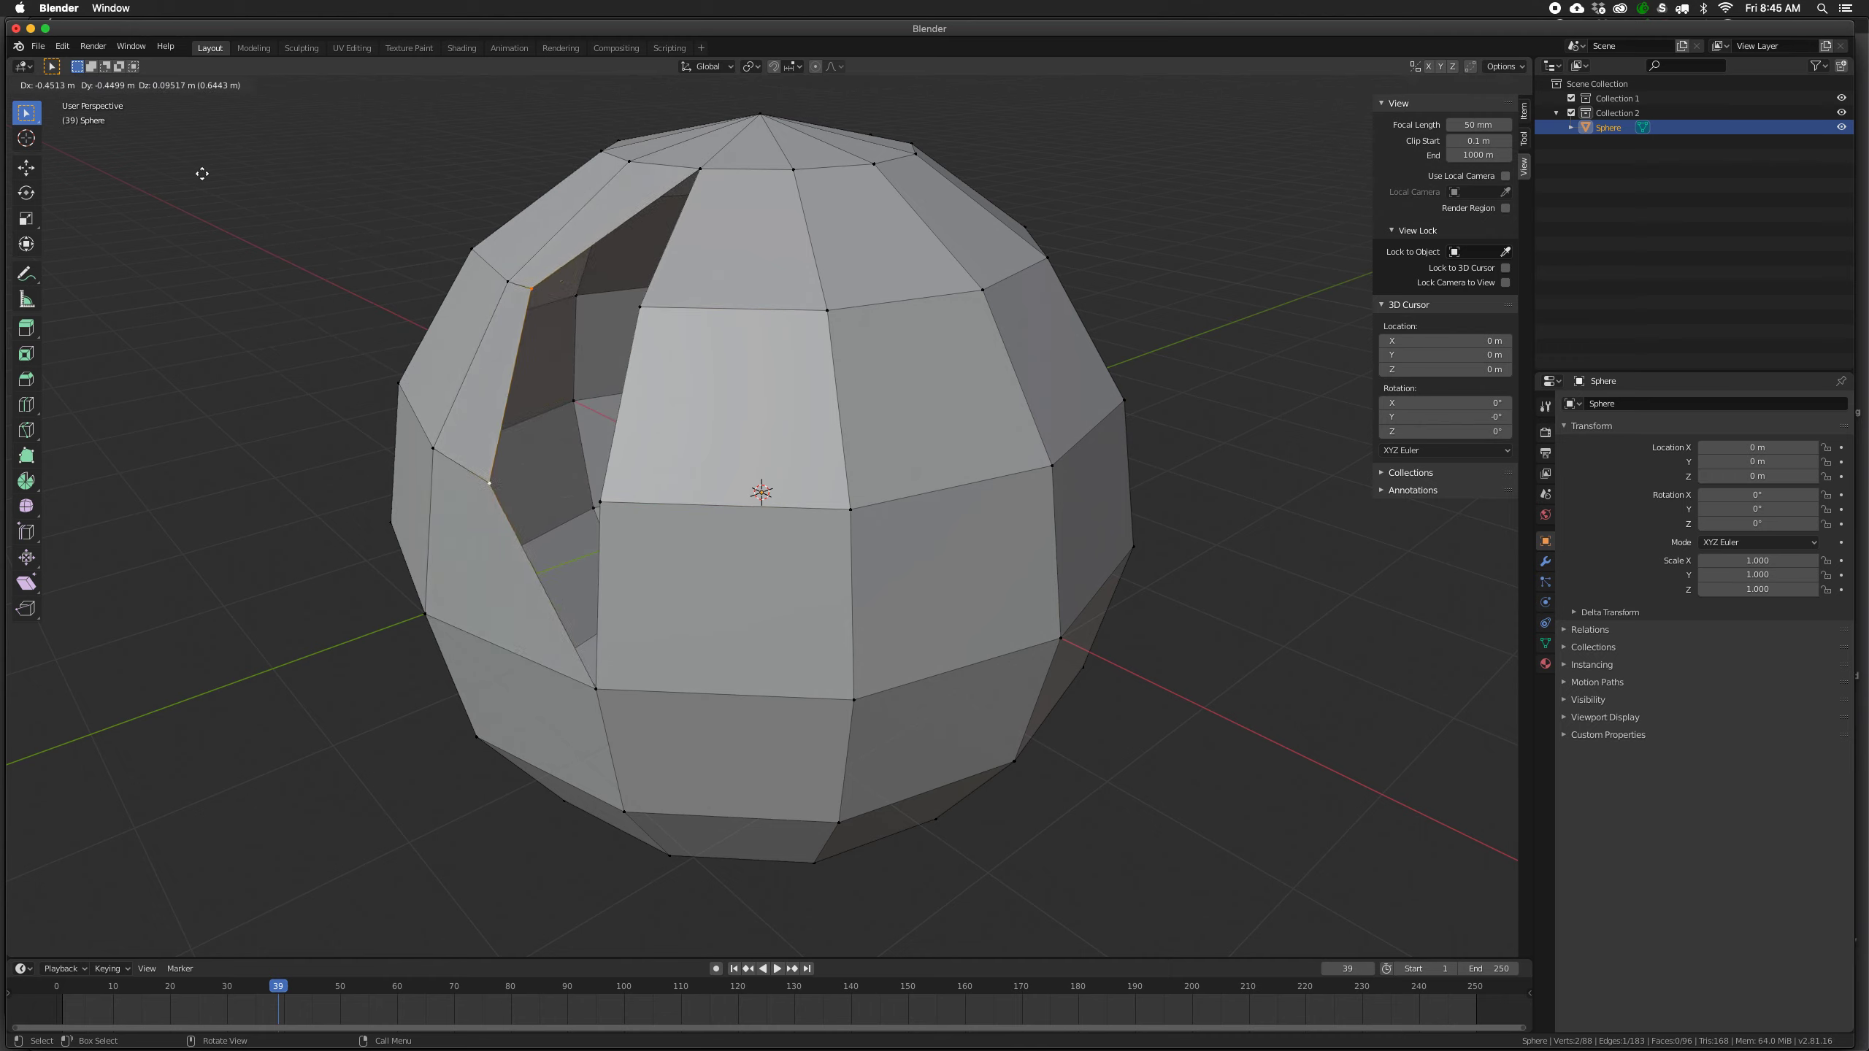
click(113, 243)
middle_drag(496, 450, 654, 470)
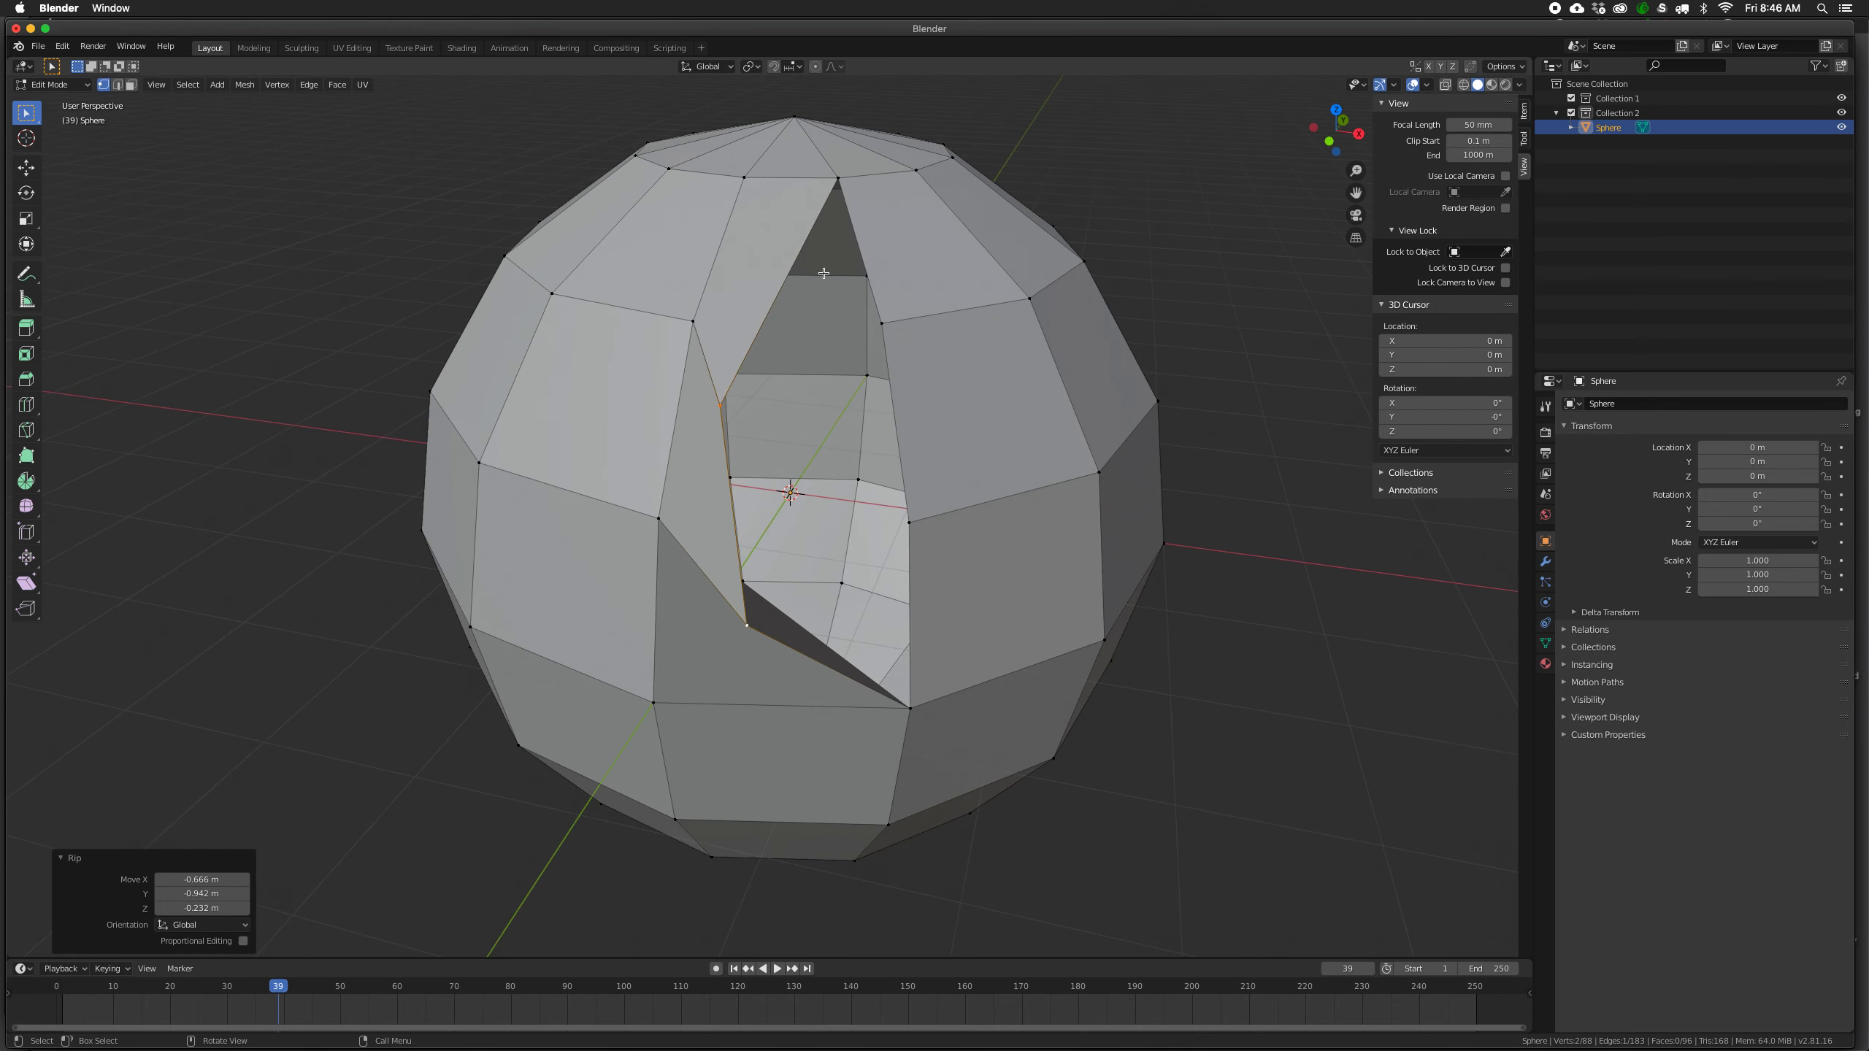
In edge selection mode, select the six boundary edges around the ripped opening in the sphere.
key(3)
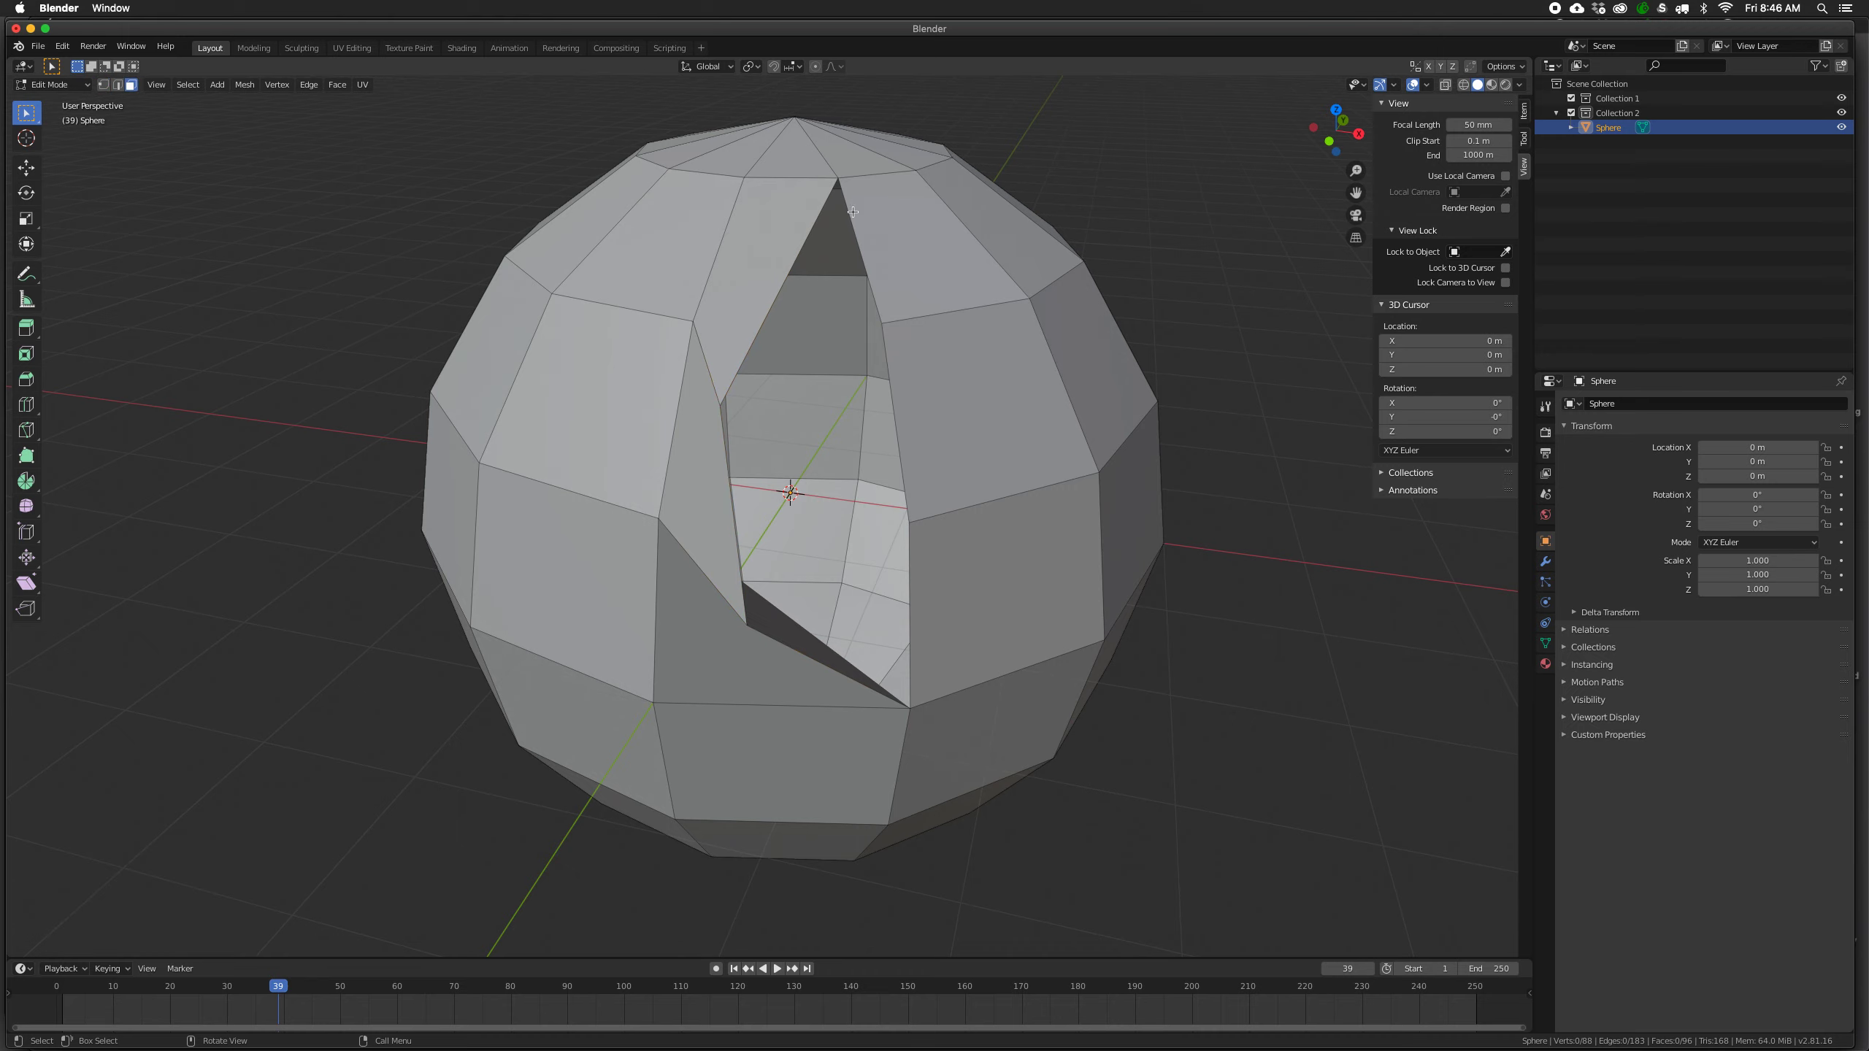
middle_drag(904, 592, 747, 652)
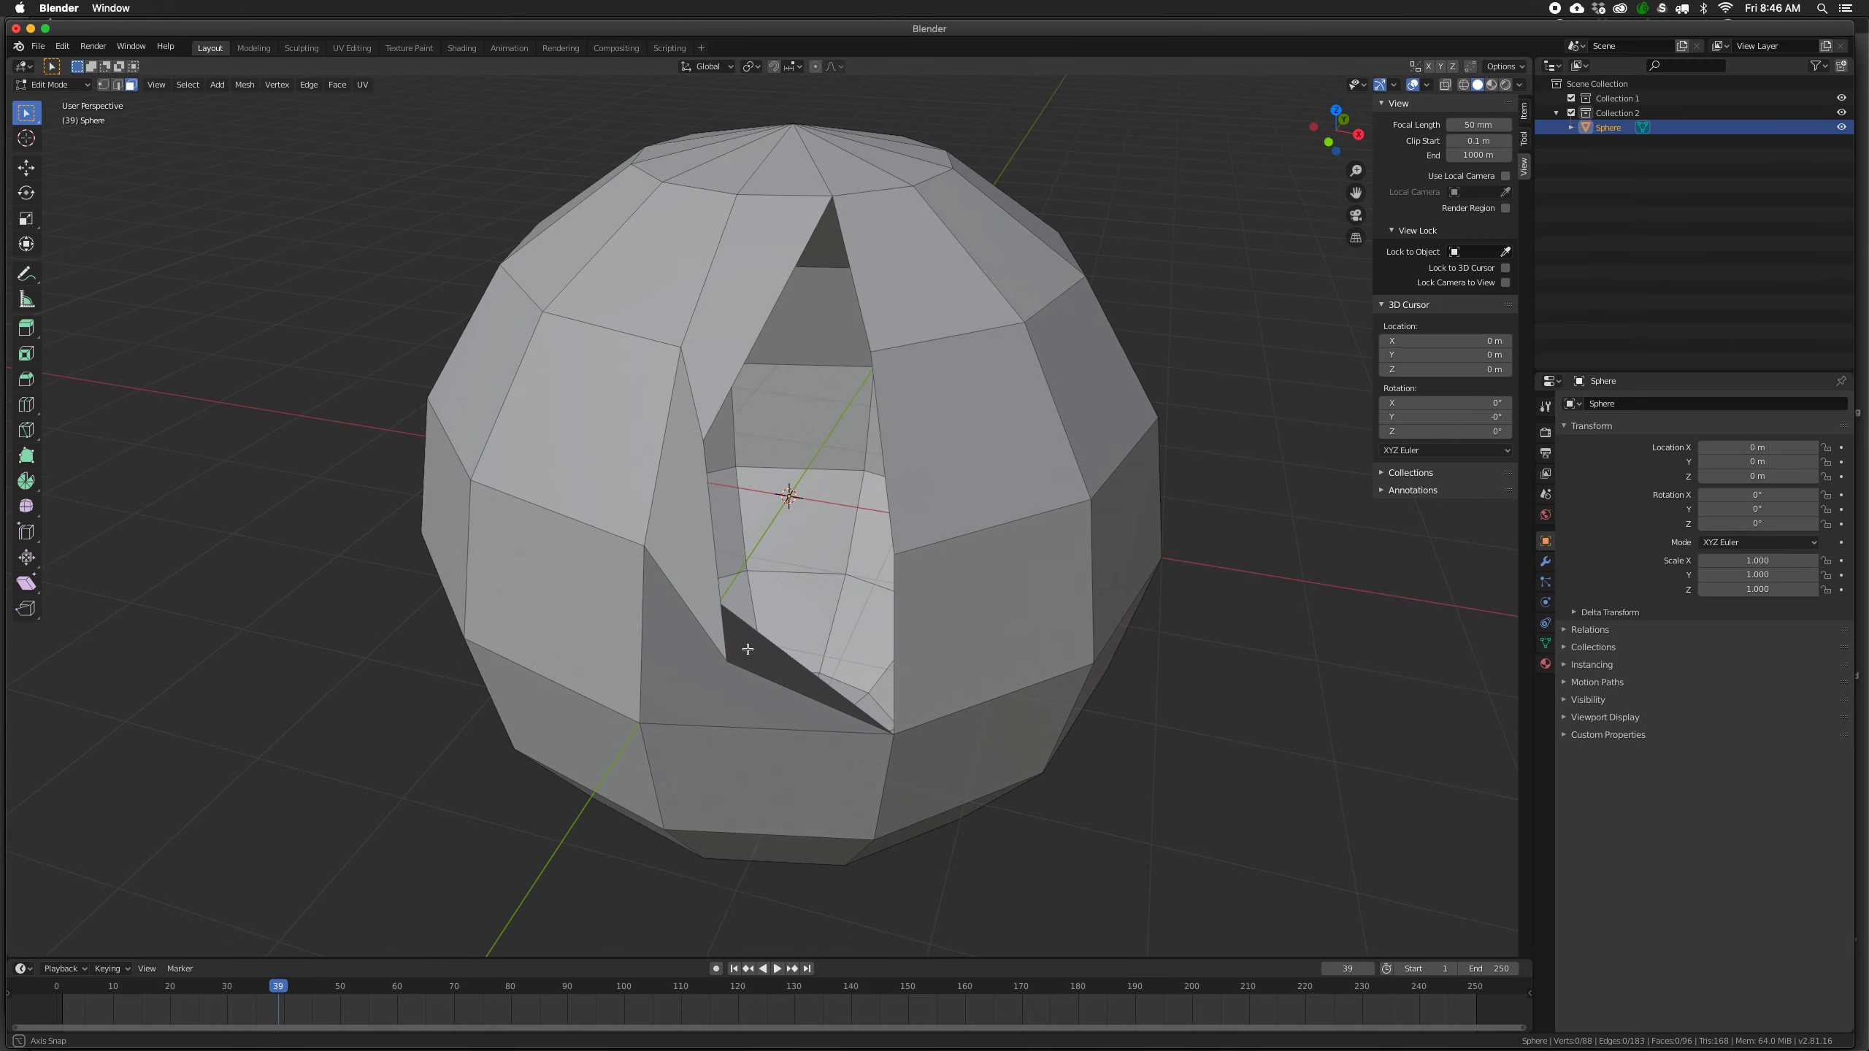
key(2)
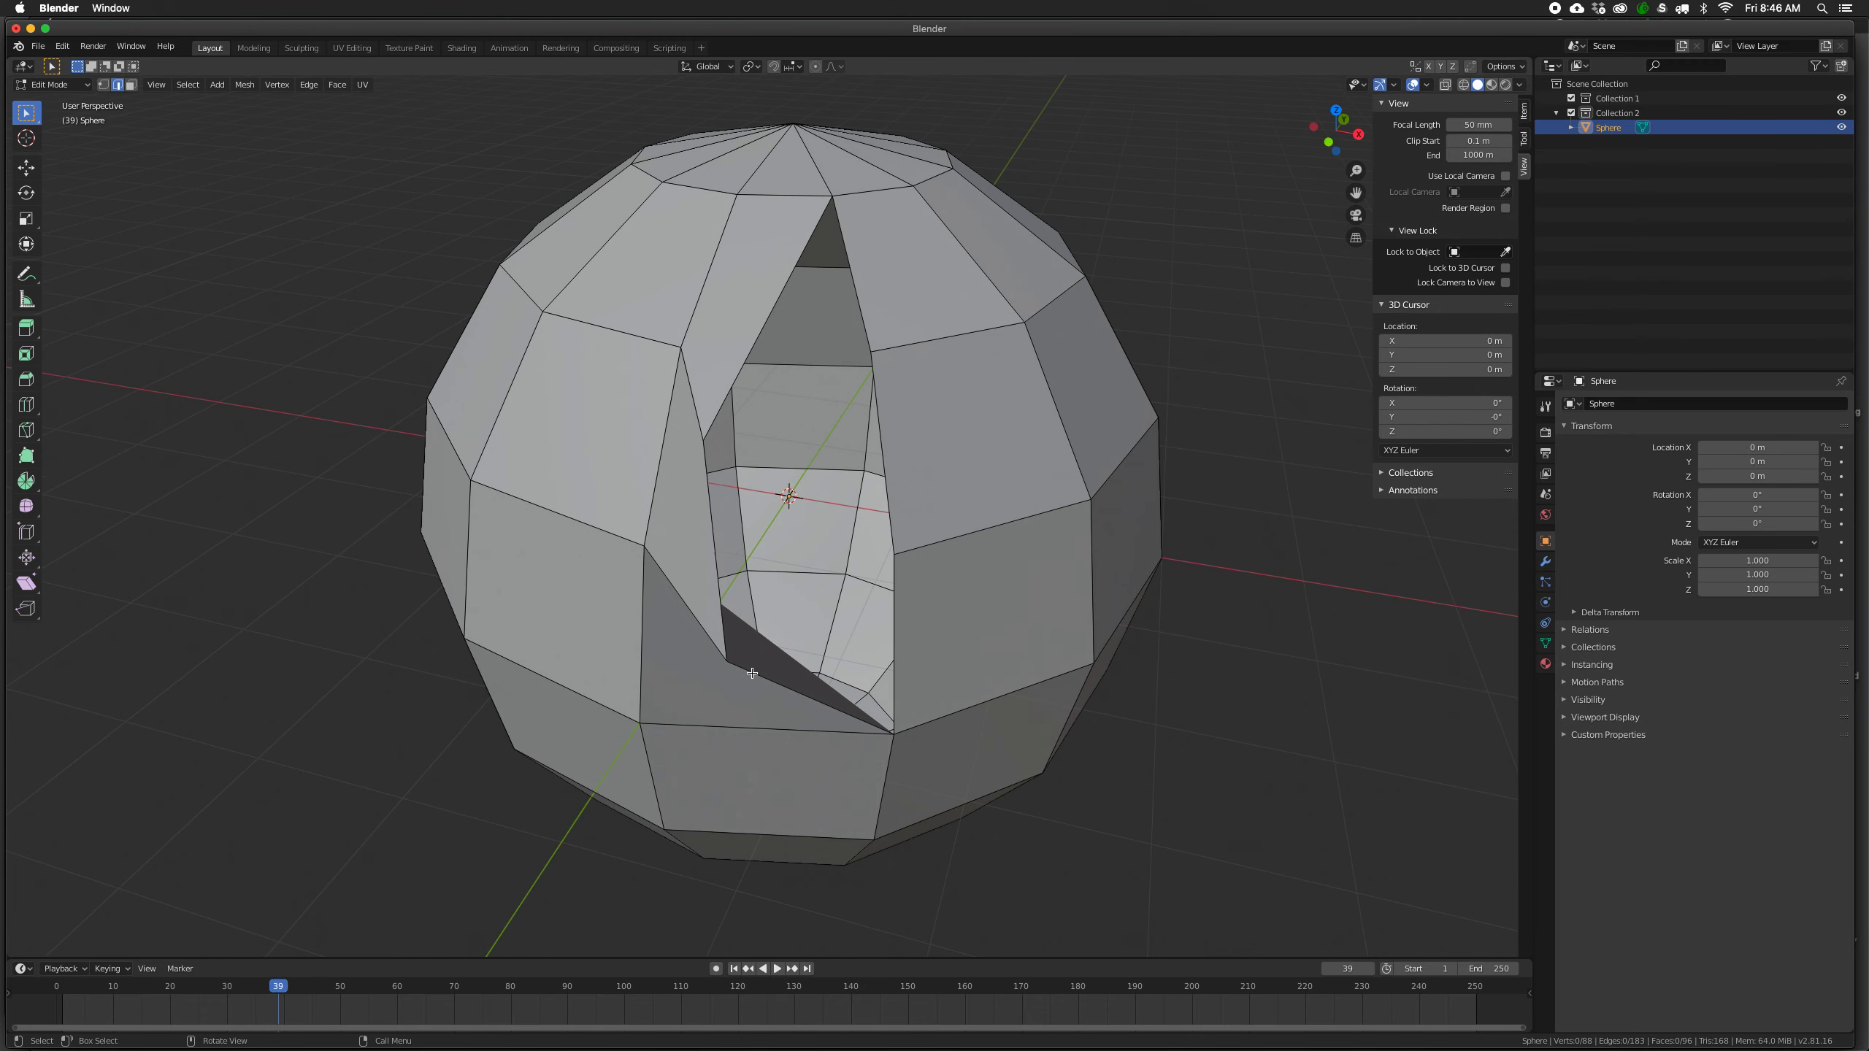
click(752, 674)
shift+click(709, 521)
shift+click(743, 363)
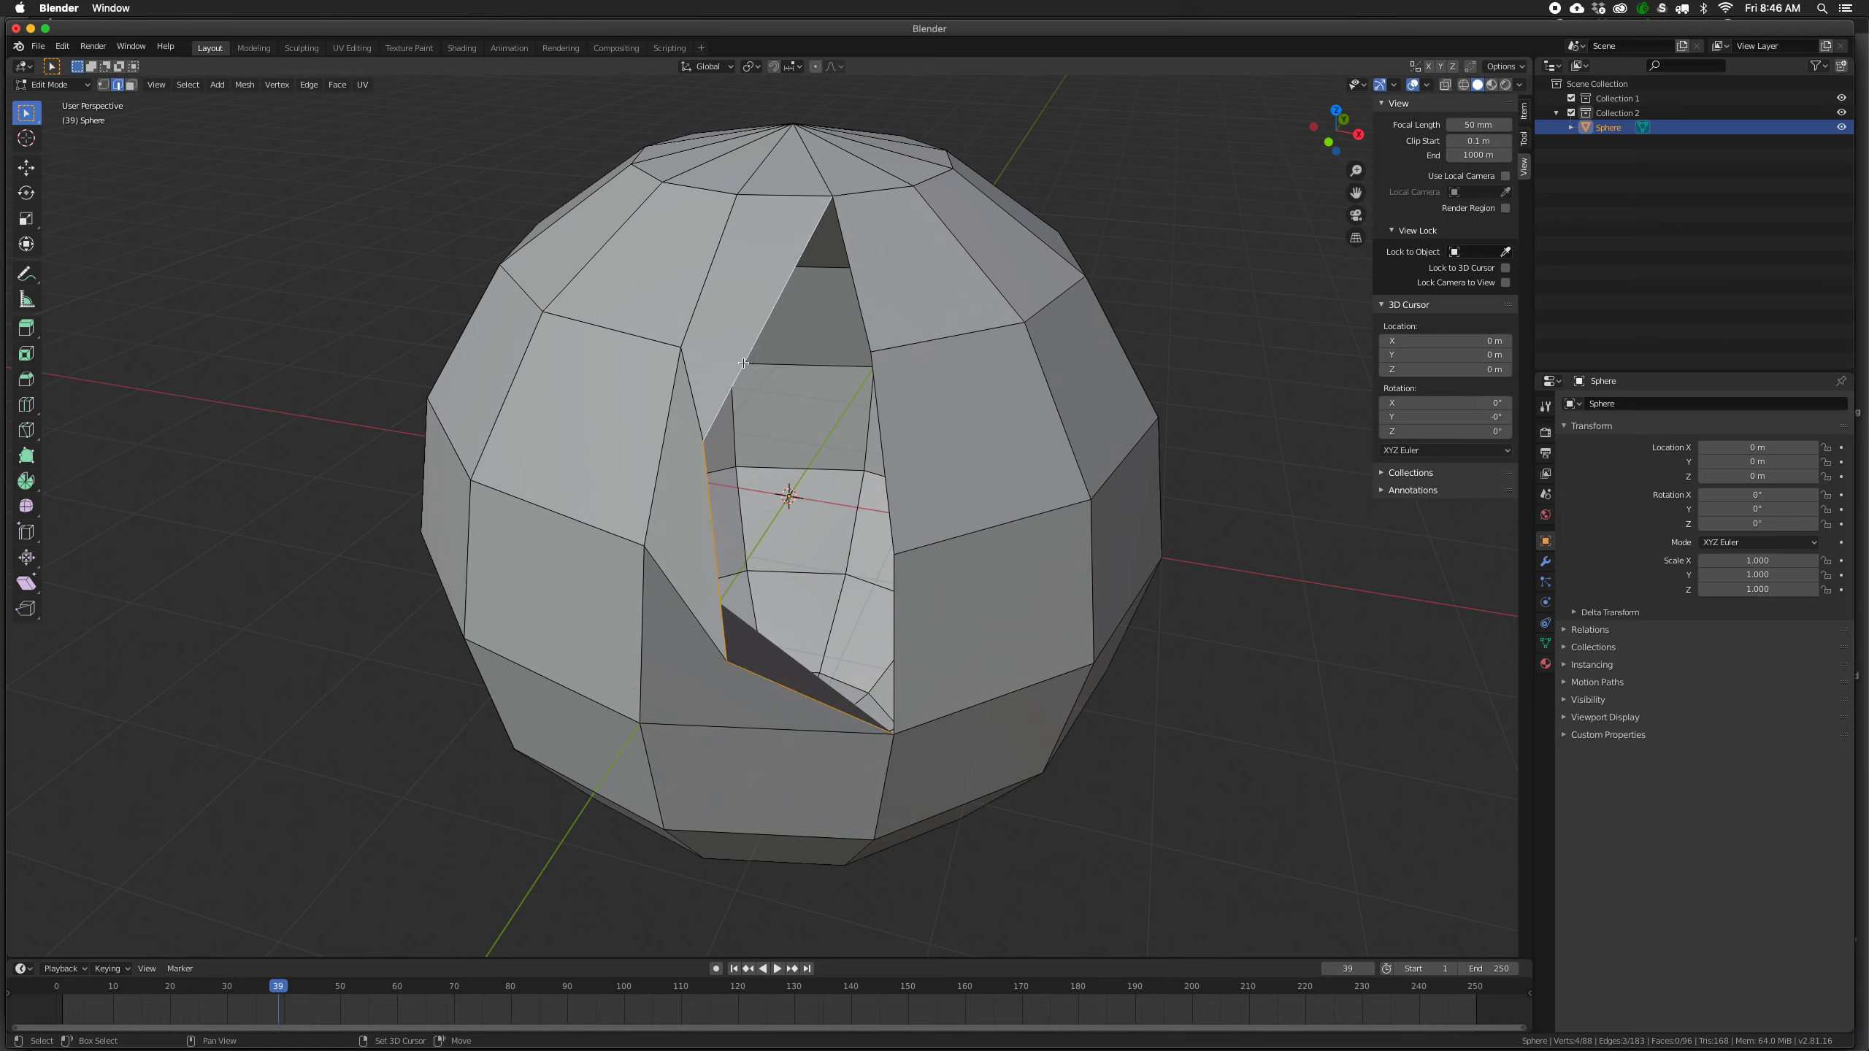
shift+click(858, 302)
shift+click(882, 432)
shift+click(891, 697)
mouse_move(926, 764)
middle_down()
mouse_move(909, 734)
mouse_move(926, 726)
mouse_move(910, 756)
middle_up()
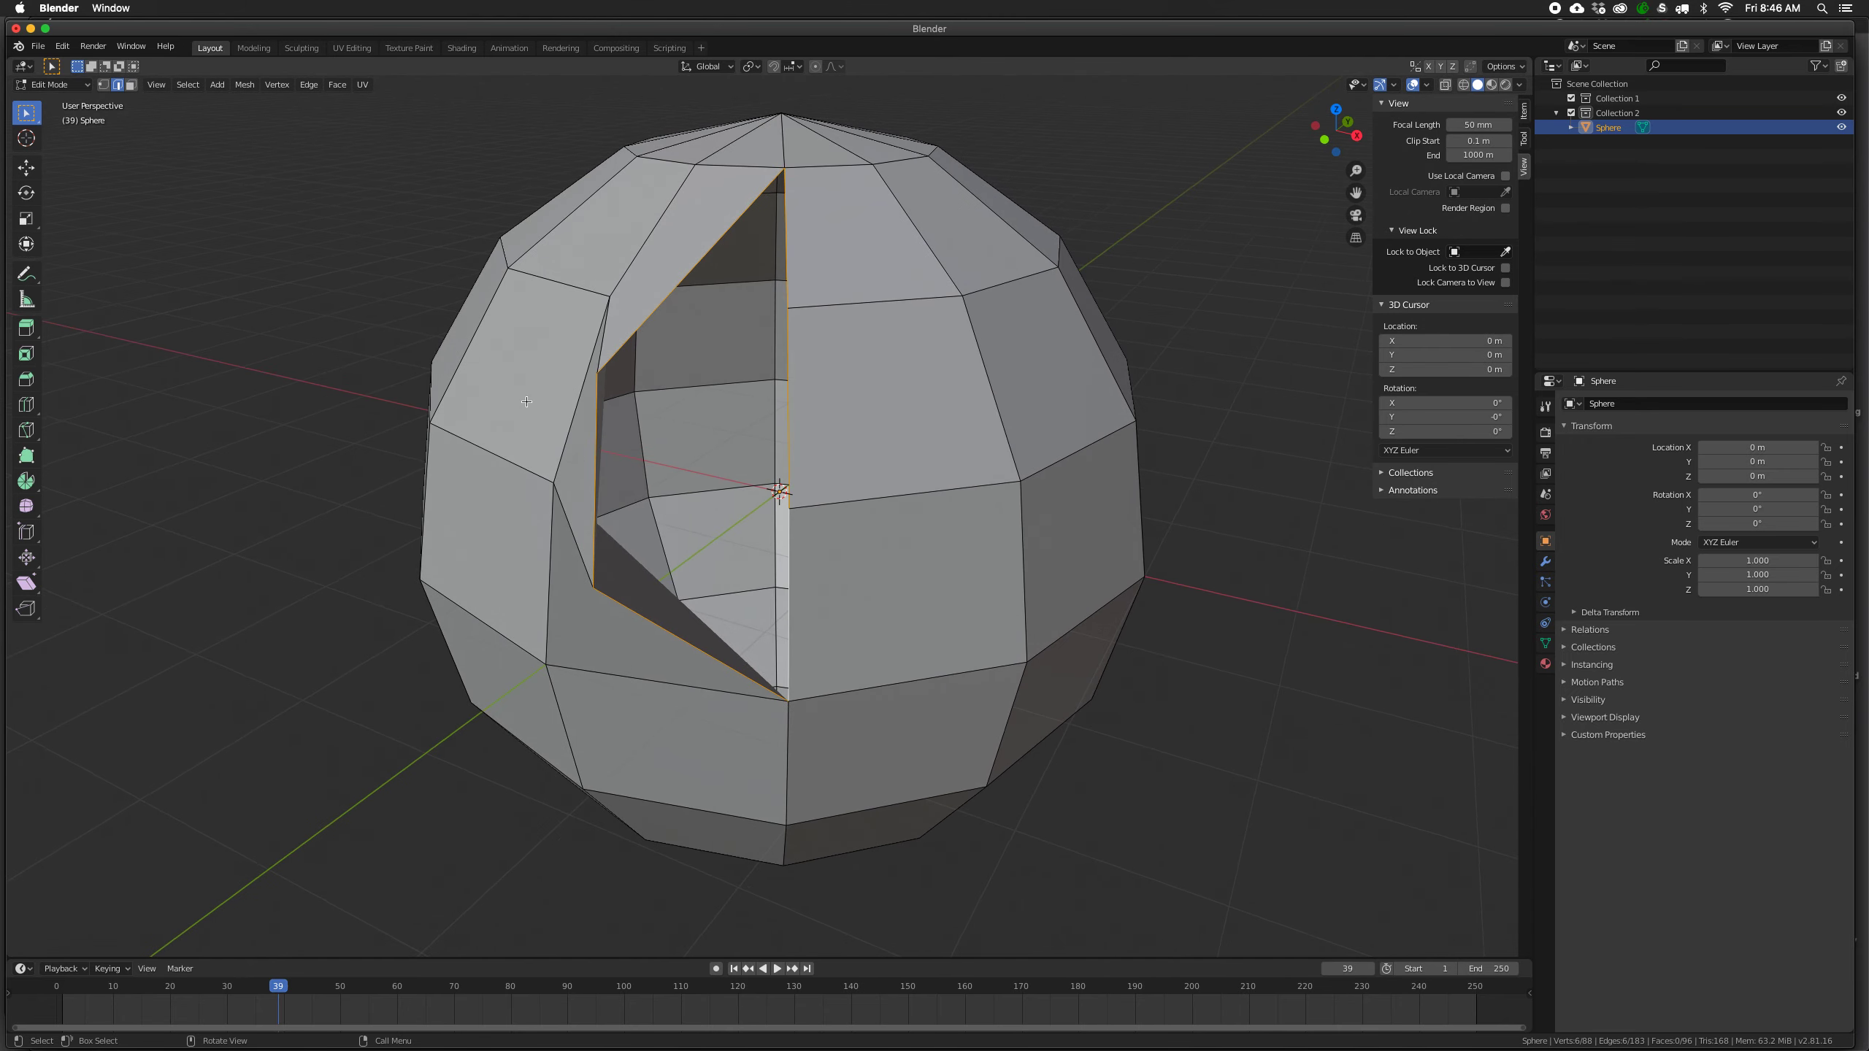
Try closing the ripped opening with Grid Fill, and undo it.
click(338, 84)
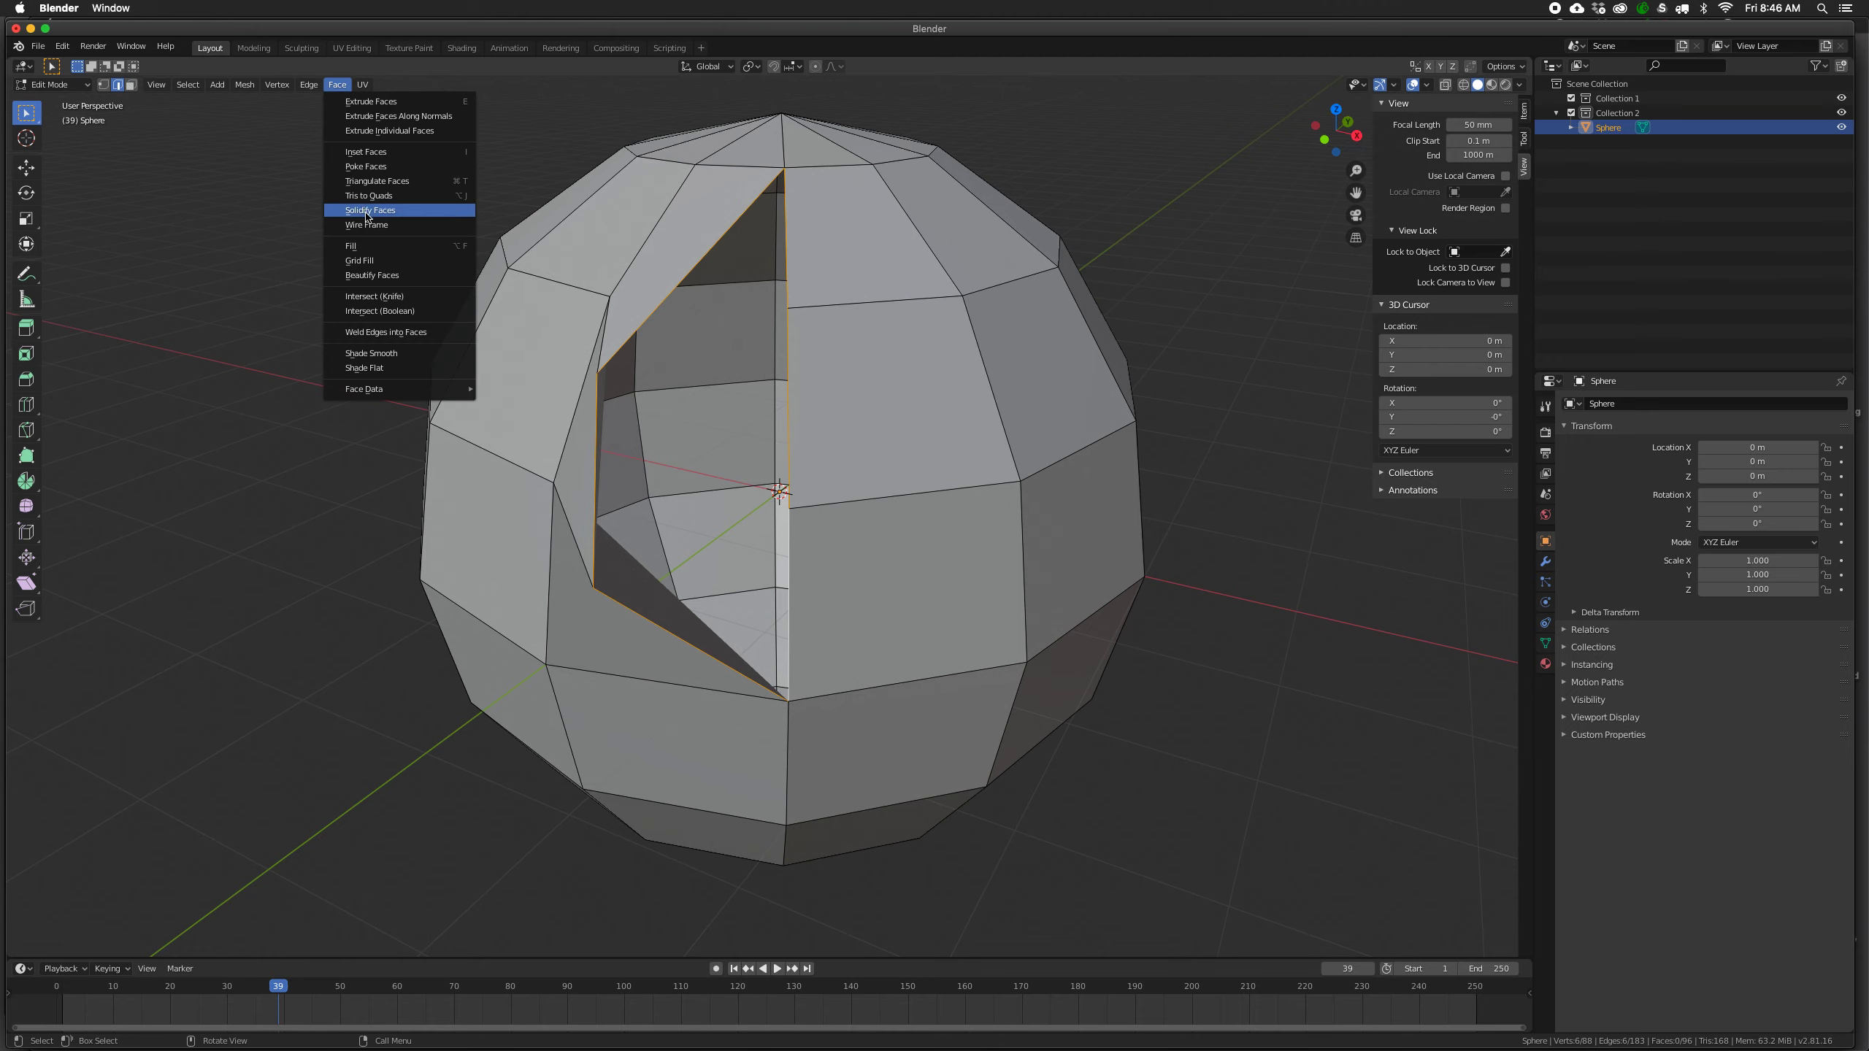
click(374, 261)
middle_drag(518, 431, 565, 419)
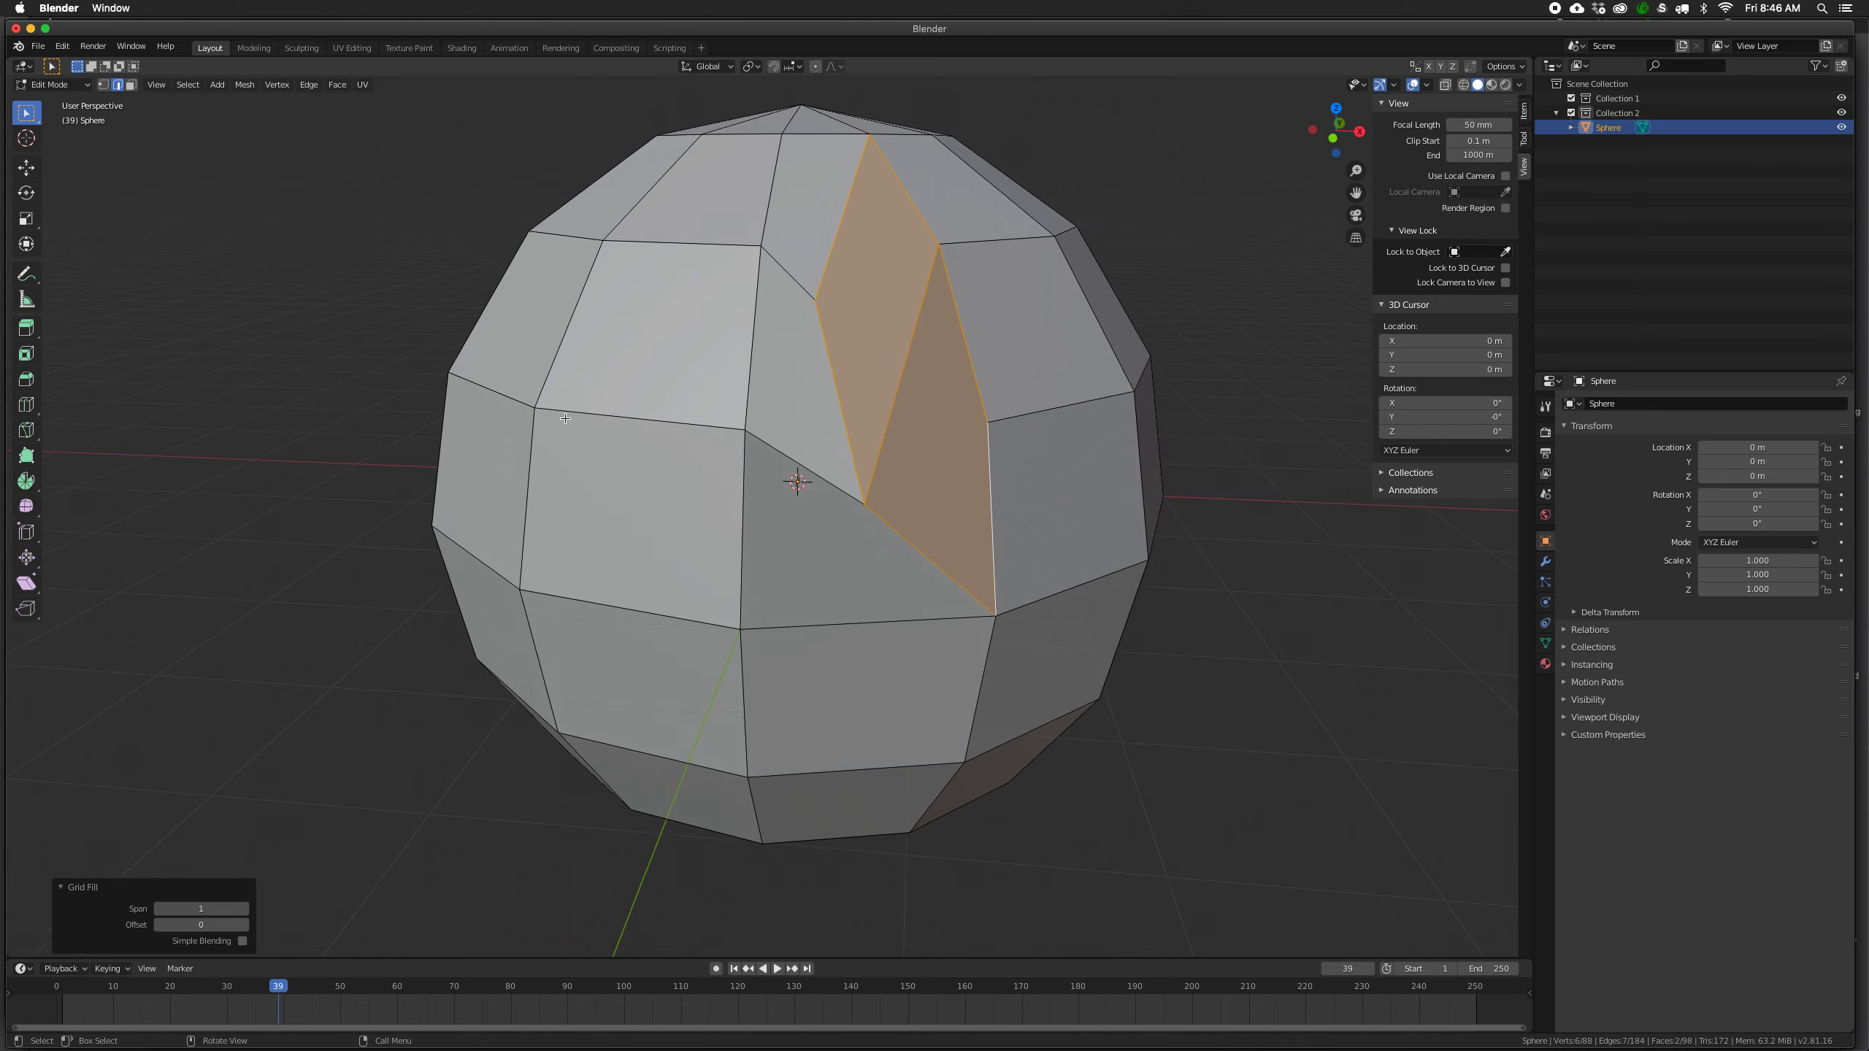
key(ctrl+z)
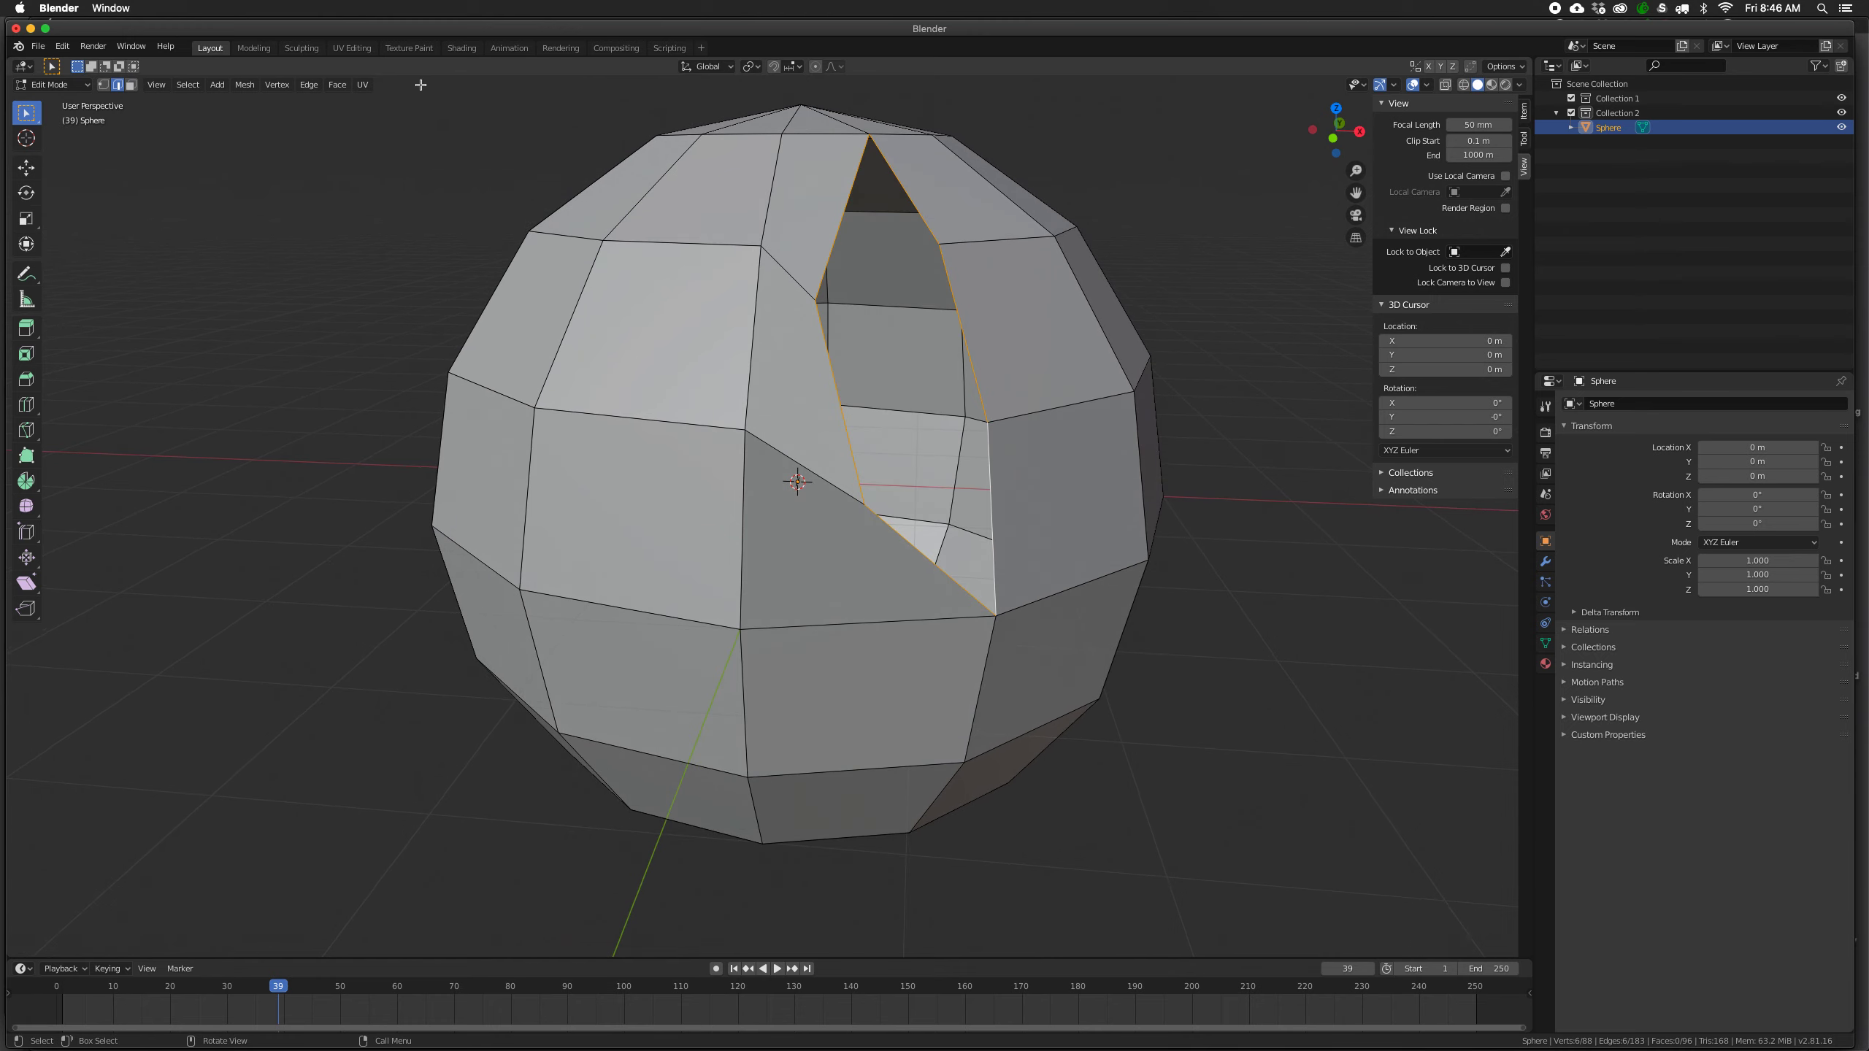
Close the ripped opening in the sphere with Fill, keeping the Beauty option on.
click(339, 86)
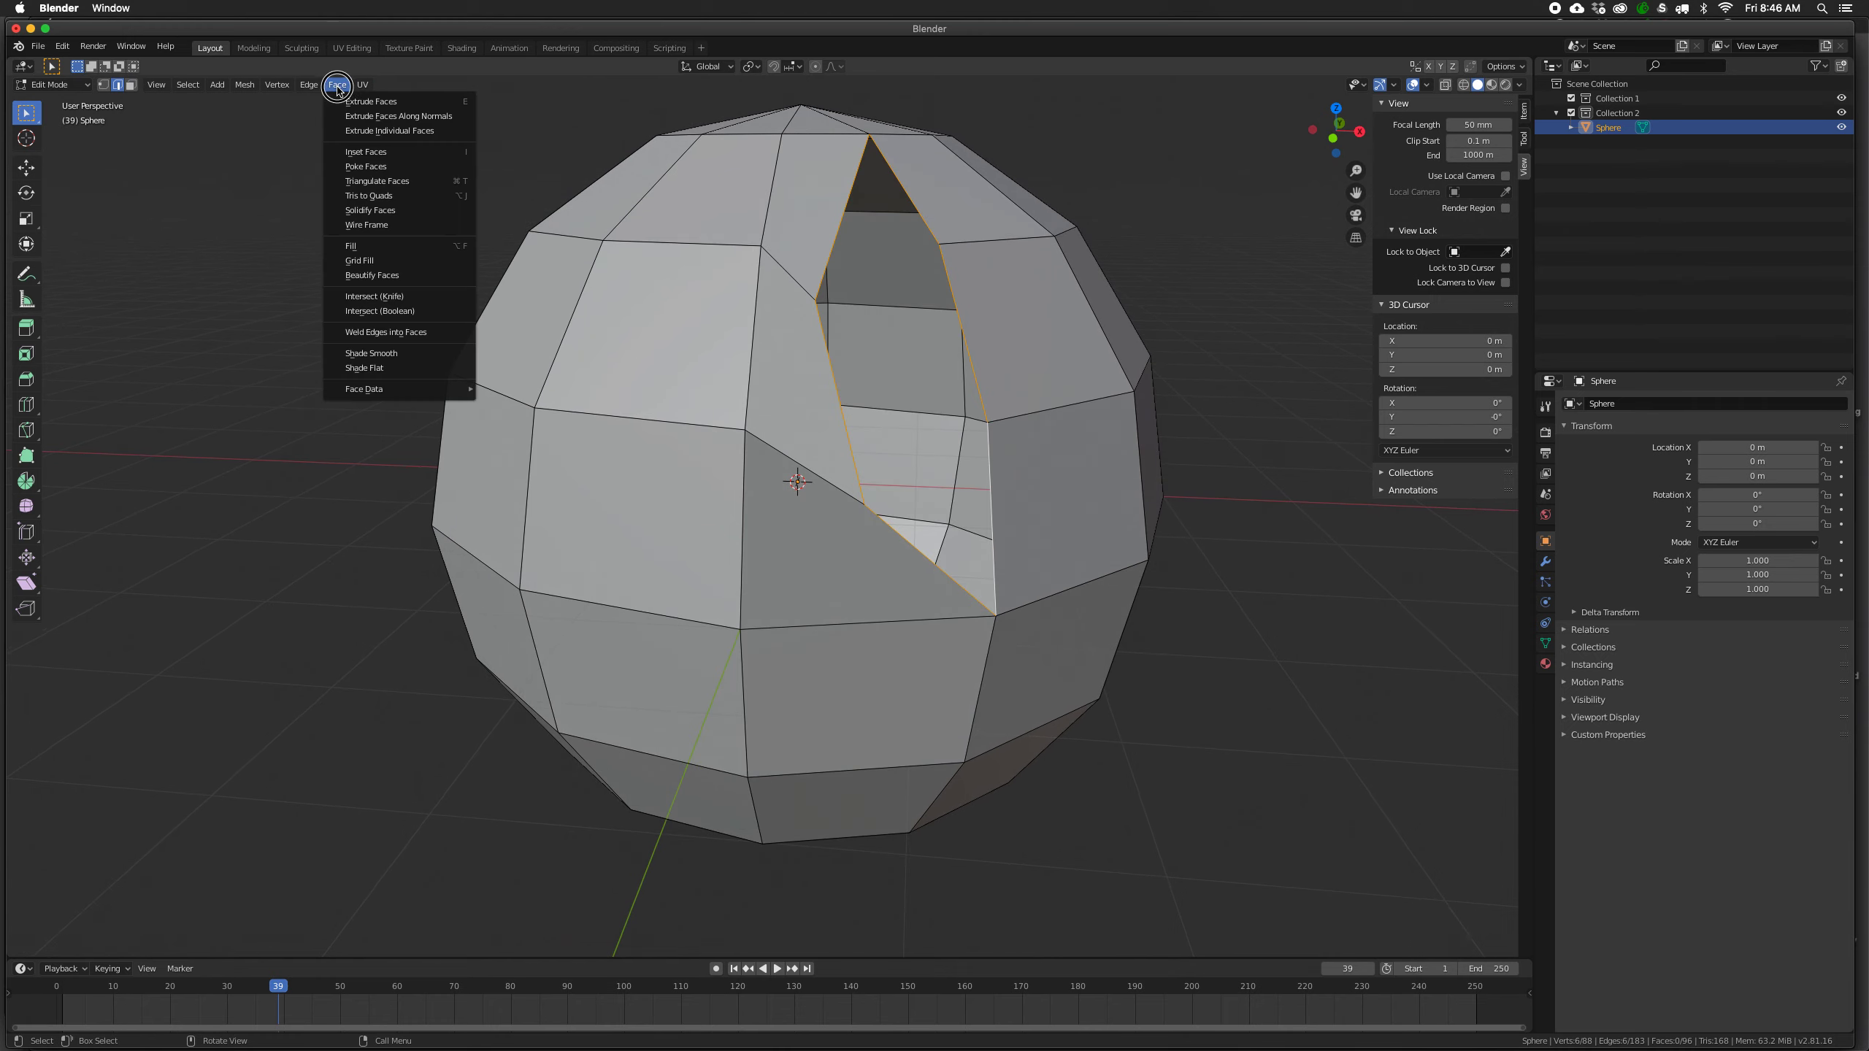
click(376, 251)
mouse_move(773, 478)
middle_down()
mouse_move(809, 505)
mouse_move(785, 489)
mouse_move(755, 509)
middle_up()
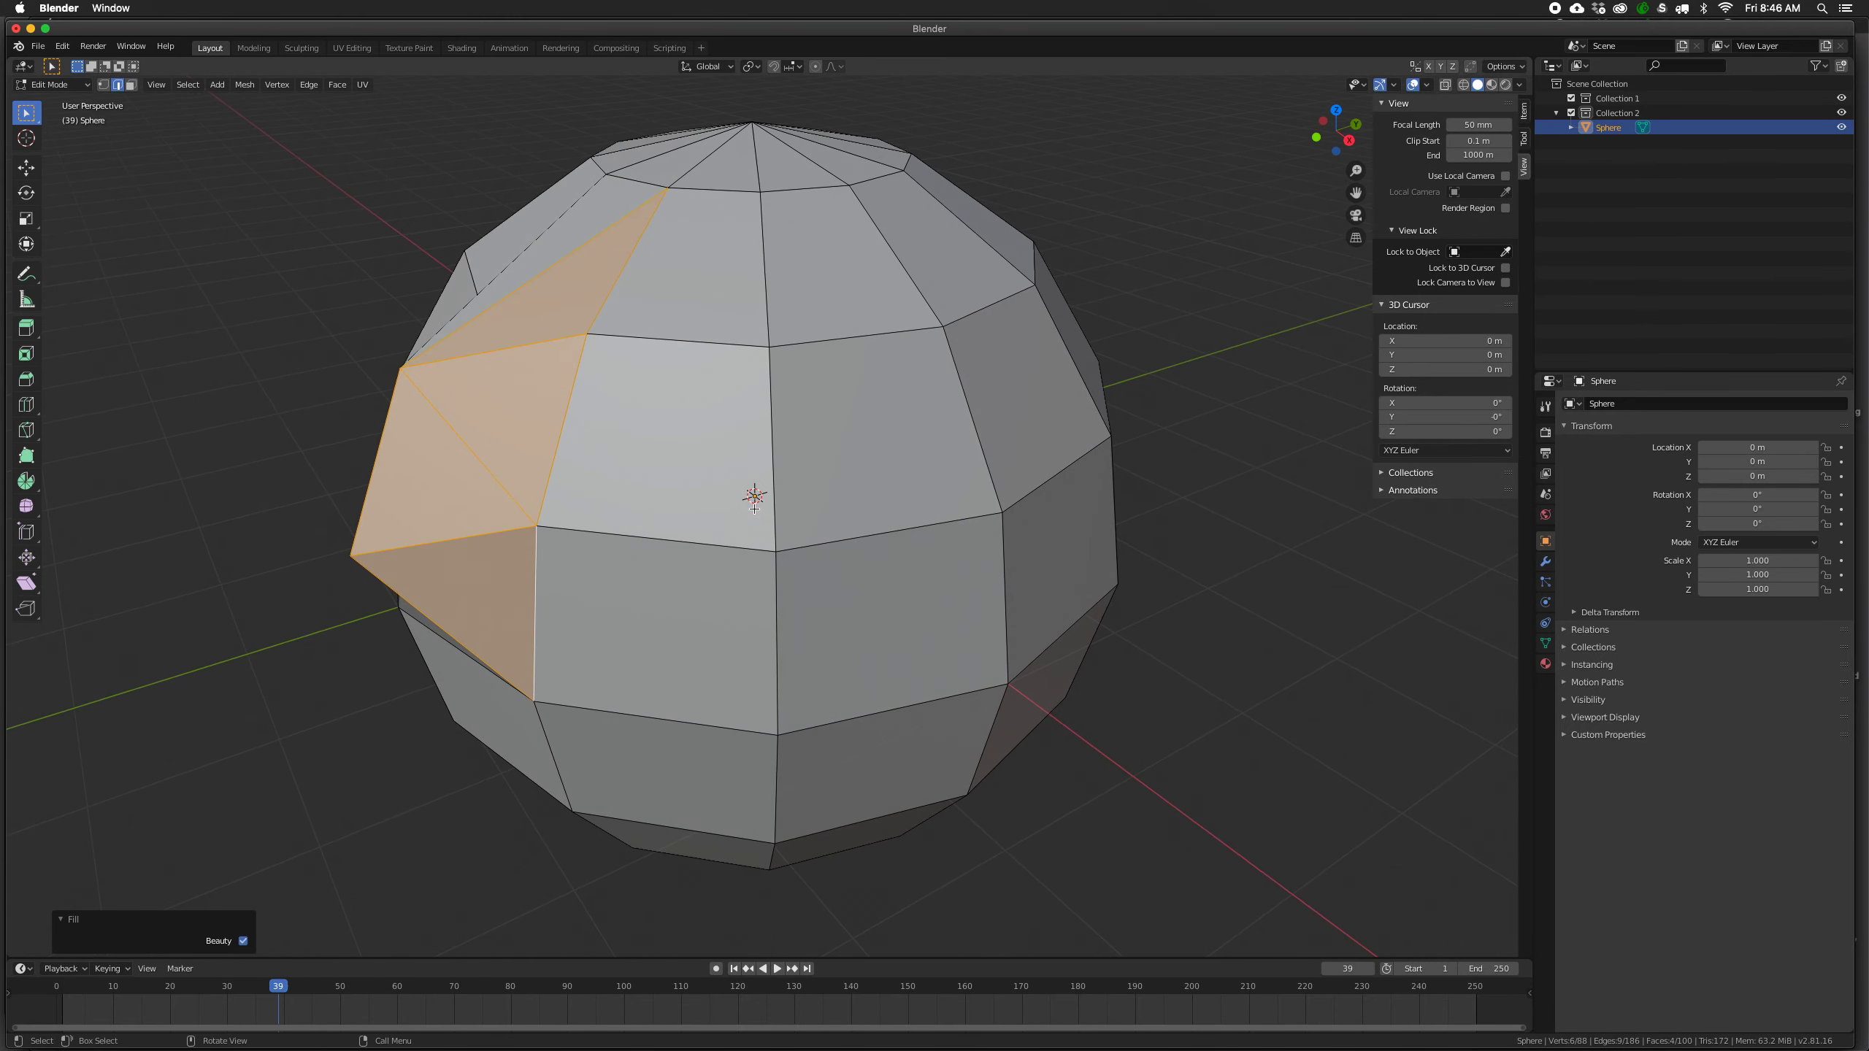